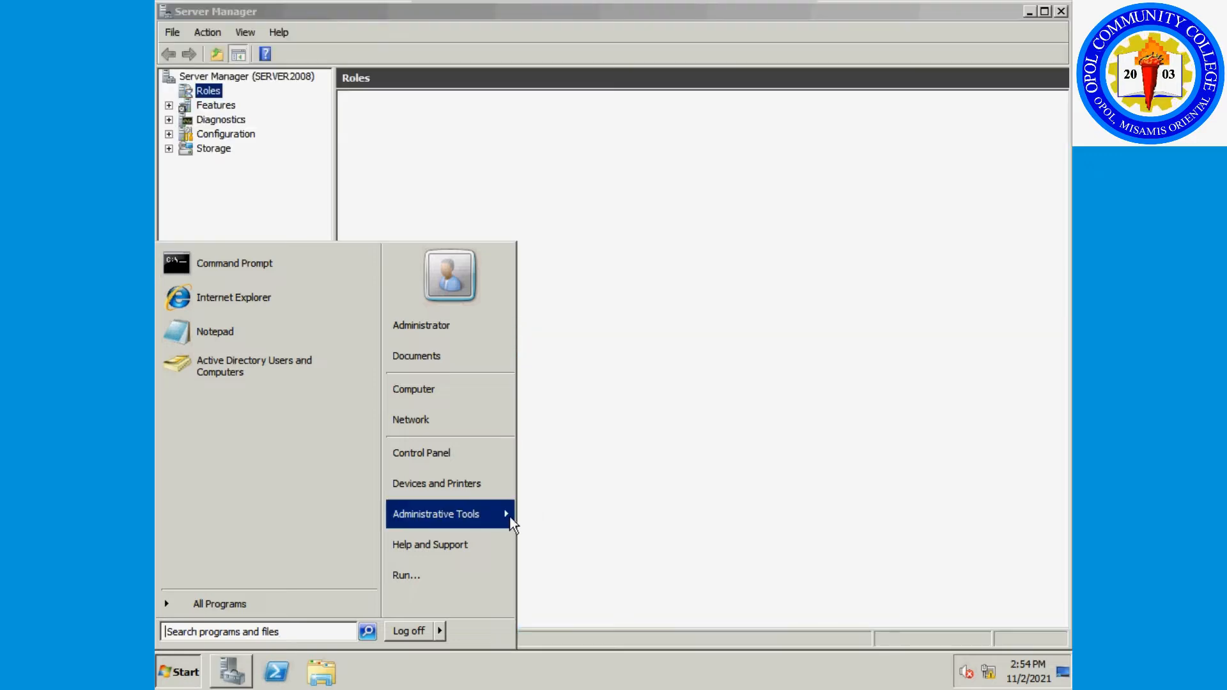
Close Server Manager and launch Active Directory Users and Computers from Administrative Tools.
mouse_move(508, 514)
click(947, 187)
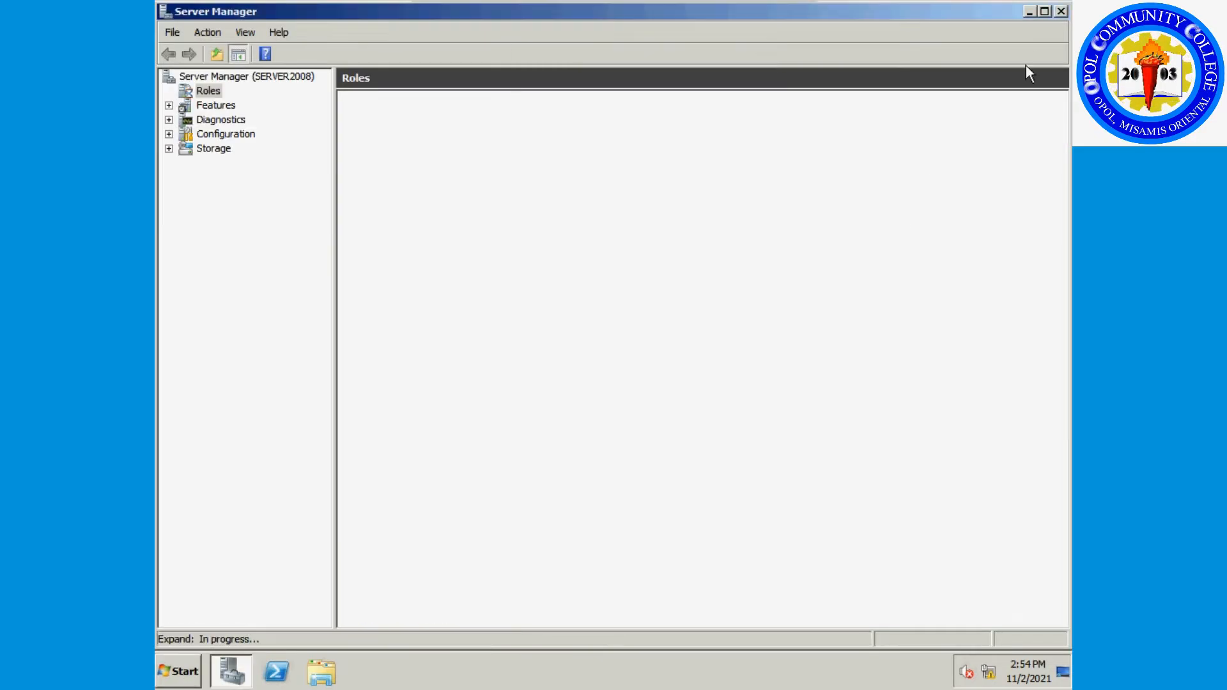
click(1062, 12)
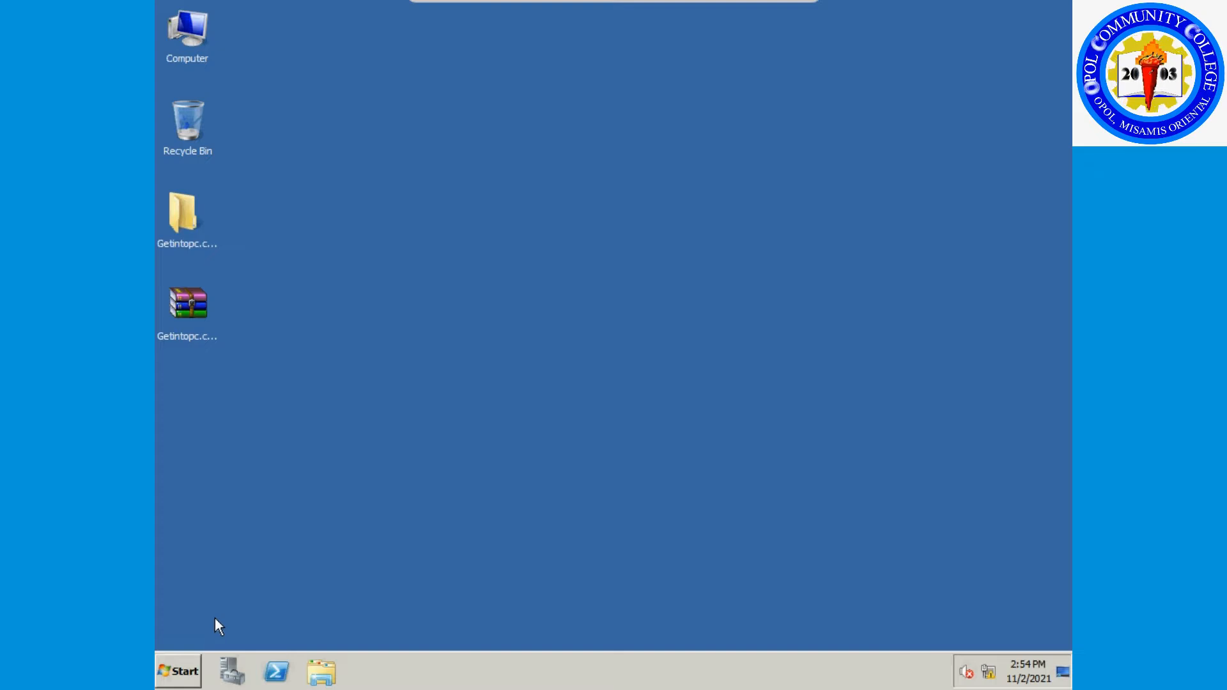
click(179, 671)
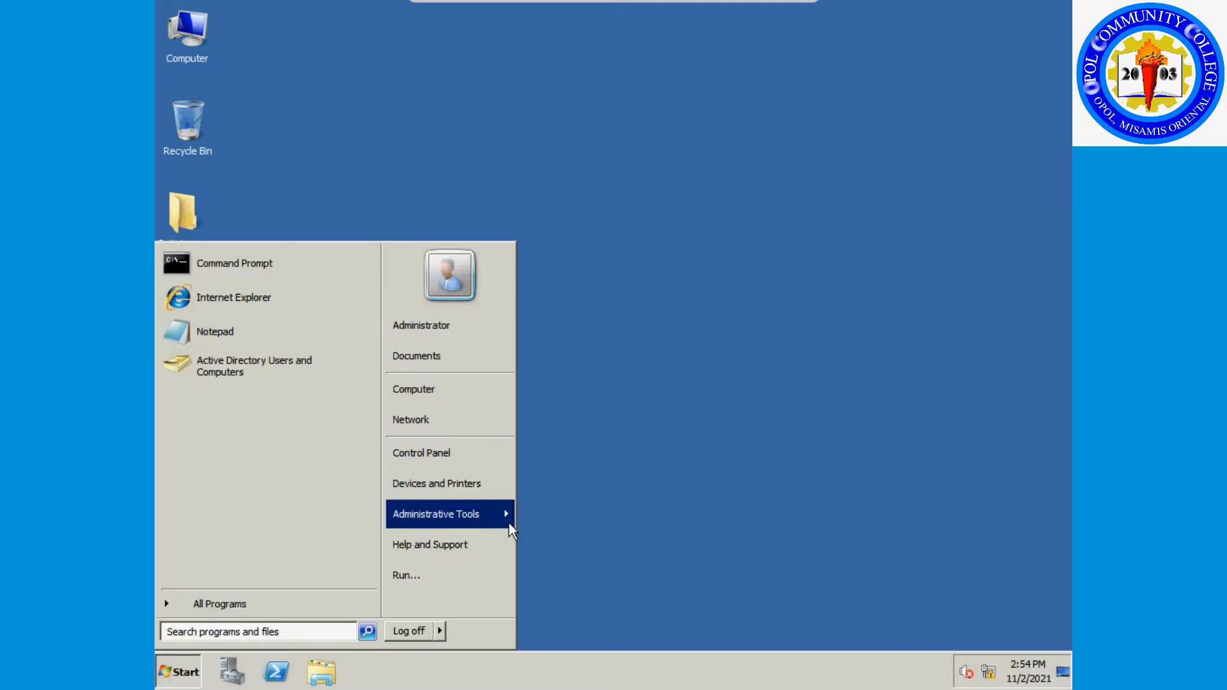
mouse_move(509, 522)
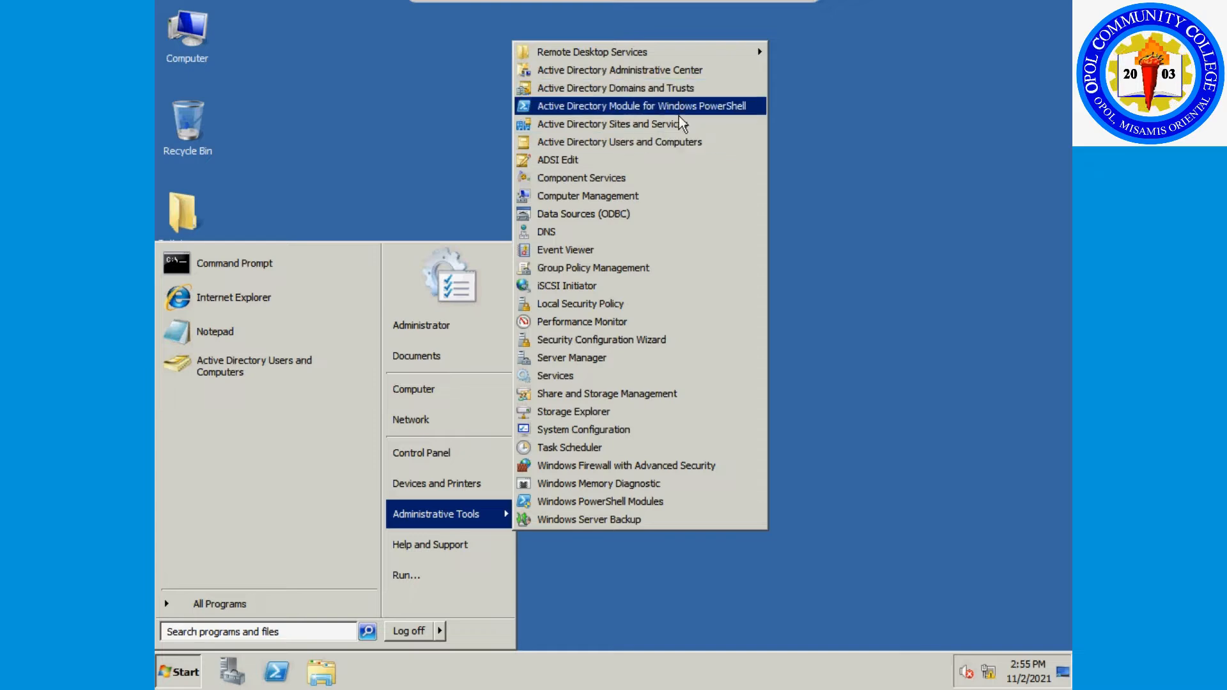
click(666, 139)
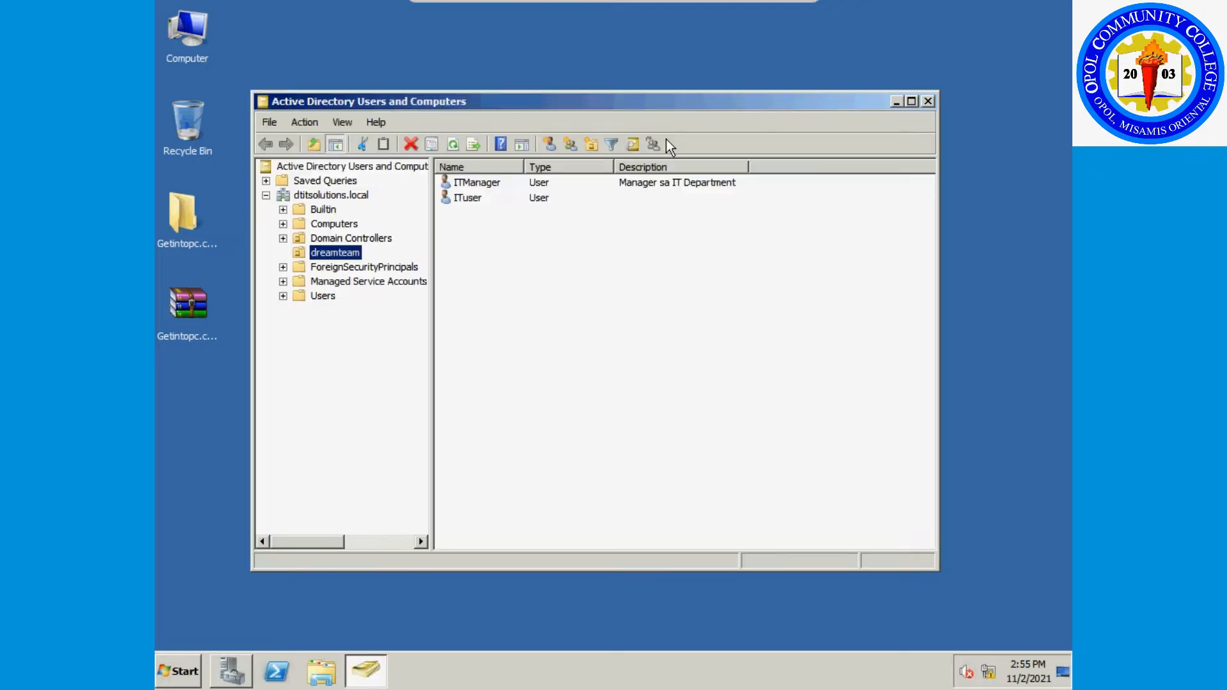
Create the 'DT Manufacturing' OU under dtitsolutions.local with accidental-deletion protection turned off.
click(351, 238)
click(332, 195)
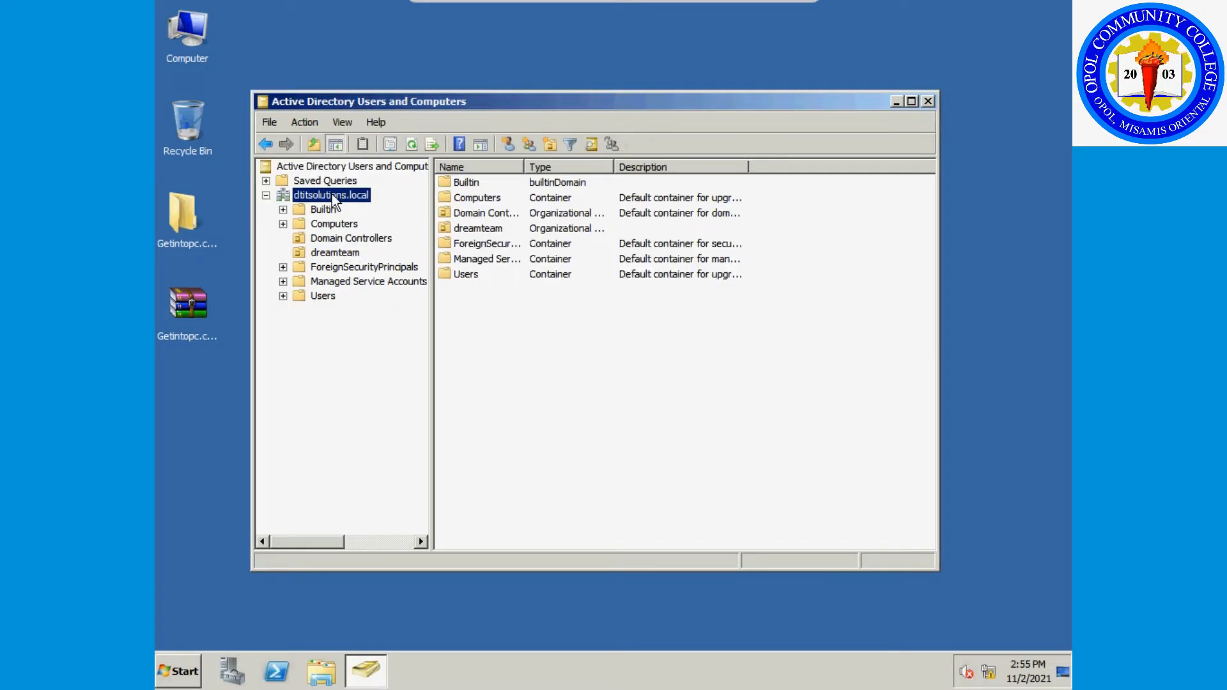
right_click(332, 195)
mouse_move(424, 306)
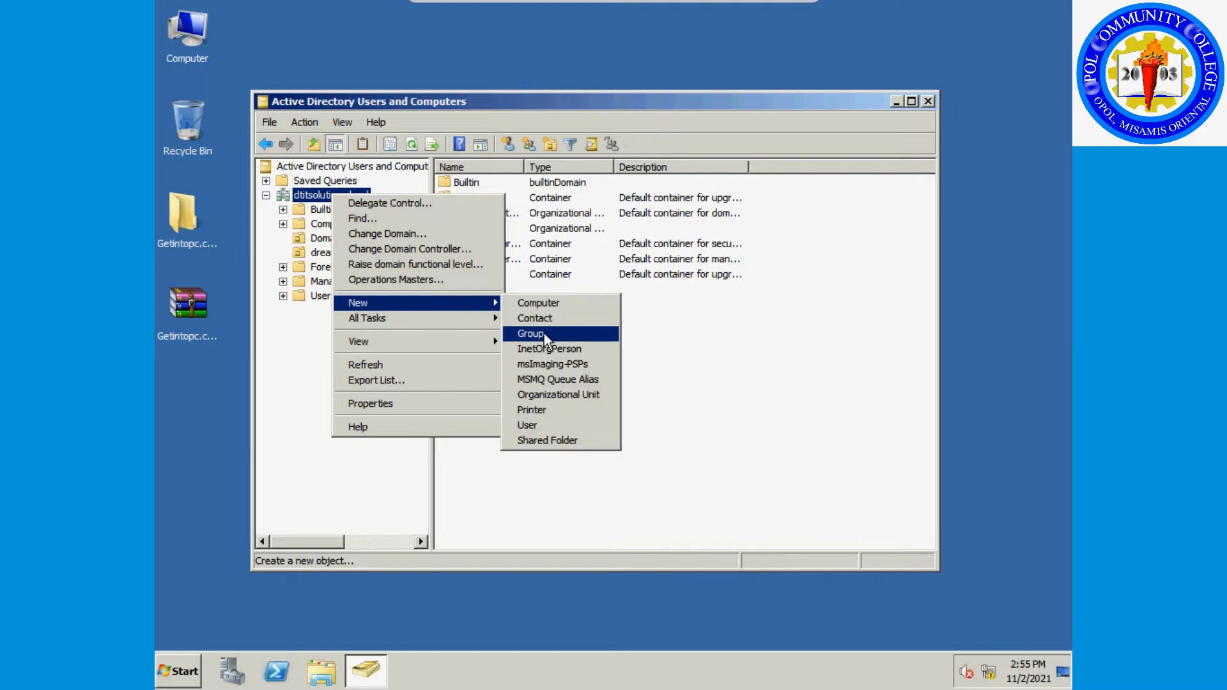
click(593, 400)
click(416, 239)
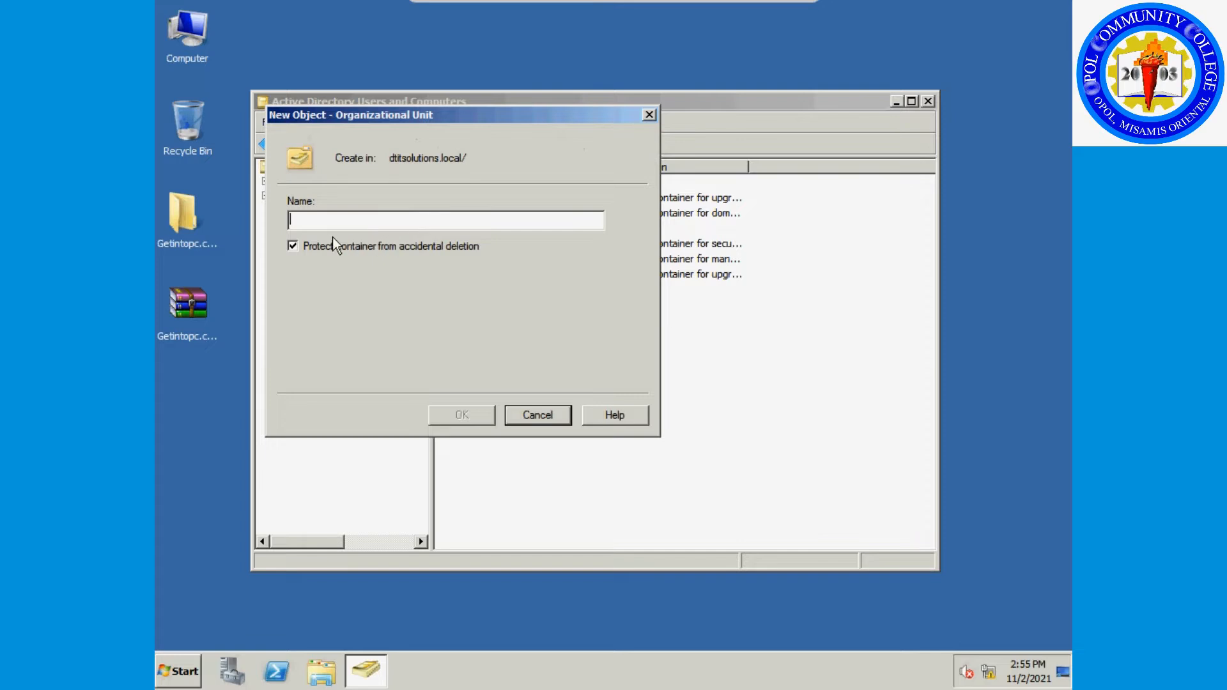
click(293, 246)
click(309, 222)
text(DT Manufacturing)
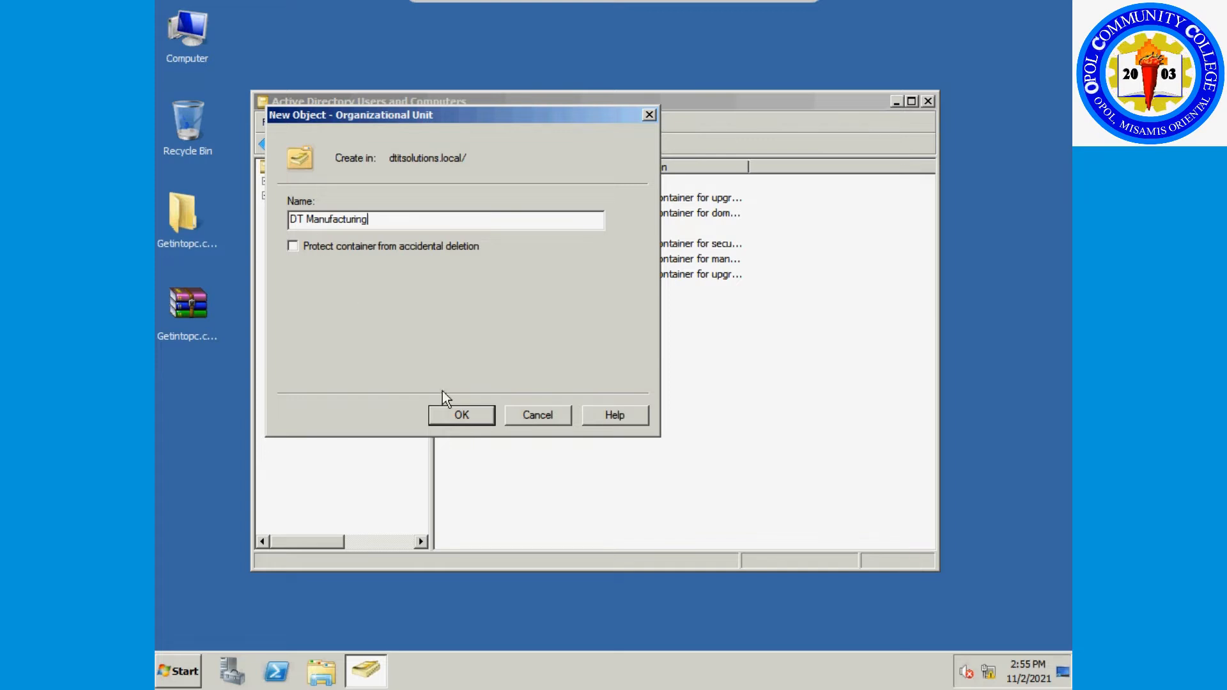
click(484, 414)
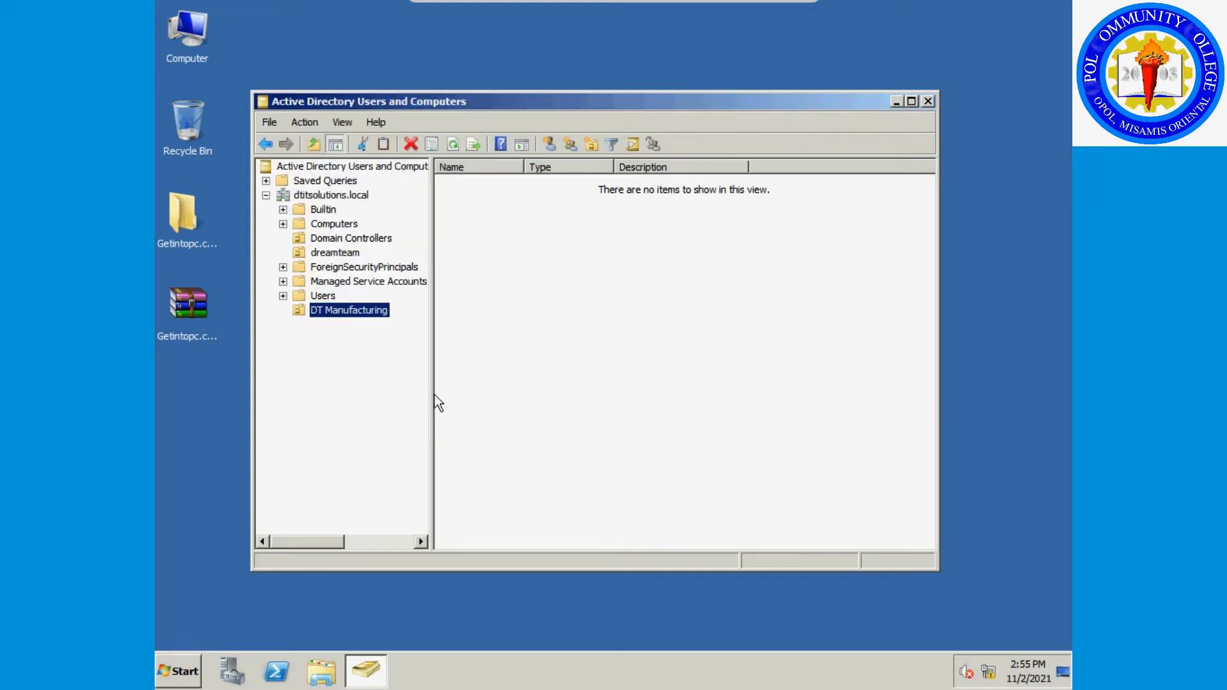
Add an unprotected 'Human Resources' OU inside DT Manufacturing.
right_click(365, 315)
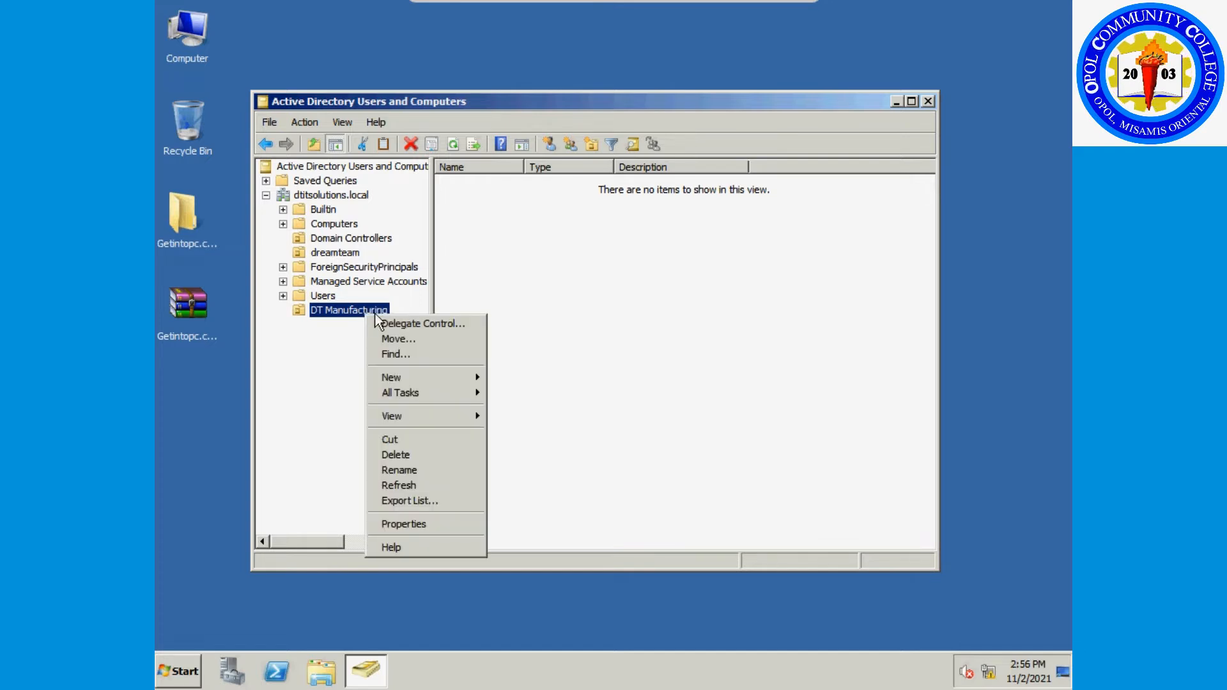
mouse_move(427, 377)
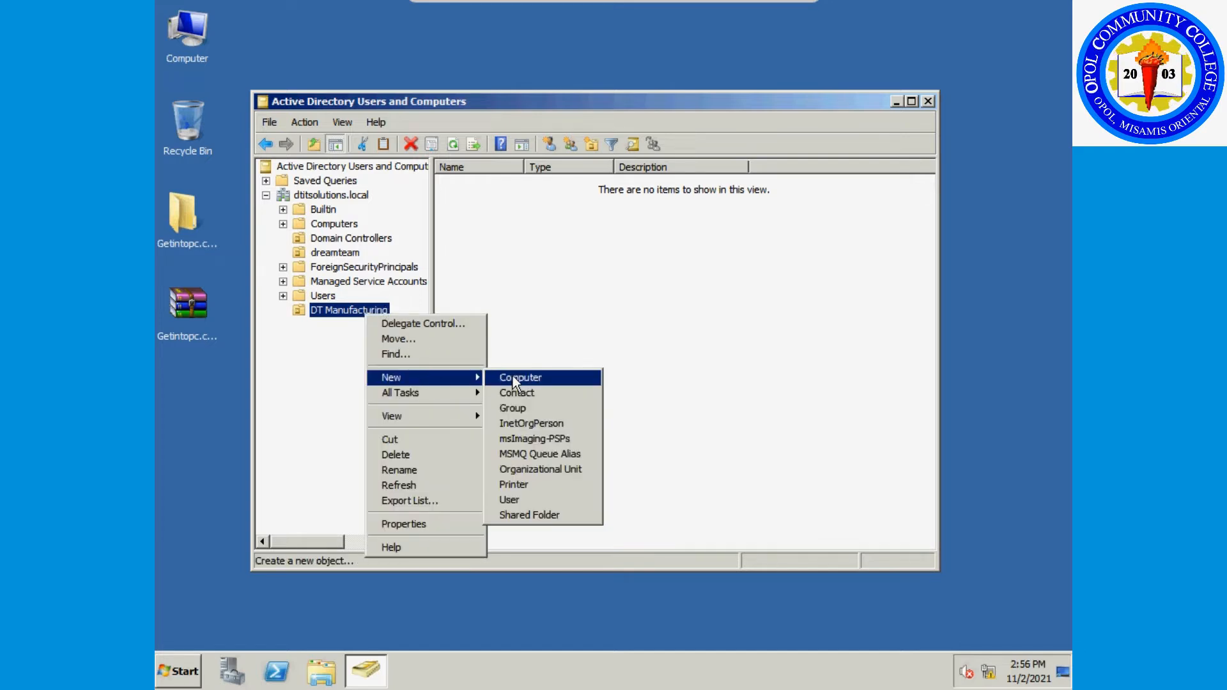
click(563, 469)
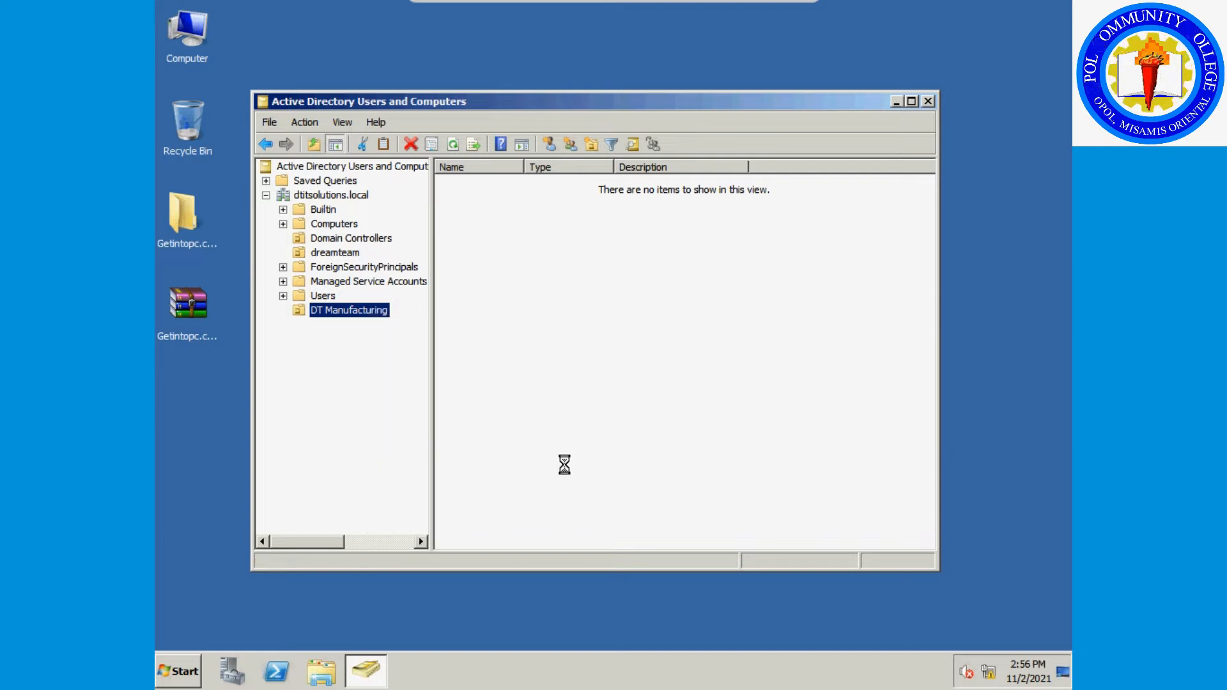
click(376, 250)
click(375, 221)
text(Hu)
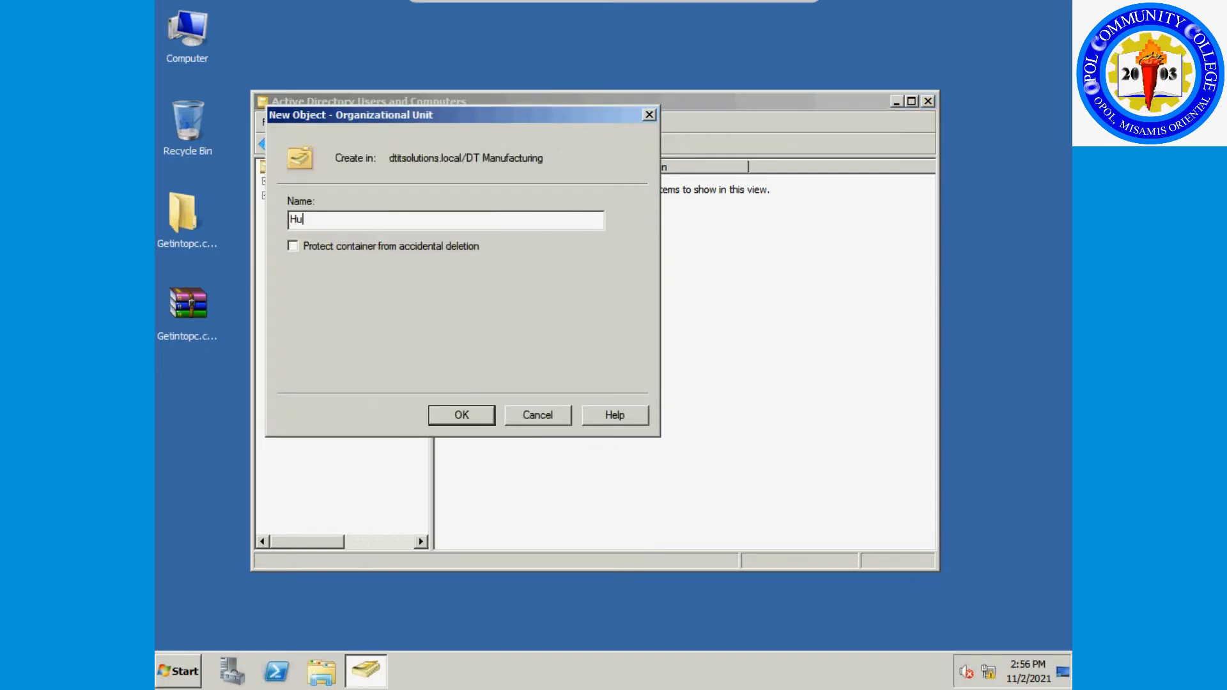
text(man Resource)
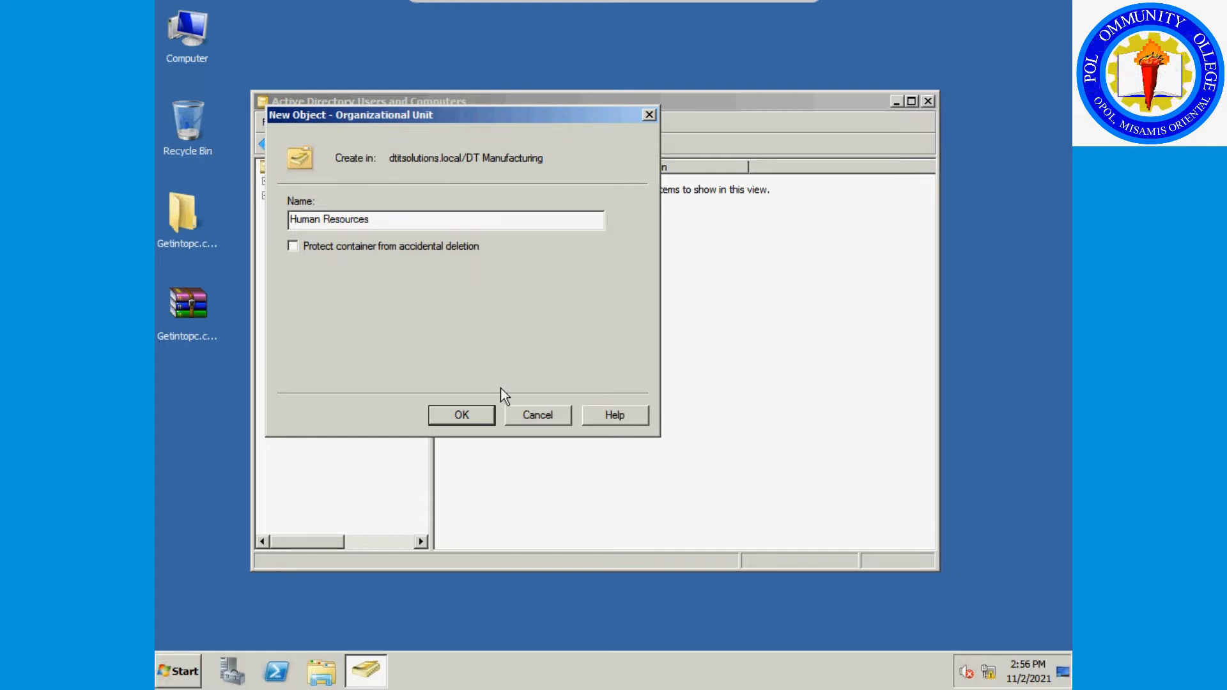
text(s)
click(462, 415)
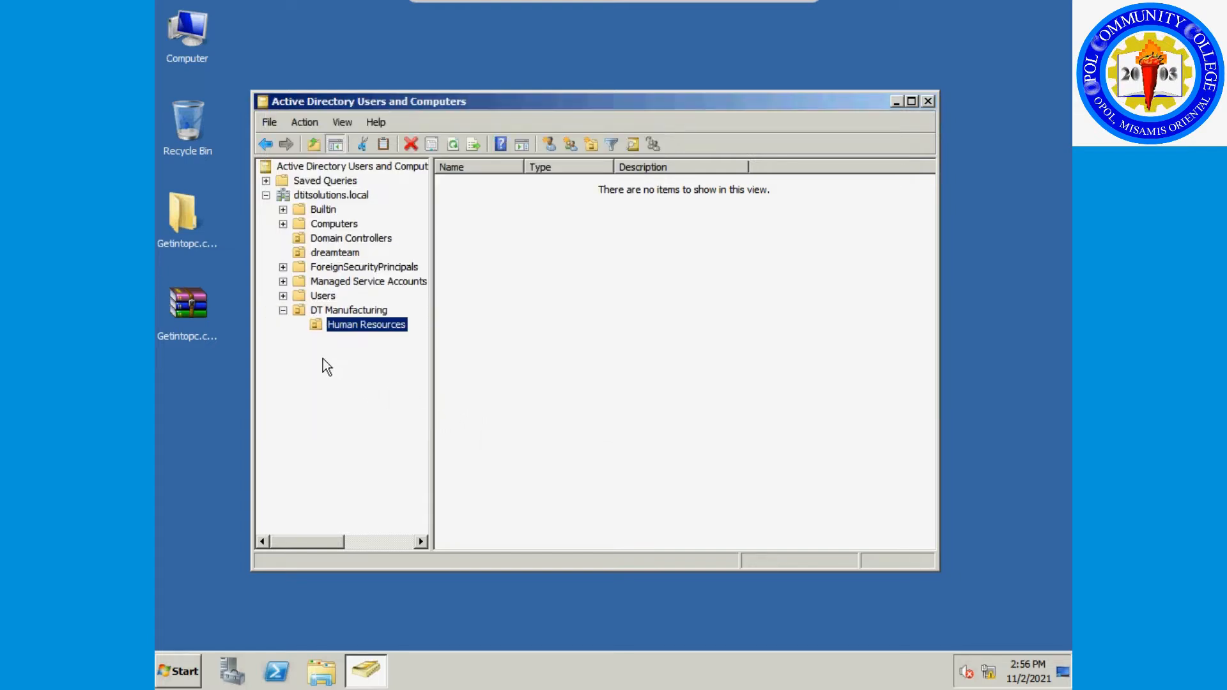
Add an unprotected 'Finance and Administration' OU inside DT Manufacturing.
right_click(339, 315)
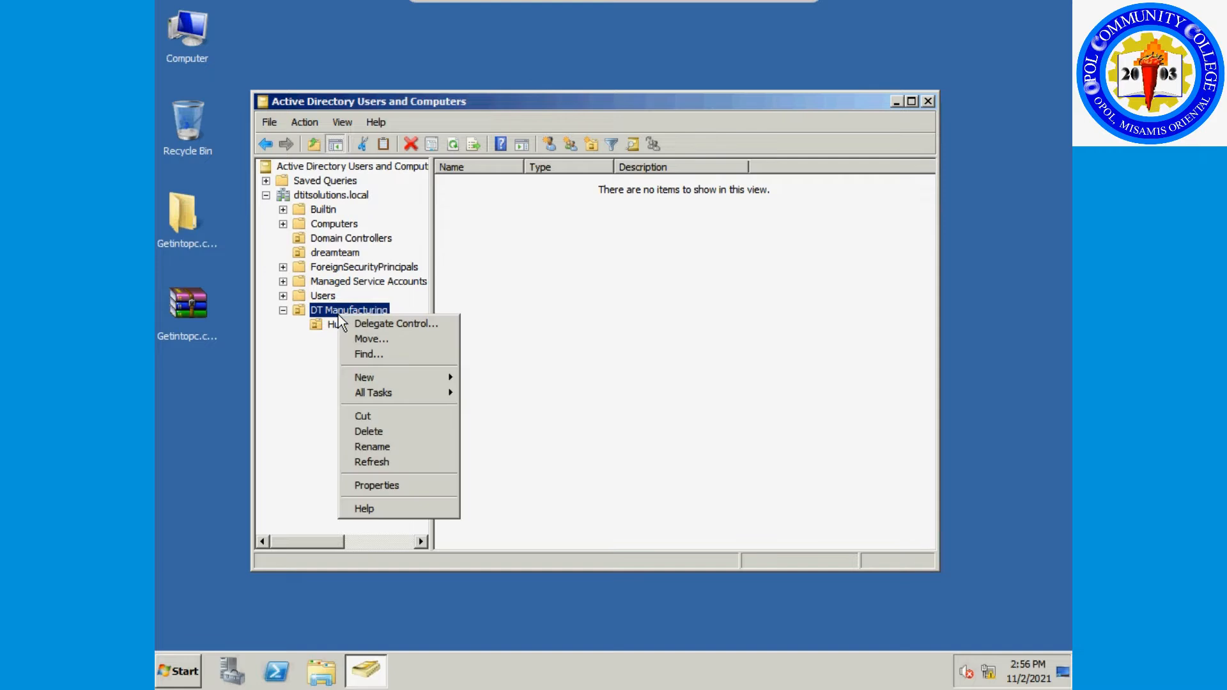
mouse_move(435, 381)
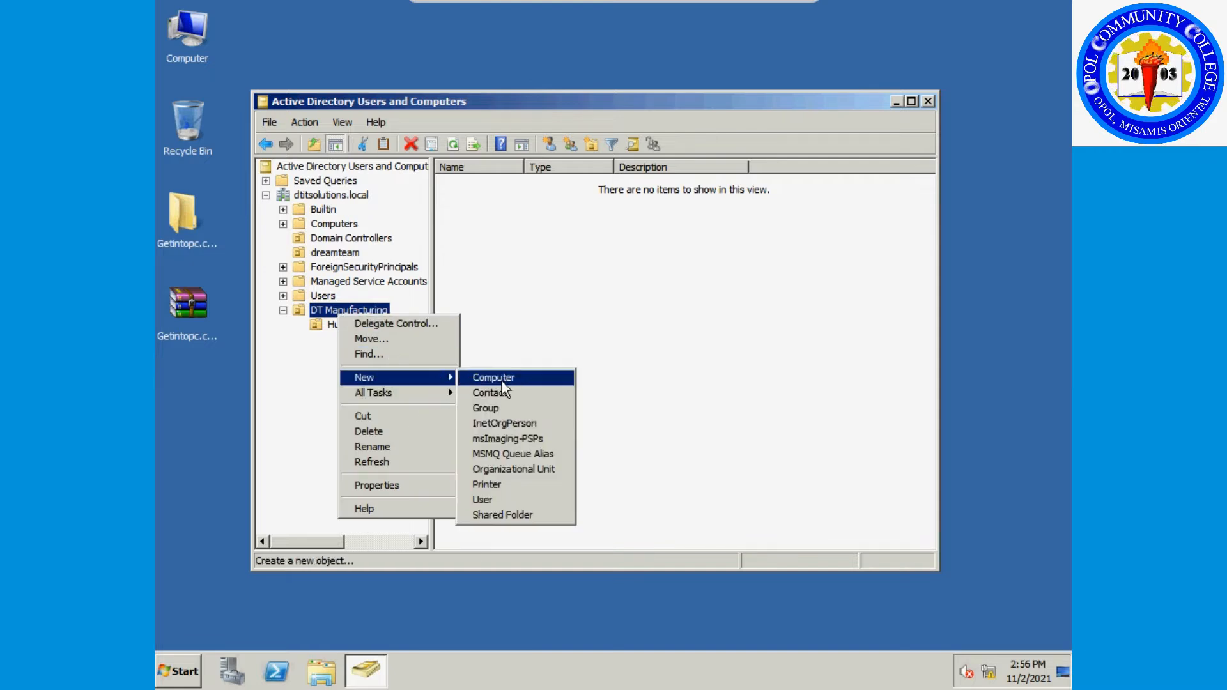
click(536, 469)
text(Finance)
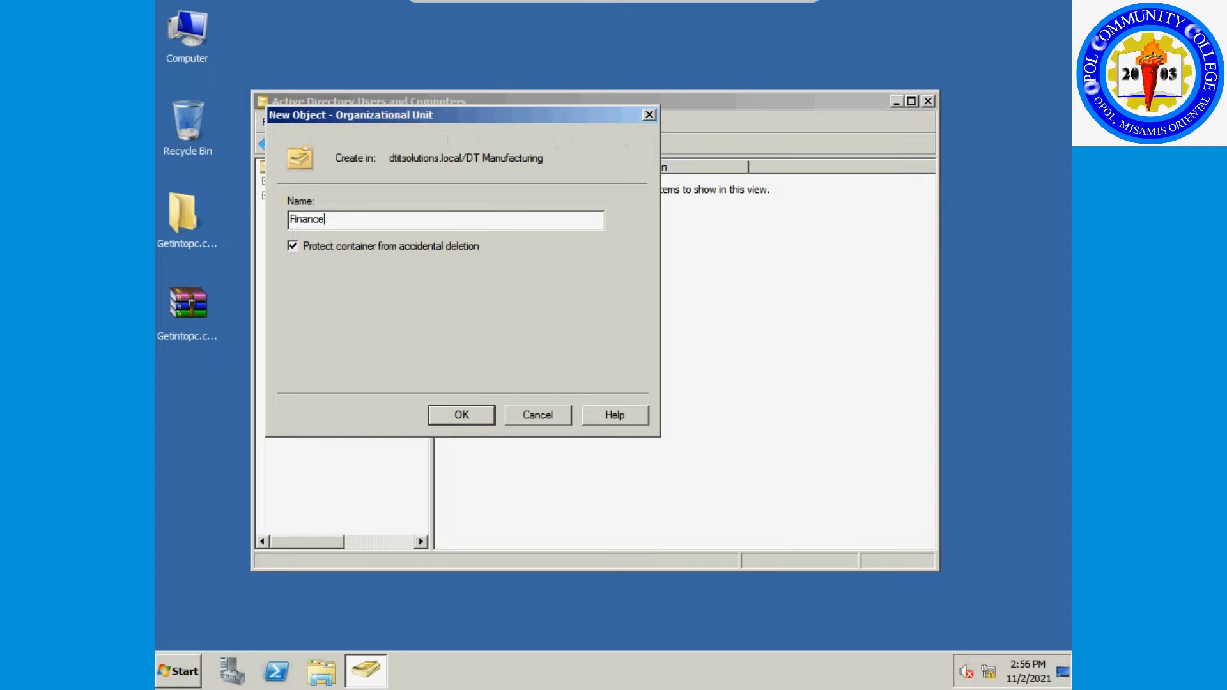
text( and Administration)
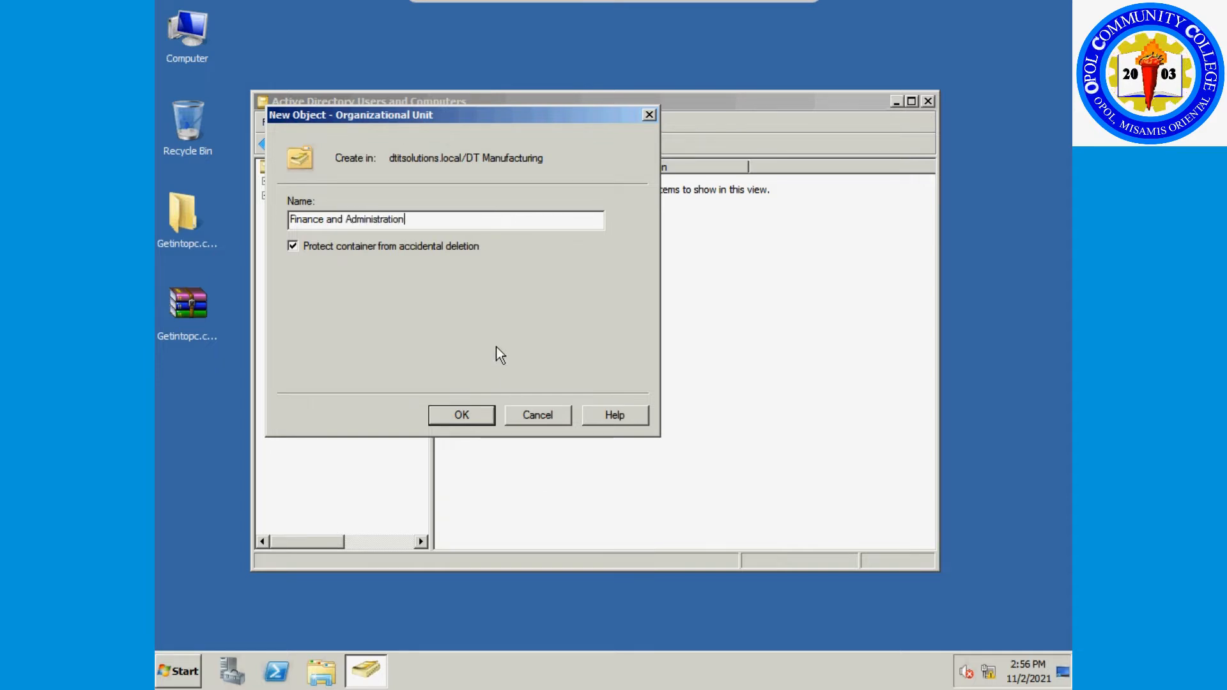
click(447, 247)
click(466, 411)
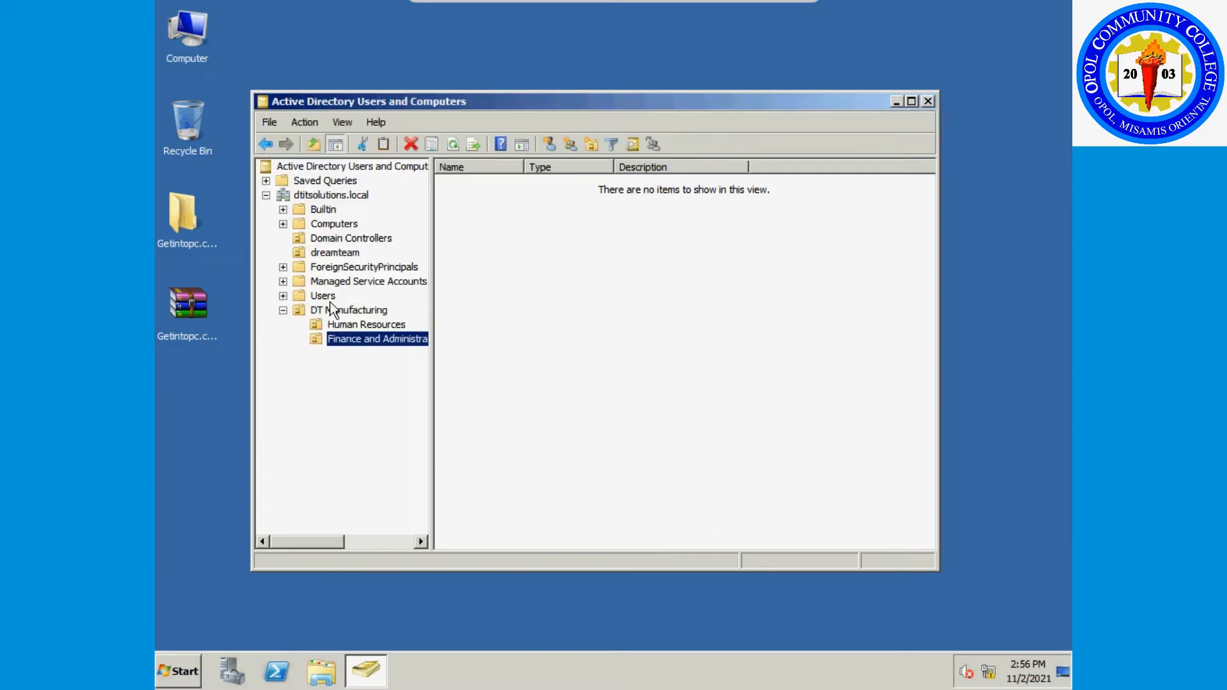
Add an unprotected 'MIS' OU inside DT Manufacturing.
click(328, 310)
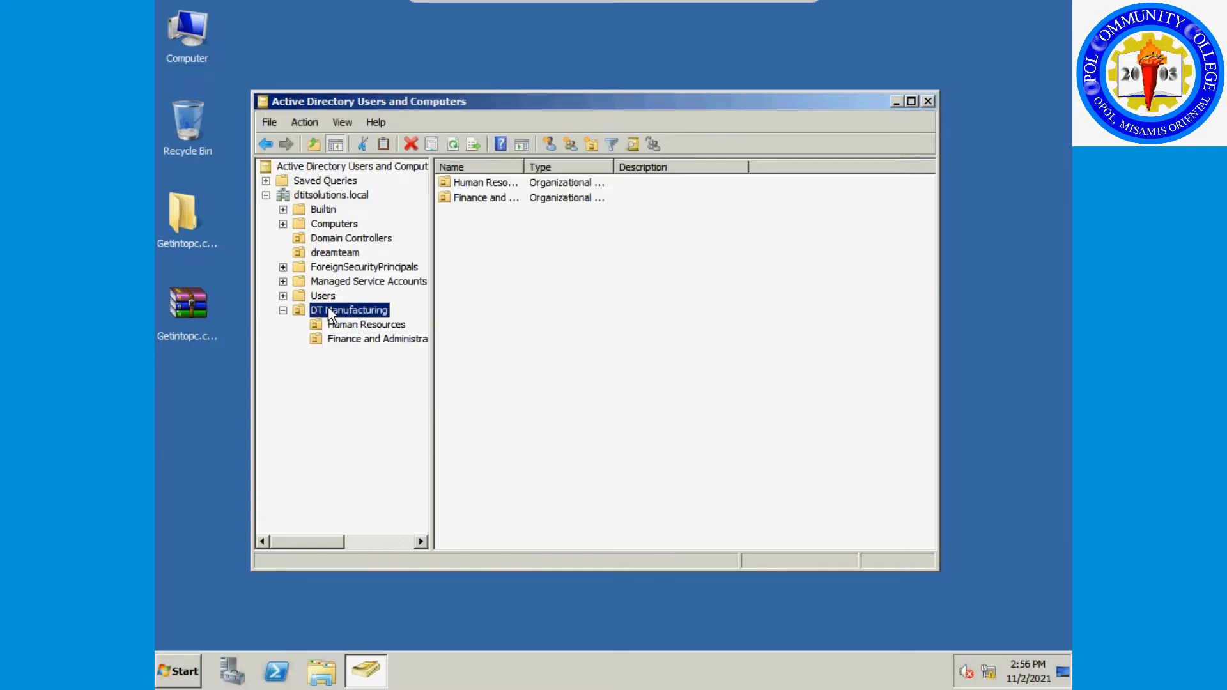
right_click(330, 313)
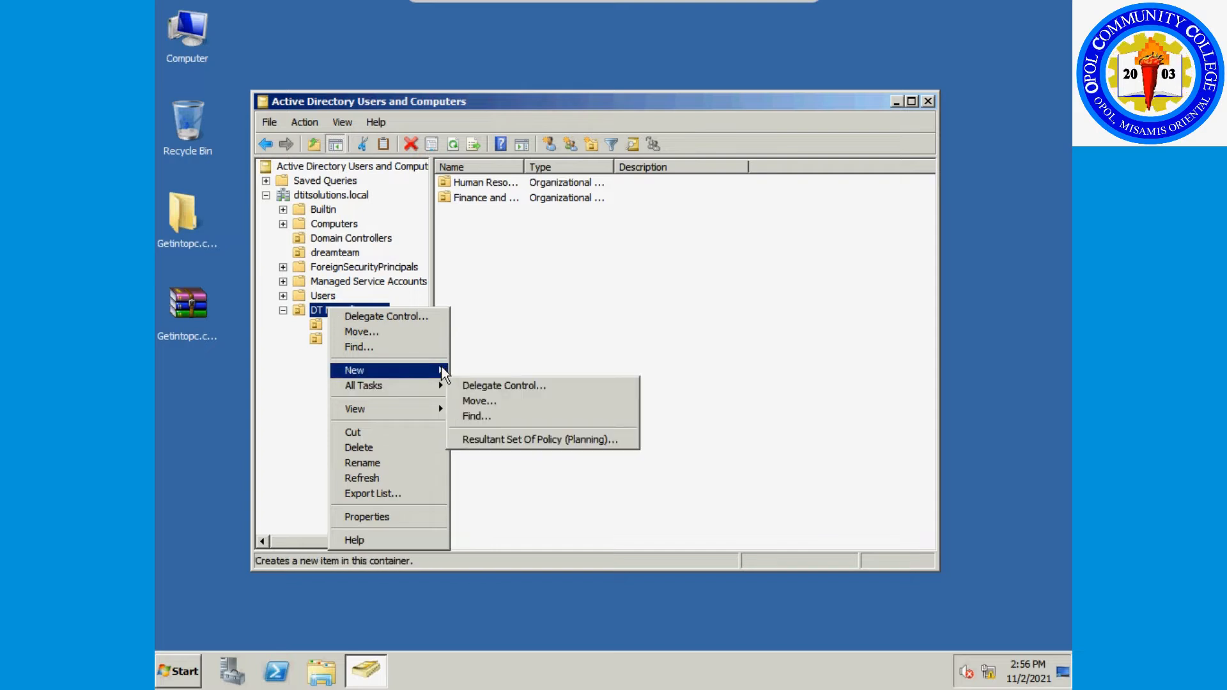
mouse_move(441, 370)
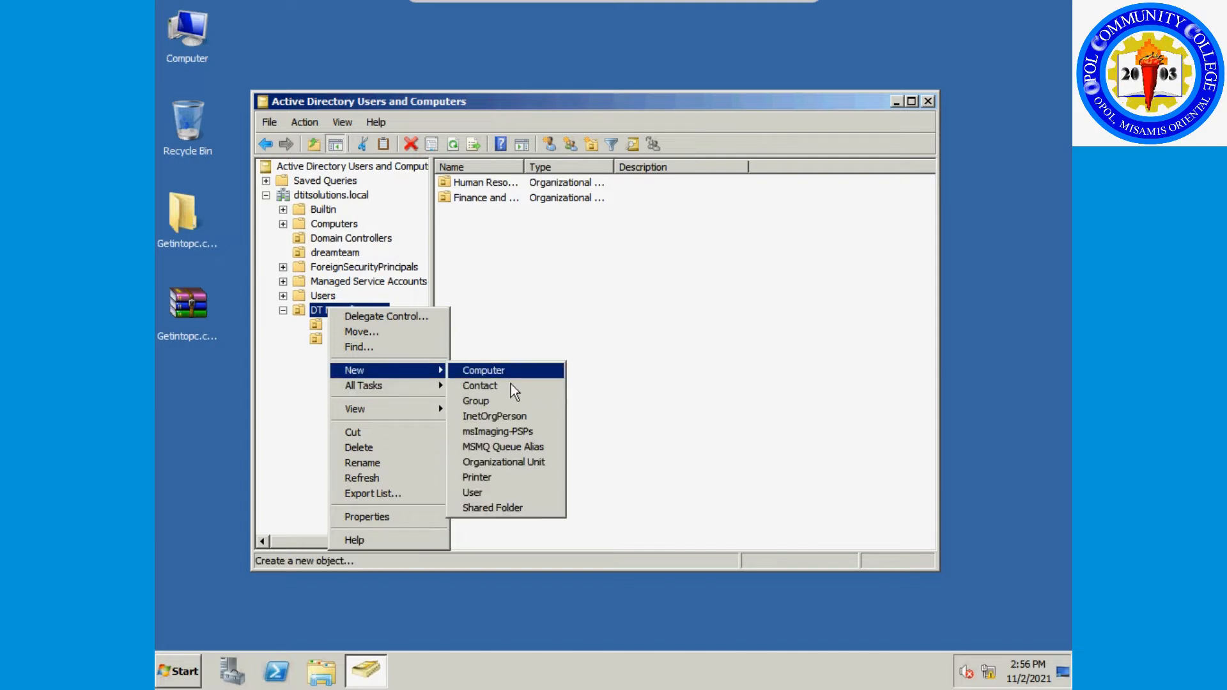
click(523, 460)
text(MIS)
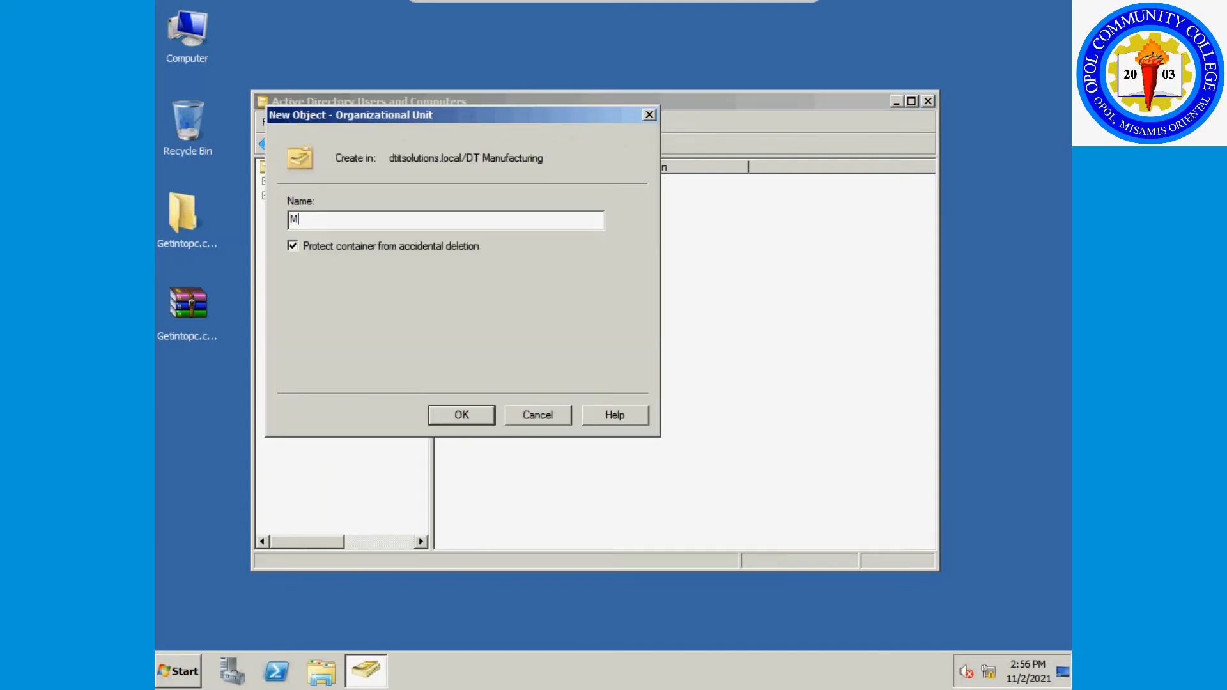
click(460, 252)
click(462, 415)
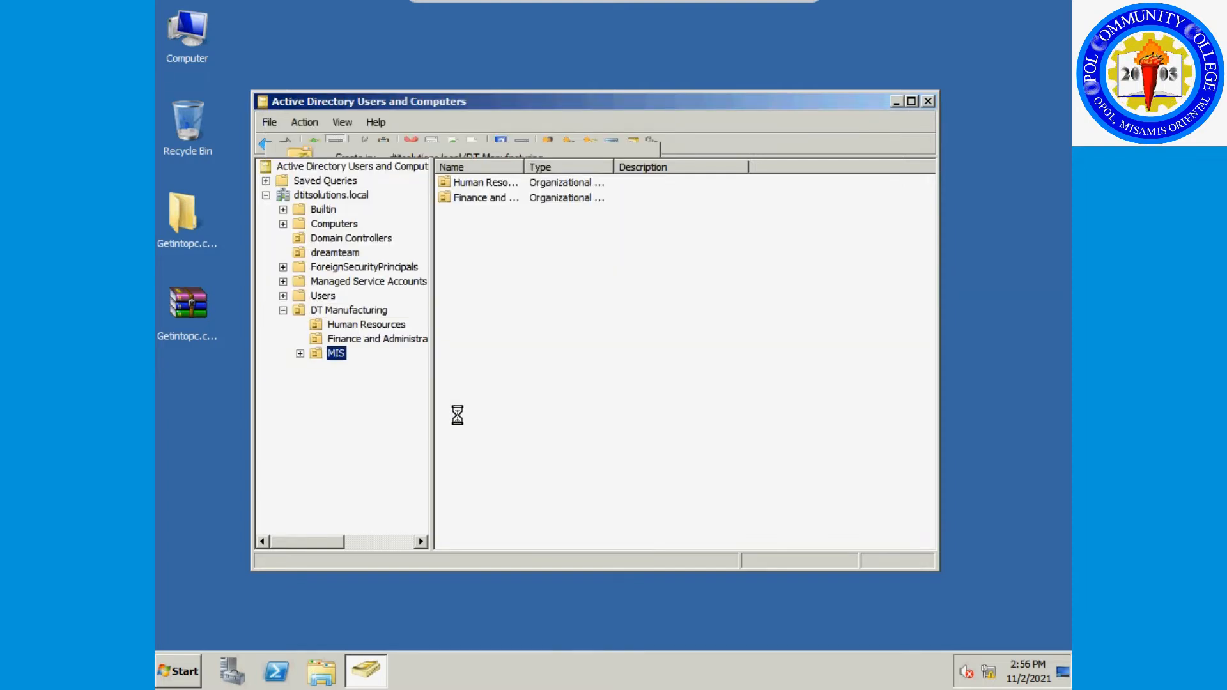
Add an unprotected 'Marketing' OU inside DT Manufacturing.
right_click(335, 312)
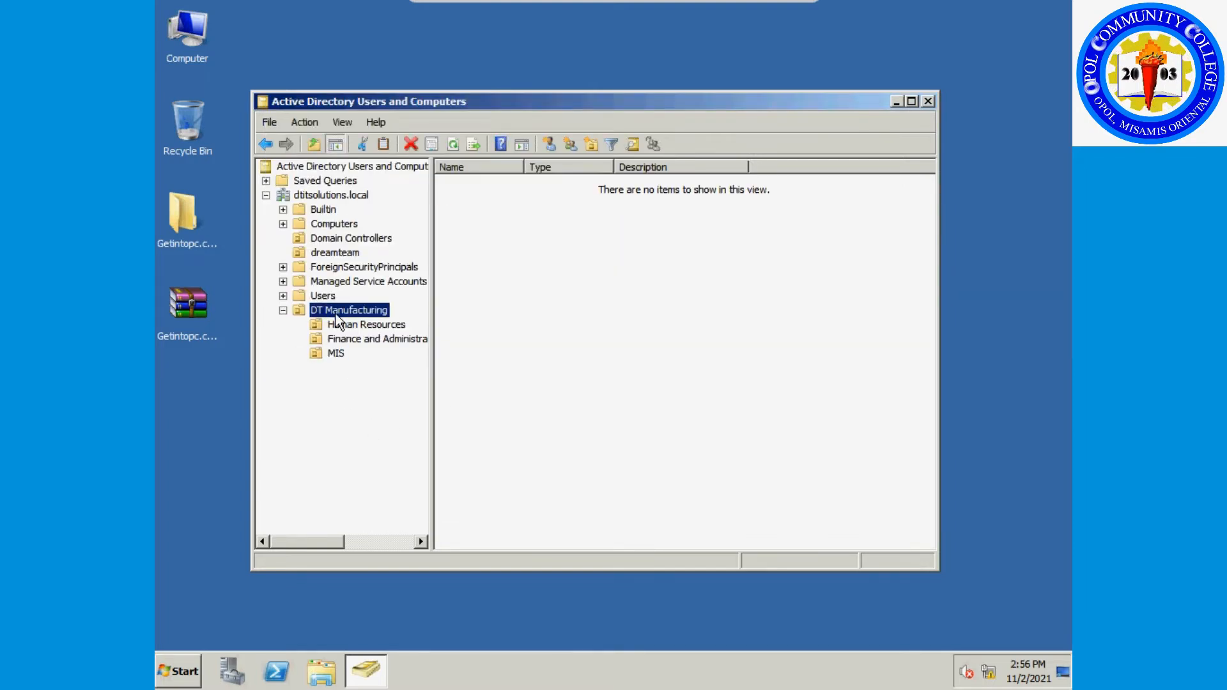
mouse_move(413, 379)
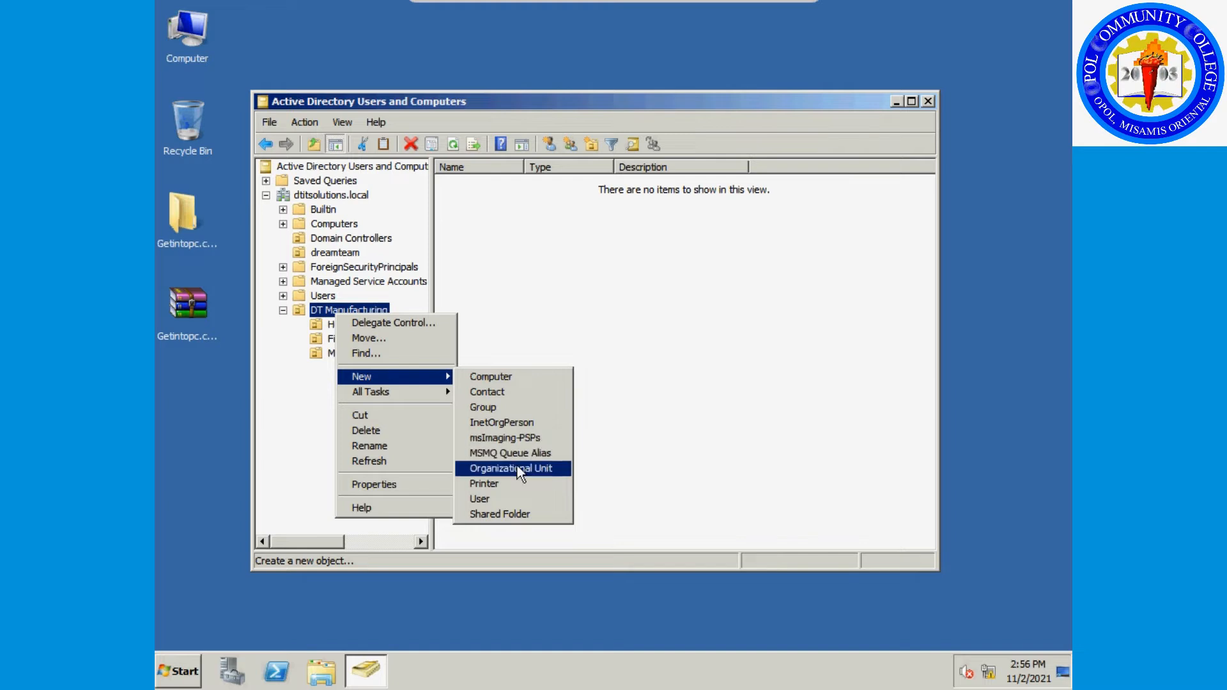
click(515, 468)
click(374, 246)
click(375, 222)
text(Marketing)
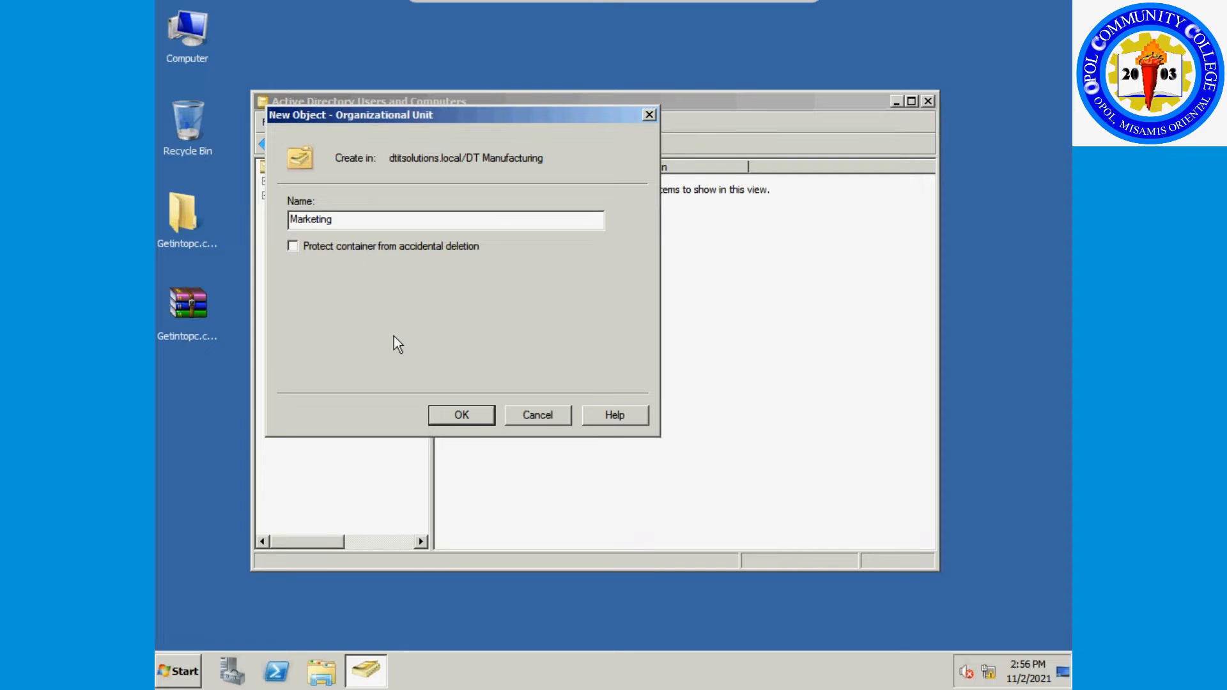
click(464, 412)
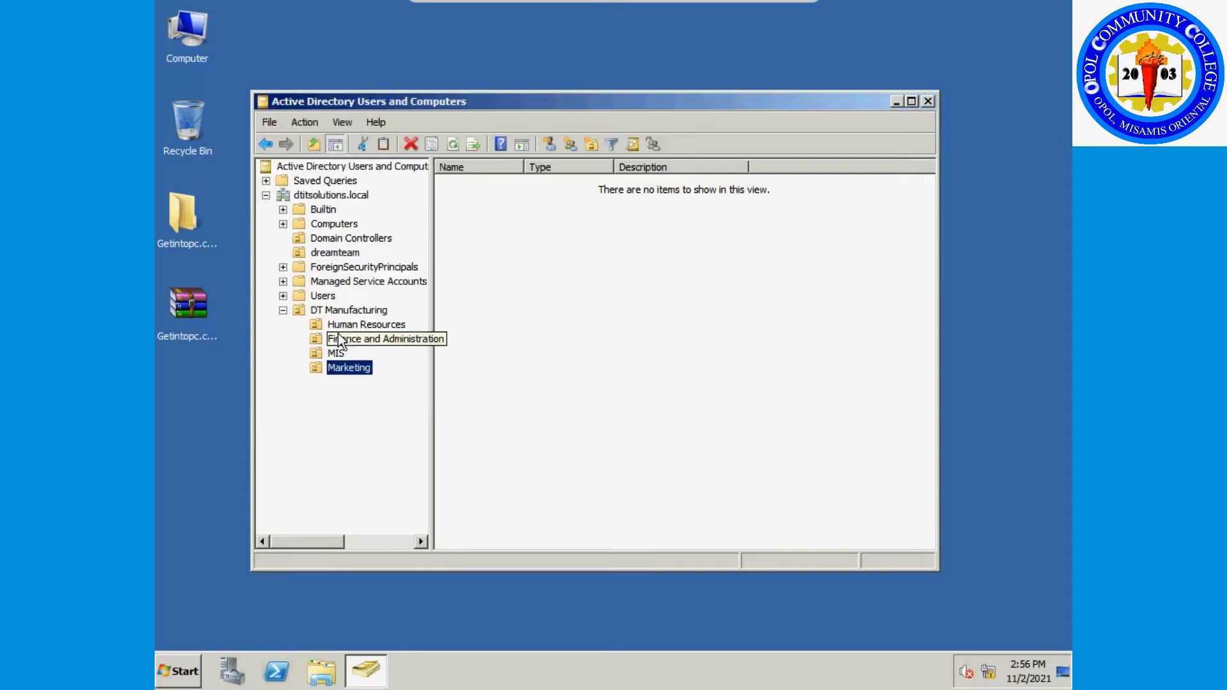
click(336, 312)
Add an unprotected 'Engineering' OU inside DT Manufacturing.
right_click(337, 312)
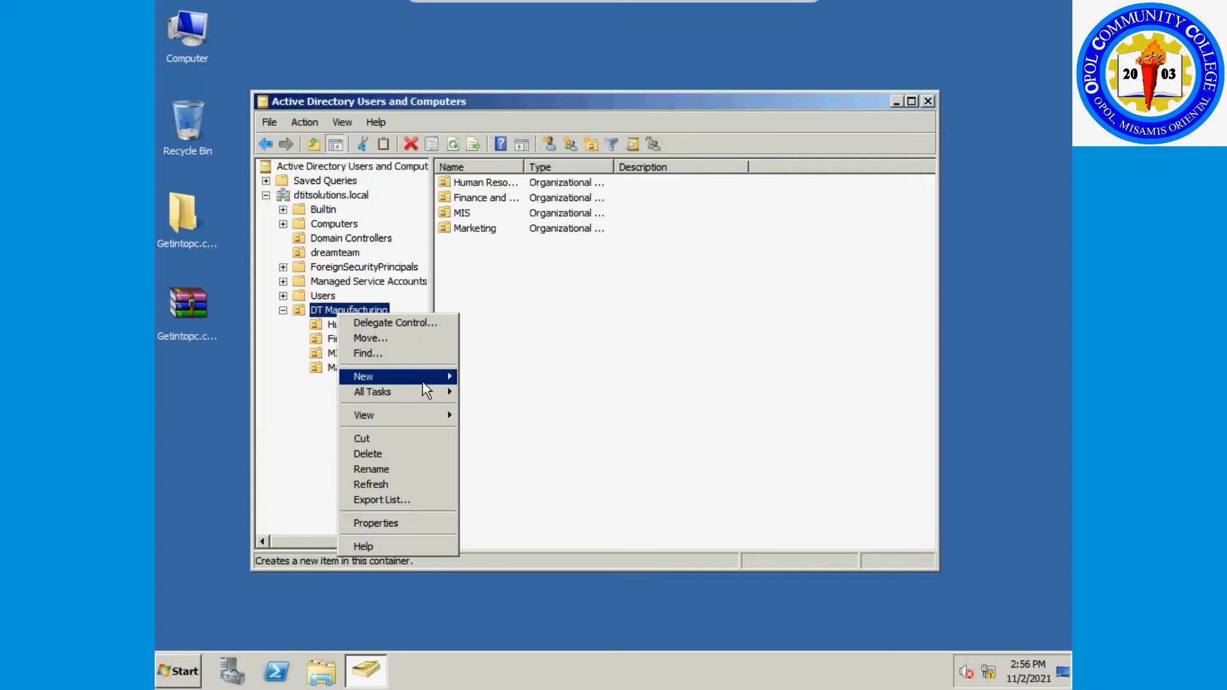
mouse_move(429, 380)
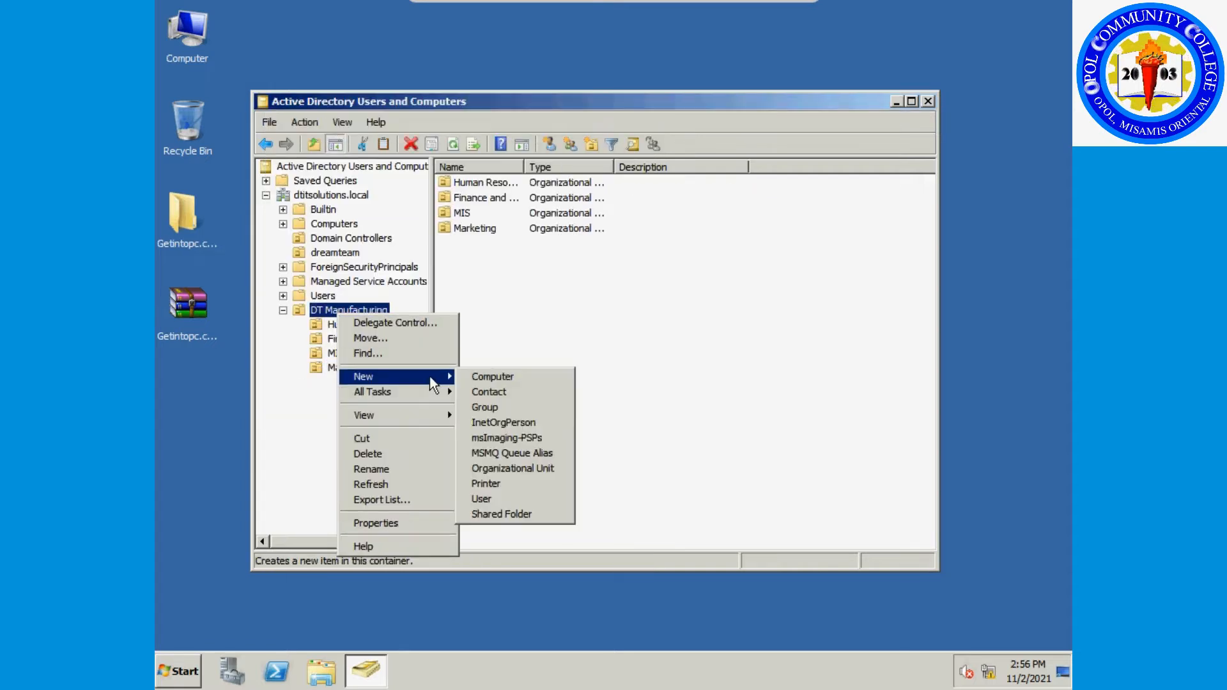
click(505, 463)
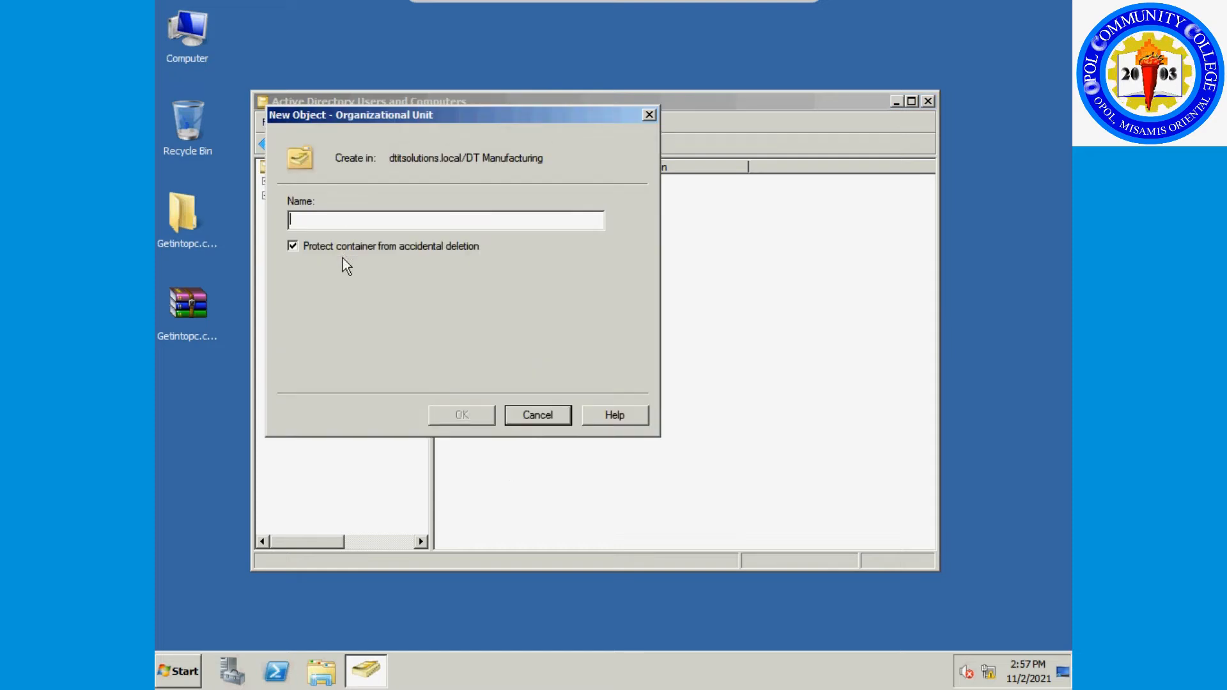
click(343, 252)
click(344, 221)
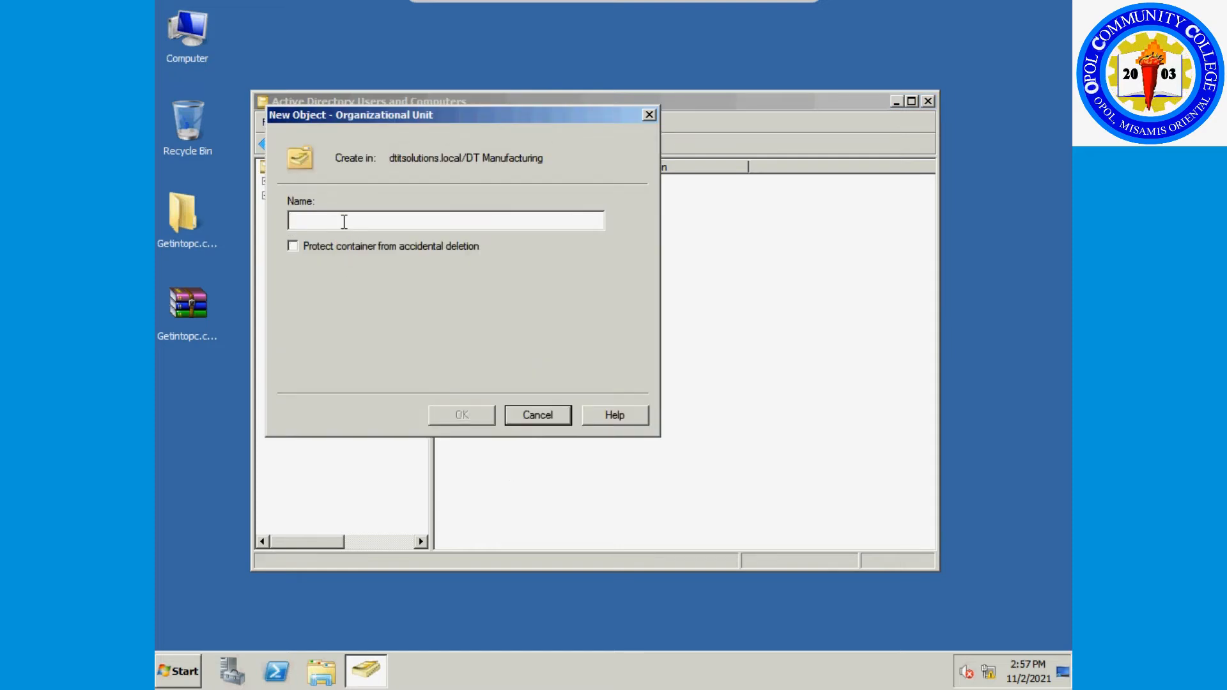
text(Engin)
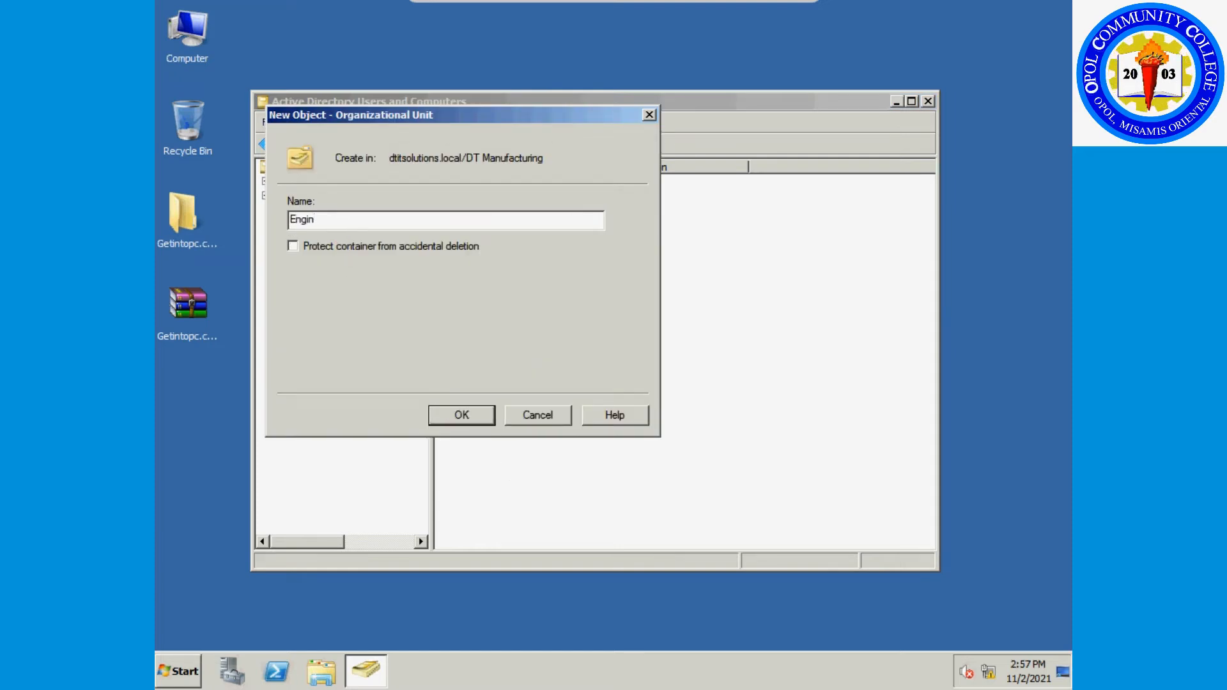
text(eering)
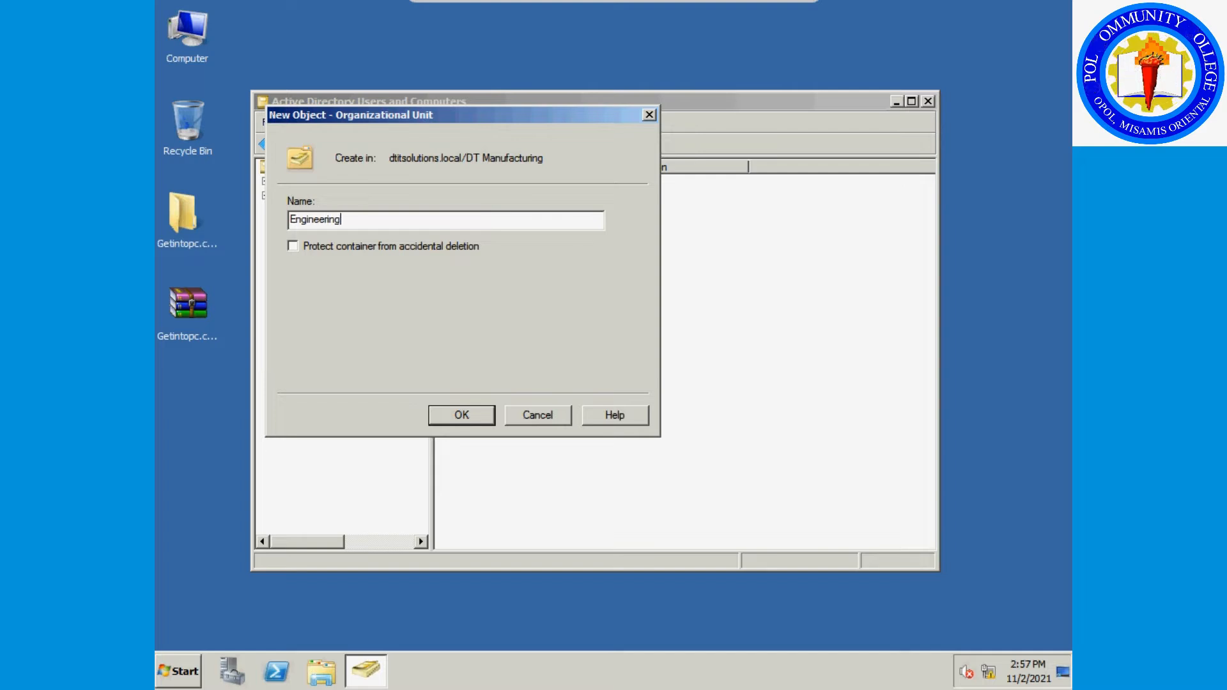
click(466, 416)
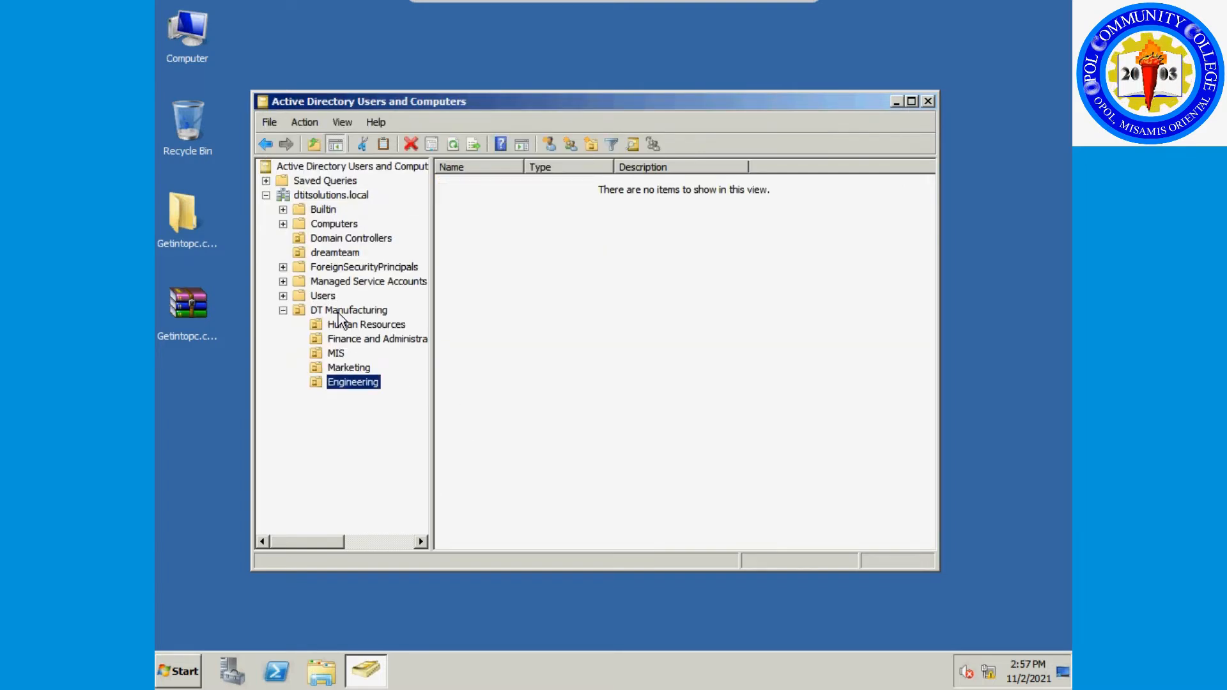
Add an unprotected 'Manufacturing' OU inside DT Manufacturing.
right_click(339, 313)
mouse_move(407, 377)
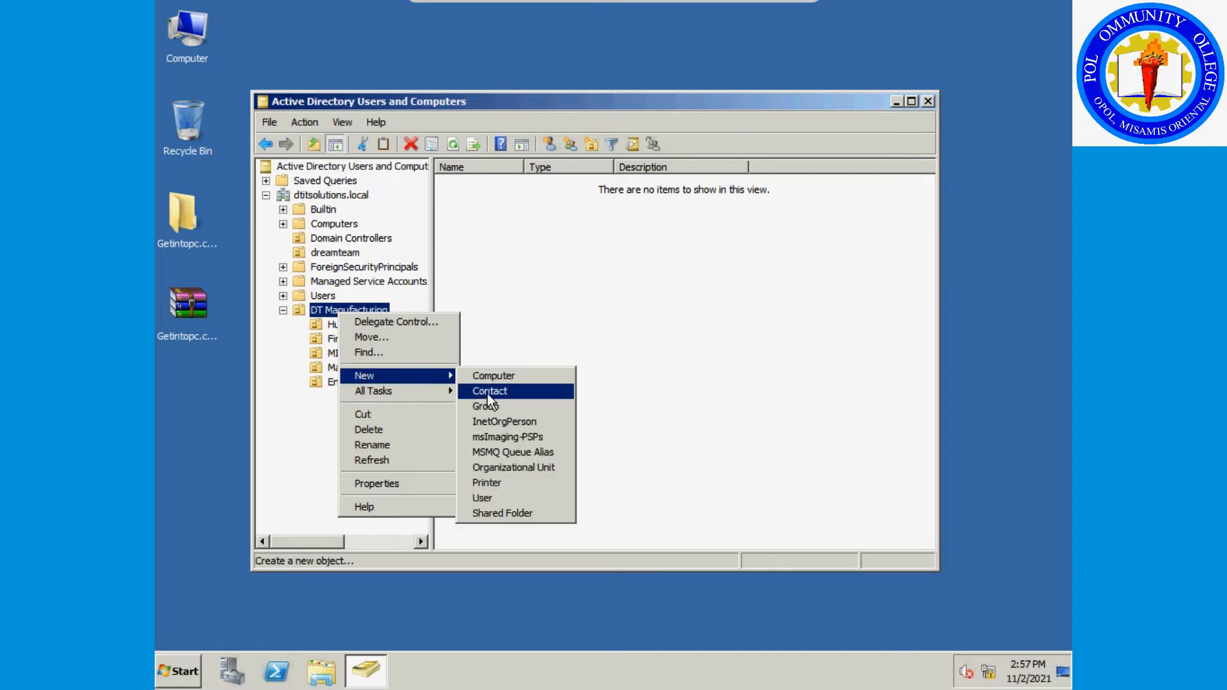
click(518, 467)
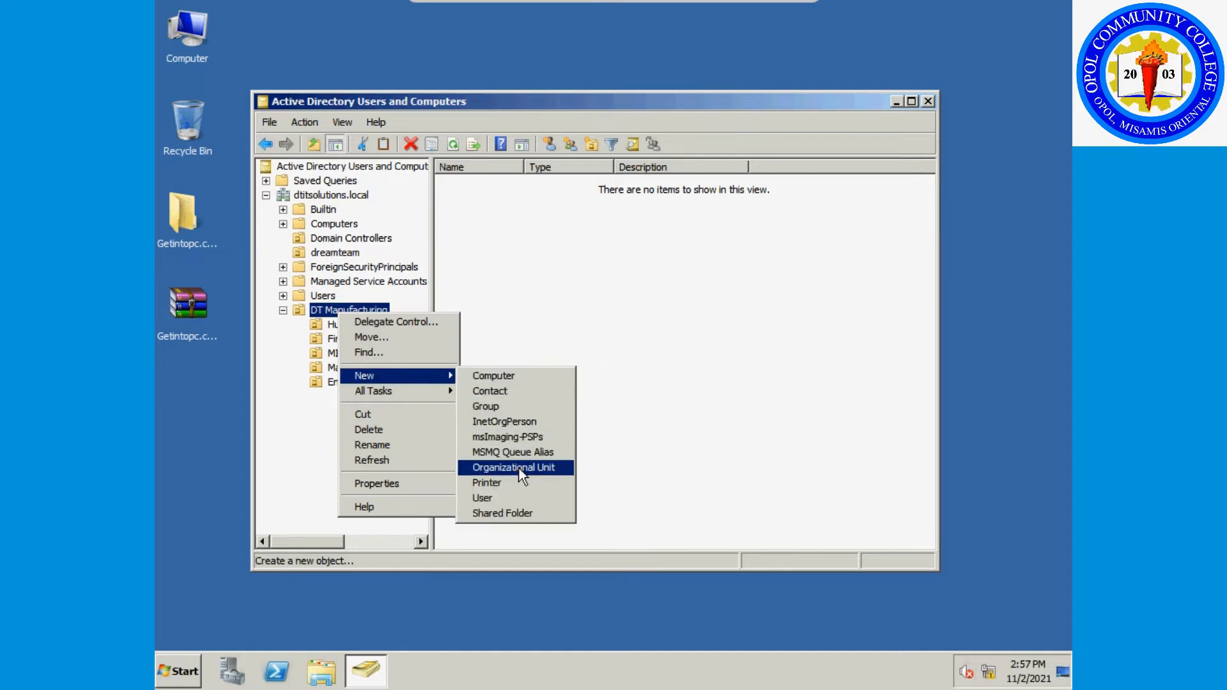
text(Manufac)
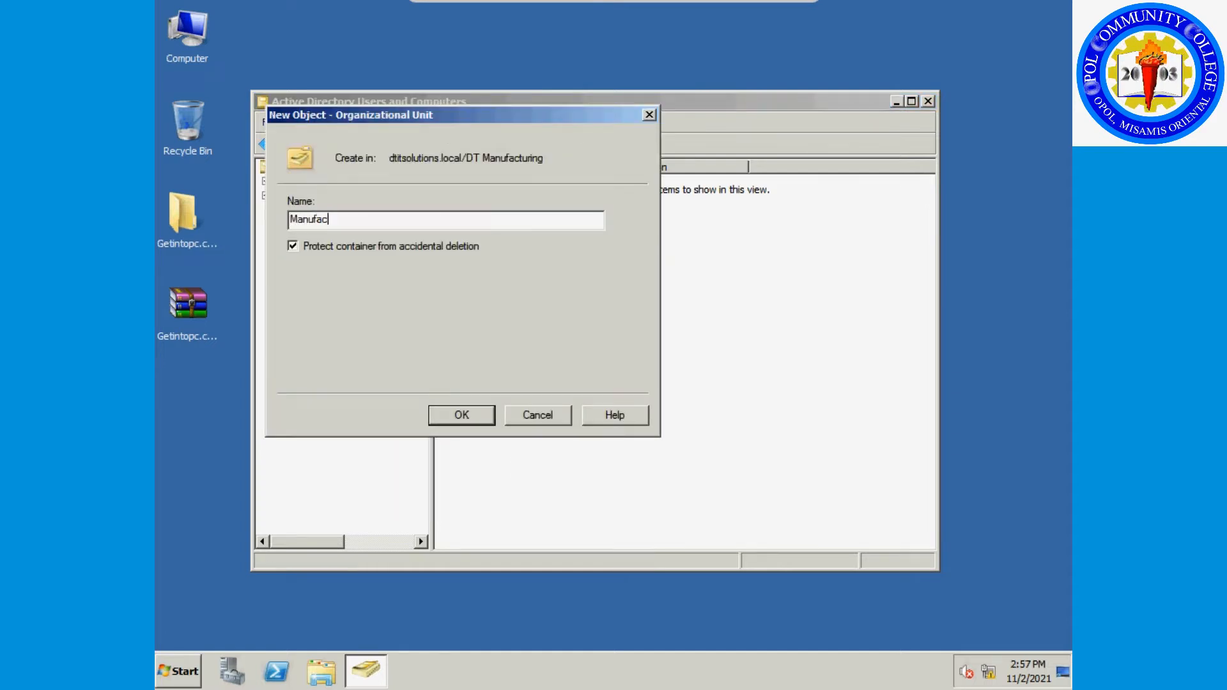
text(turing)
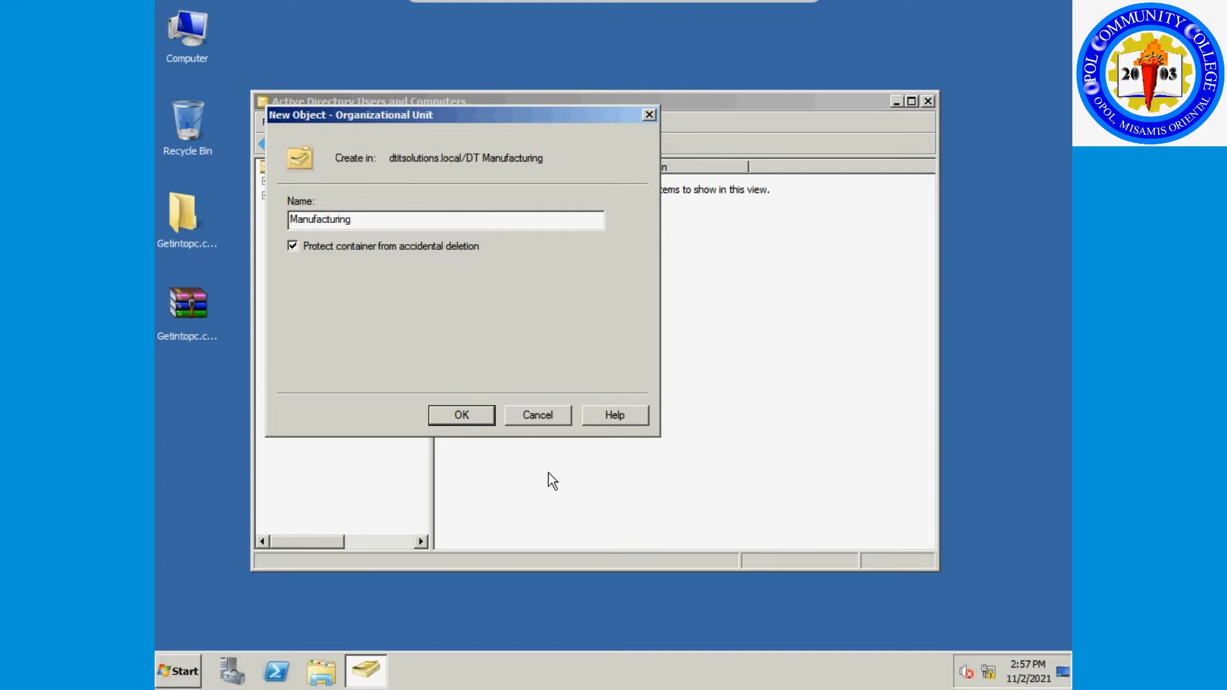
click(405, 247)
click(460, 414)
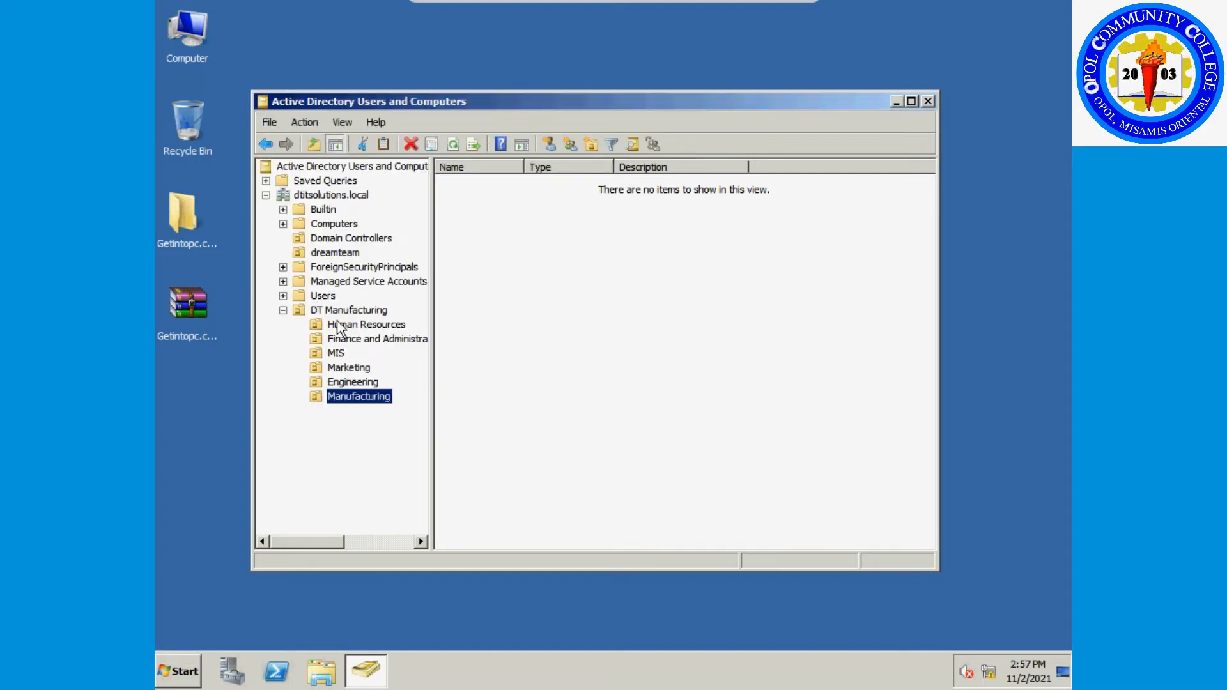
Add an unprotected 'Procurement' OU inside DT Manufacturing.
right_click(343, 313)
mouse_move(414, 370)
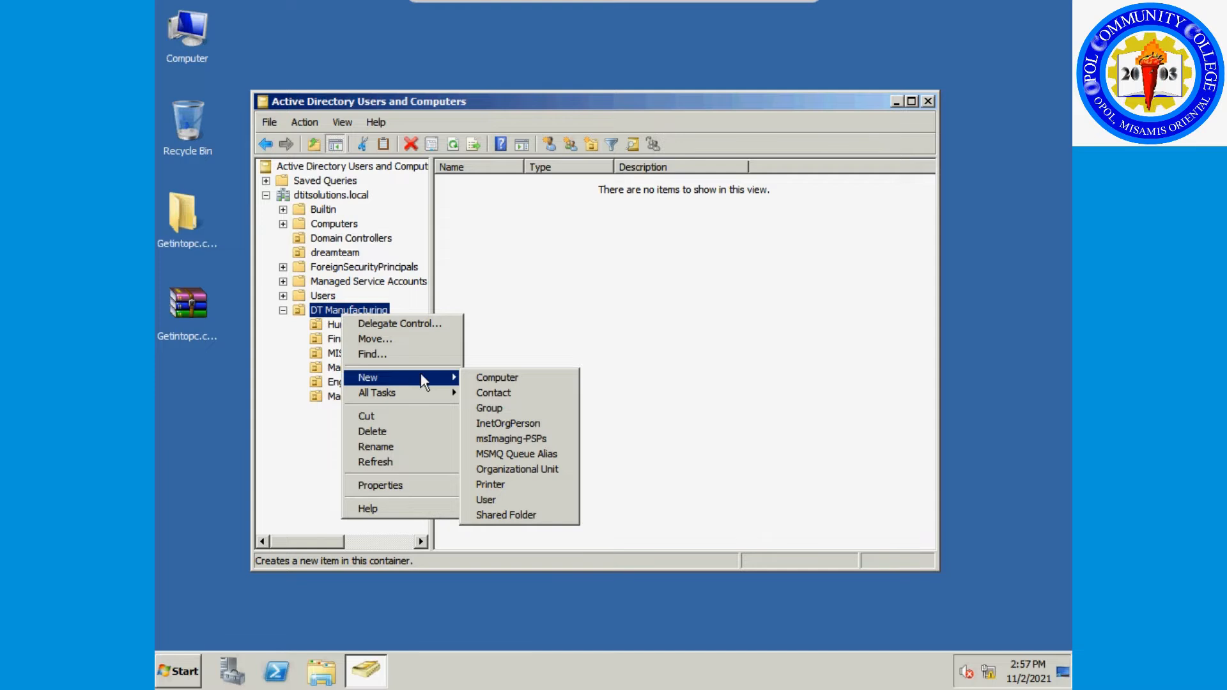
click(526, 473)
click(396, 246)
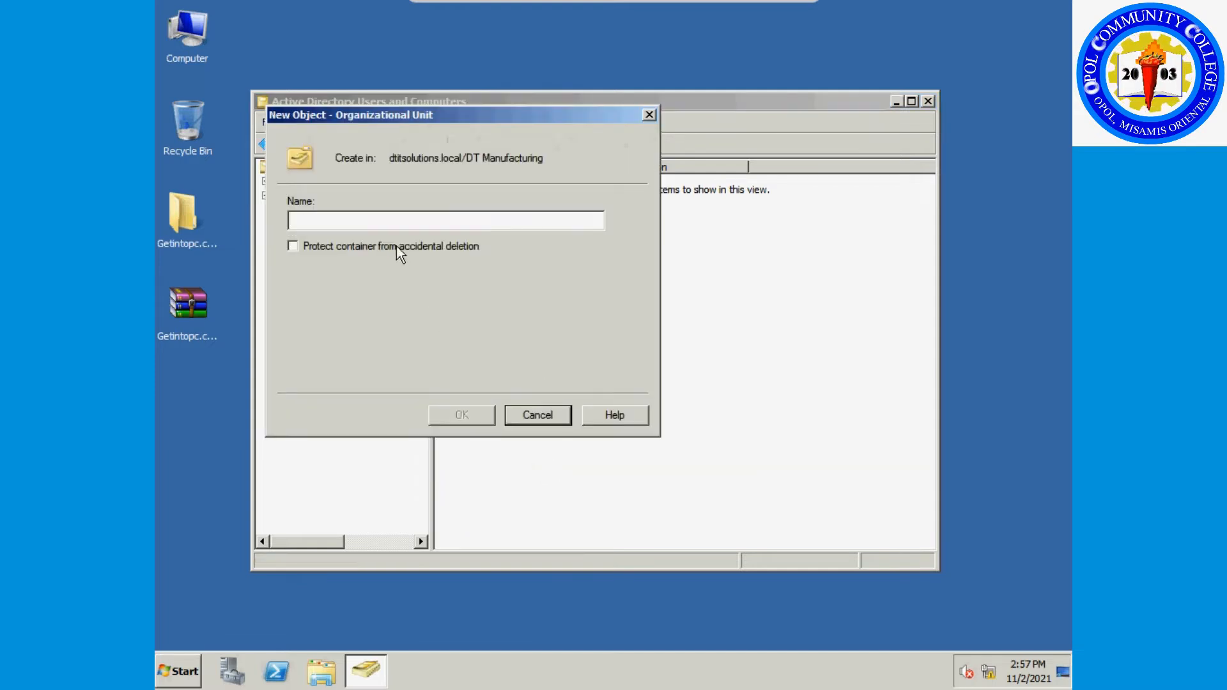
click(396, 223)
text(Procurement)
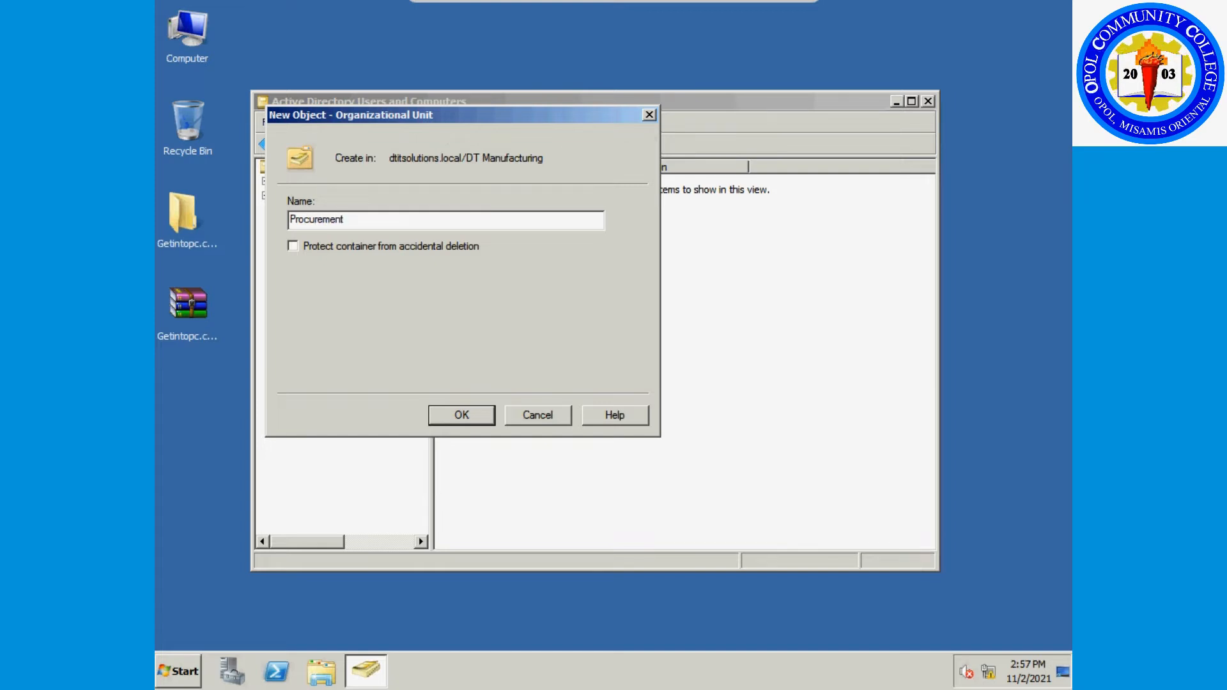
click(455, 414)
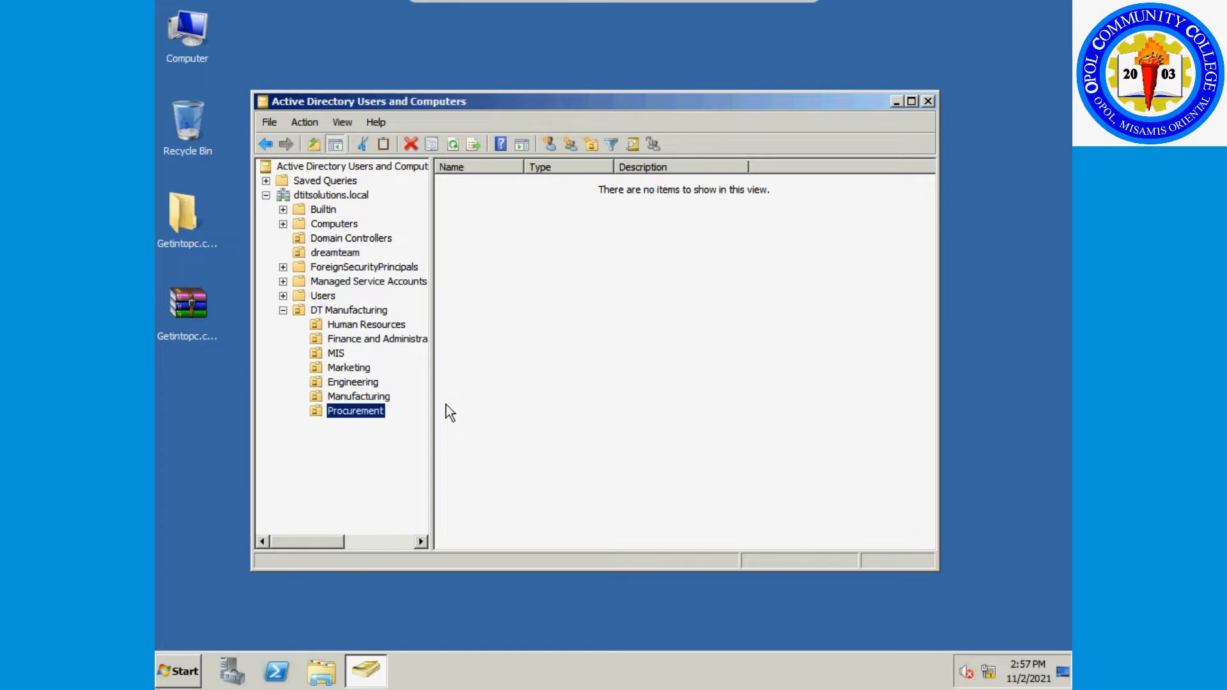
click(336, 355)
click(340, 341)
click(348, 327)
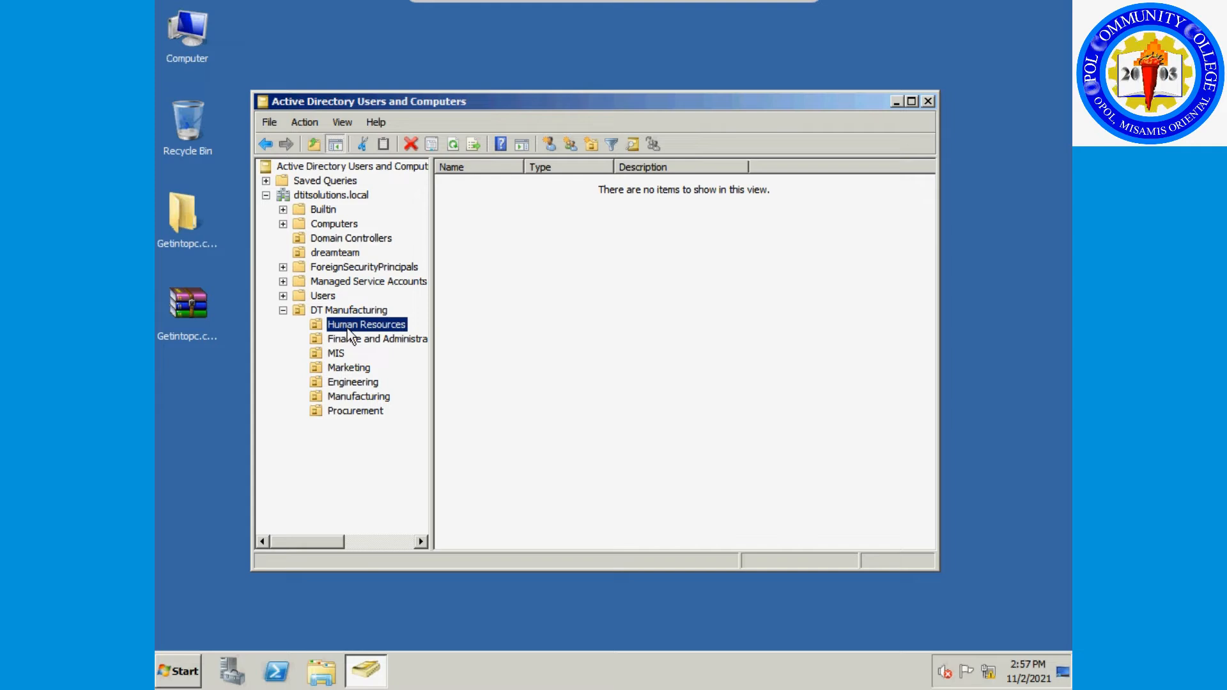
Start a new Human Resources user named 'HR Manager' with logon name HRManager.
right_click(349, 327)
mouse_move(463, 390)
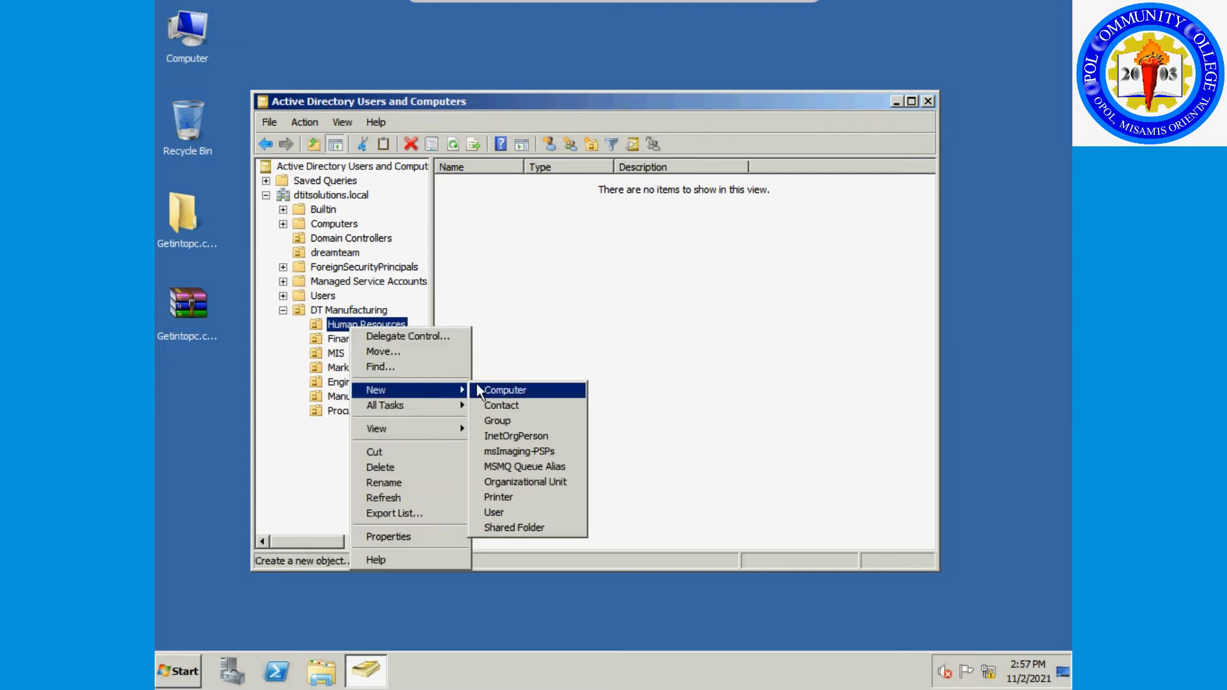
click(546, 518)
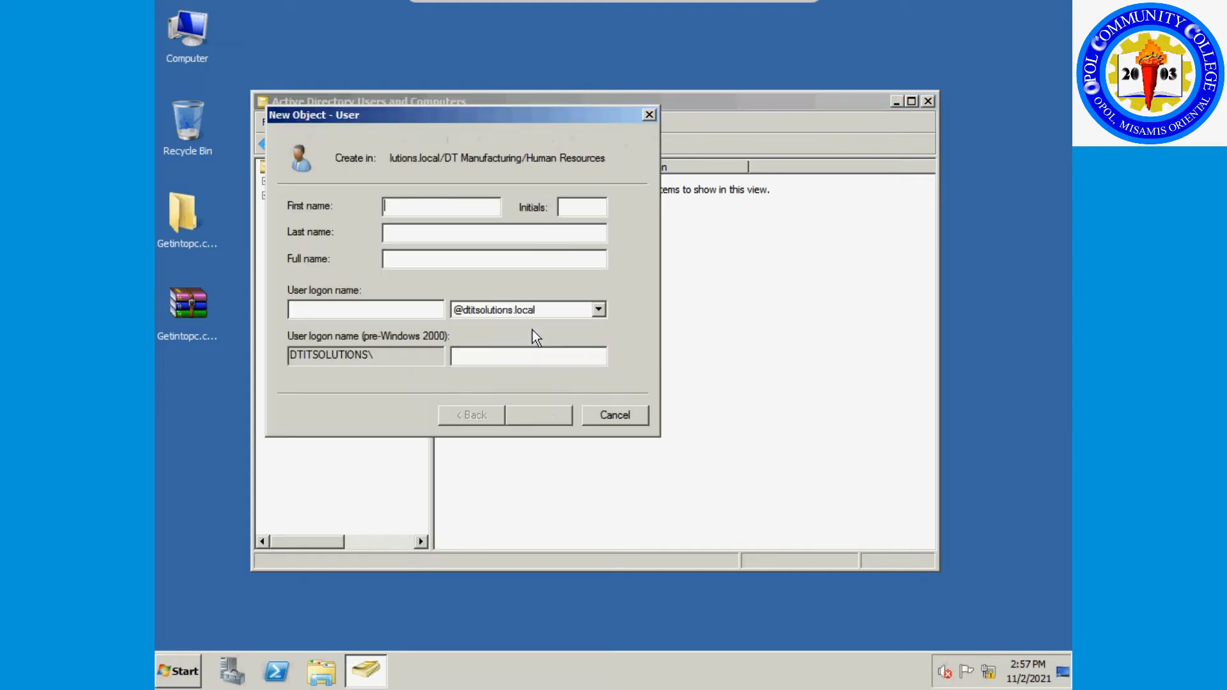
text(HR Manager)
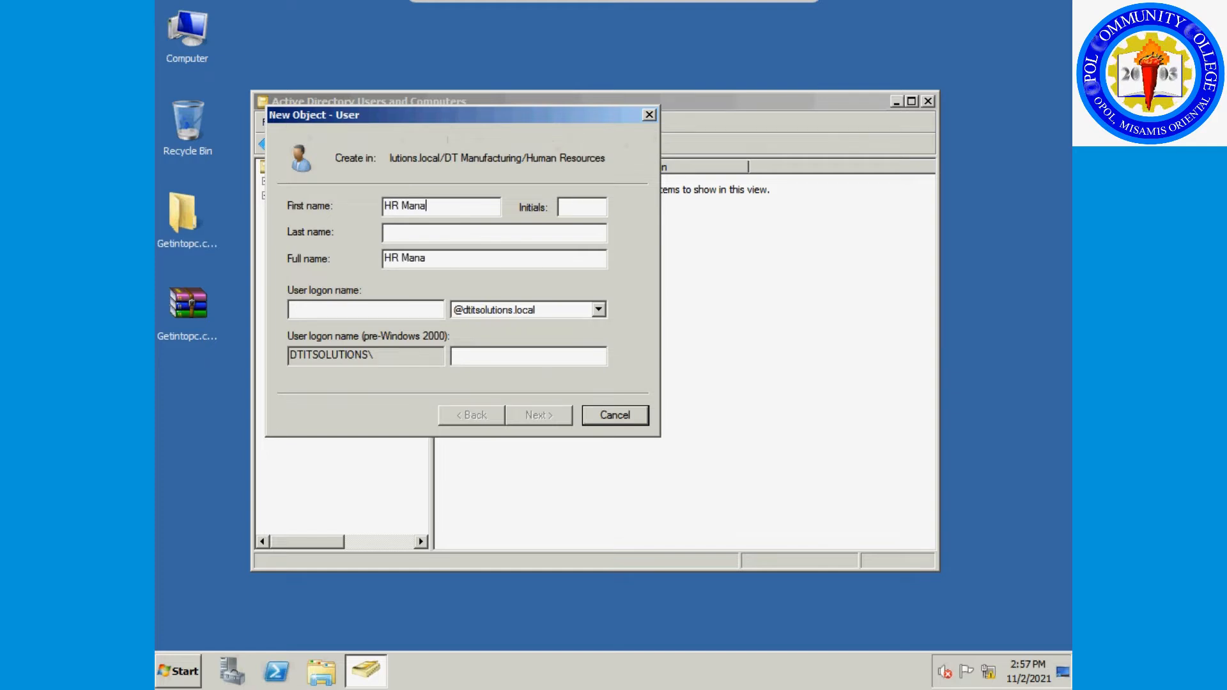
drag(450, 258, 310, 219)
key(ctrl+c)
click(312, 310)
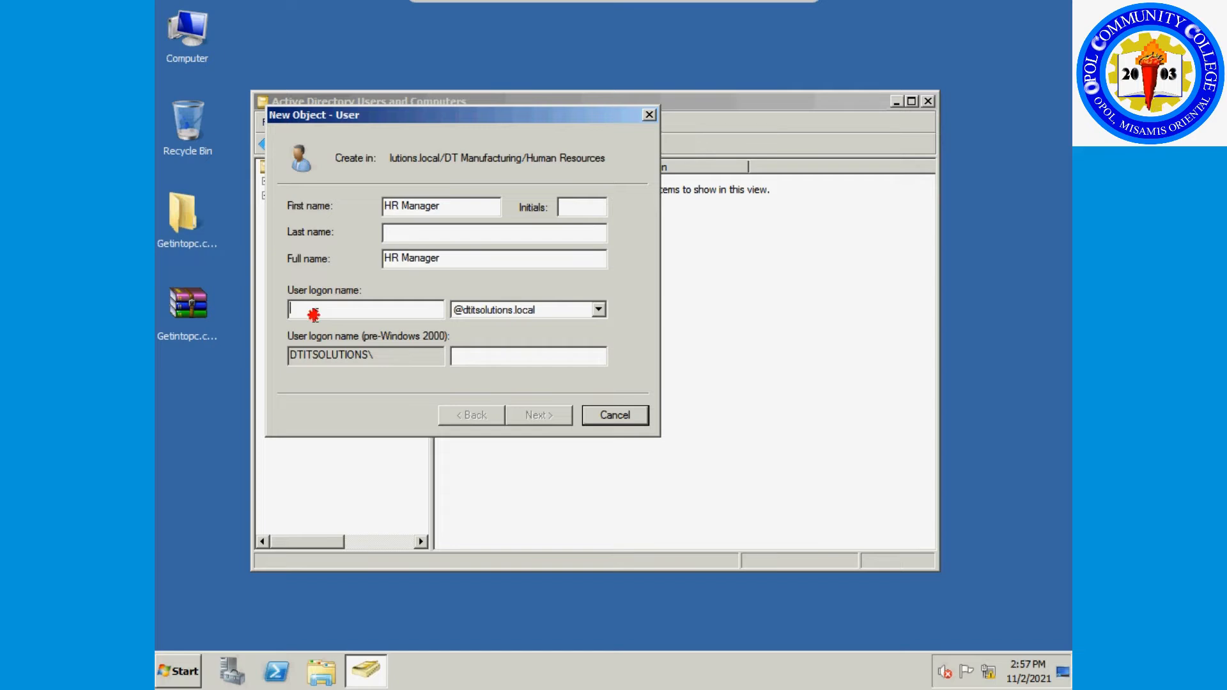
key(ctrl+v)
key(BackSpace)
click(551, 416)
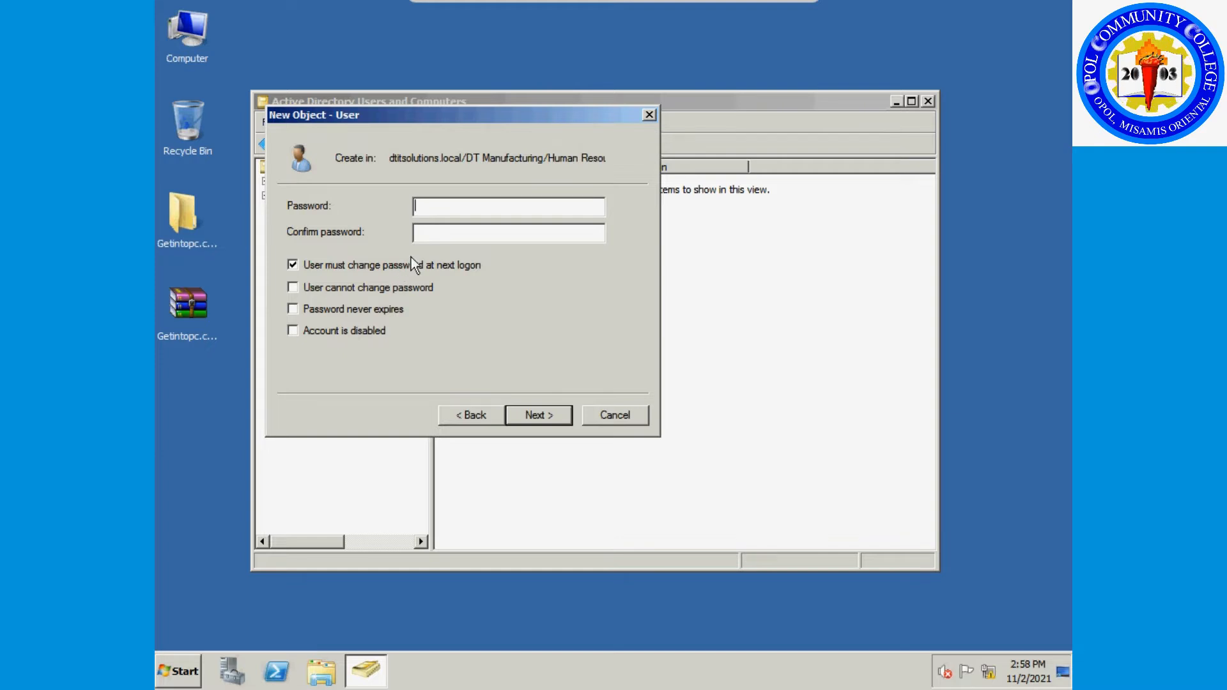
Enter the account password and make it unchangeable by the user and never-expiring, then finish.
click(441, 205)
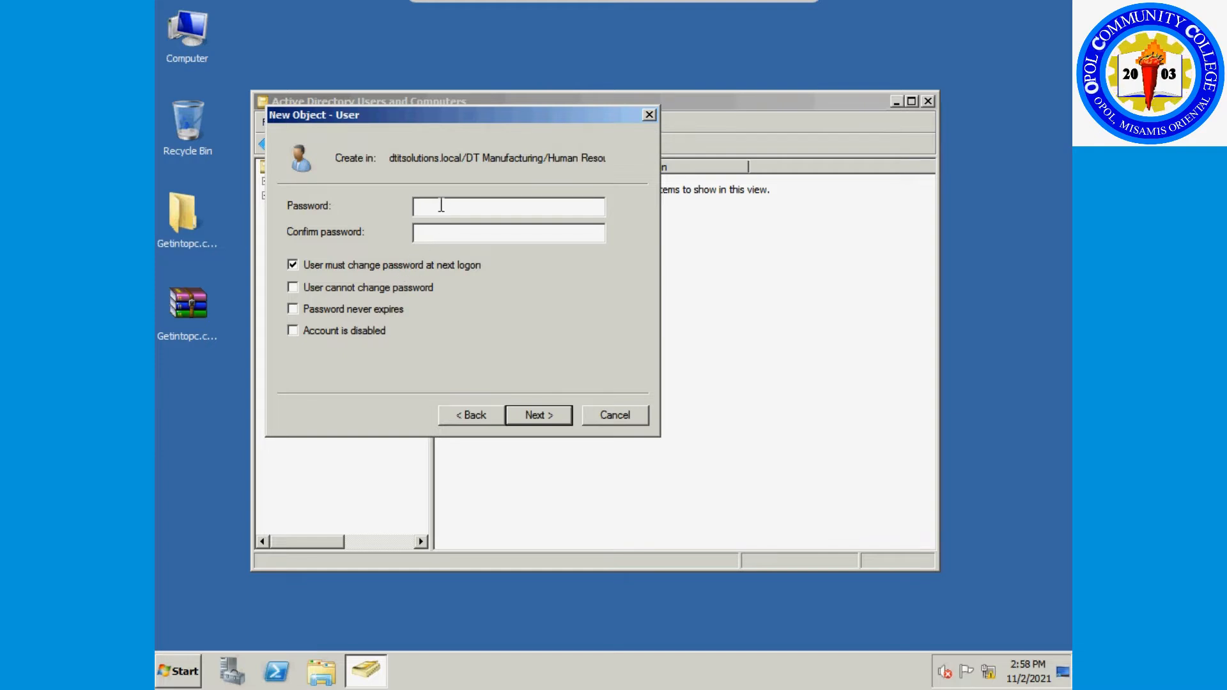
text(P@ssw0rd1)
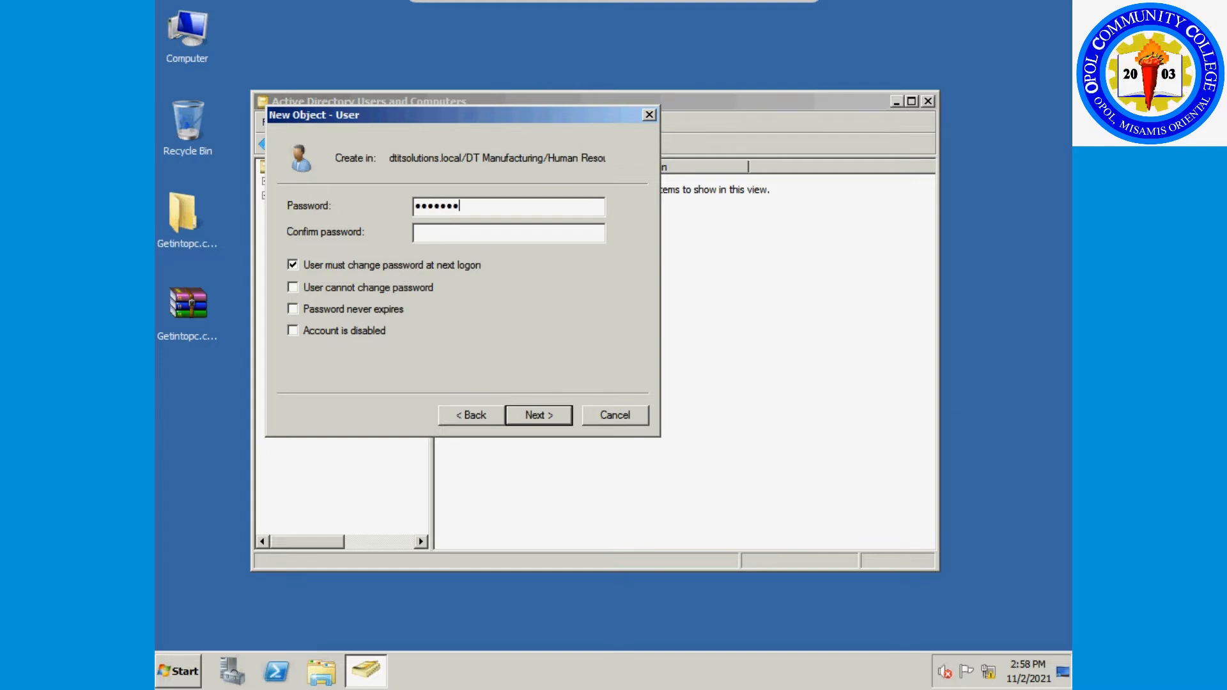
text(2)
key(Tab)
text(P@ssw0rd1)
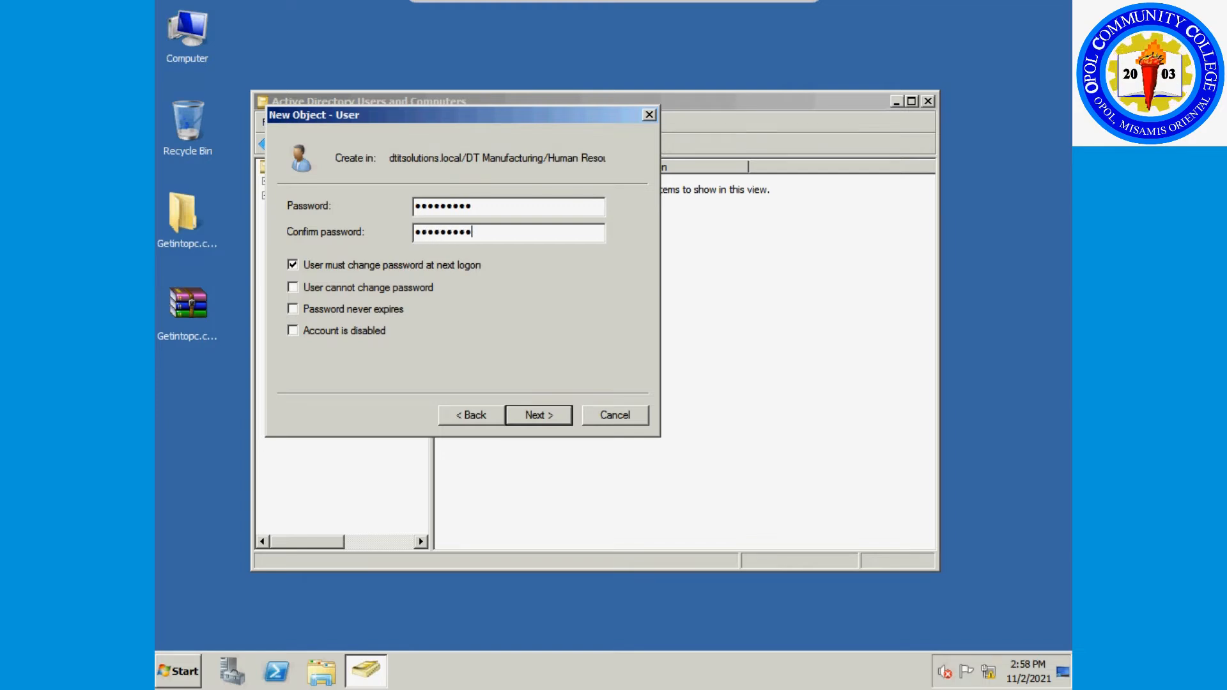
click(358, 268)
click(349, 289)
click(383, 314)
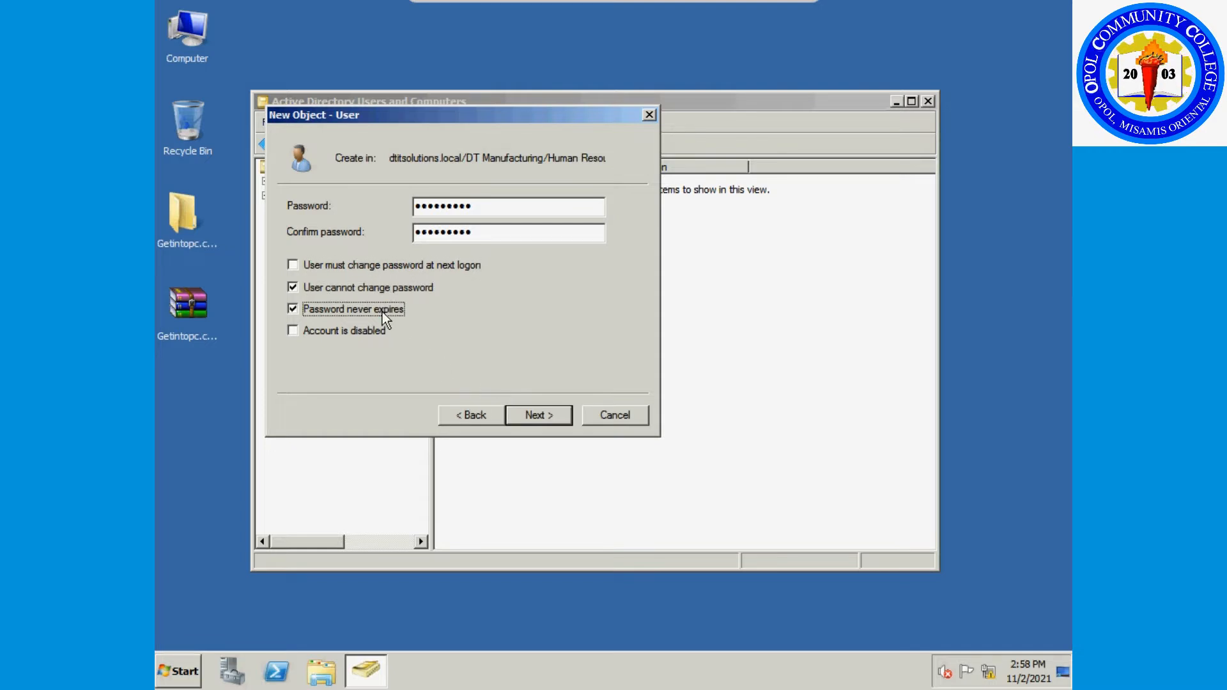
click(530, 424)
click(530, 418)
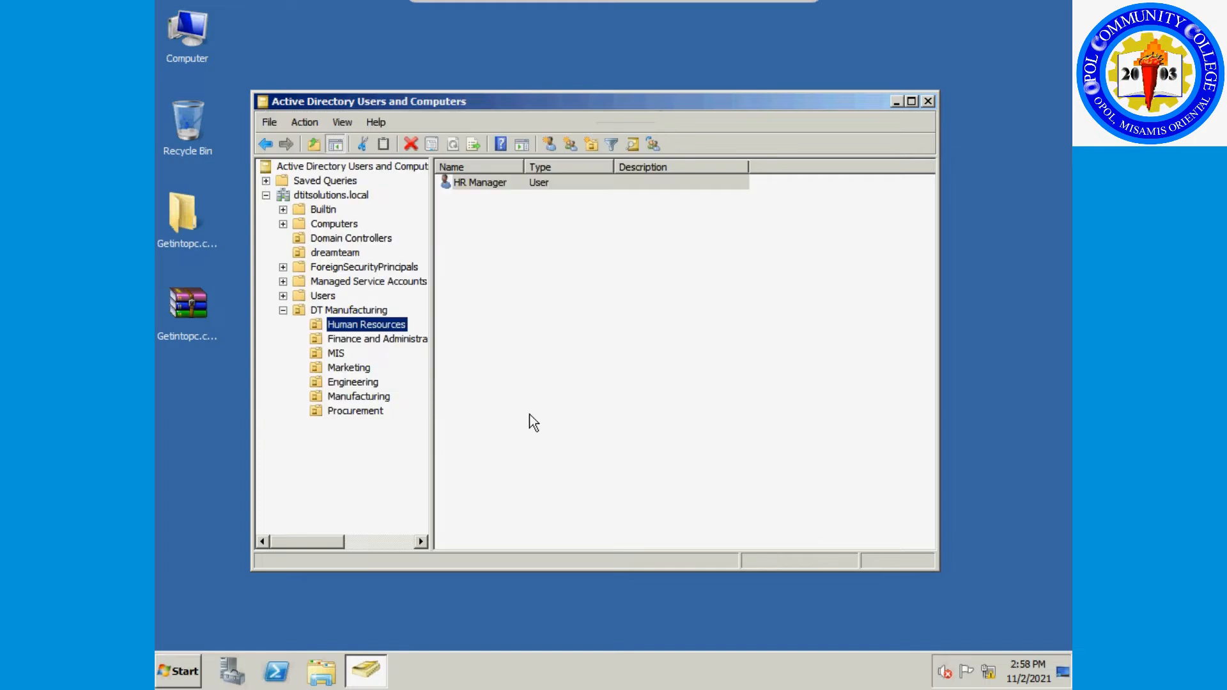
Start a new Human Resources user named 'HR Staff' with logon name HRStaff.
right_click(478, 259)
mouse_move(505, 318)
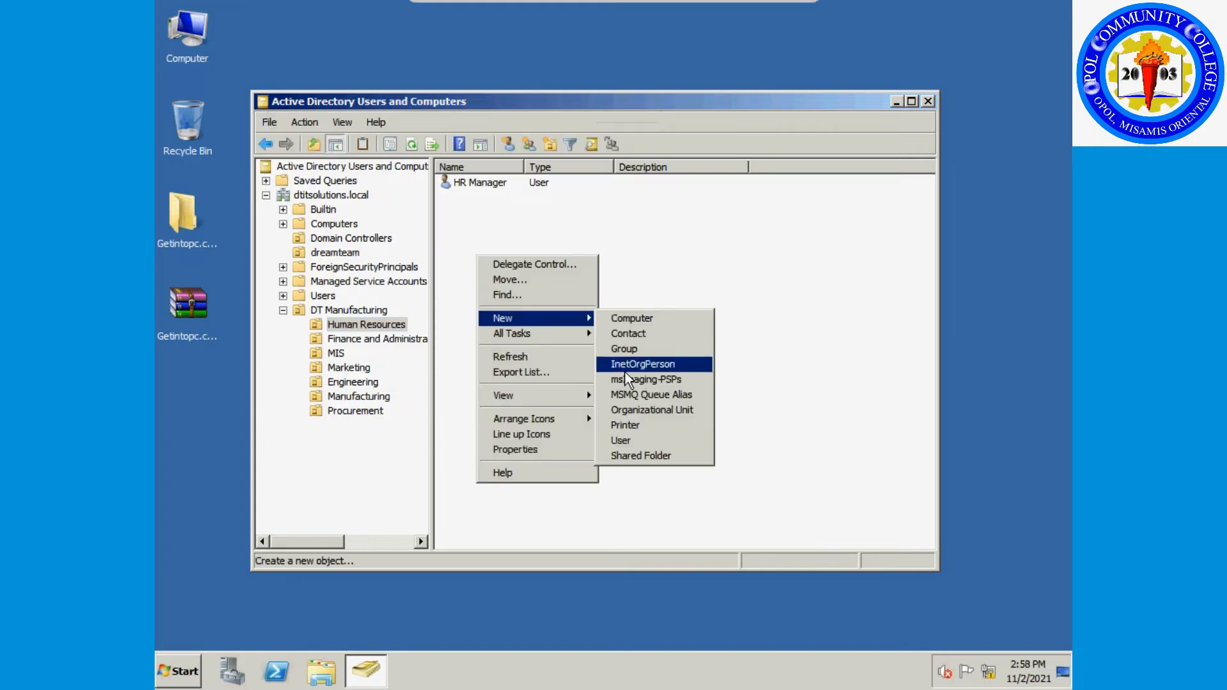
click(617, 438)
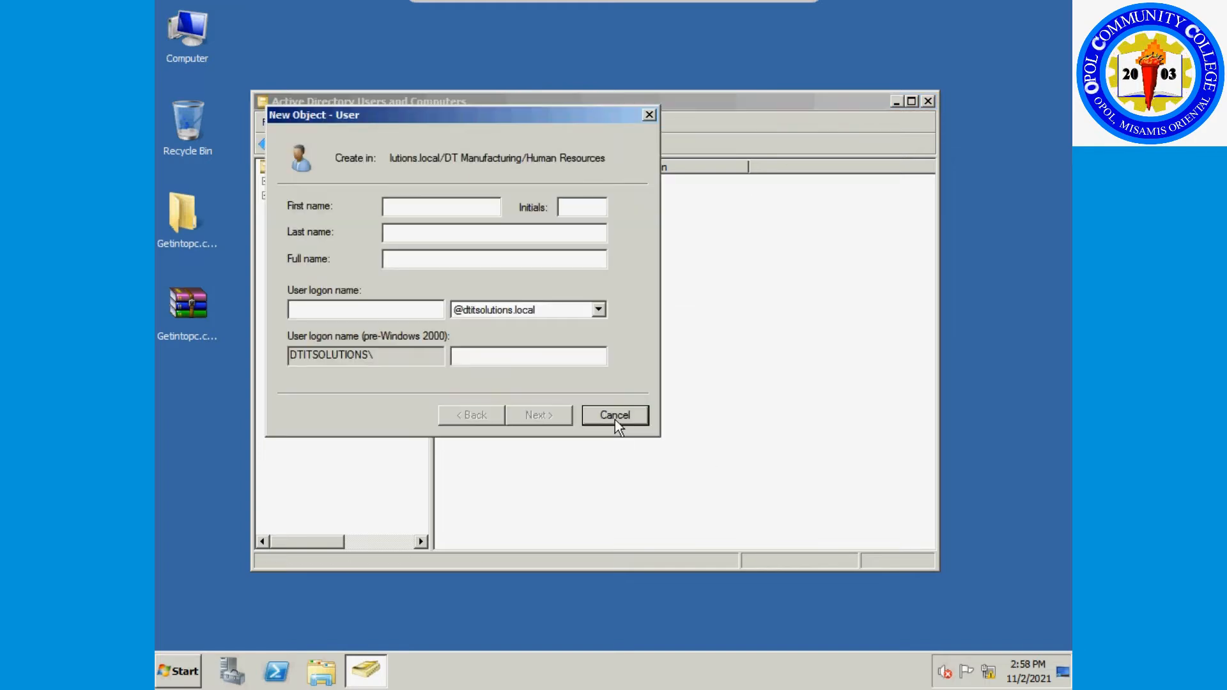
text(HR Staff)
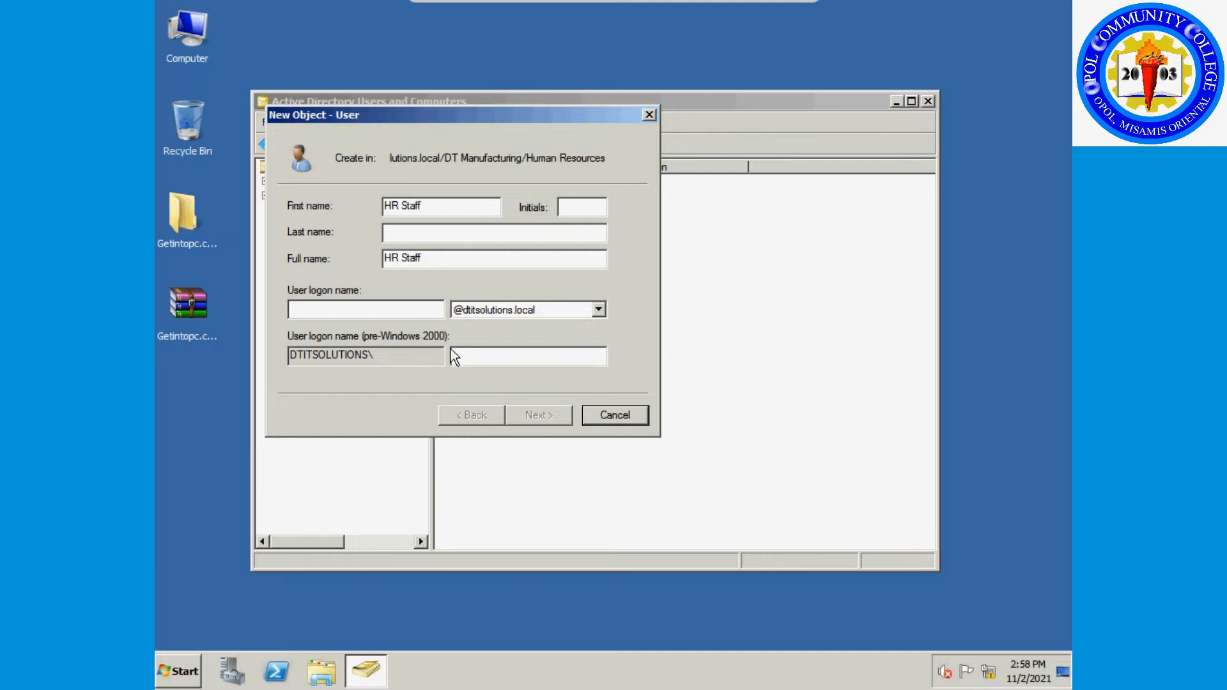
drag(490, 259, 346, 241)
key(ctrl+c)
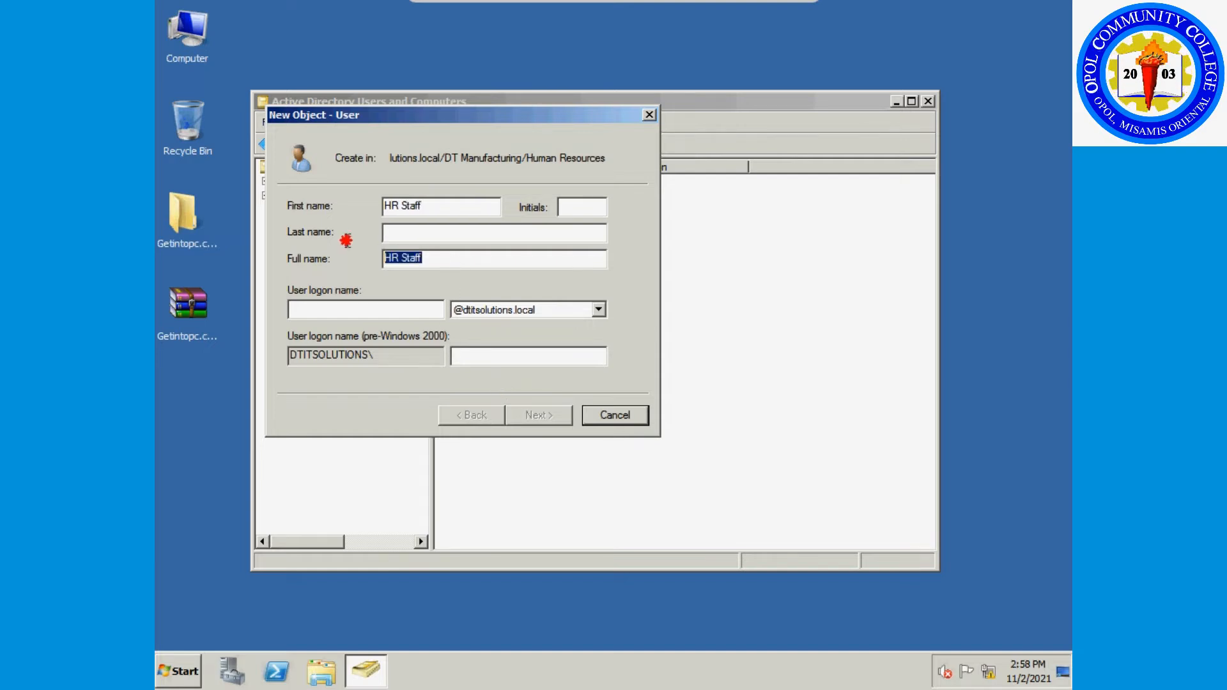
click(360, 311)
key(ctrl+v)
click(306, 308)
key(Delete)
click(539, 415)
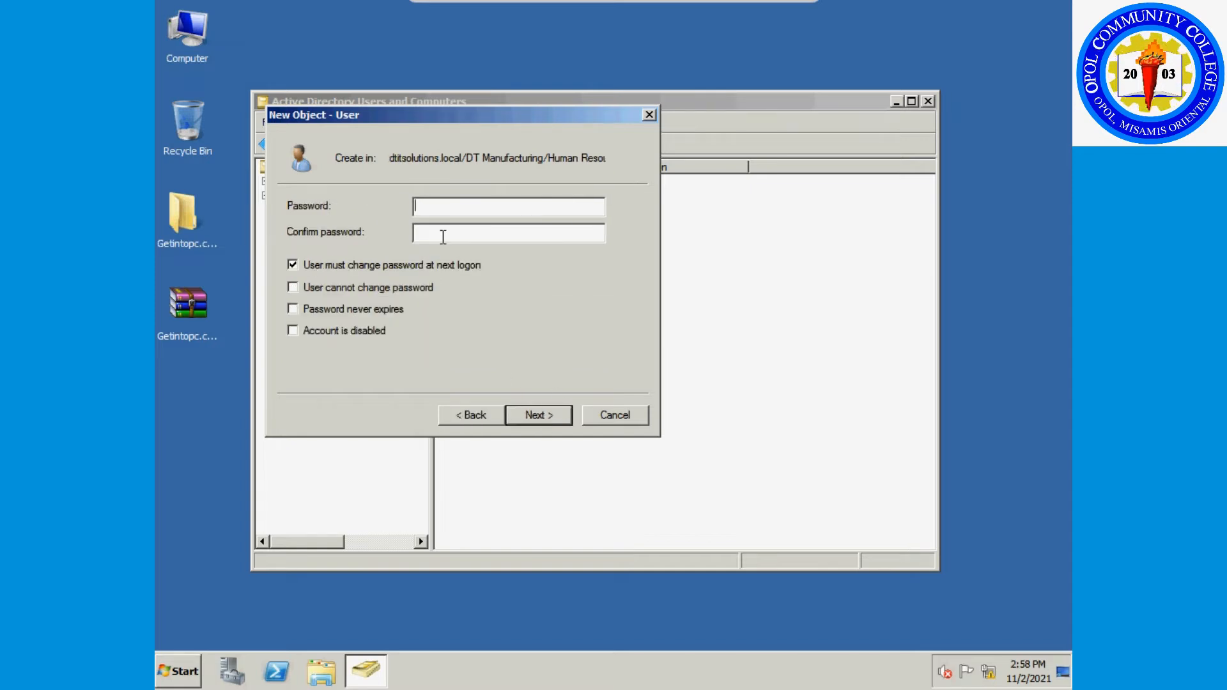
Enter and confirm the account password and finish creating HR Staff.
text(P@ssw0rd12)
key(Tab)
text(P@ssw0rd12)
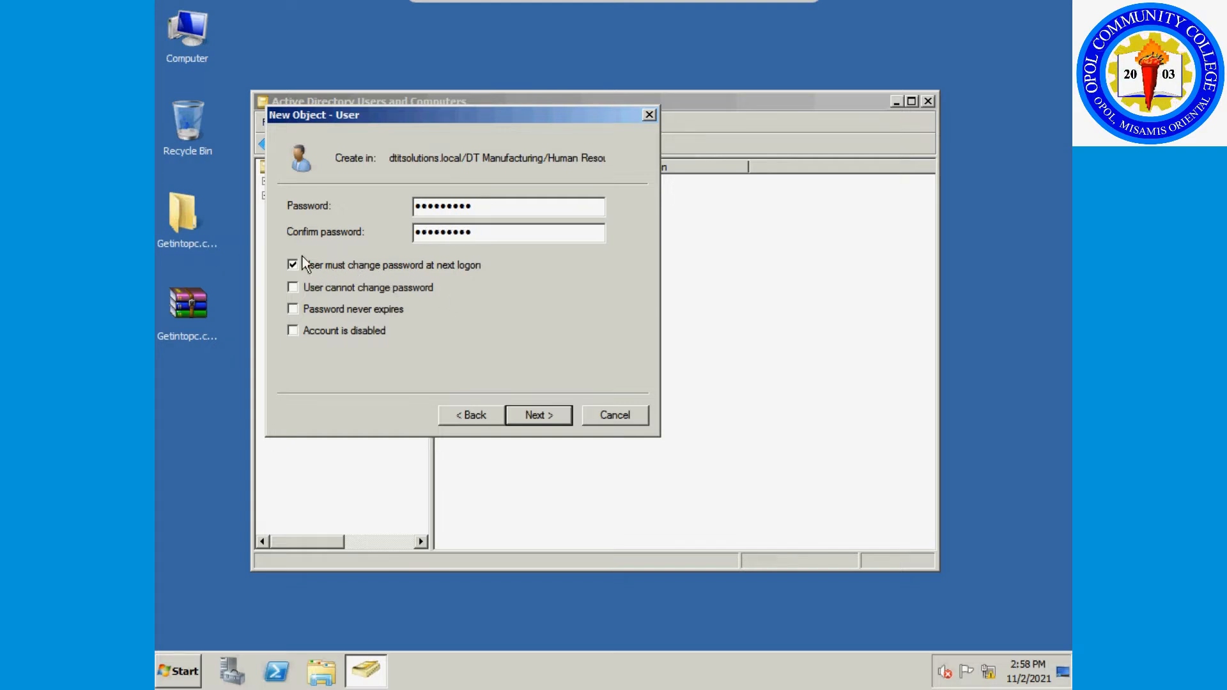
click(539, 416)
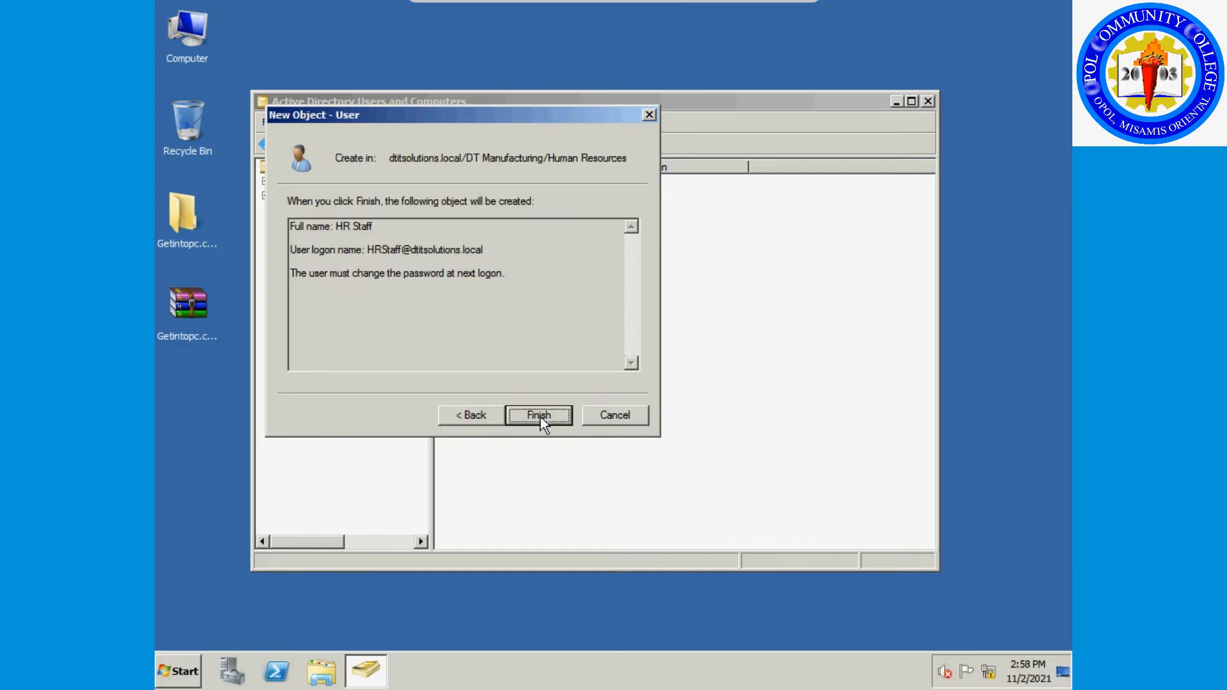
click(540, 417)
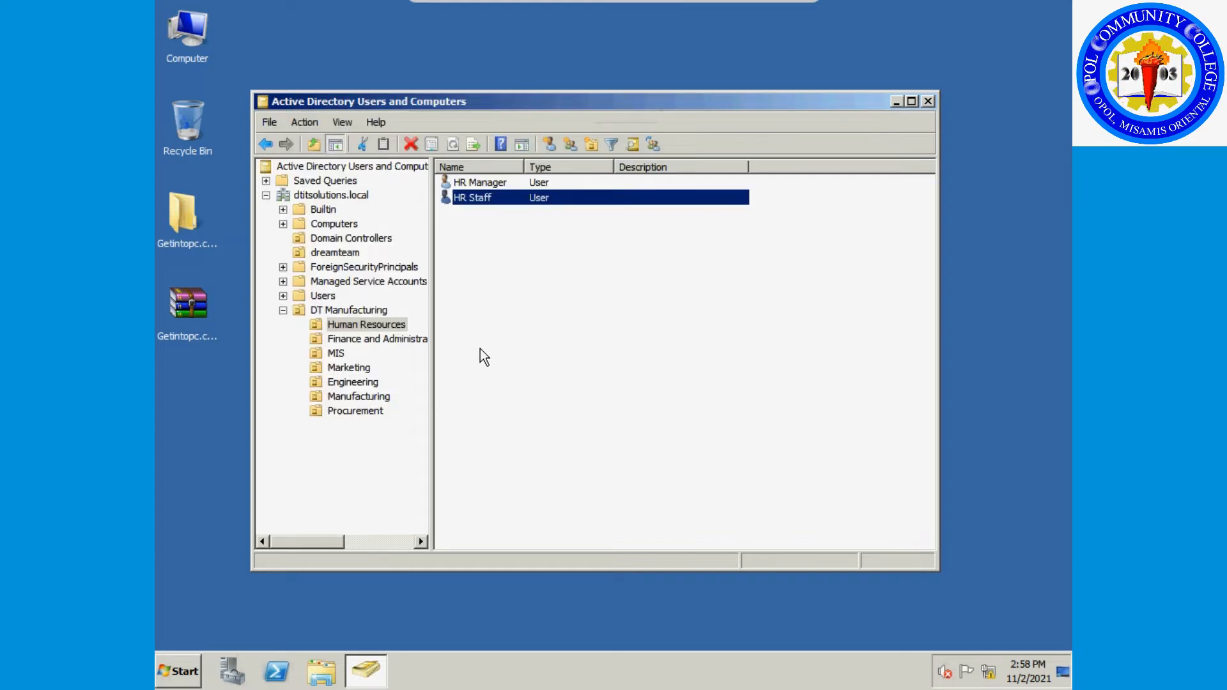
Start a new Finance and Administration user 'Finance Manager' with logon name FinanceManager.
click(372, 339)
right_click(480, 301)
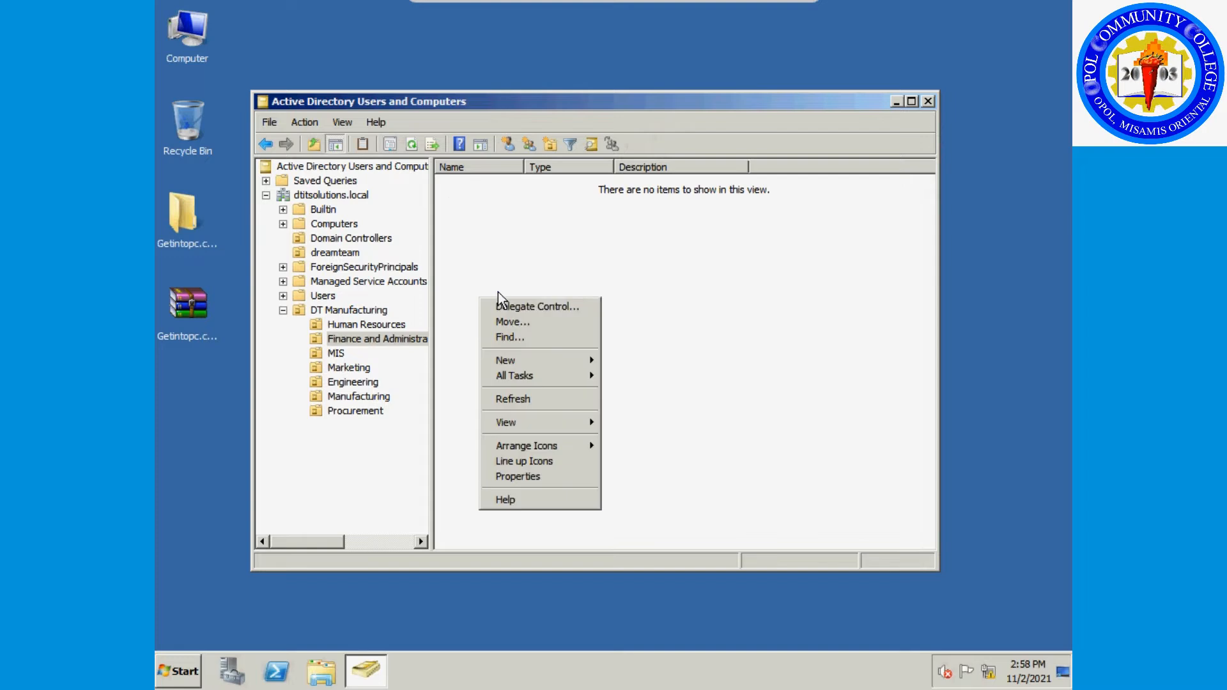
mouse_move(555, 366)
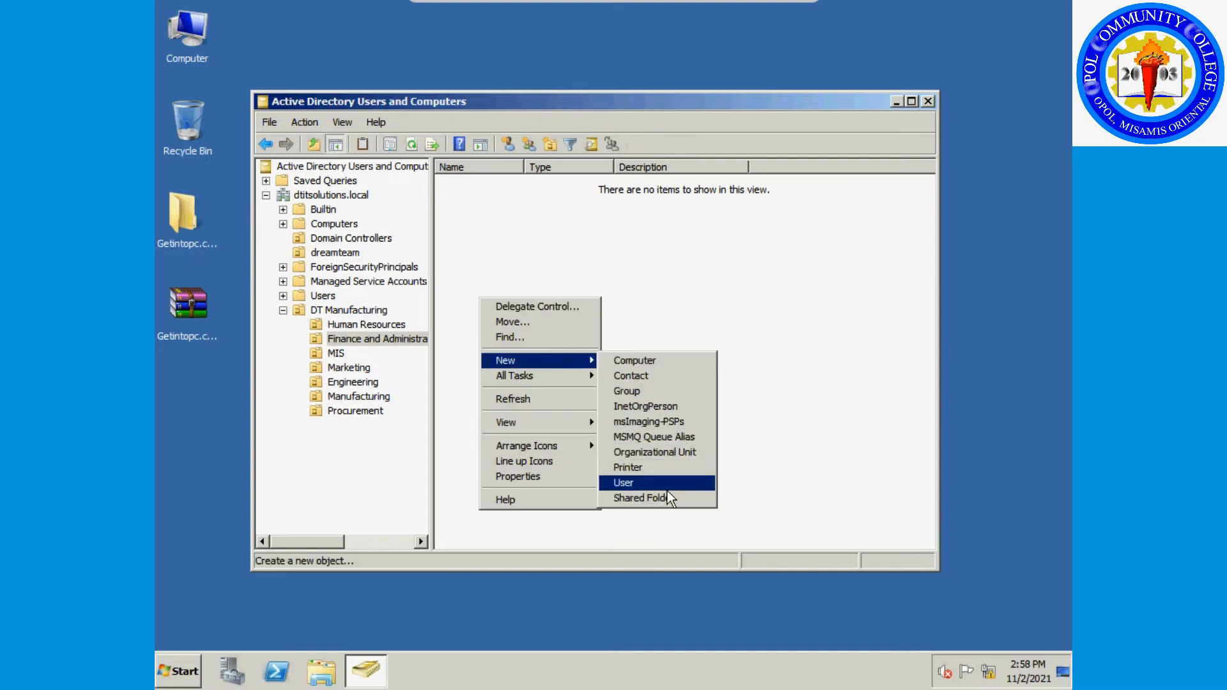
click(674, 455)
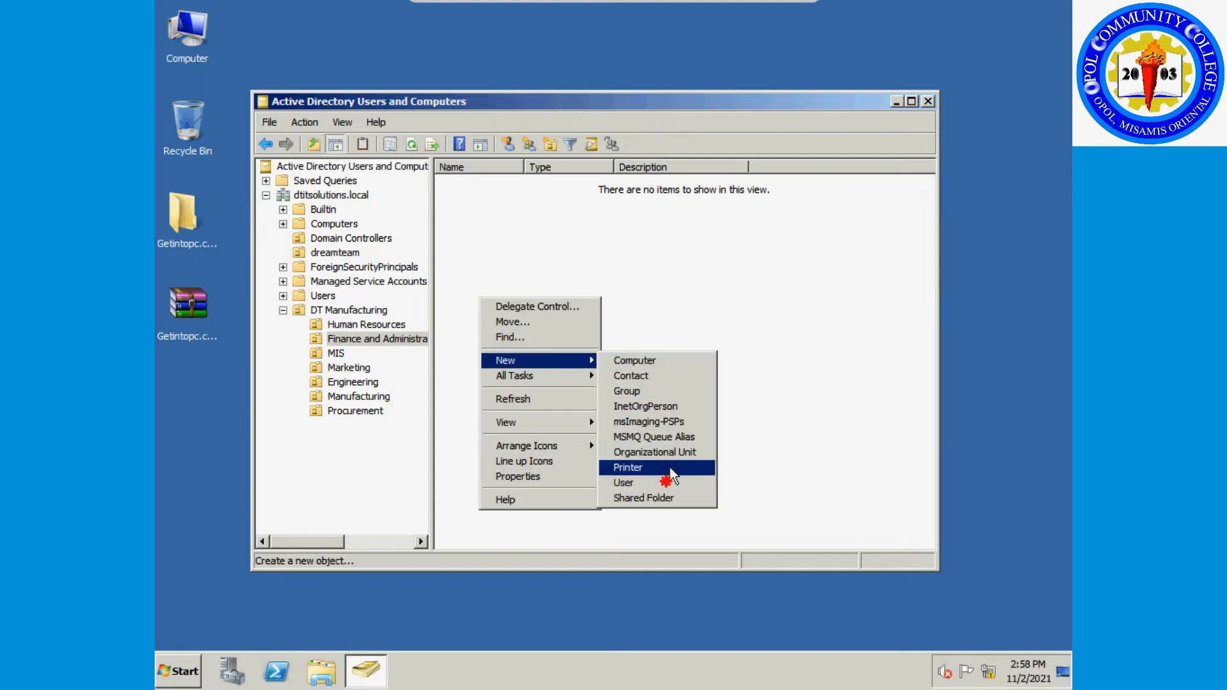
click(668, 483)
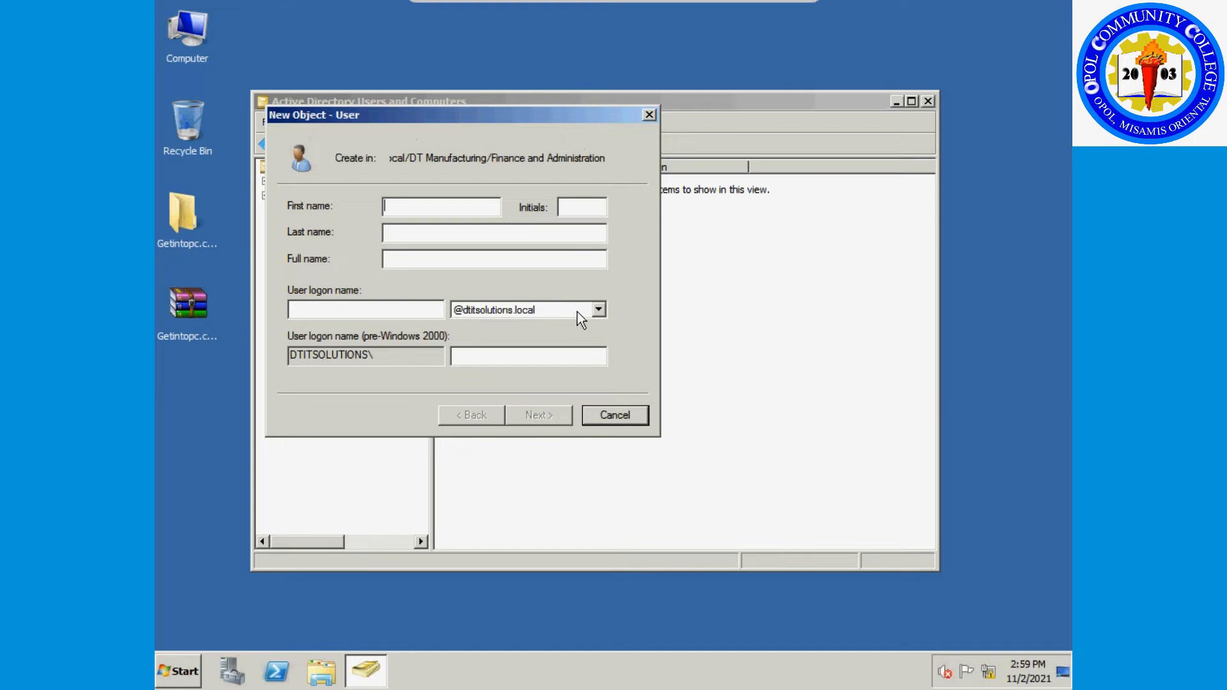
text(Finan)
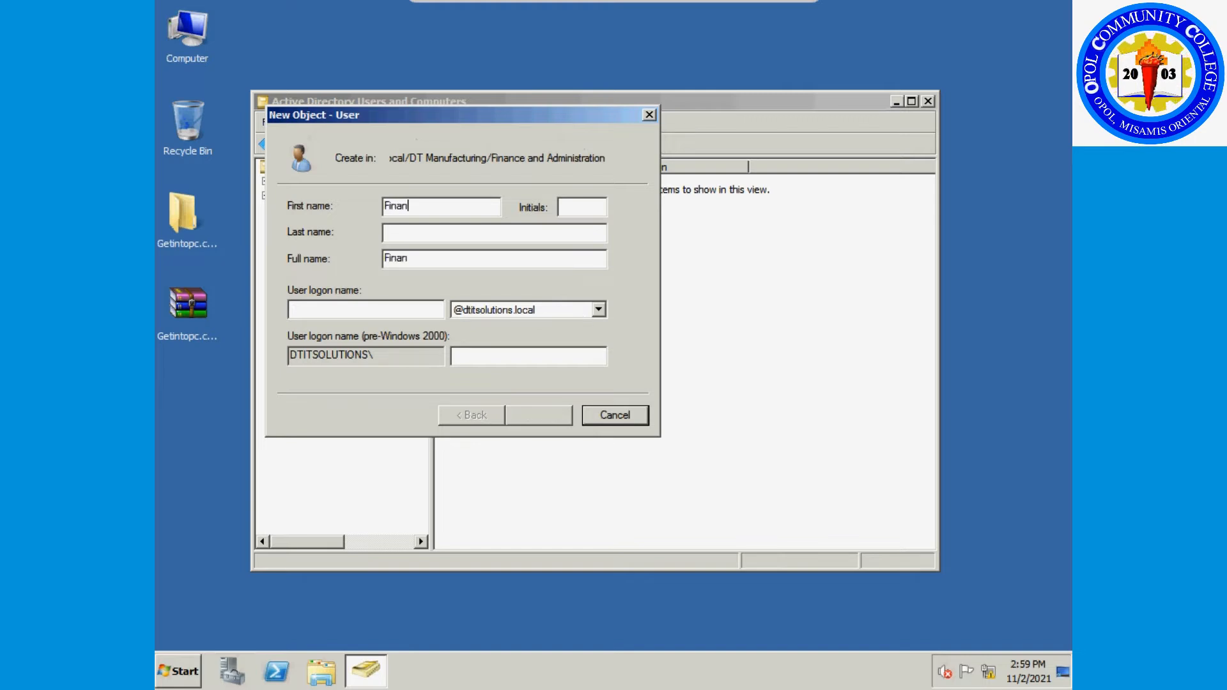
text(ce Manager)
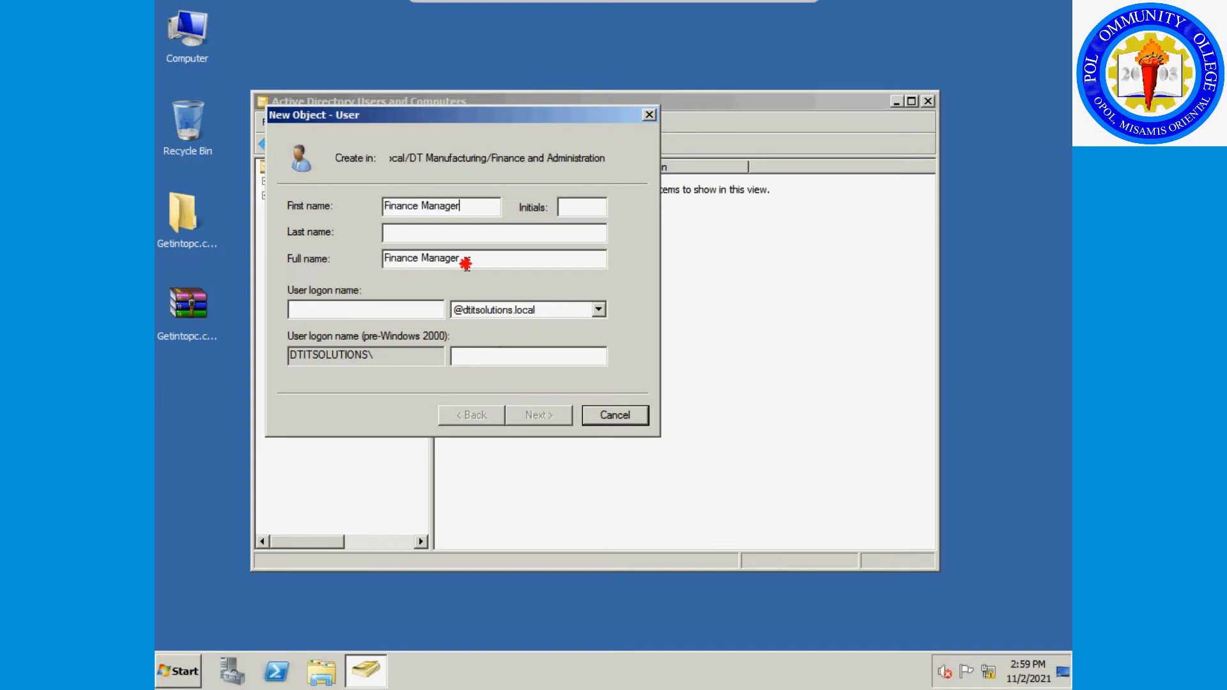
drag(467, 258, 369, 260)
key(ctrl+c)
click(386, 303)
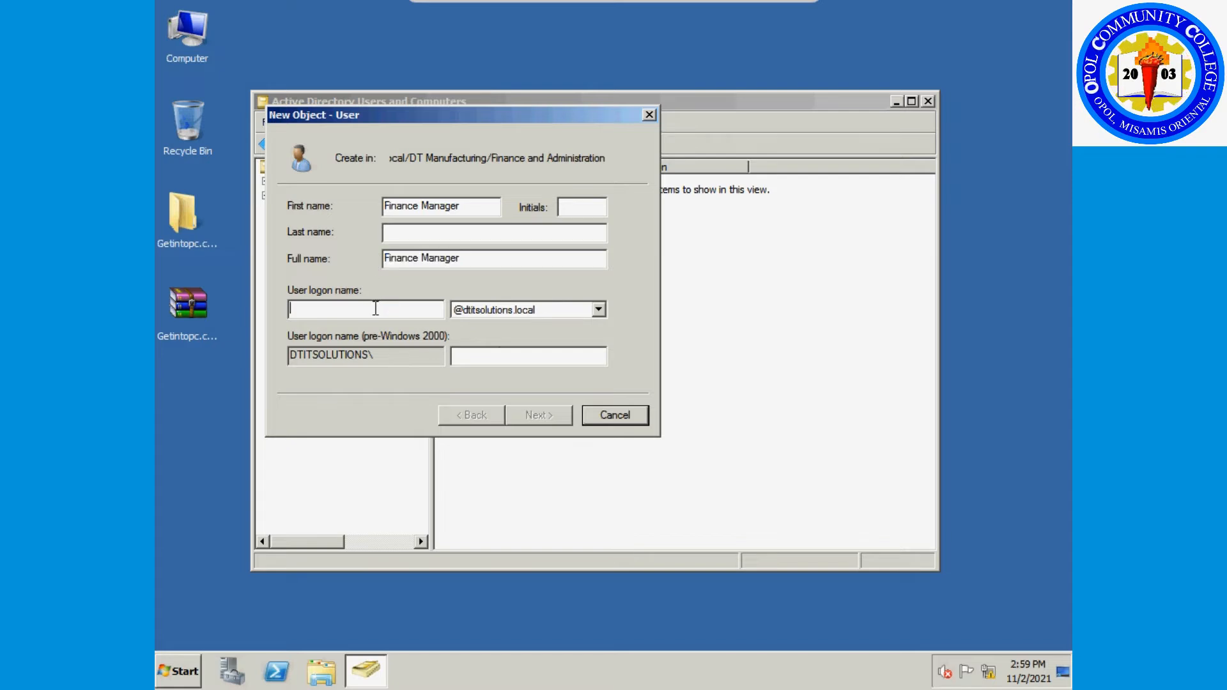
key(ctrl+v)
click(323, 309)
key(BackSpace)
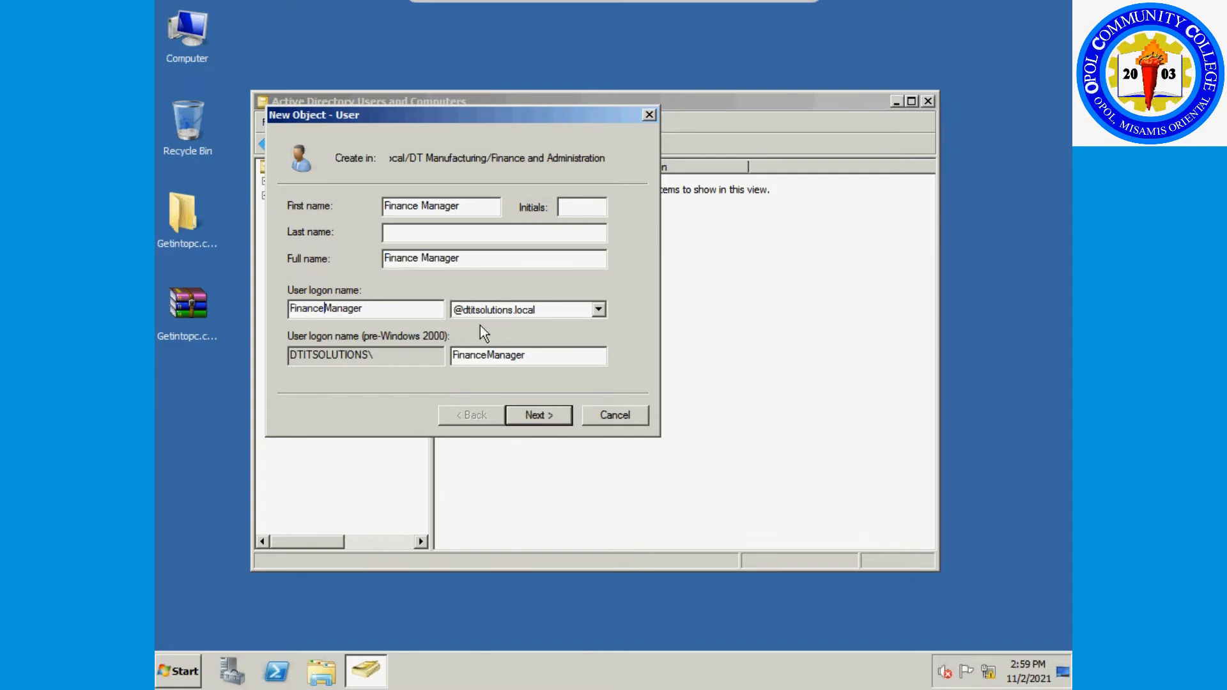
click(535, 418)
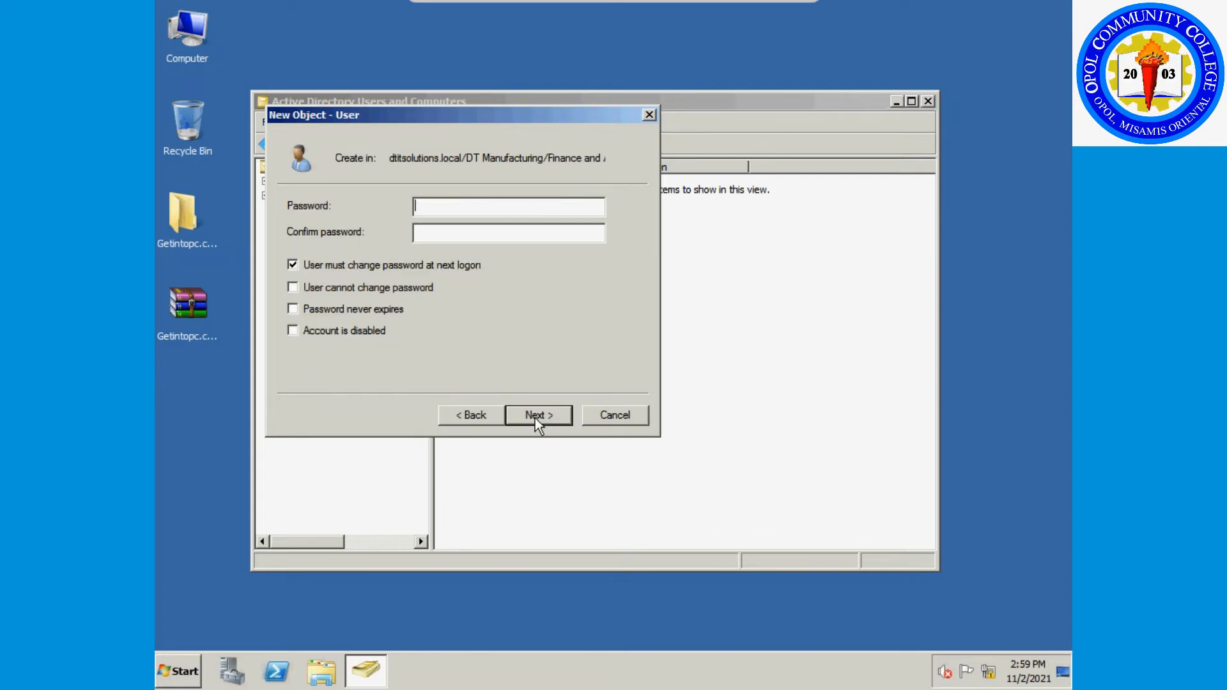
Enter and confirm the password without a forced change at next logon.
text(P@ssw0rd1)
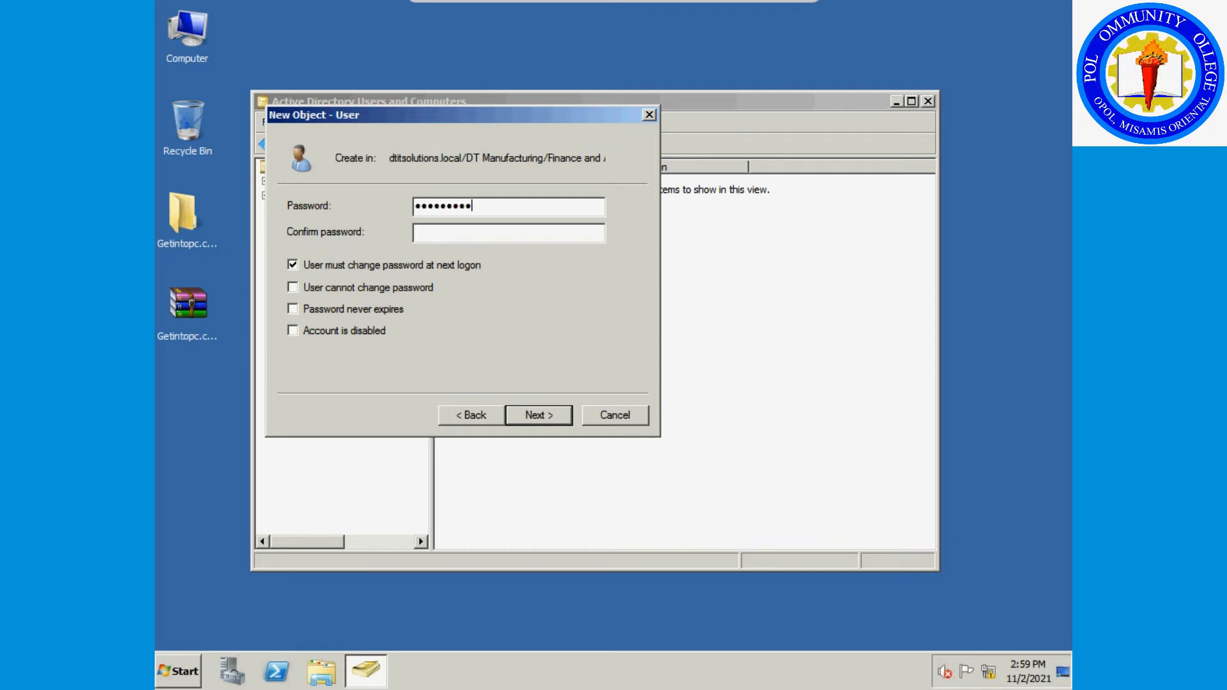
click(321, 262)
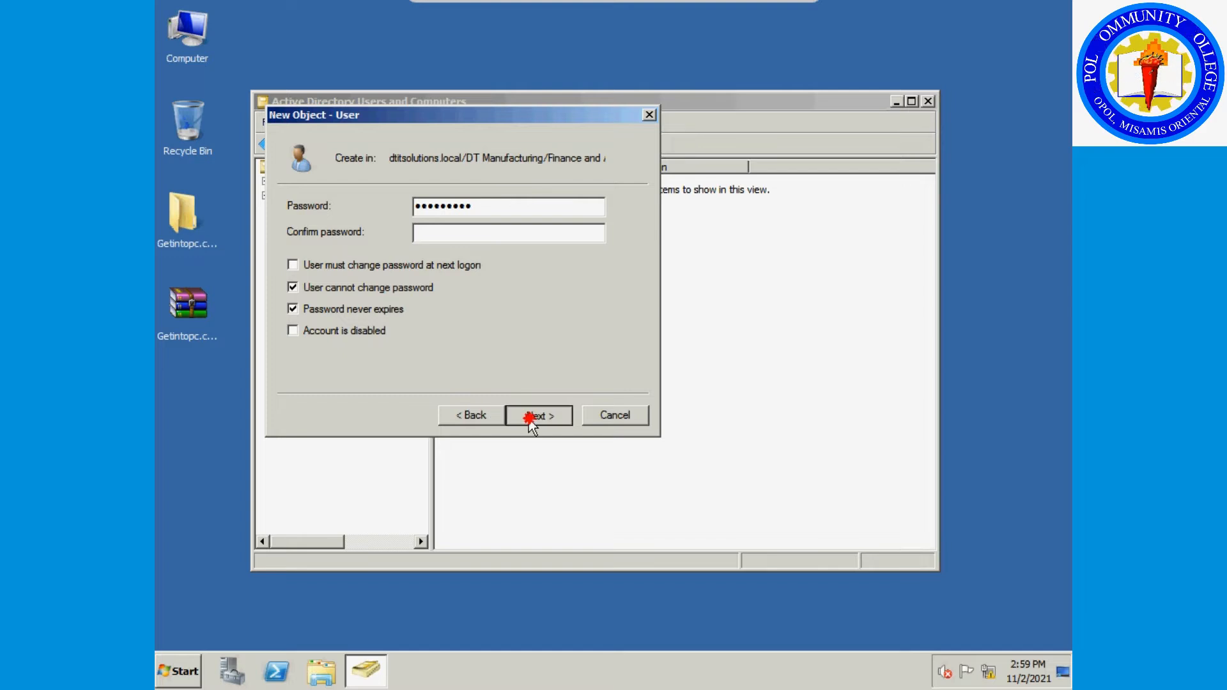
click(497, 234)
text(P@ssw0rd1)
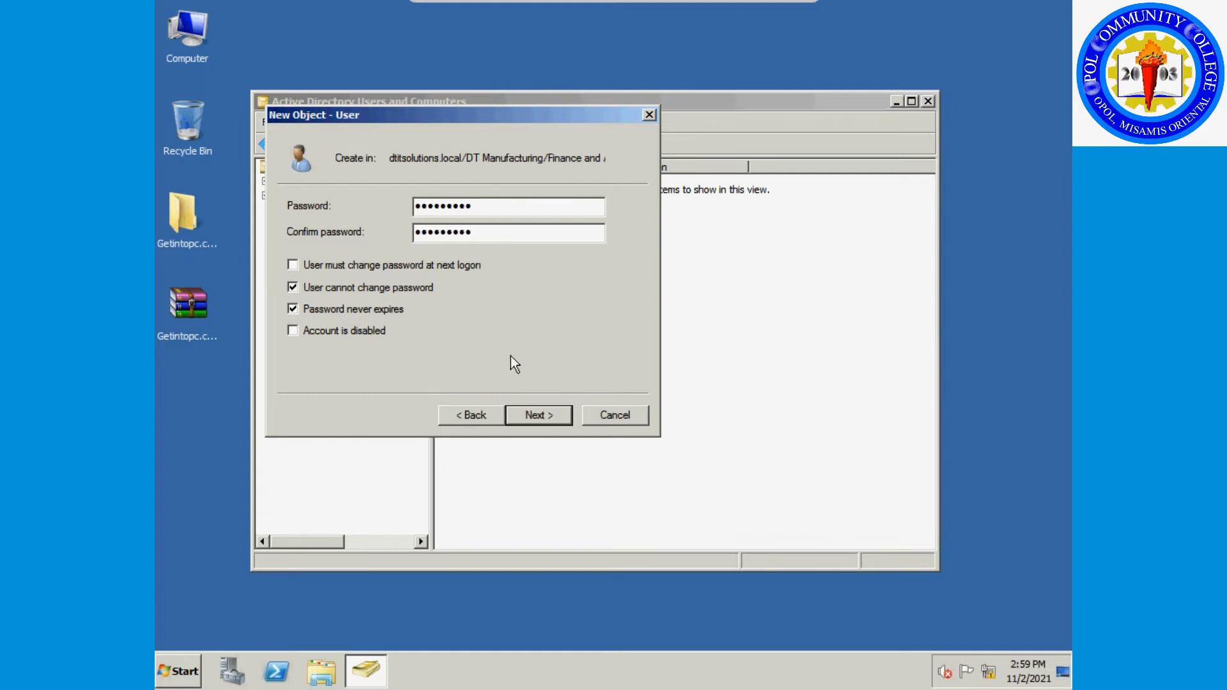
click(542, 416)
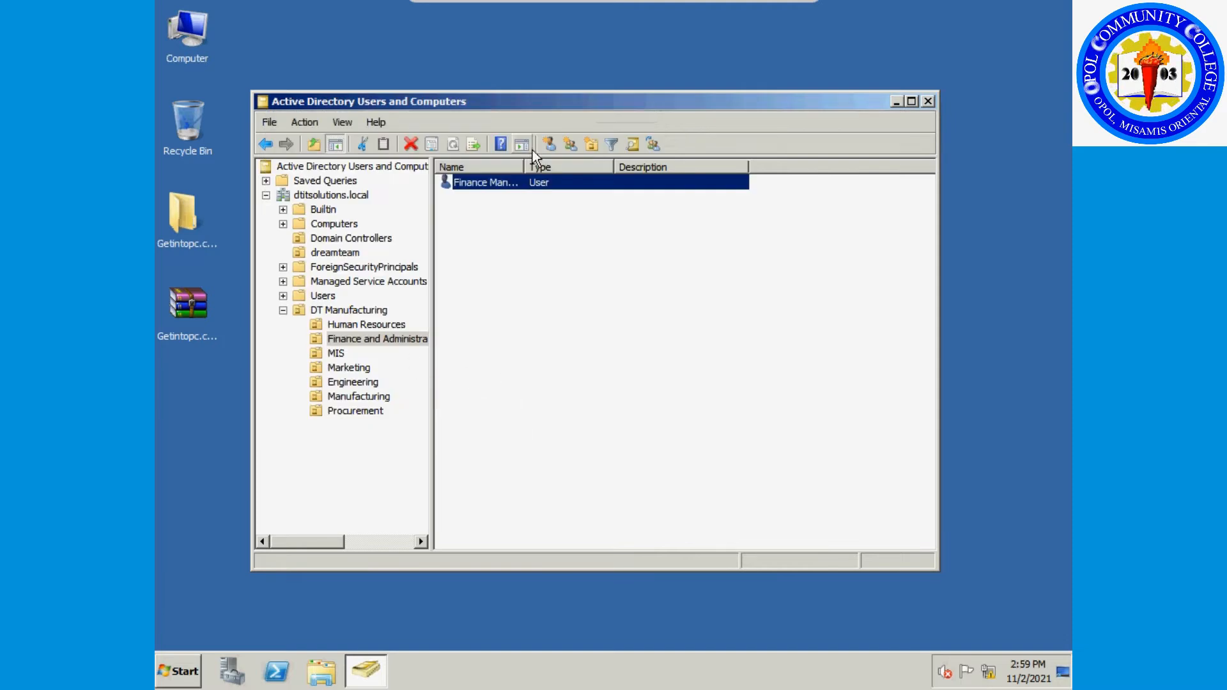
Start a new Finance and Administration user 'Finance Staff' with logon name FinanceStaff.
drag(523, 165, 584, 163)
right_click(499, 213)
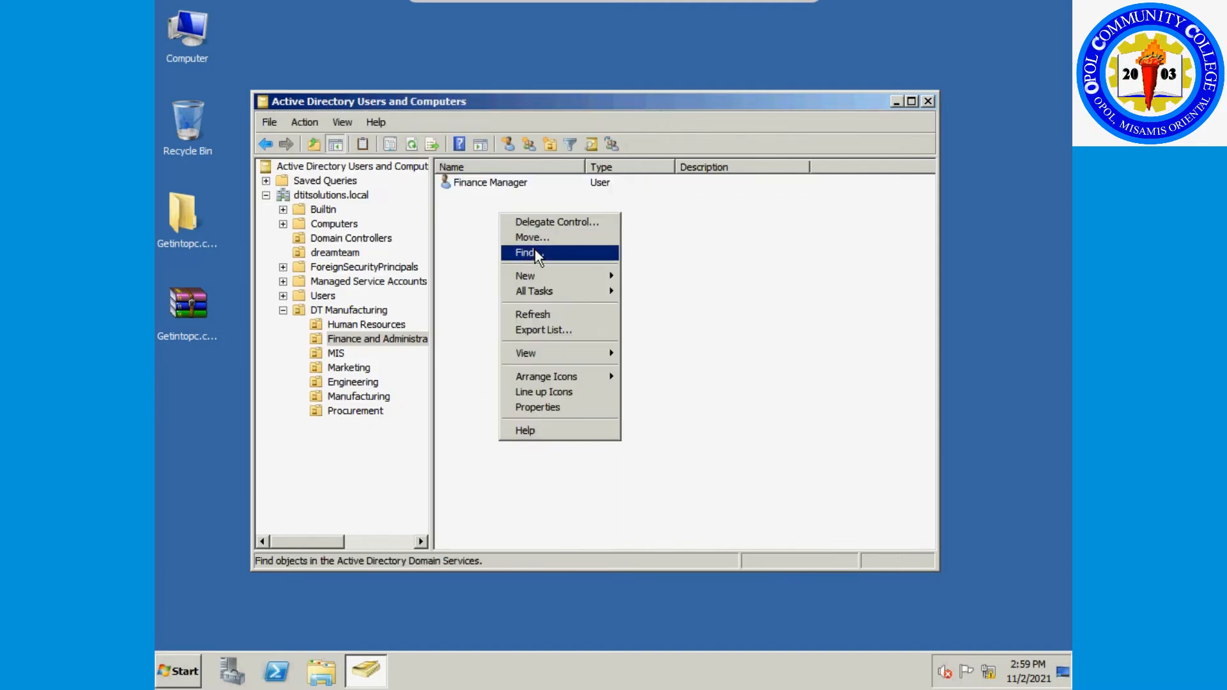
mouse_move(543, 275)
click(644, 398)
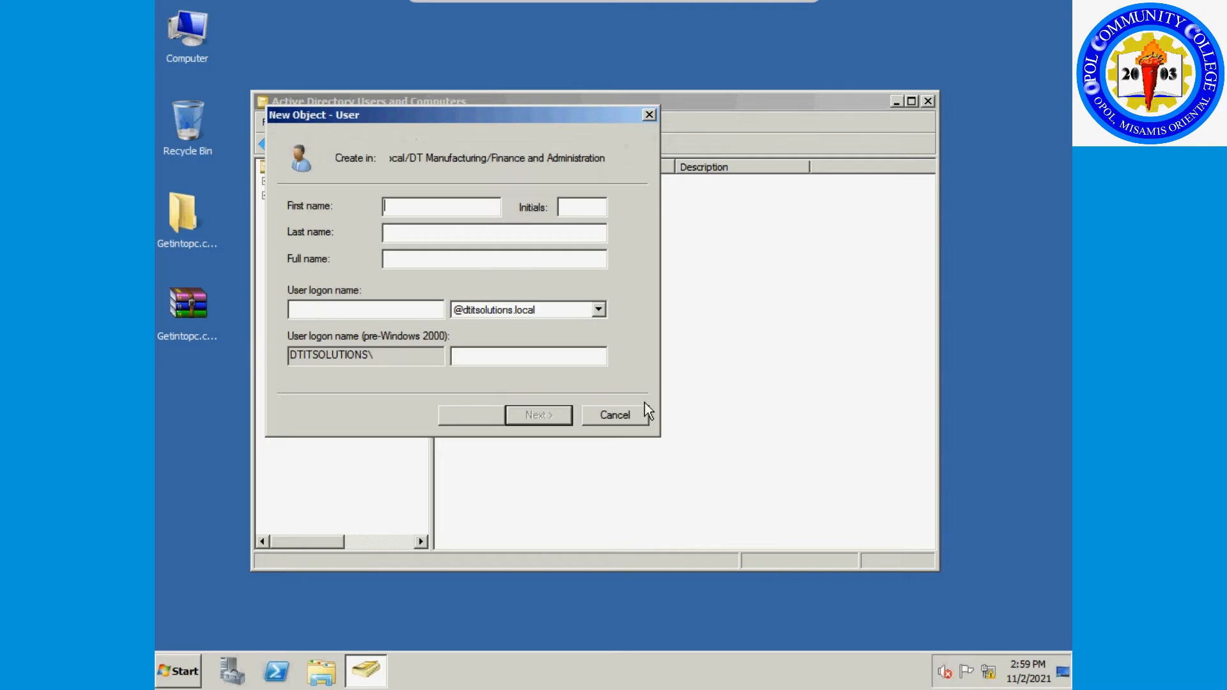
text(Financ)
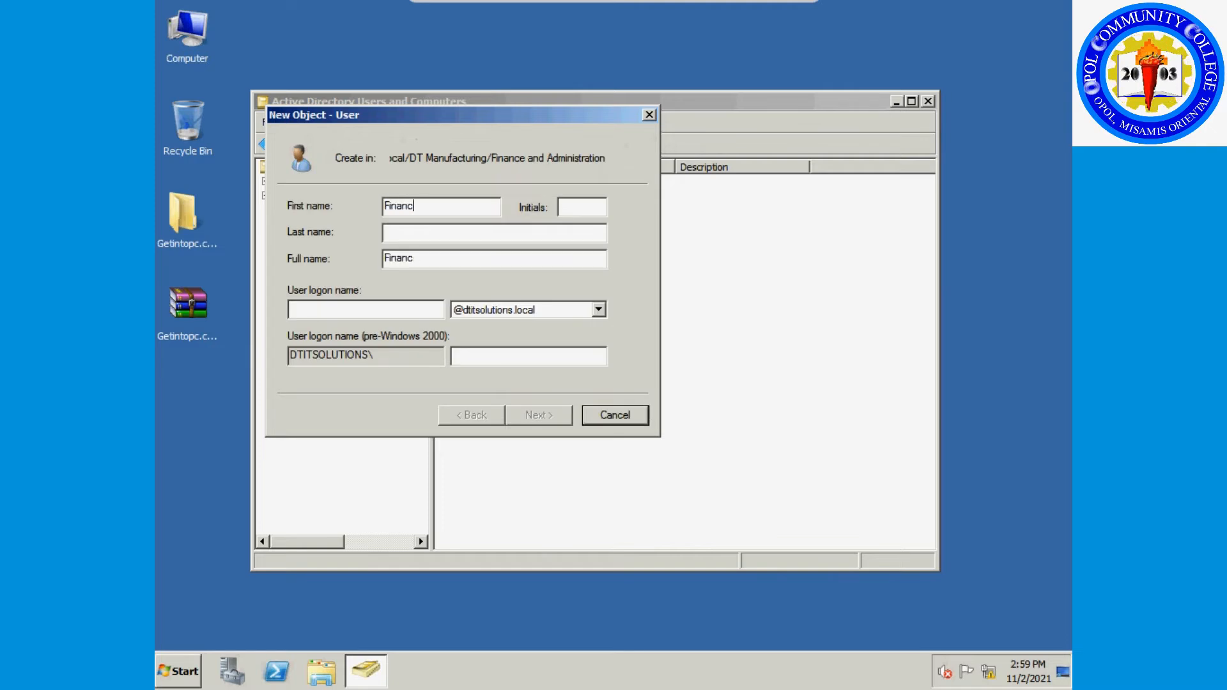
text(e Staff)
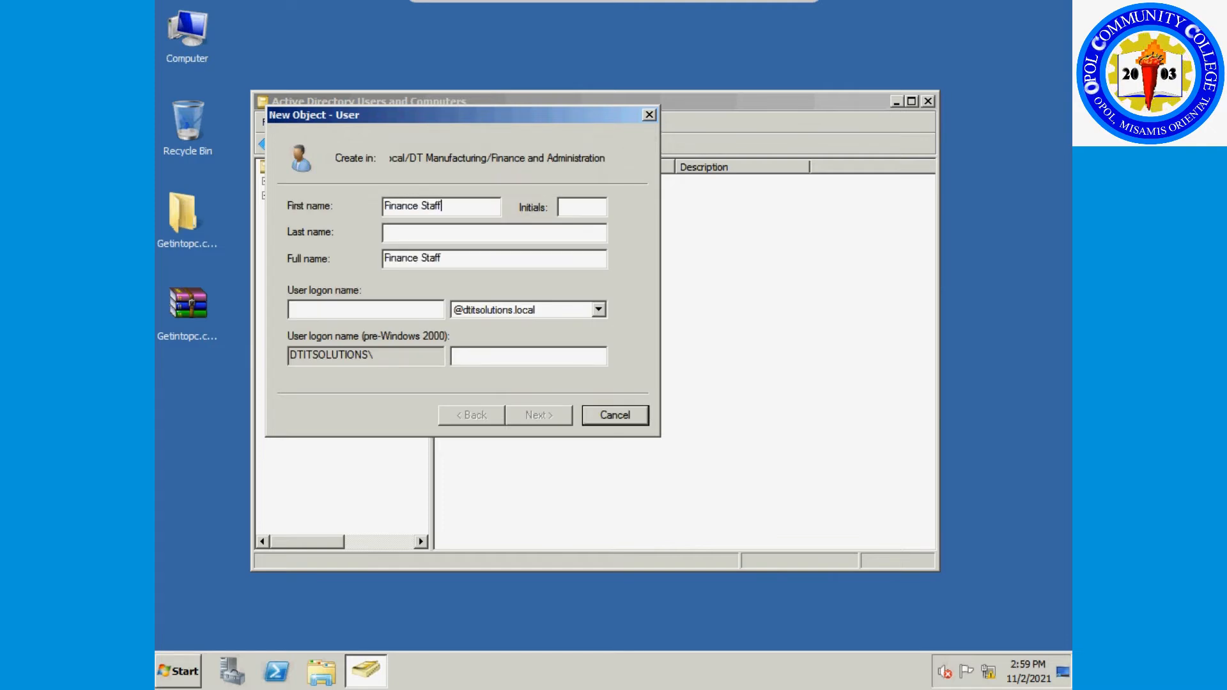
drag(449, 267, 337, 237)
key(ctrl+c)
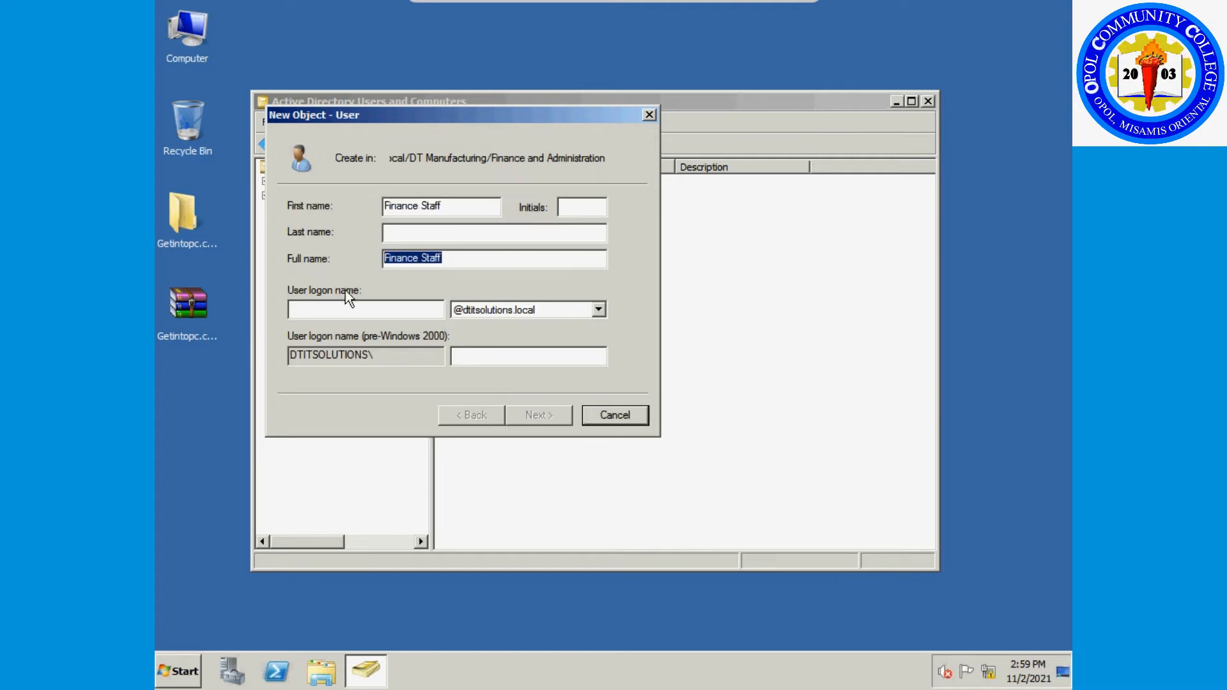
click(341, 312)
key(ctrl+v)
click(324, 308)
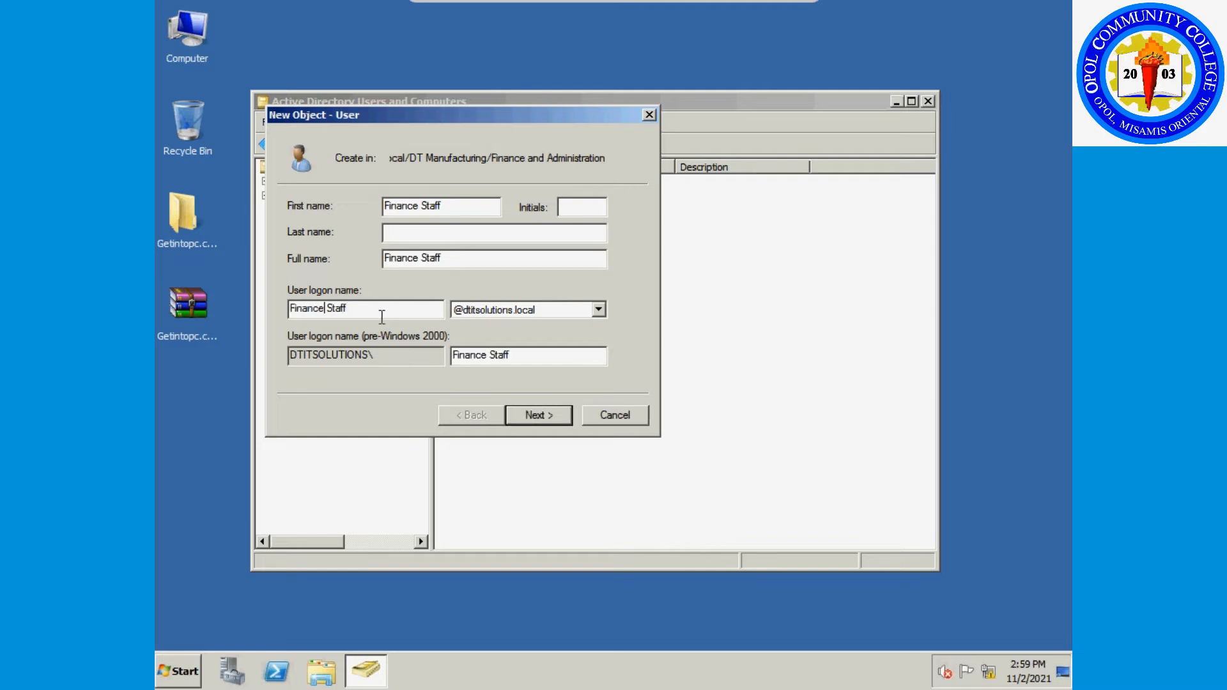
key(Delete)
click(542, 413)
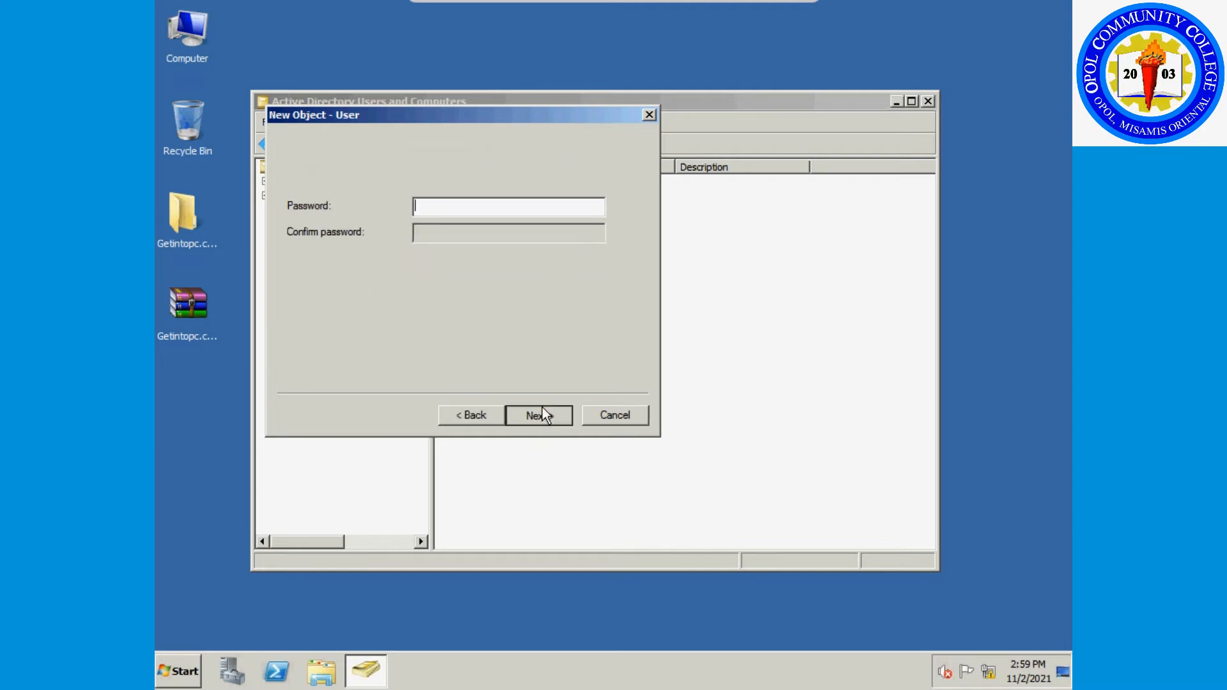
Enter and confirm the password, keeping change-at-next-logon required, and finish.
click(393, 270)
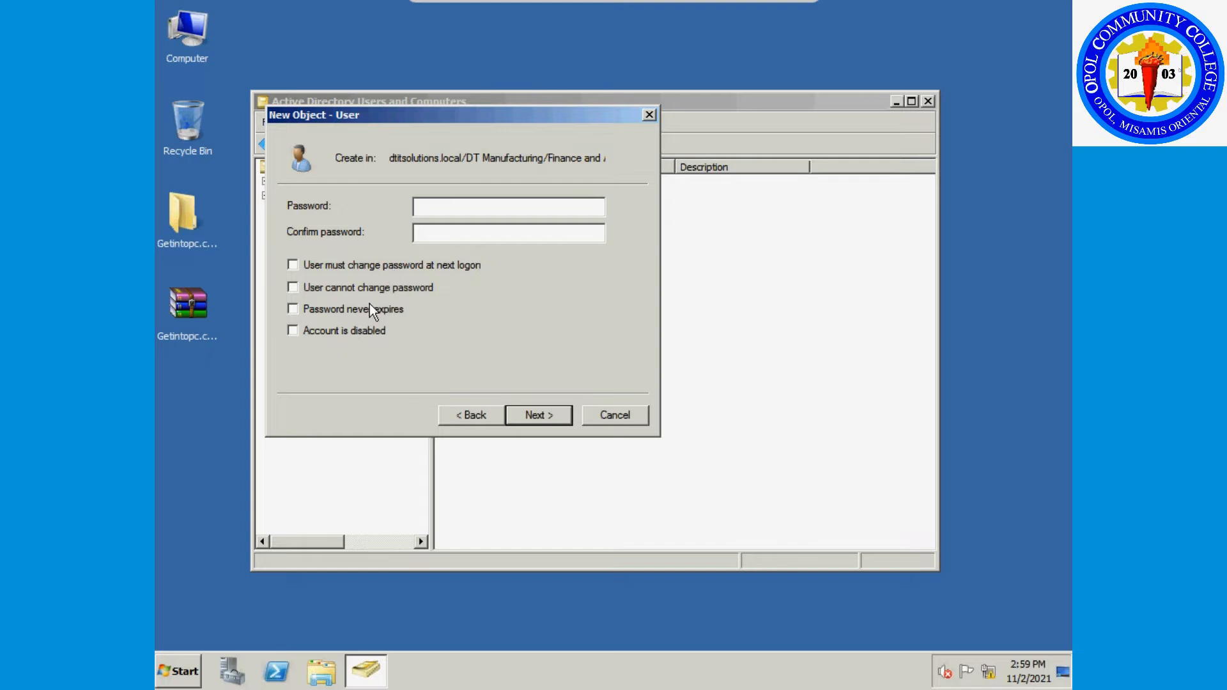
click(377, 268)
click(422, 209)
text(P@ssw0rd1)
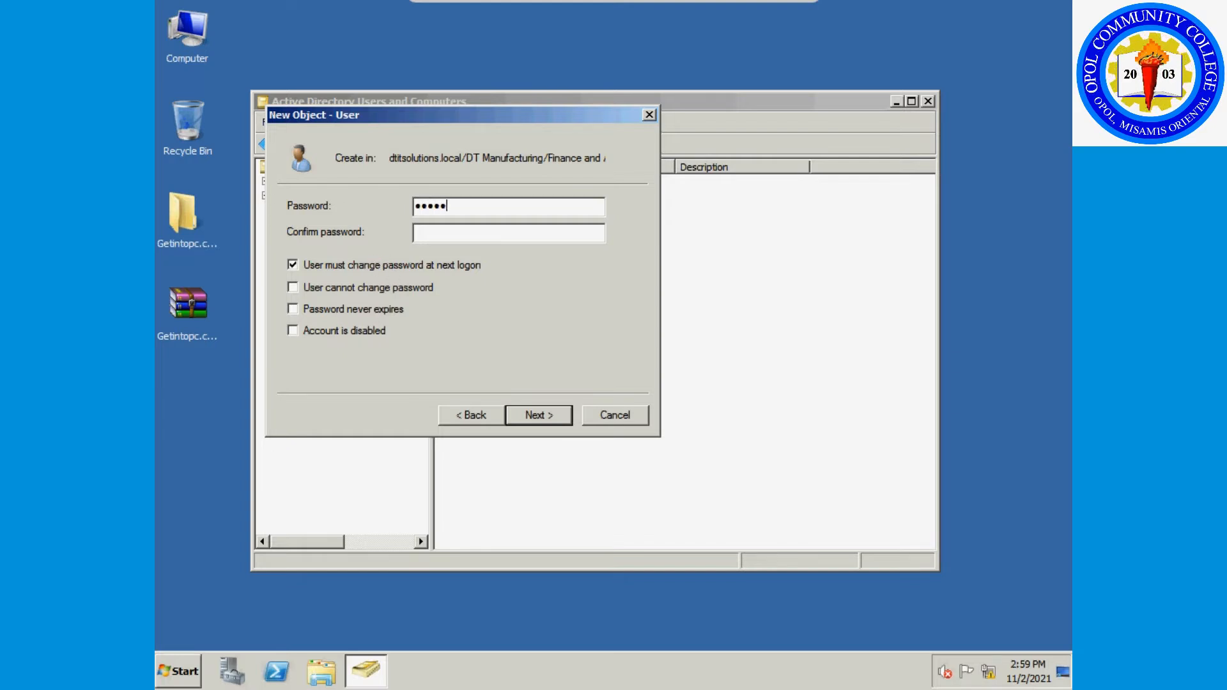
click(437, 233)
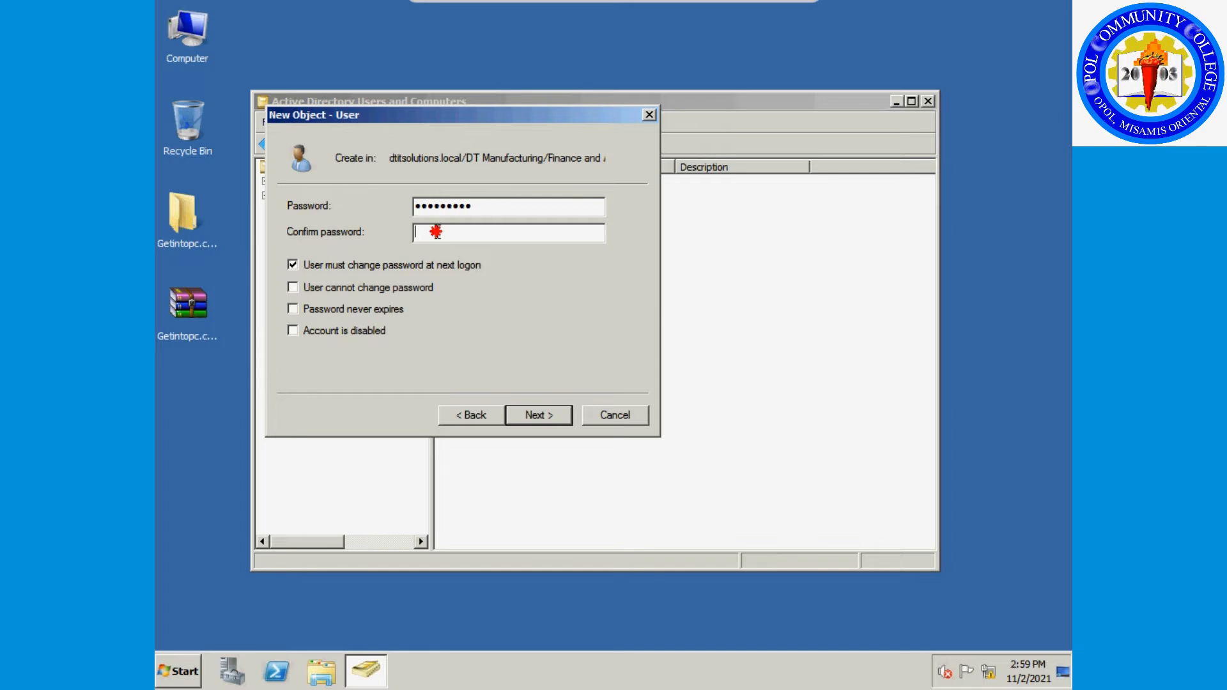
text(P@ssw0rd1)
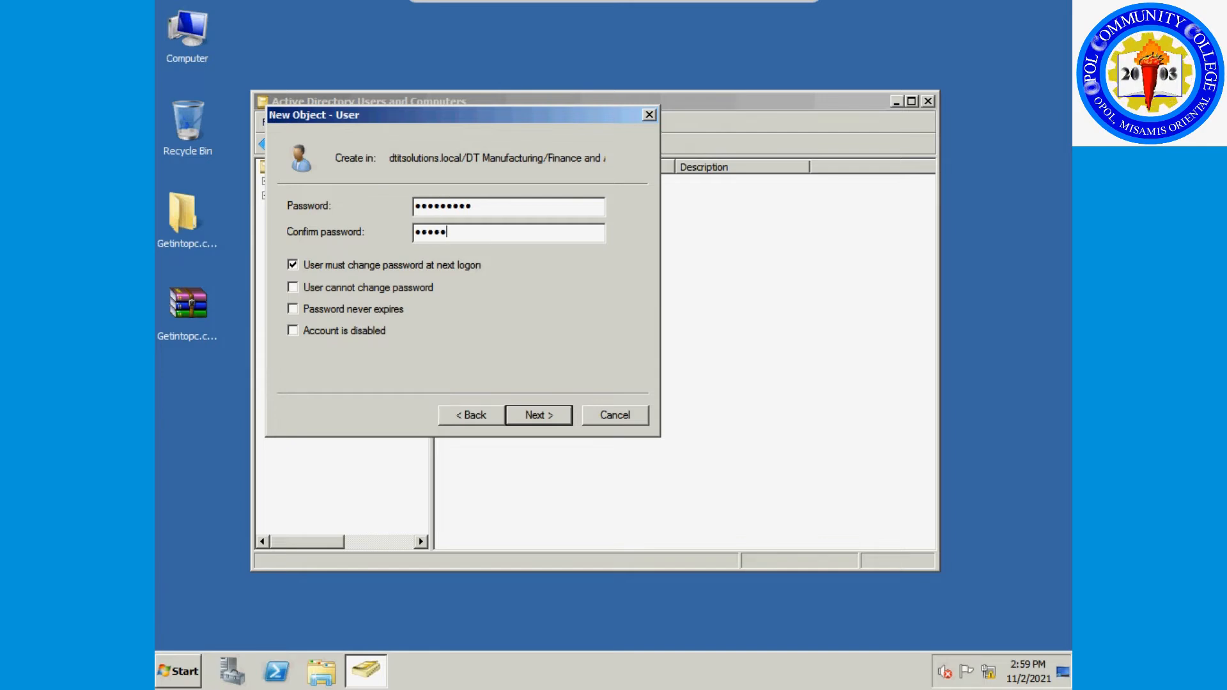
click(532, 416)
click(532, 420)
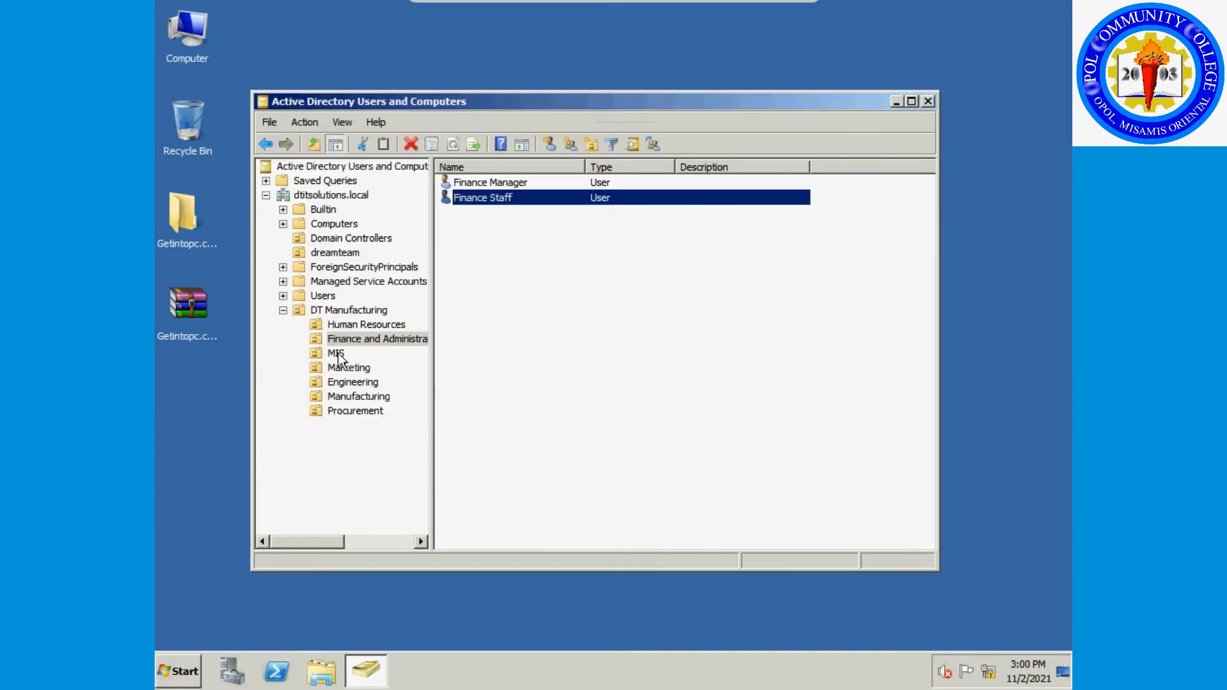
Begin a new MIS user named IT Manager with logon ITManager, which hits a logon-name-in-use warning.
click(336, 354)
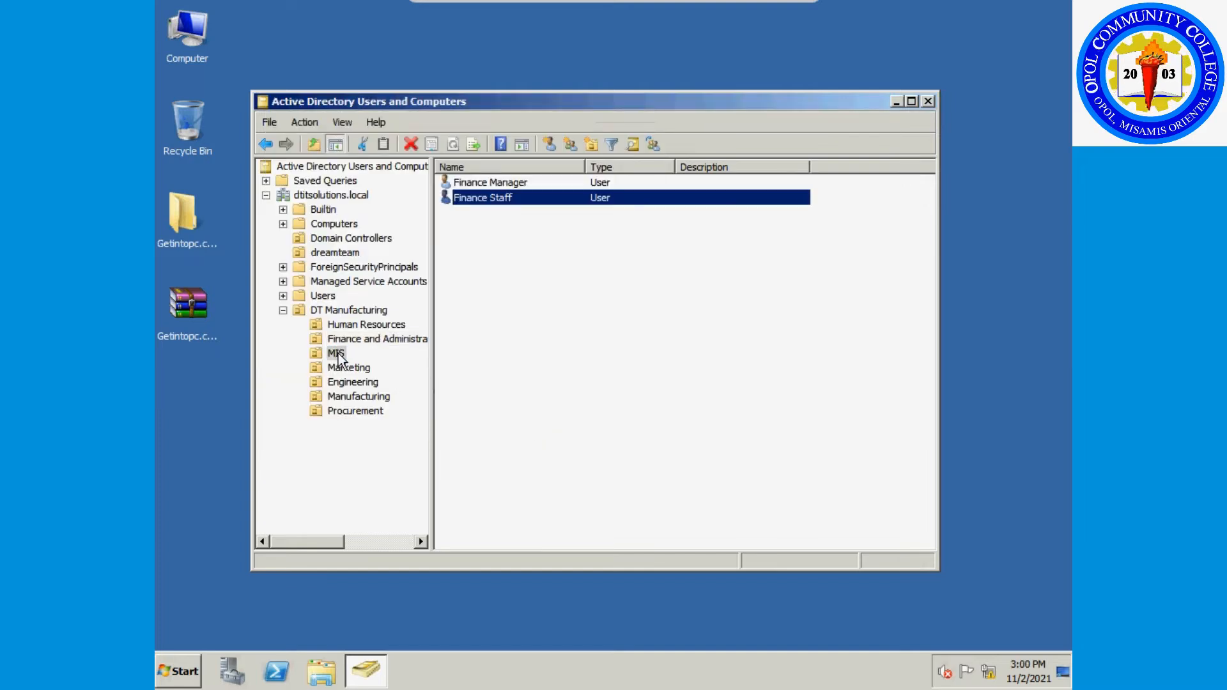
right_click(469, 247)
mouse_move(579, 310)
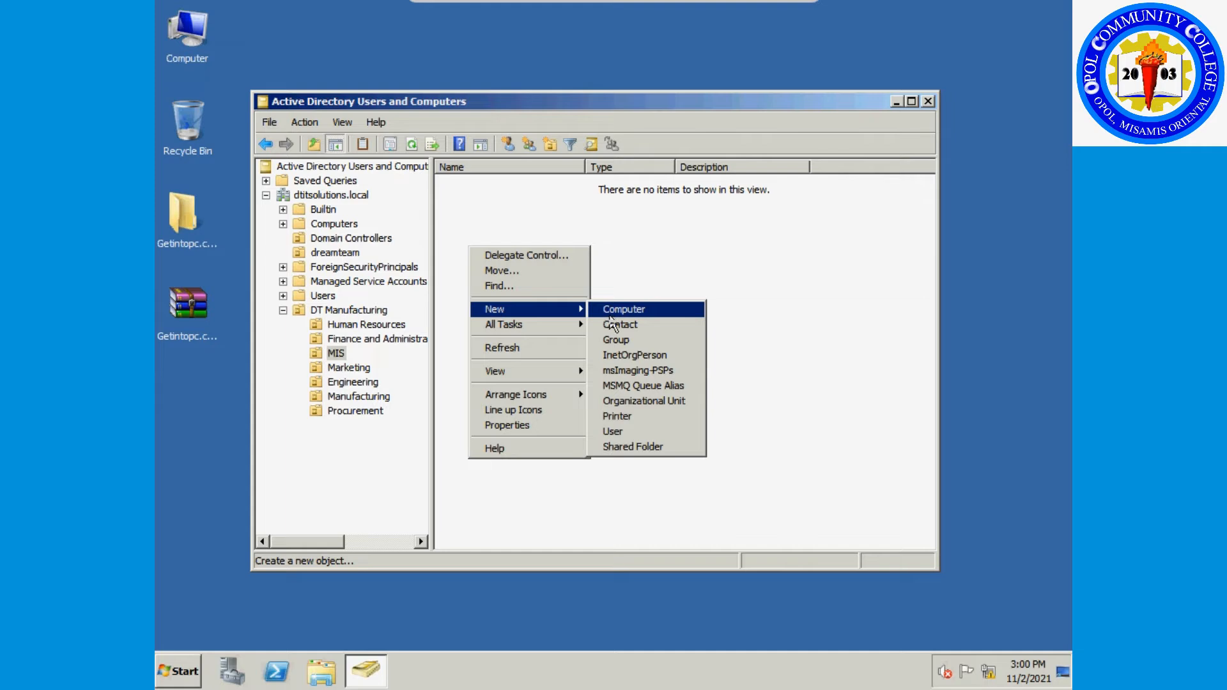
click(623, 432)
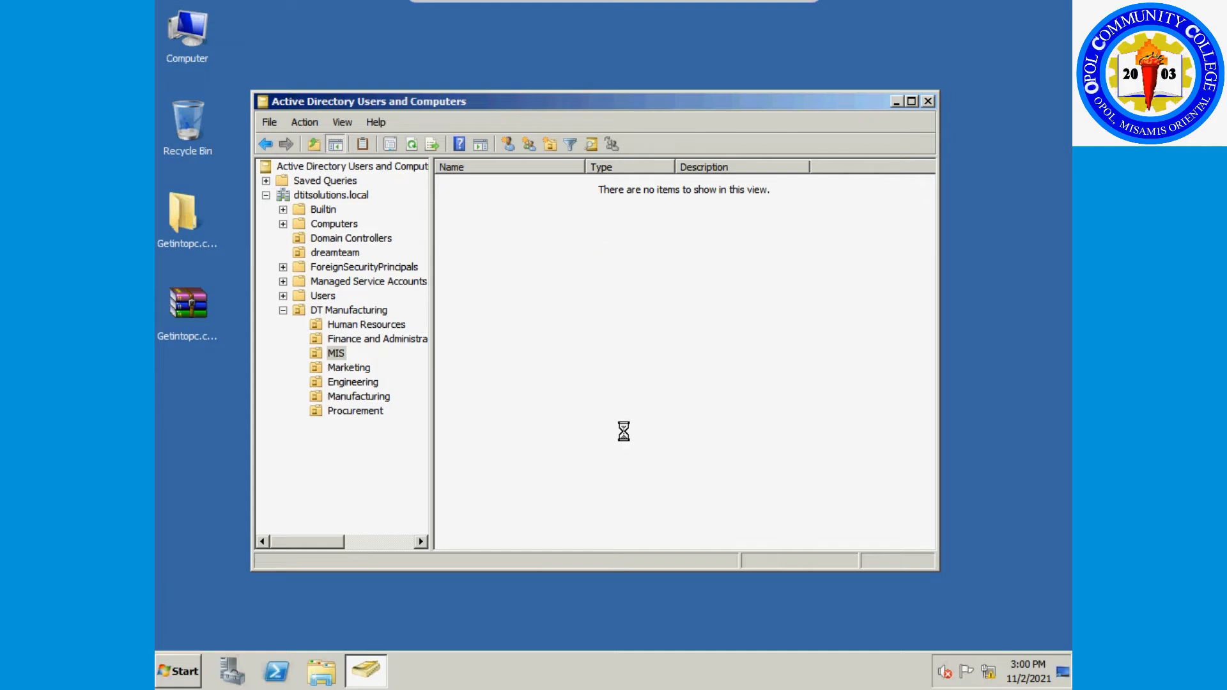
text(I)
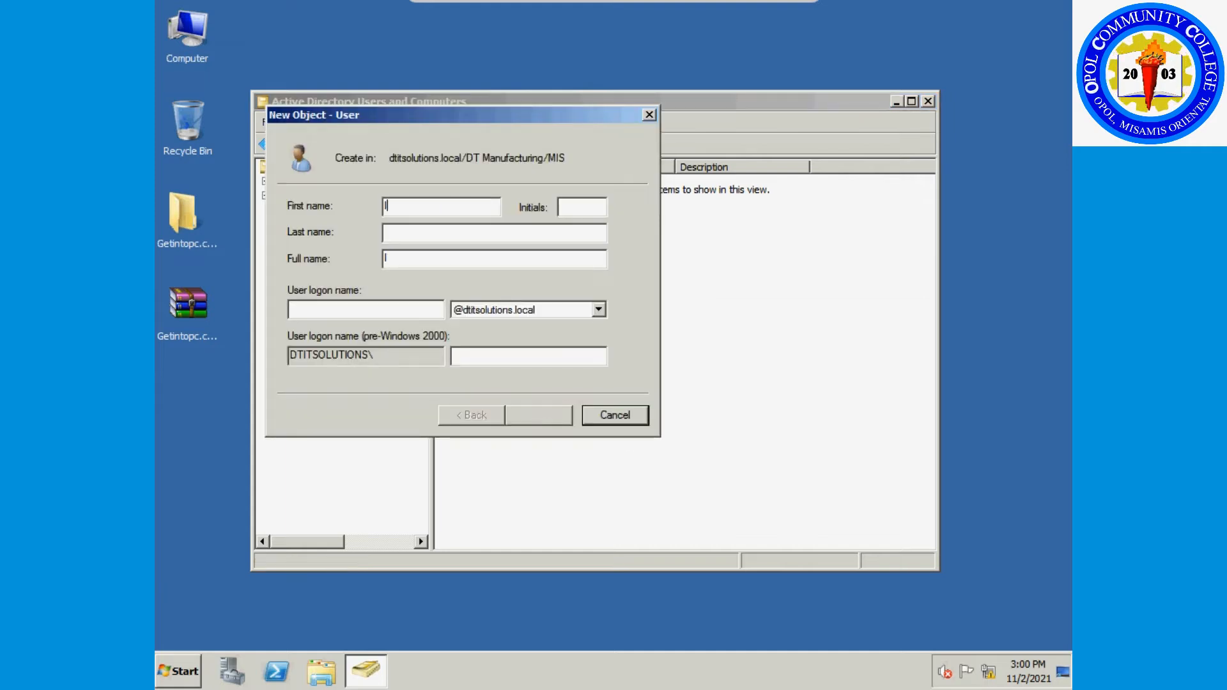
text(T Manager)
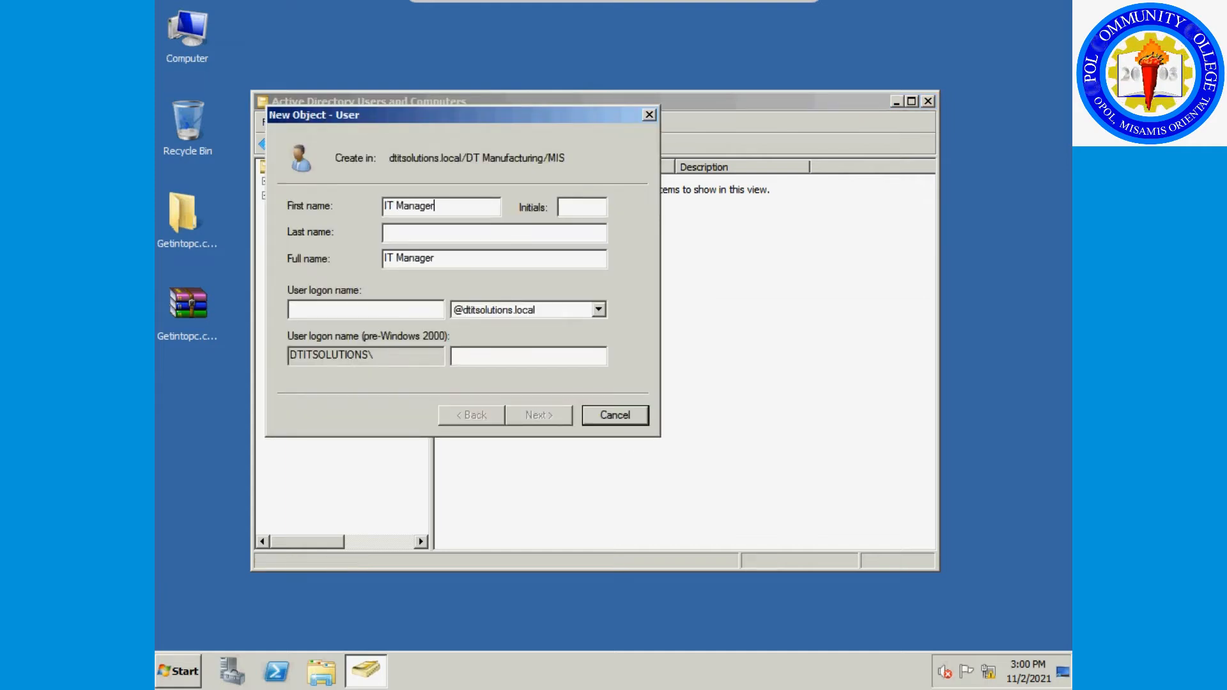
drag(441, 258, 361, 247)
key(ctrl+c)
click(369, 308)
key(ctrl+v)
click(302, 308)
key(BackSpace)
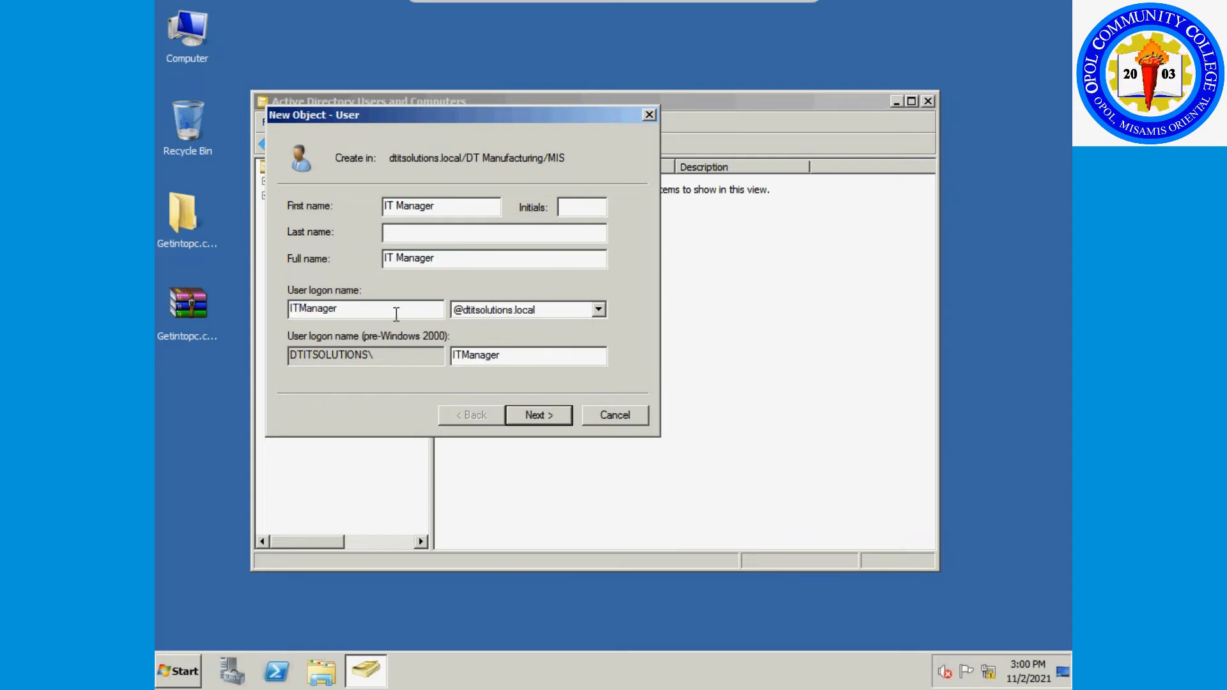
click(539, 415)
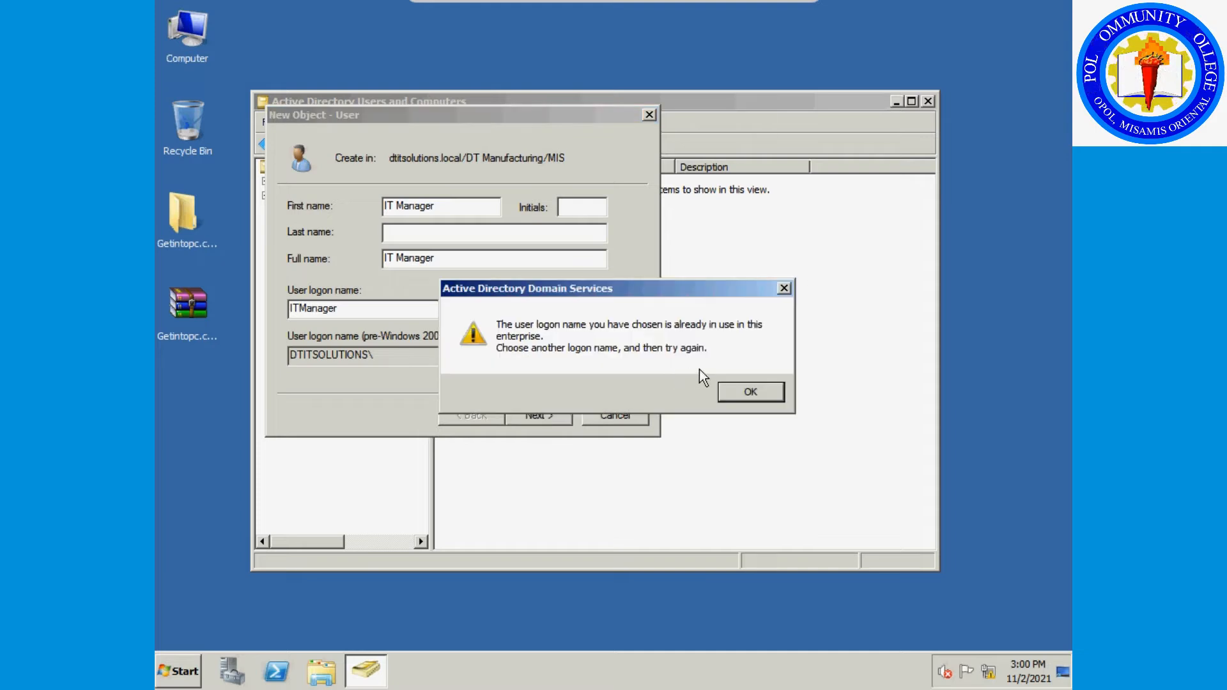
click(749, 391)
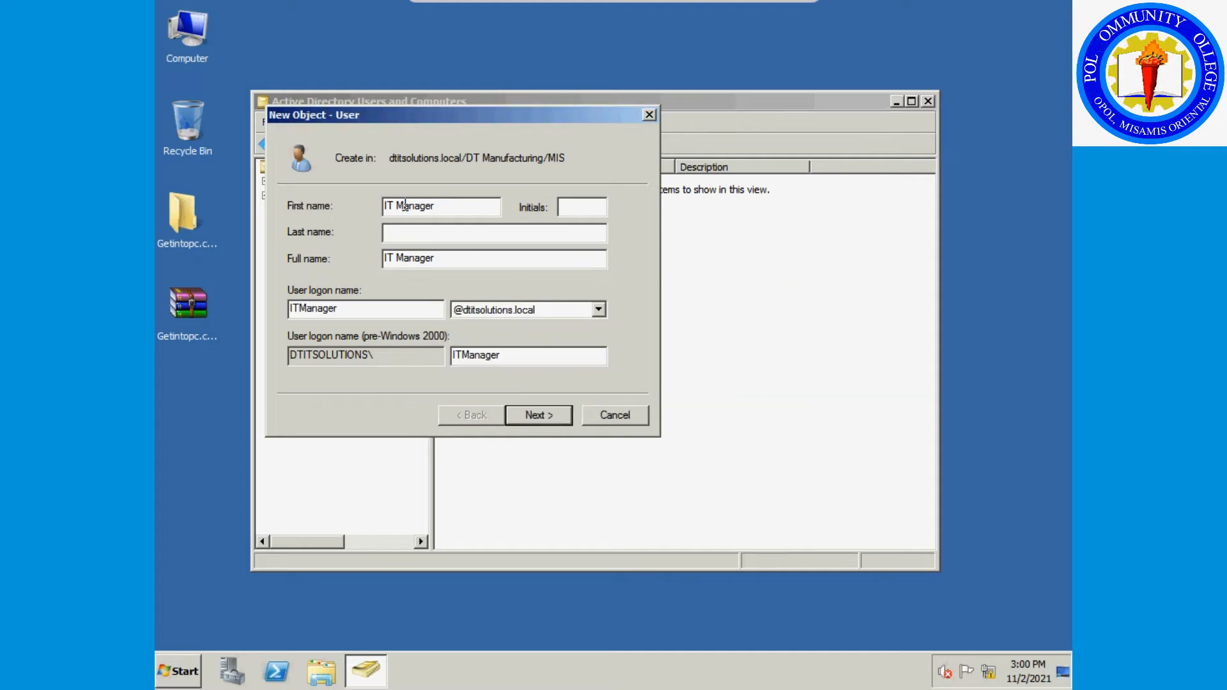
Rename the user to MIS Manager with logon name MISManager.
drag(390, 206, 382, 206)
key(BackSpace)
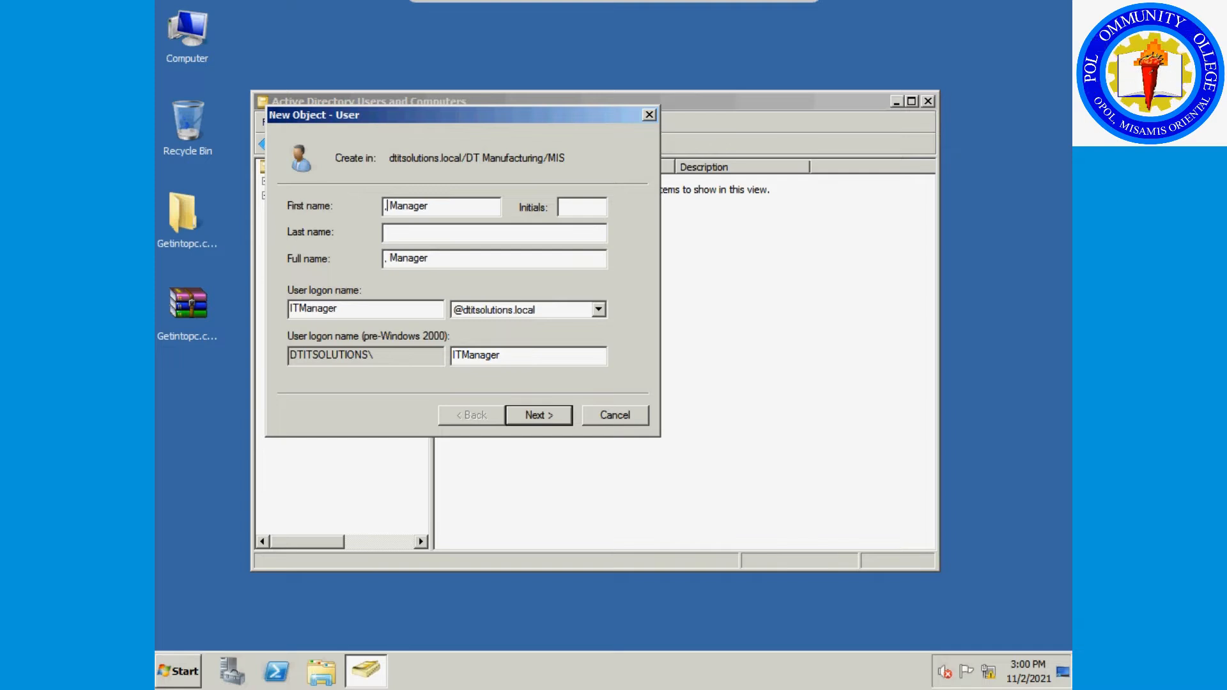
text(MIS)
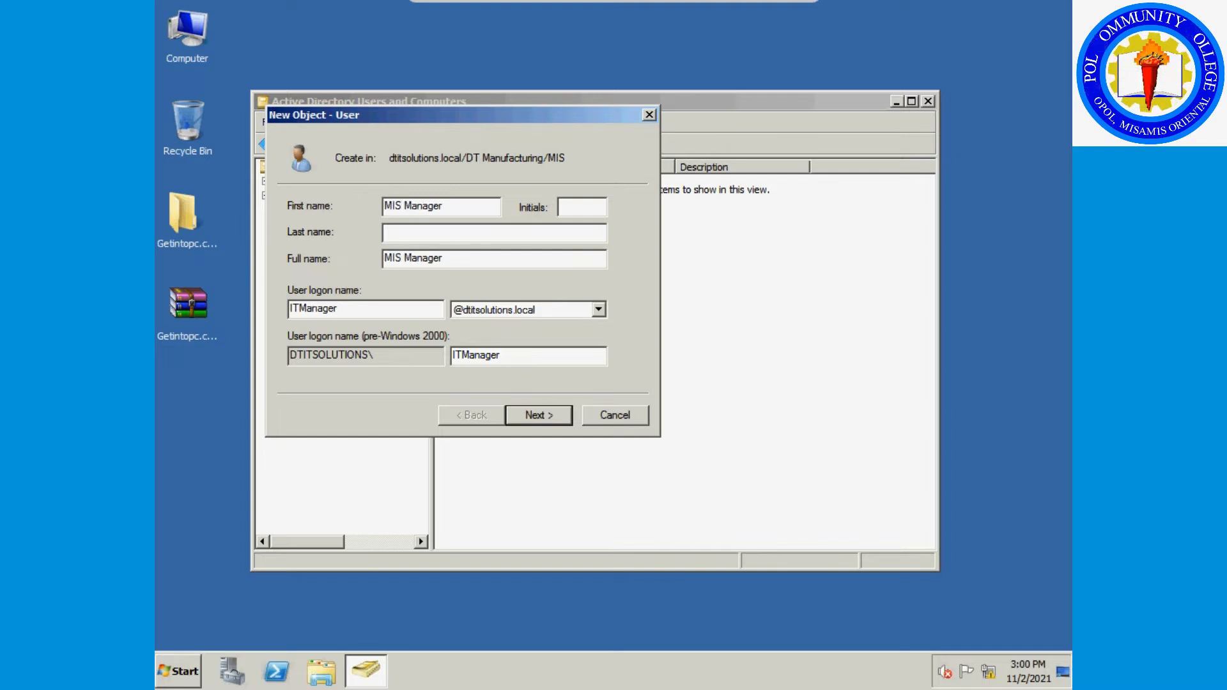
drag(480, 206, 371, 200)
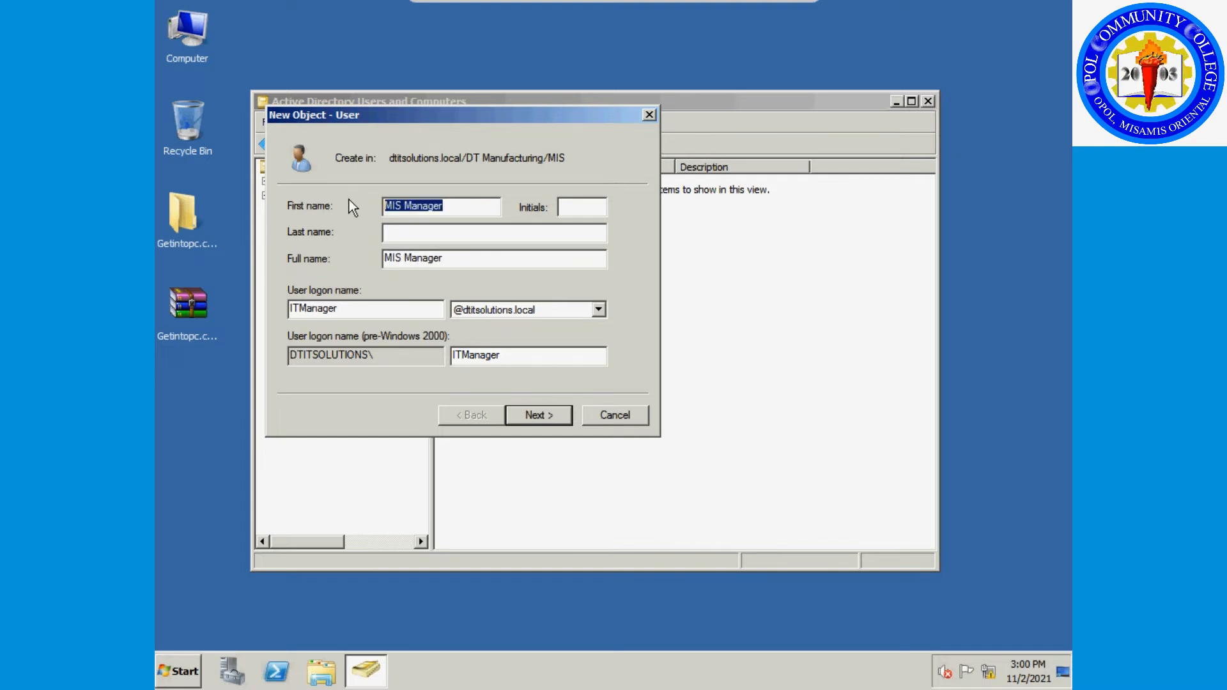
drag(456, 258, 383, 258)
click(343, 310)
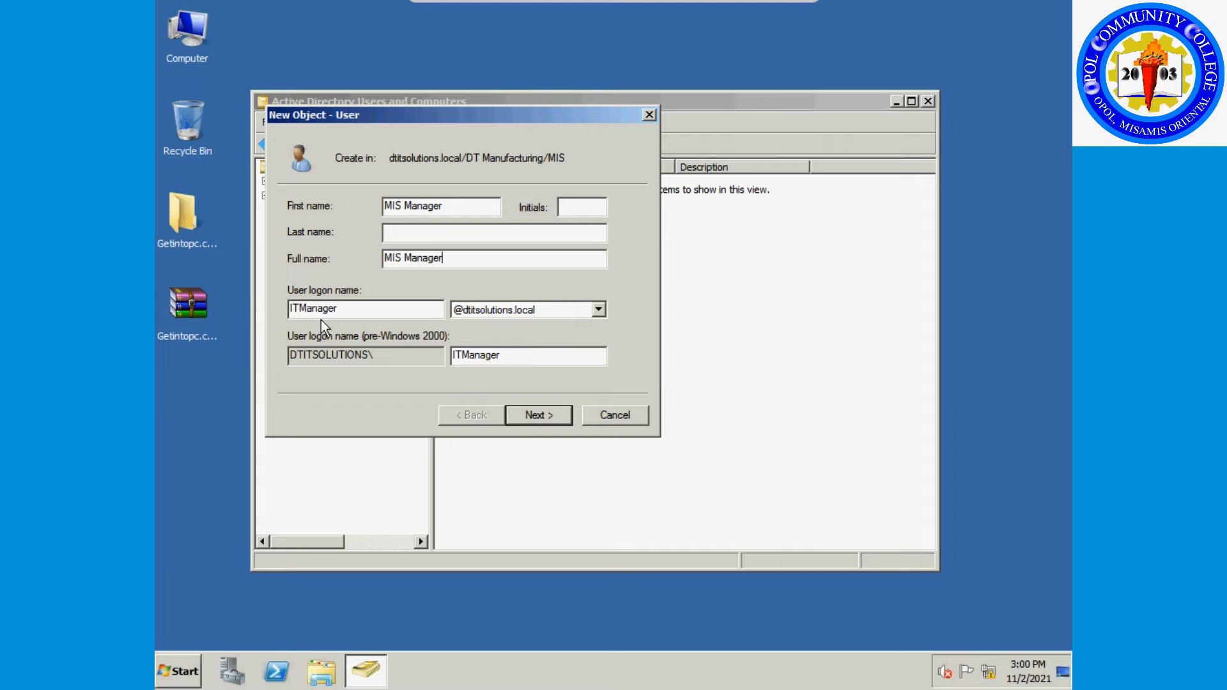
double_click(343, 311)
key(ctrl+v)
click(308, 309)
key(BackSpace)
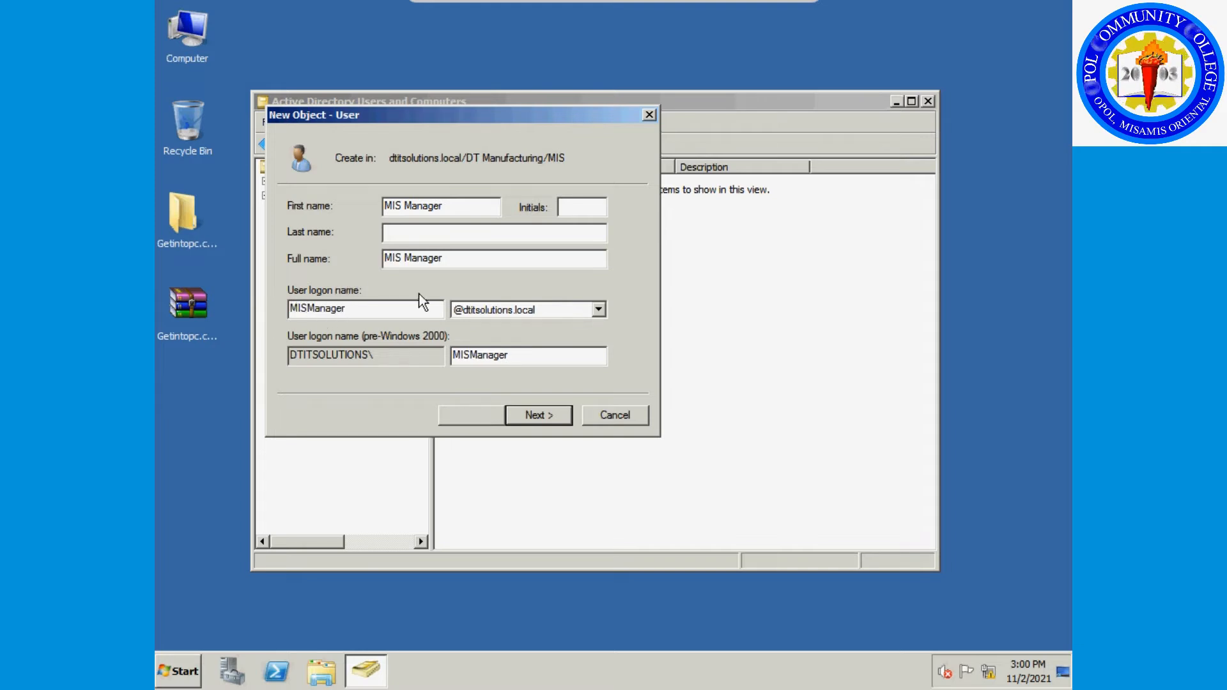
click(555, 421)
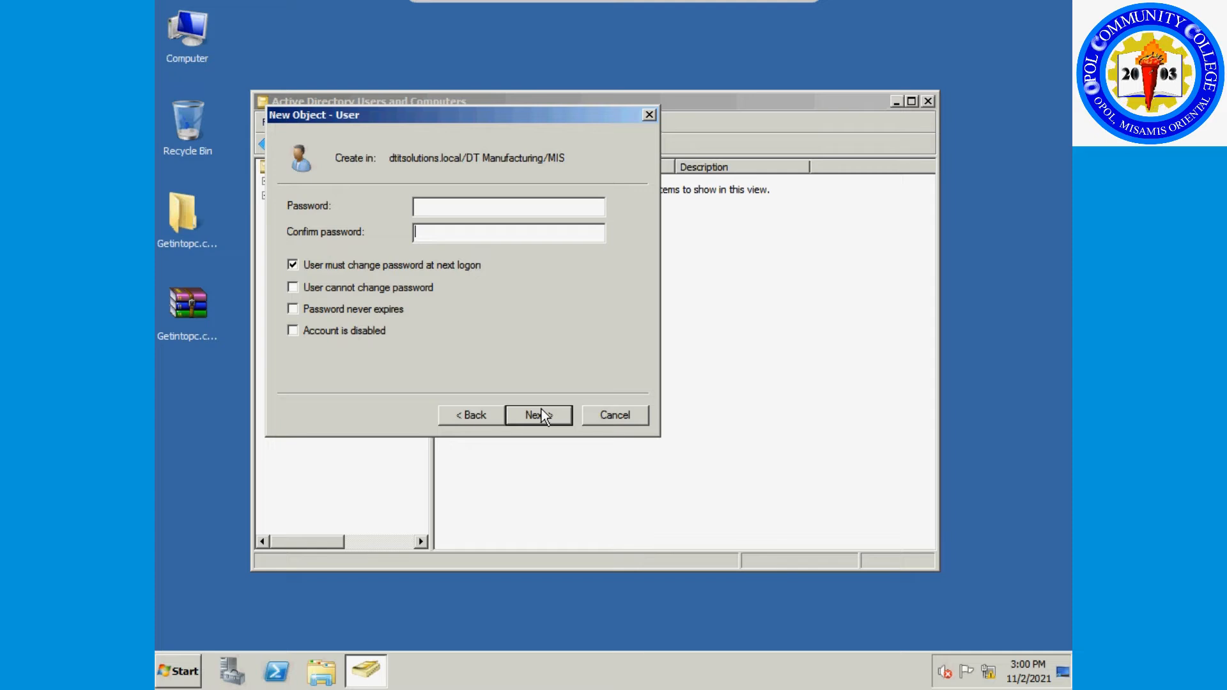
Set the password, untick change at next logon, tick Cannot change and Never expires, and finish.
text(••••••••)
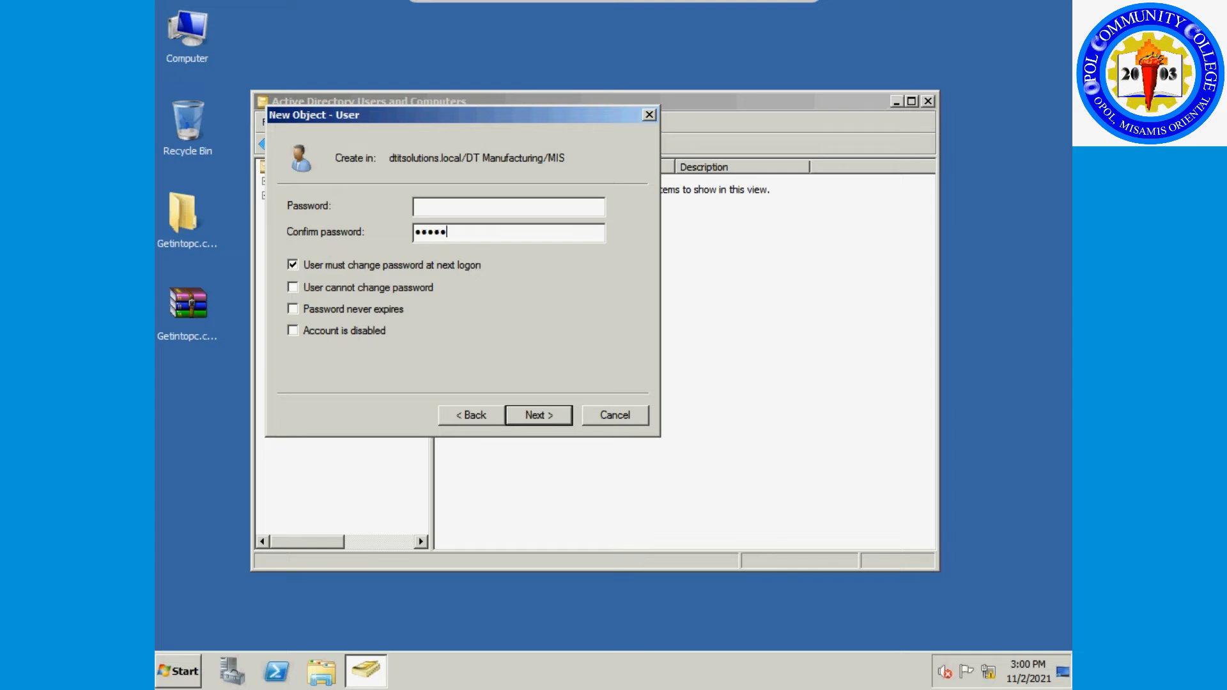
text(•)
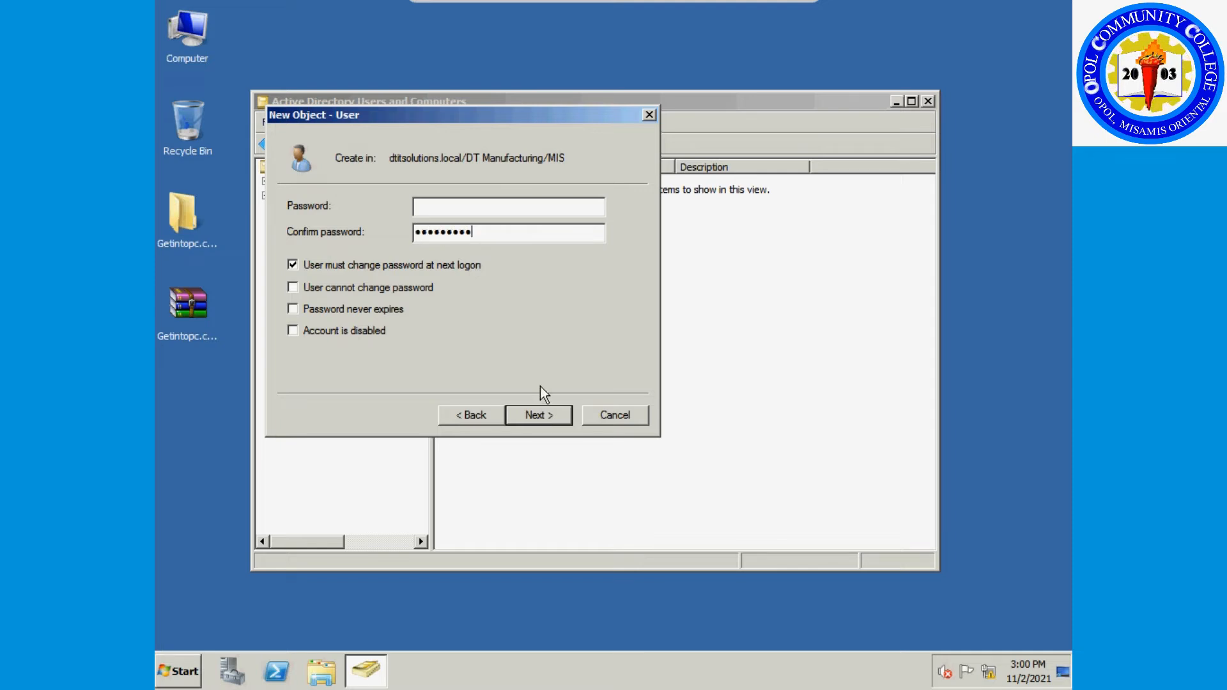
click(443, 210)
text(•••••••••)
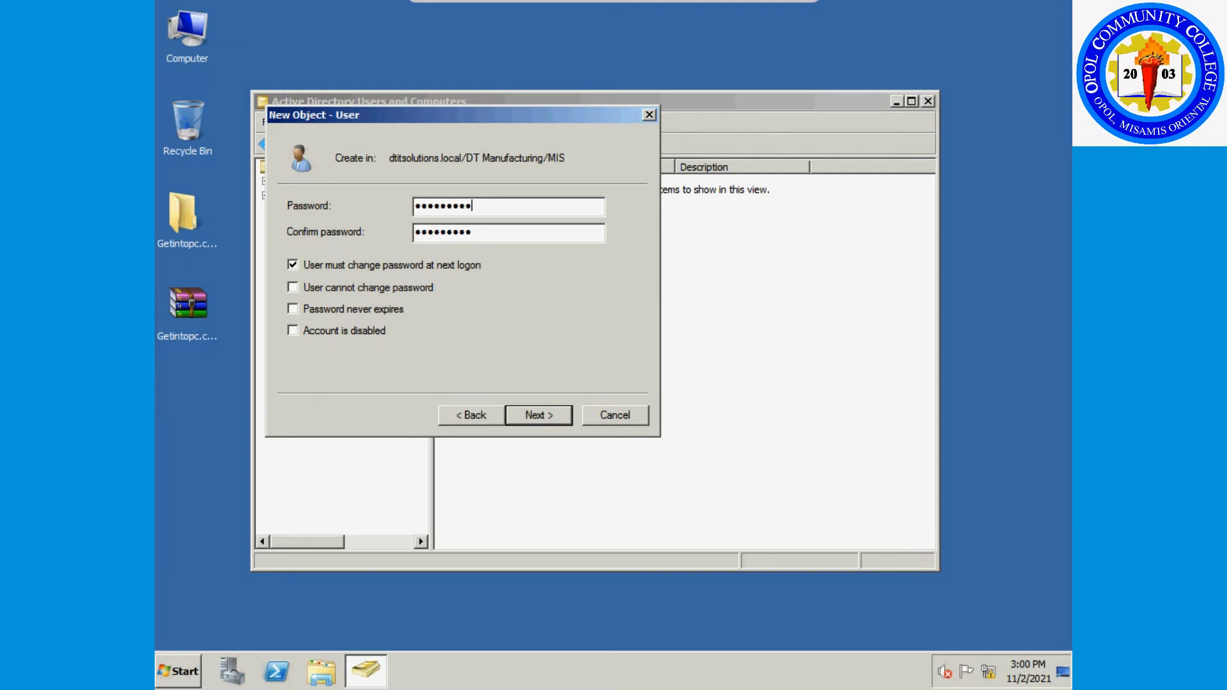
click(363, 267)
click(353, 287)
click(373, 309)
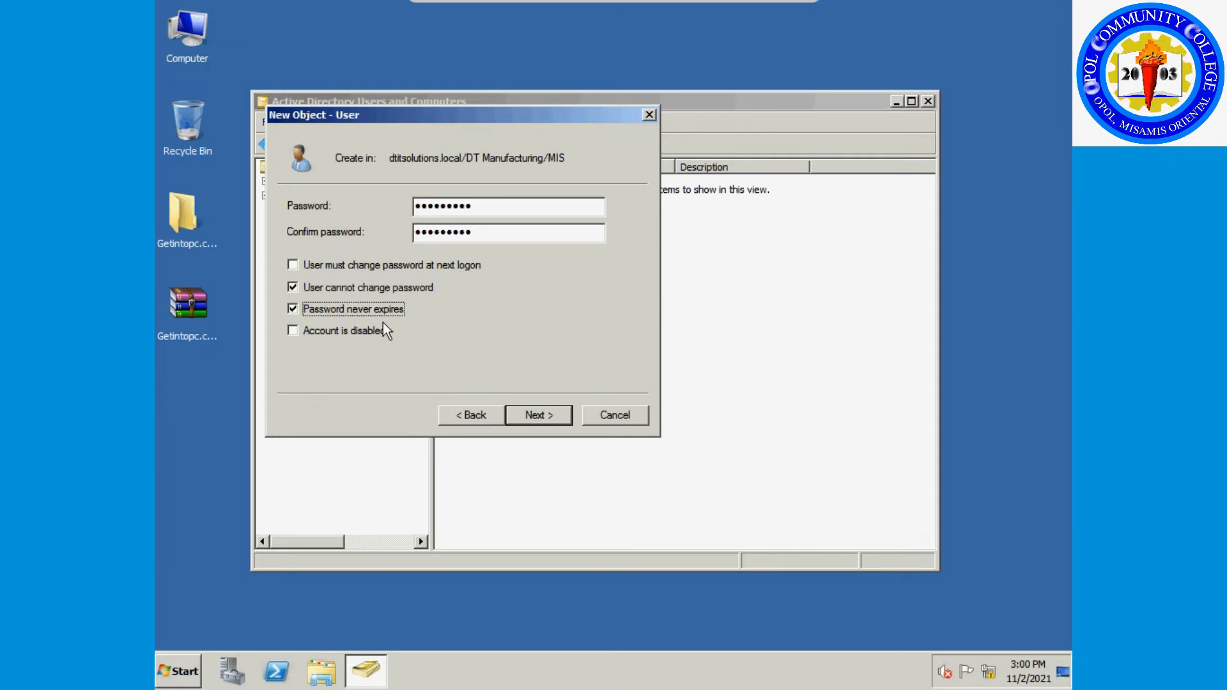
click(528, 420)
click(535, 420)
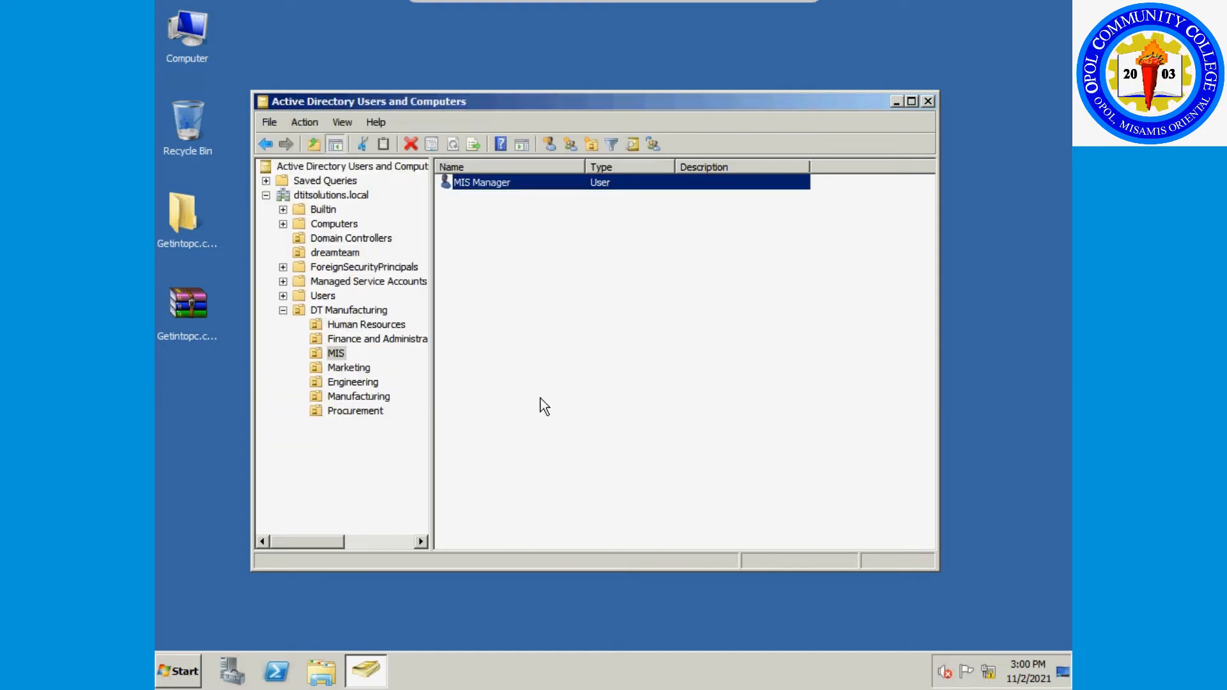
Start a new MIS user named IT Software Support with logon name SoftwareSupport.
right_click(493, 280)
mouse_move(553, 350)
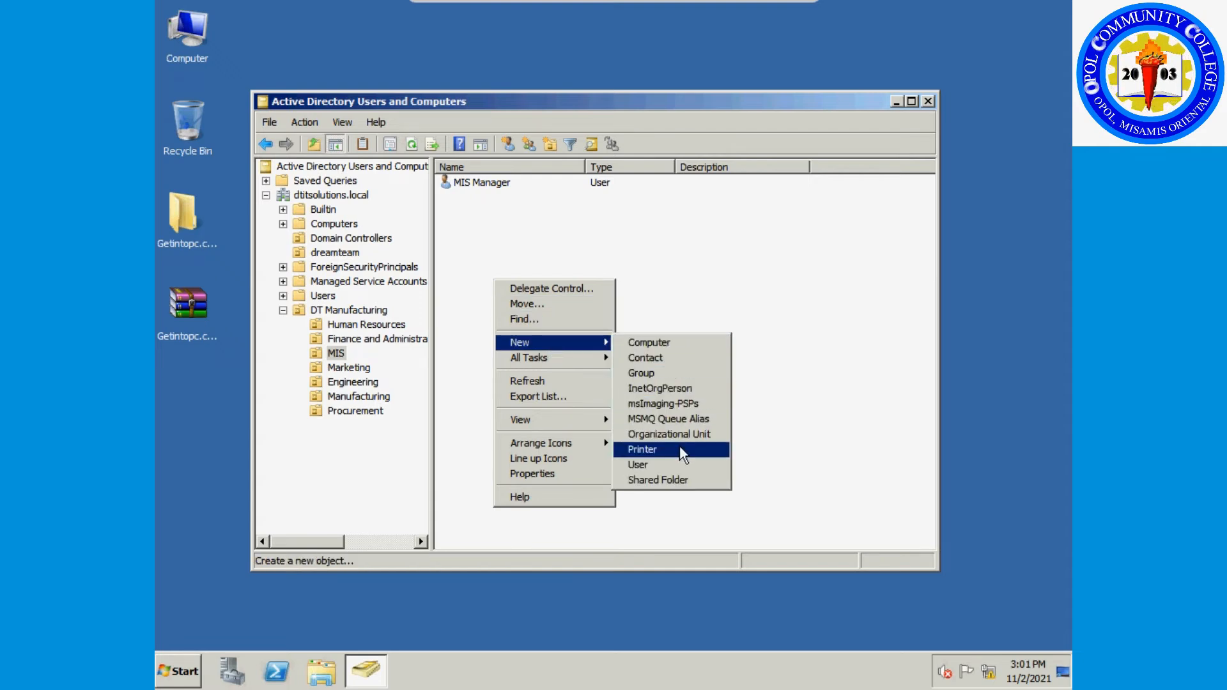
click(671, 465)
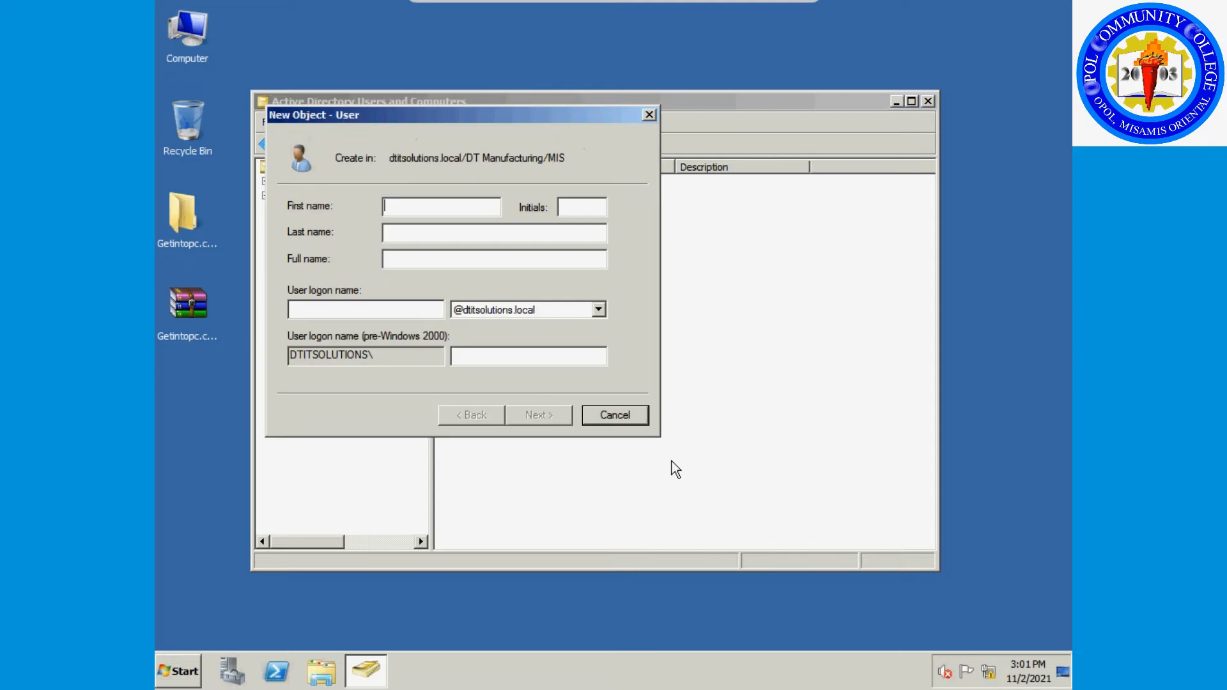
text(IT)
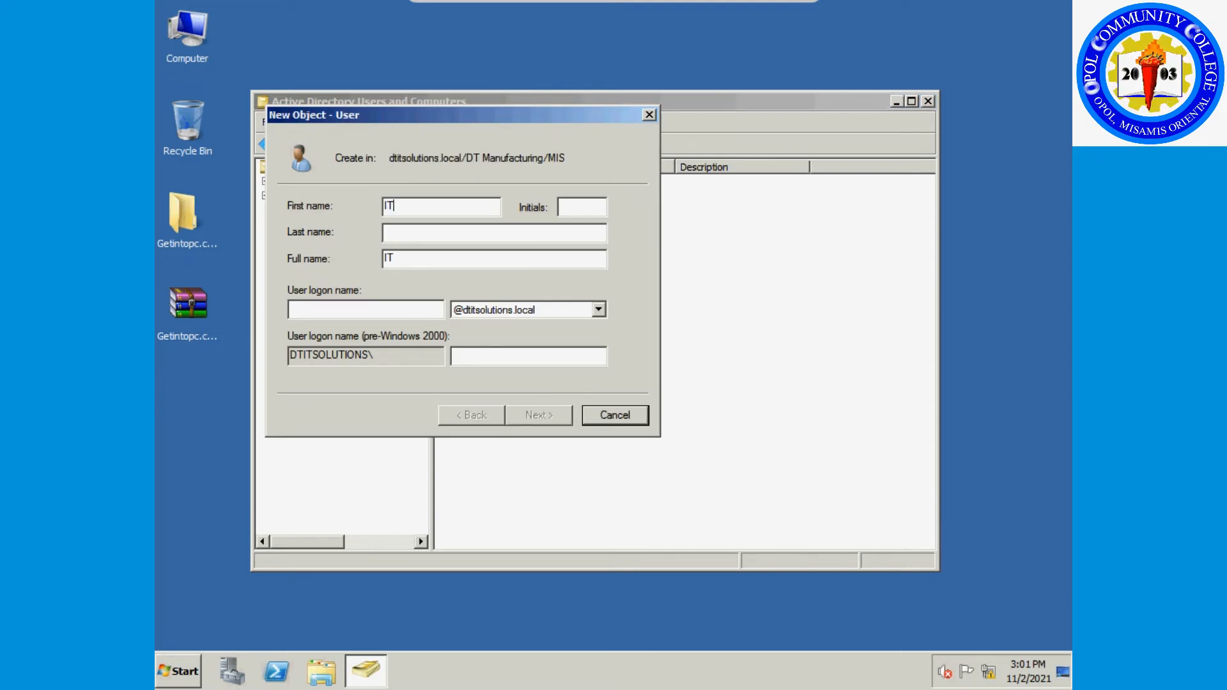
text( Sof)
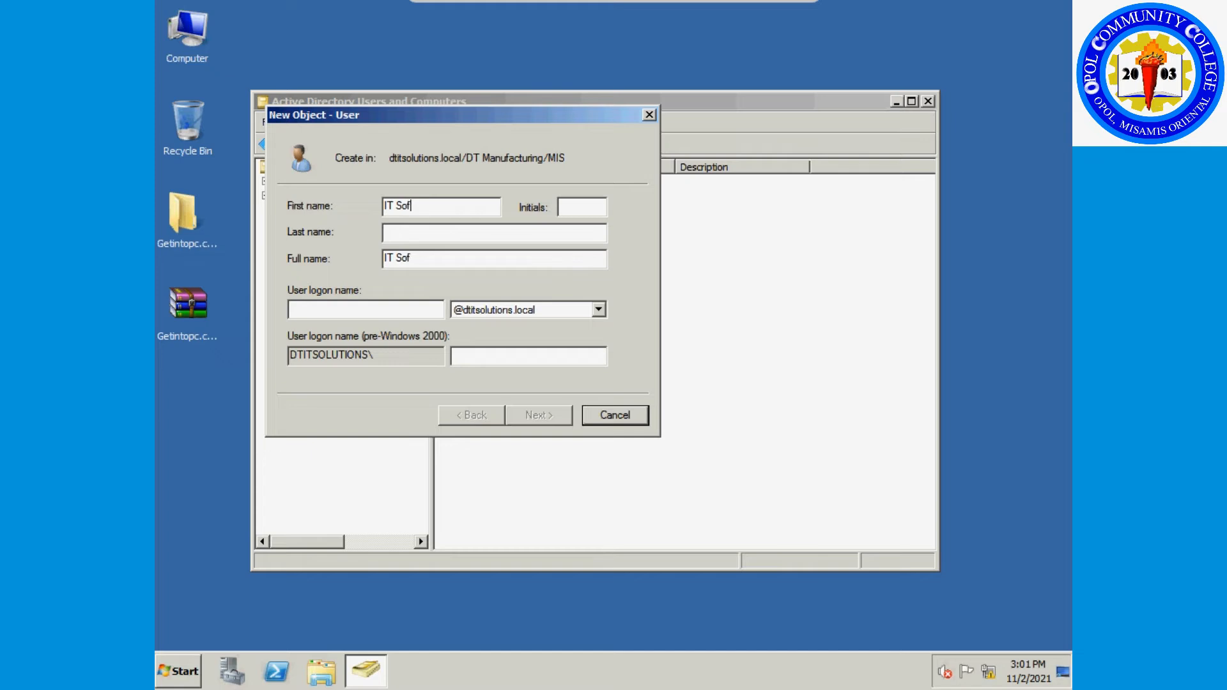
text(tware Support)
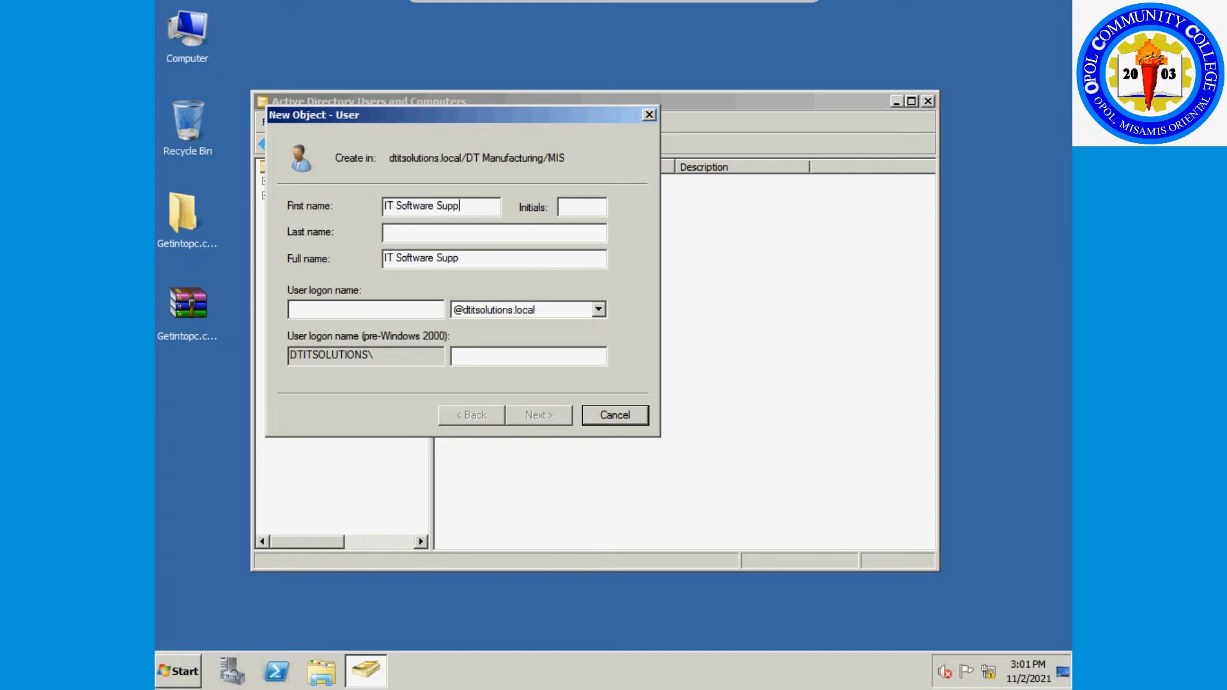
click(394, 307)
text(SoftwareSupport)
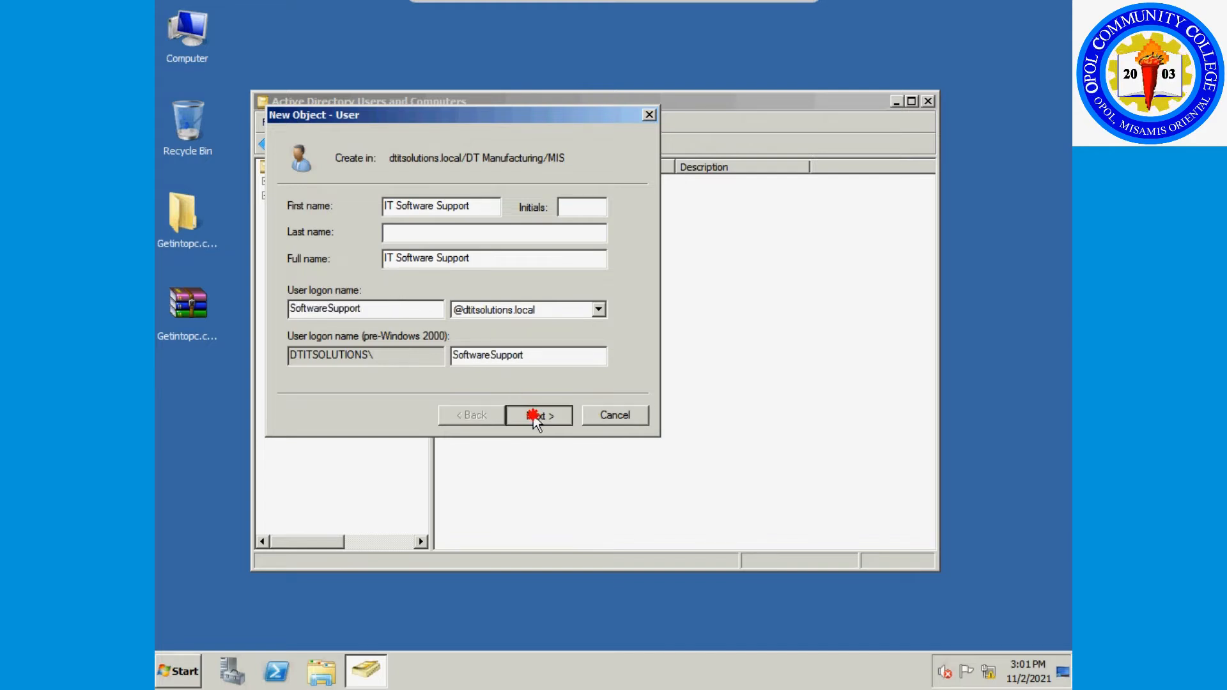
click(534, 419)
Require a password change at next logon, leave Cannot change unticked, set the password, and finish.
click(372, 286)
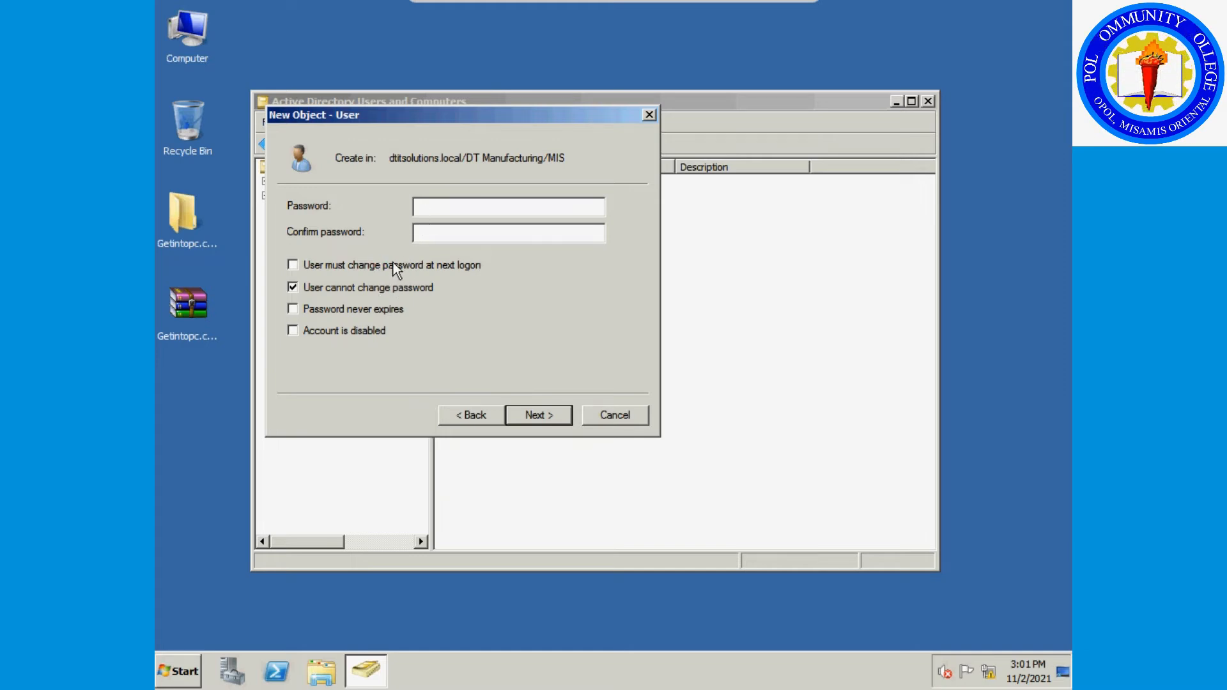
click(392, 265)
click(734, 389)
click(397, 289)
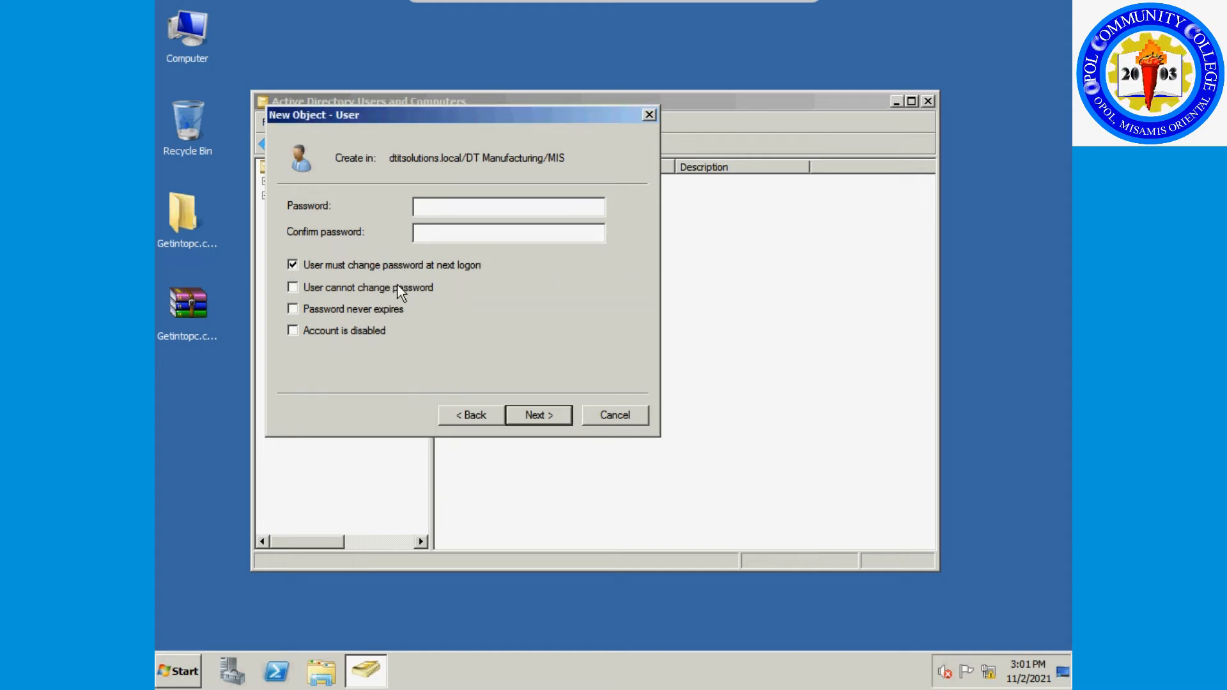
click(430, 205)
text(****)
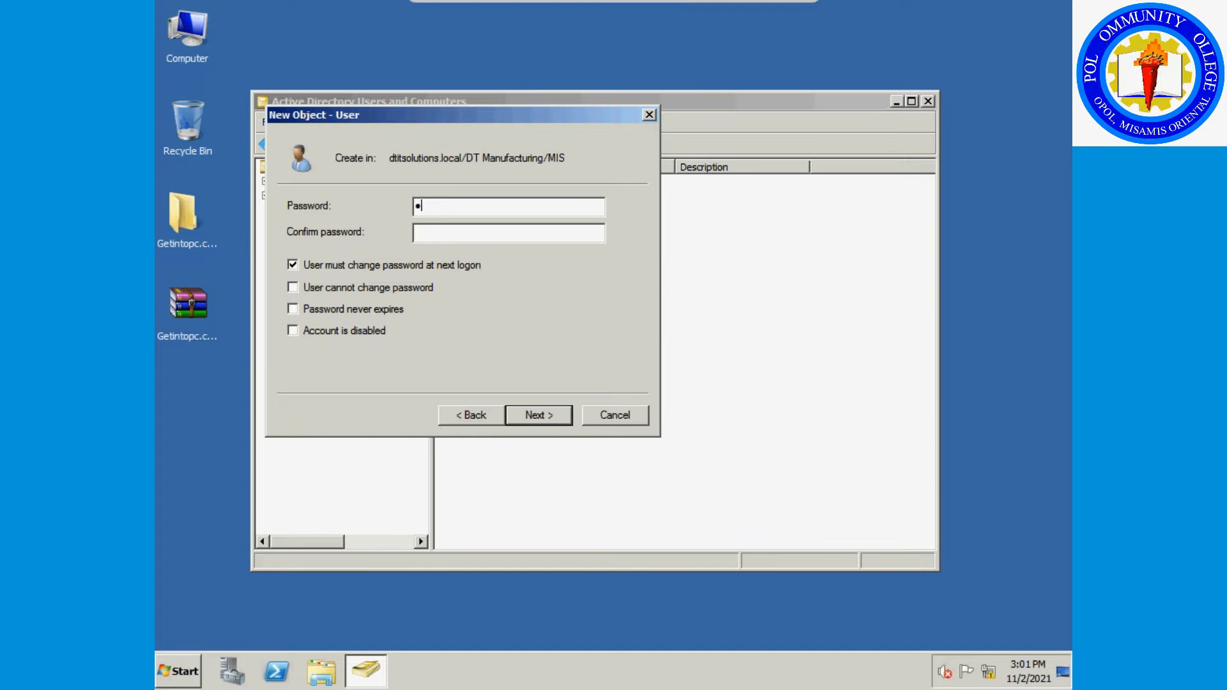
text(******)
key(Tab)
text(**********)
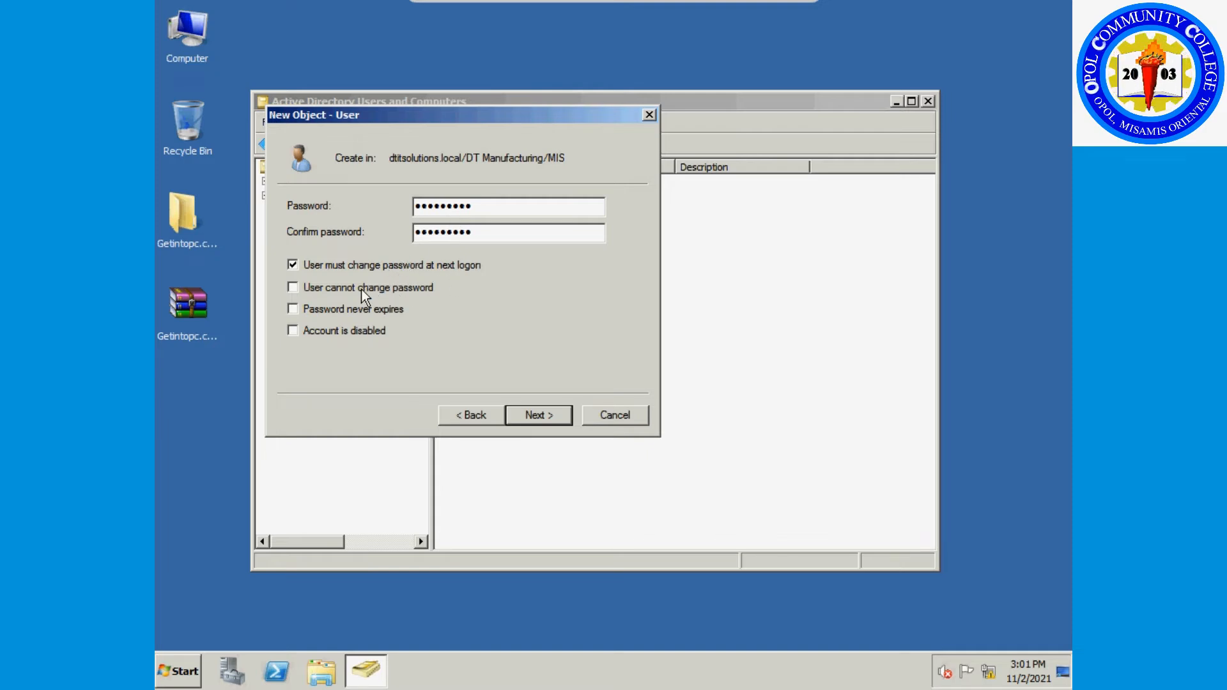
click(539, 416)
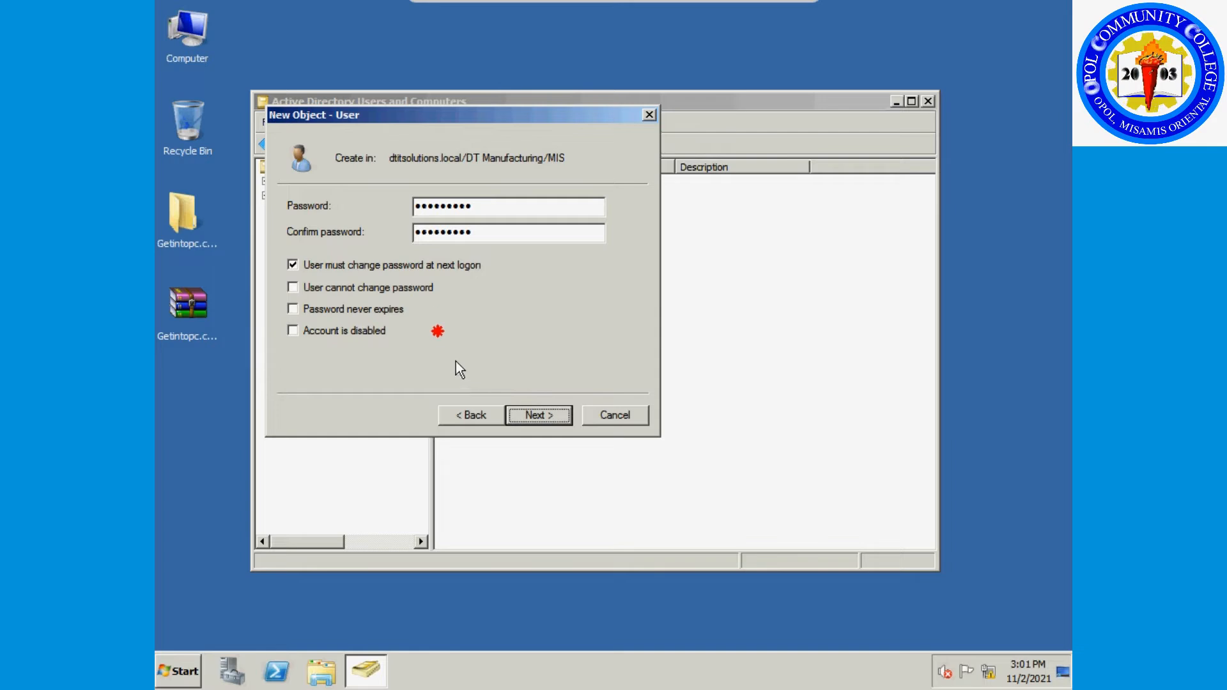
click(535, 416)
click(535, 416)
right_click(482, 256)
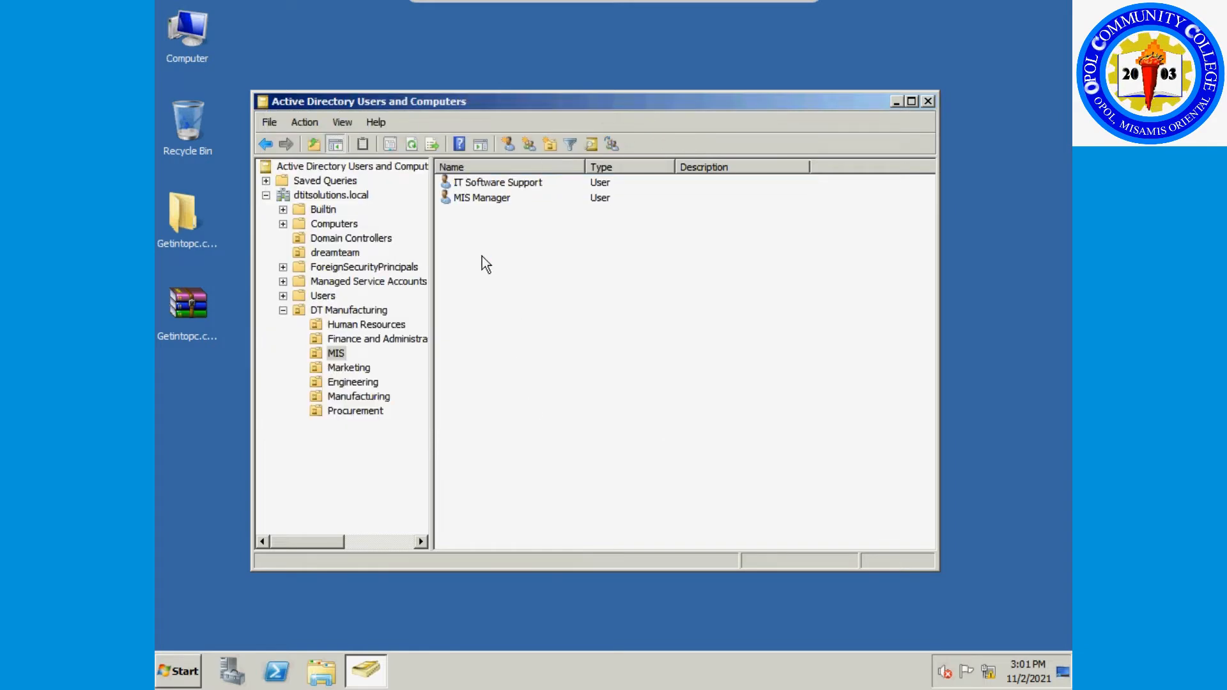
Enter IT Network Support as the new user's name with logon name NetworkSupport.
mouse_move(562, 319)
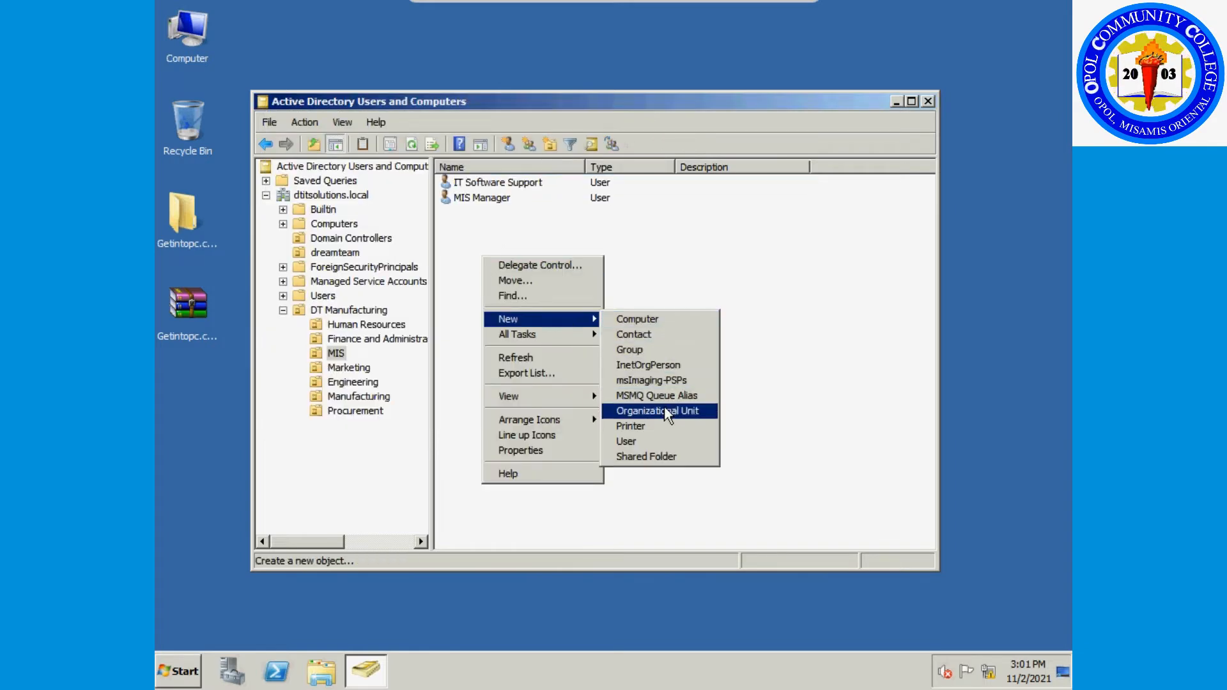
click(665, 441)
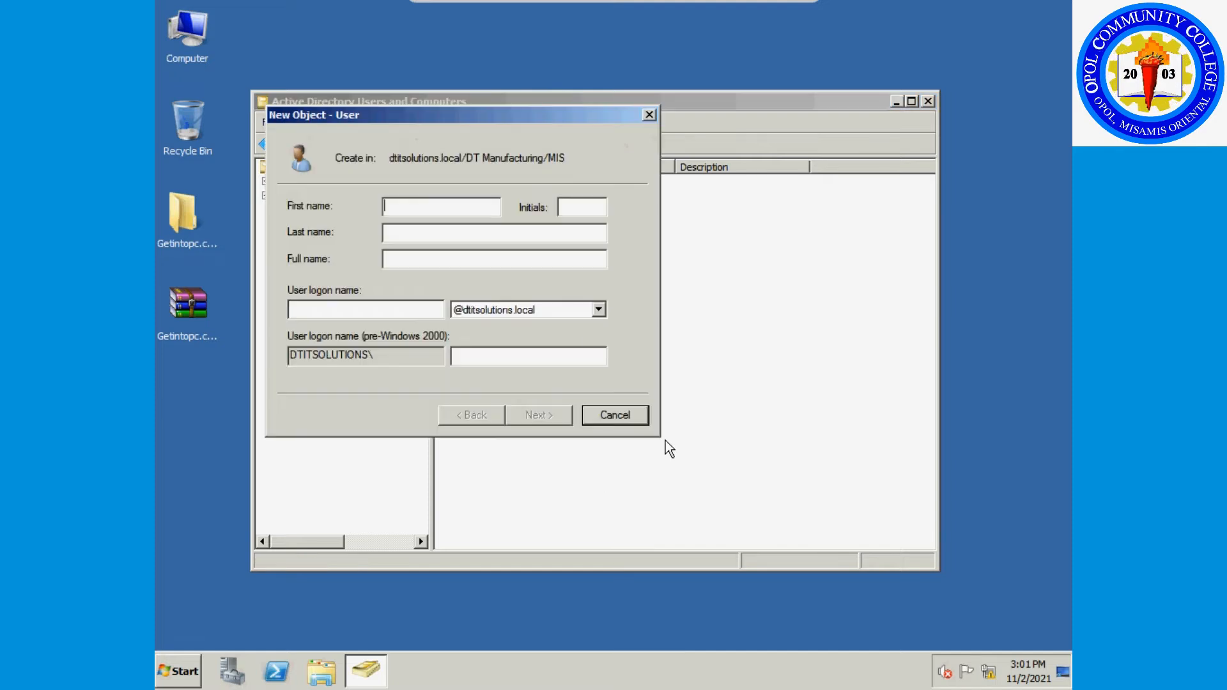
text(IT)
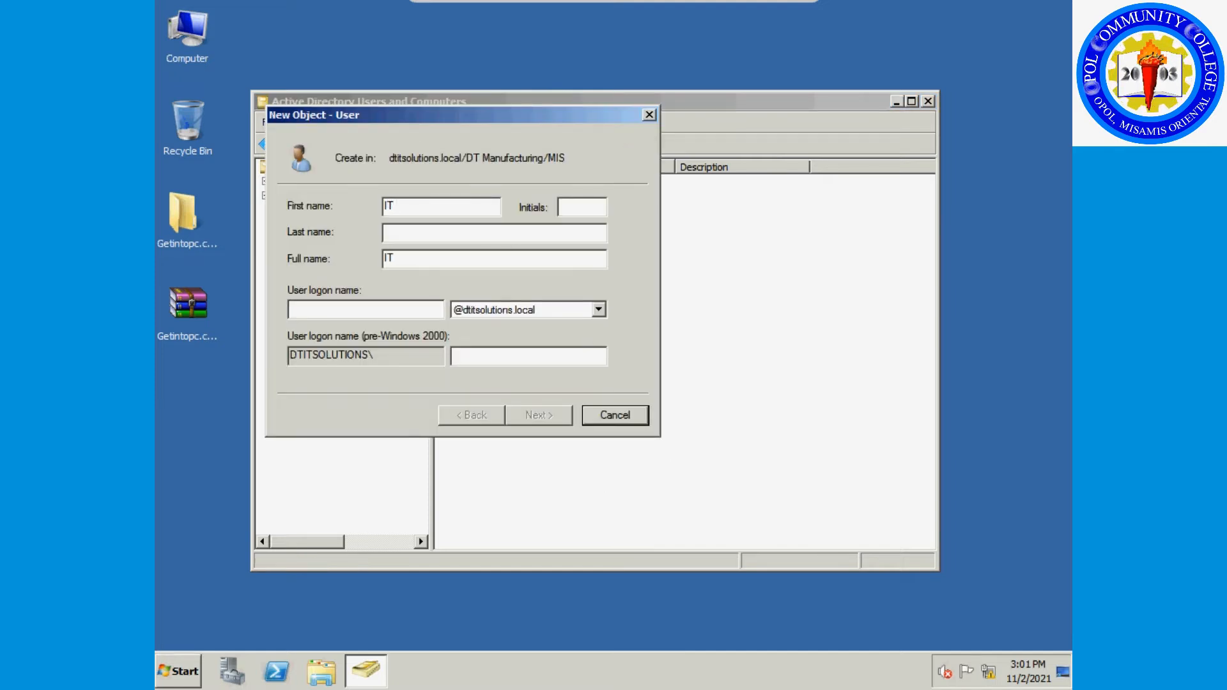
text( Networ)
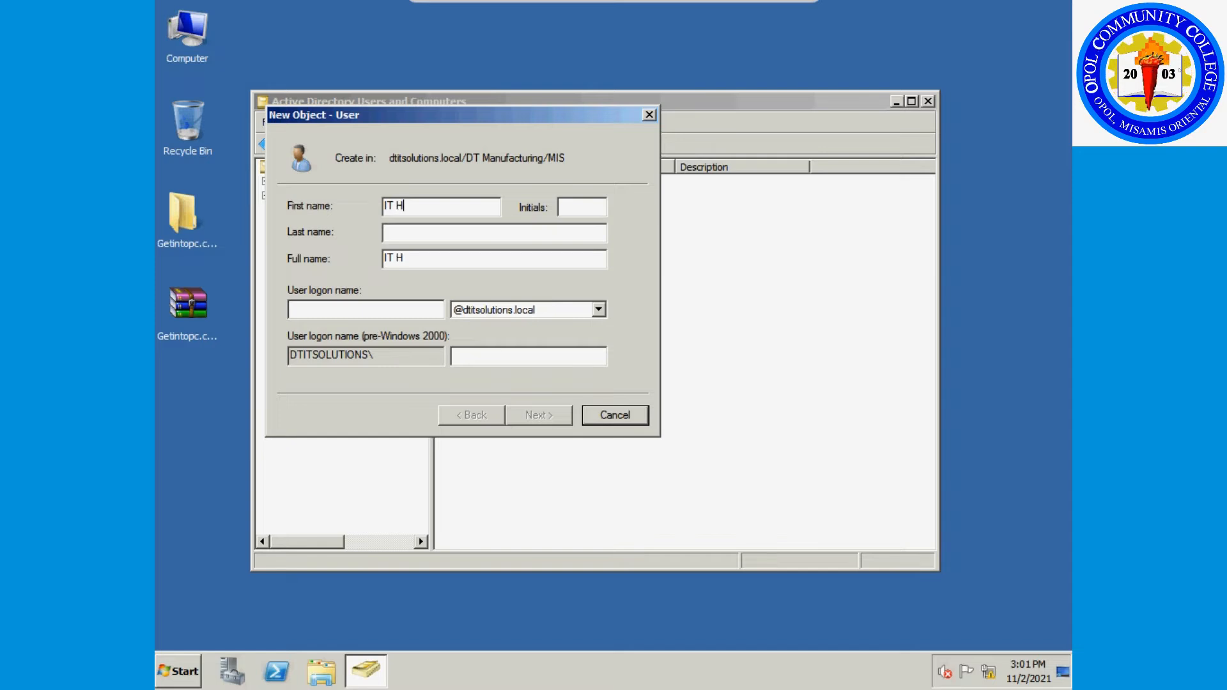
text(k)
key(BackSpace)
text(Support)
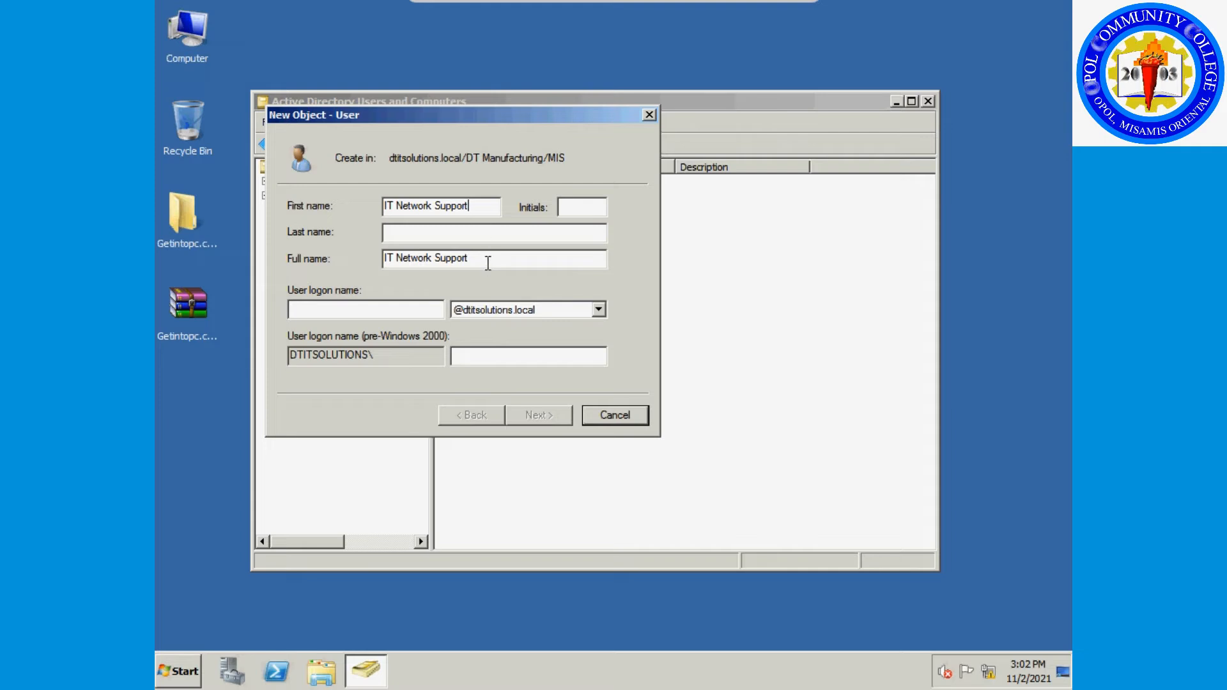
drag(489, 257, 313, 261)
key(ctrl+c)
click(320, 309)
key(ctrl+v)
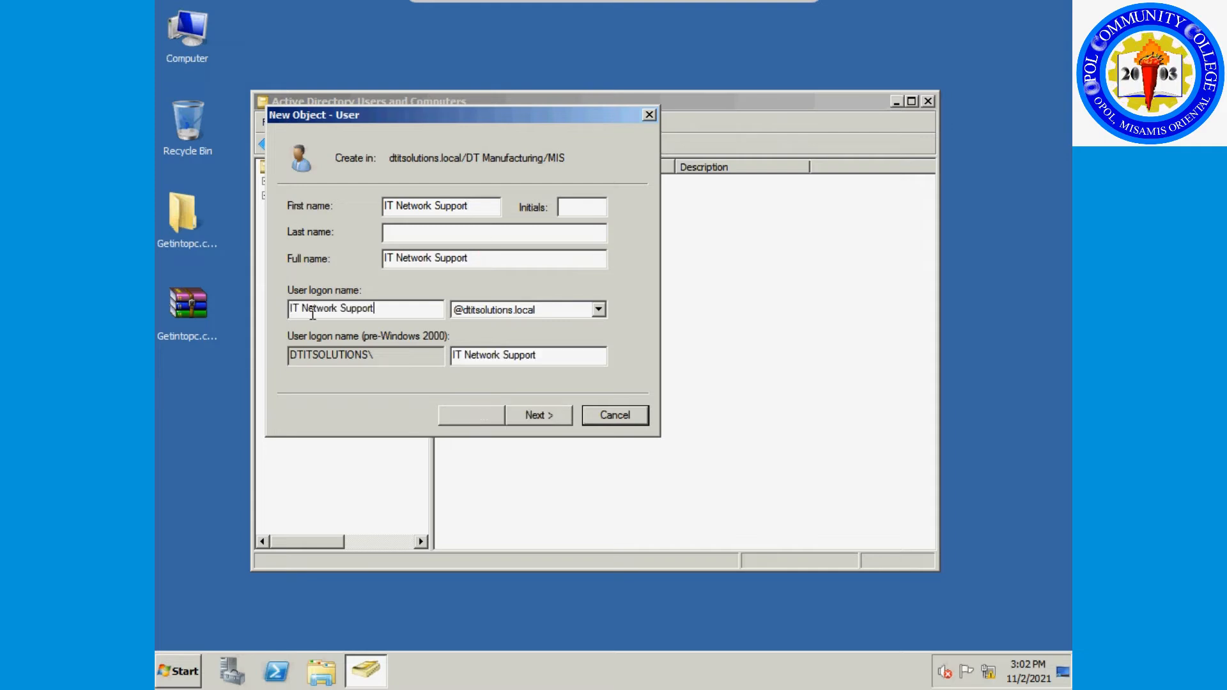
key(Home)
key(Delete)
key(Delete)
key(Delete)
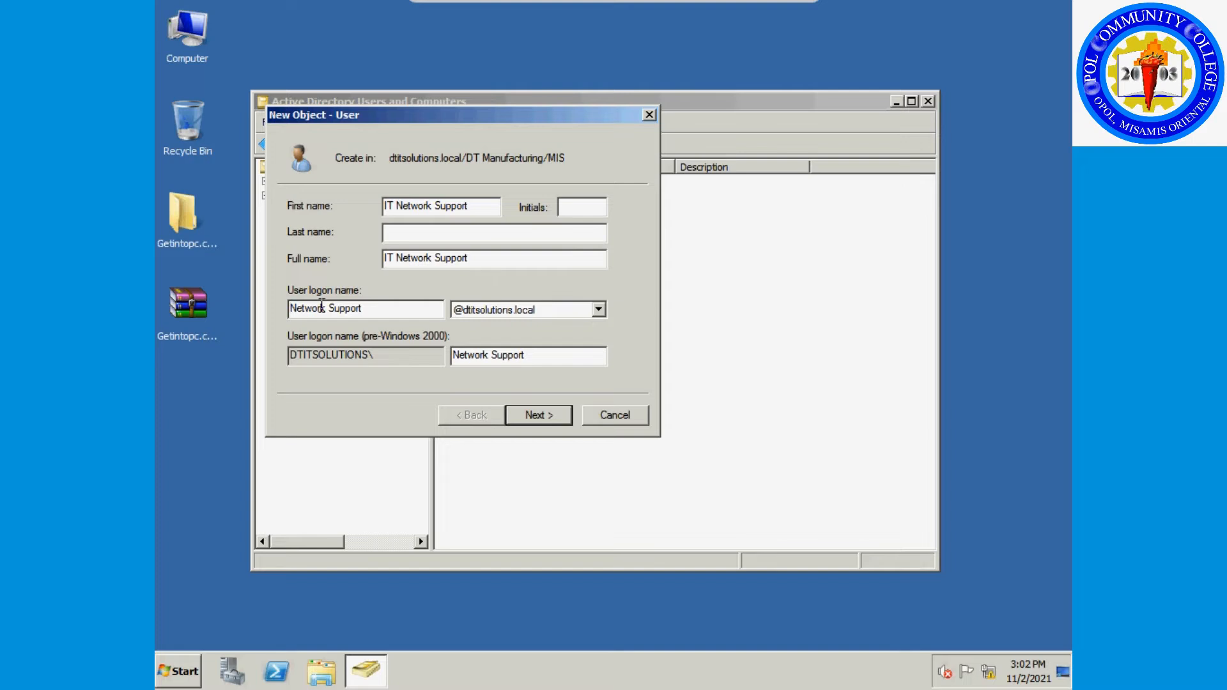
key(Right)
key(Right)
key(Delete)
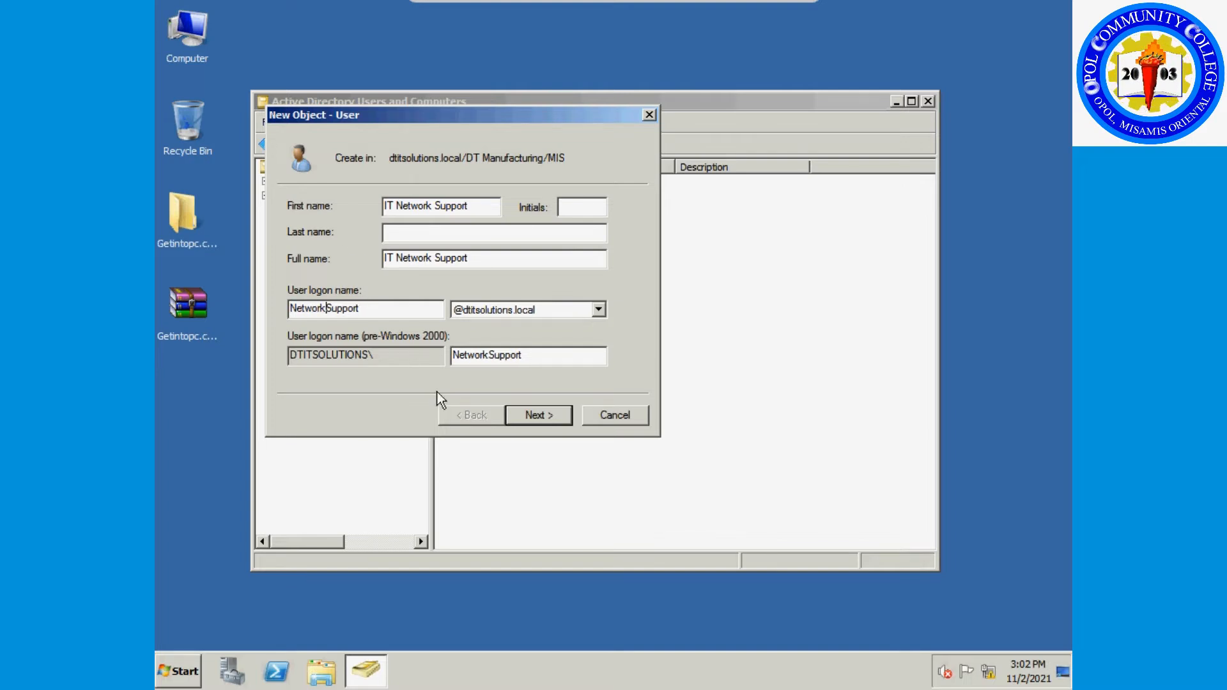
Enter and confirm the password, then complete the new-user wizard.
click(543, 415)
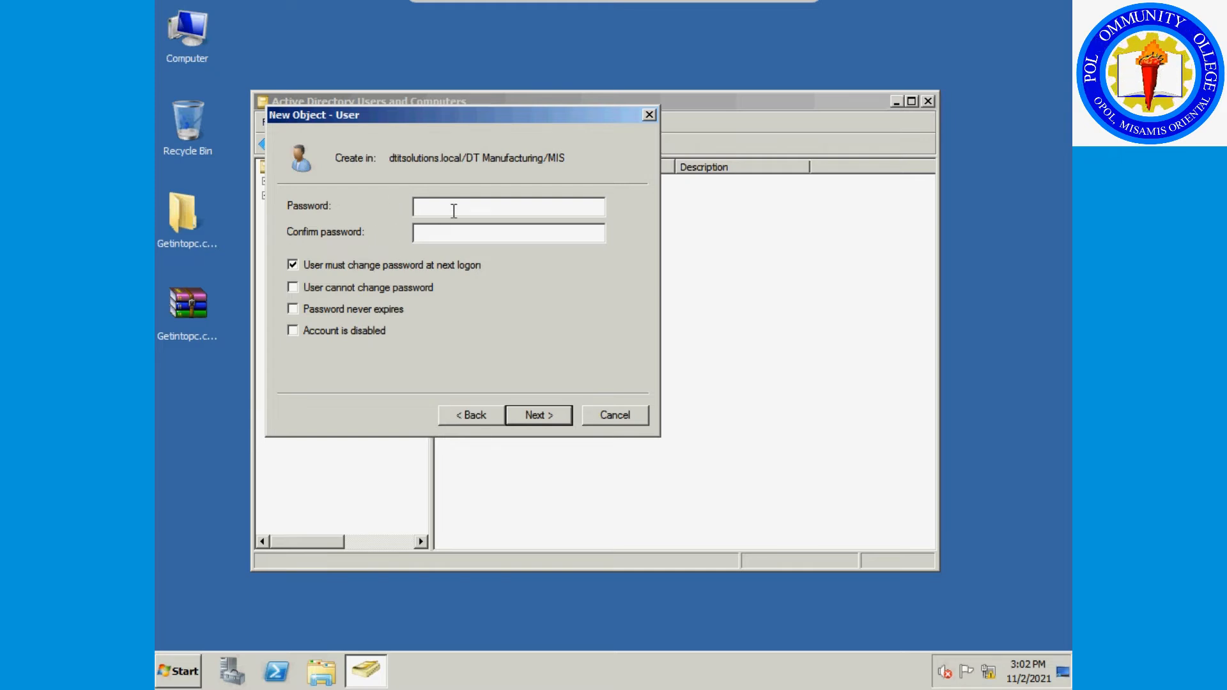
text(P)
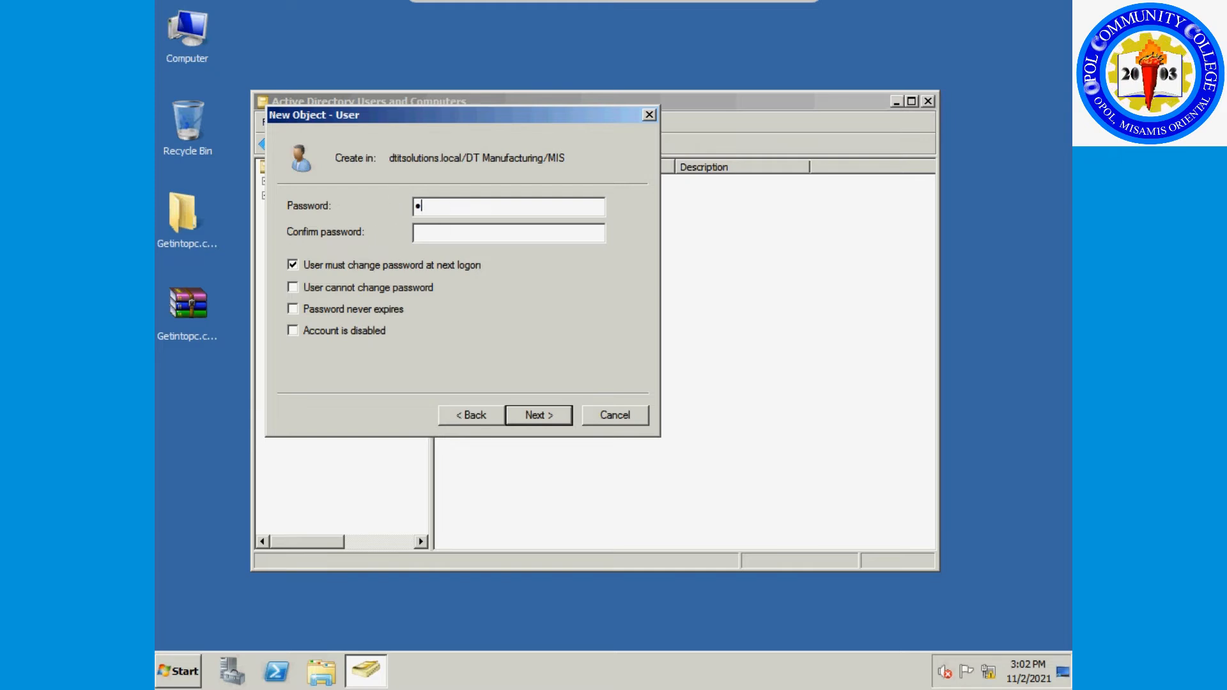
text(@ssw0rd)
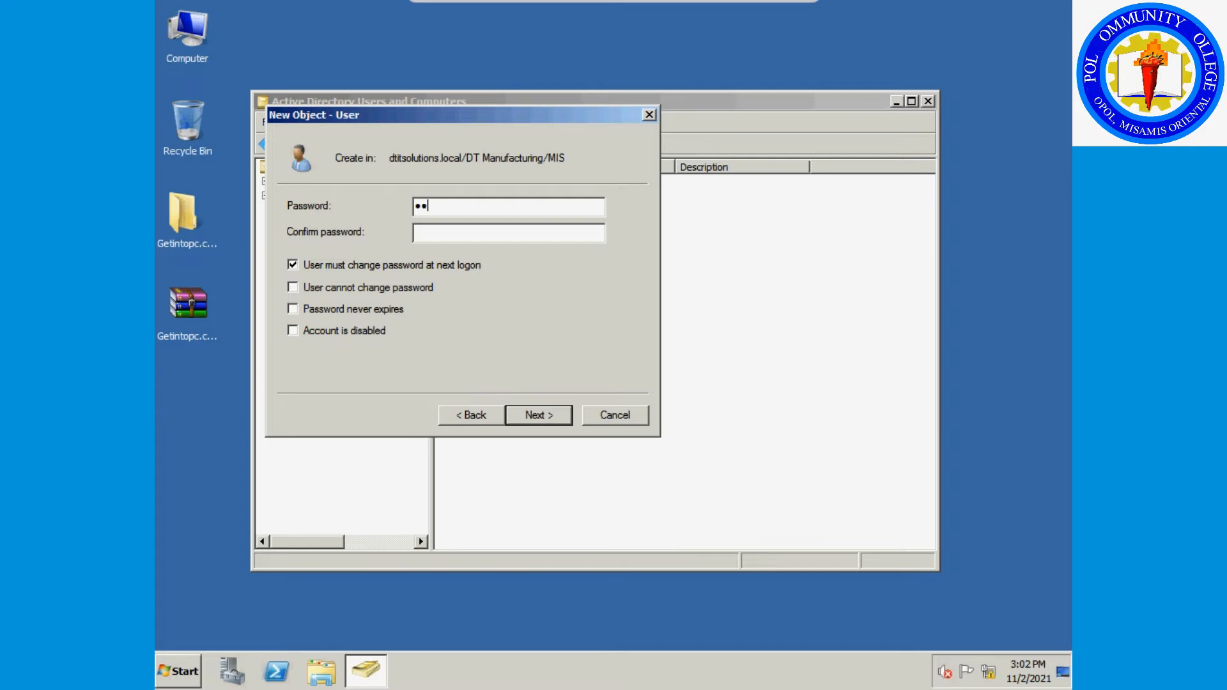
text(1)
key(Tab)
text(P@ssw0rd1)
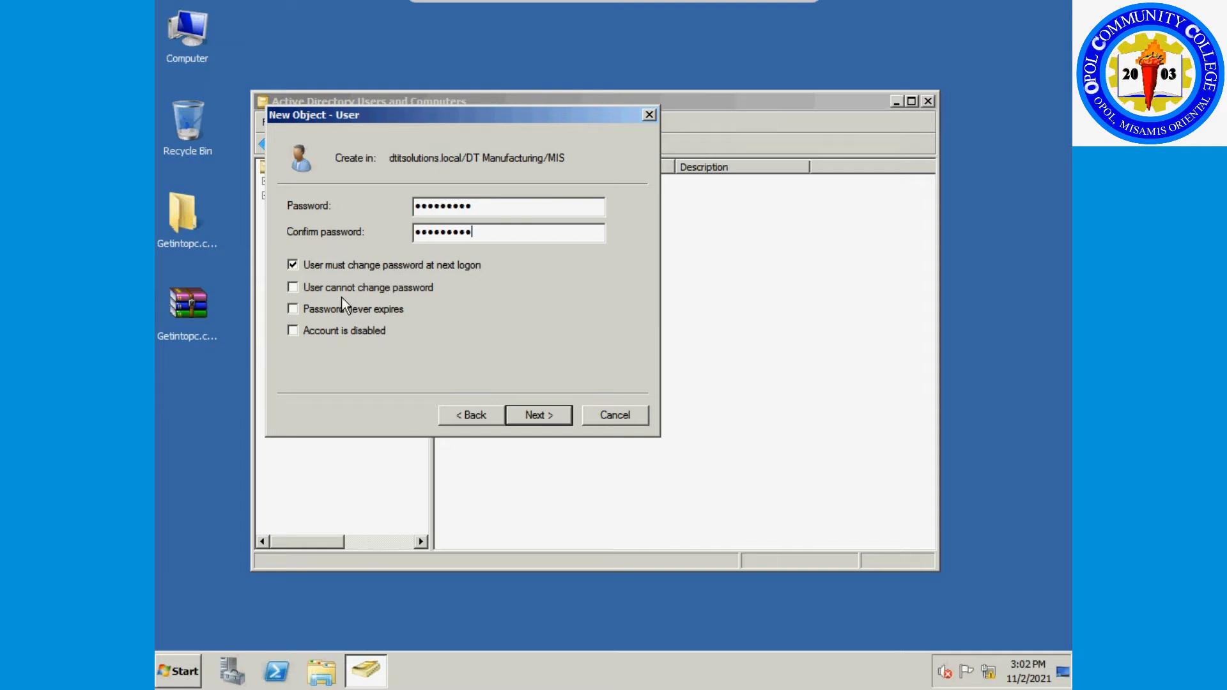
drag(453, 116, 711, 171)
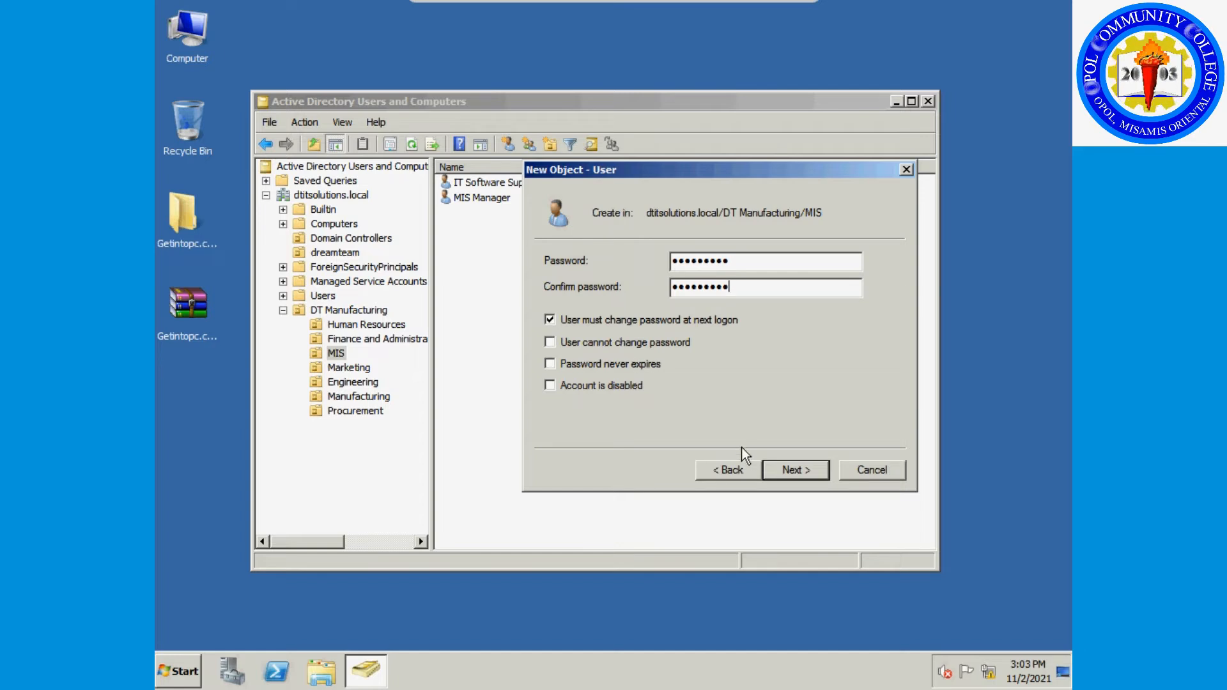
click(776, 470)
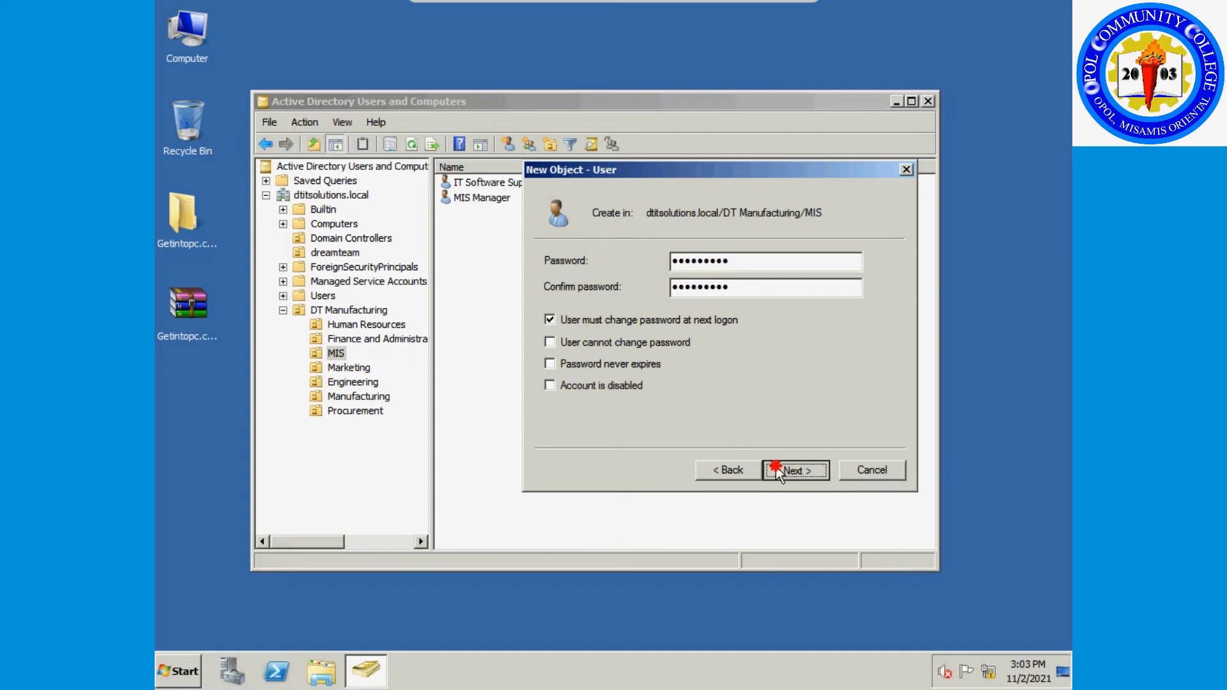
click(788, 472)
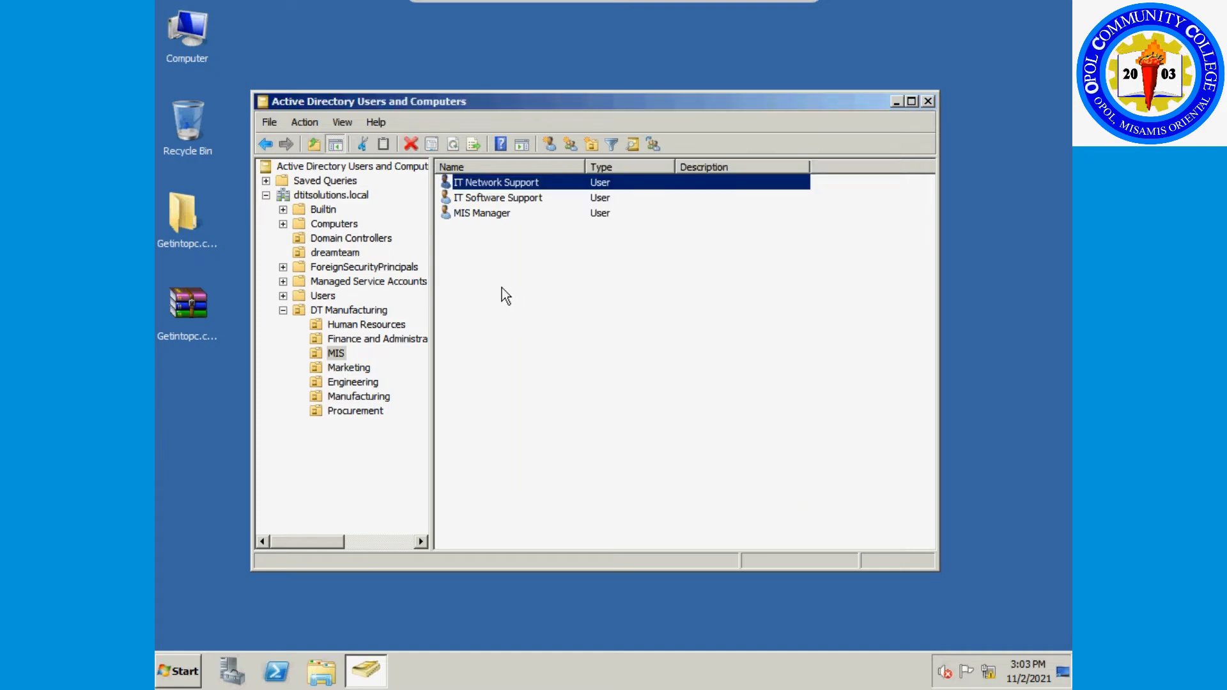
Start a new MIS user and enter the name IT Hardware Support.
right_click(494, 288)
mouse_move(598, 351)
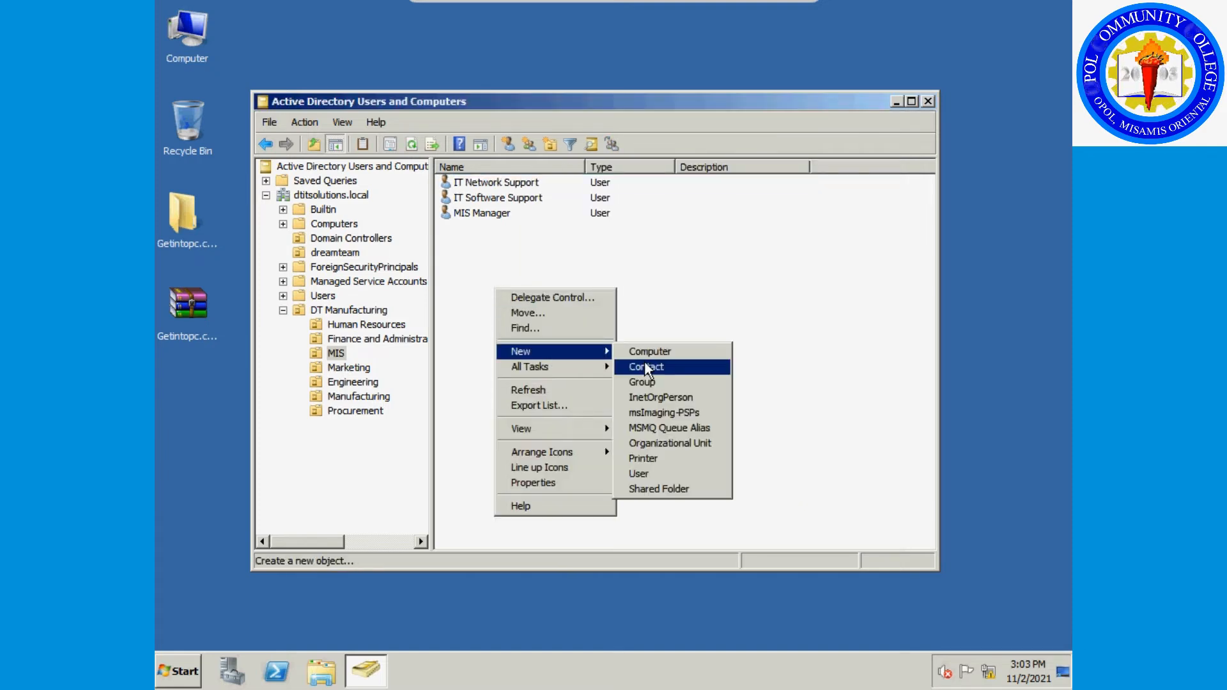
click(663, 473)
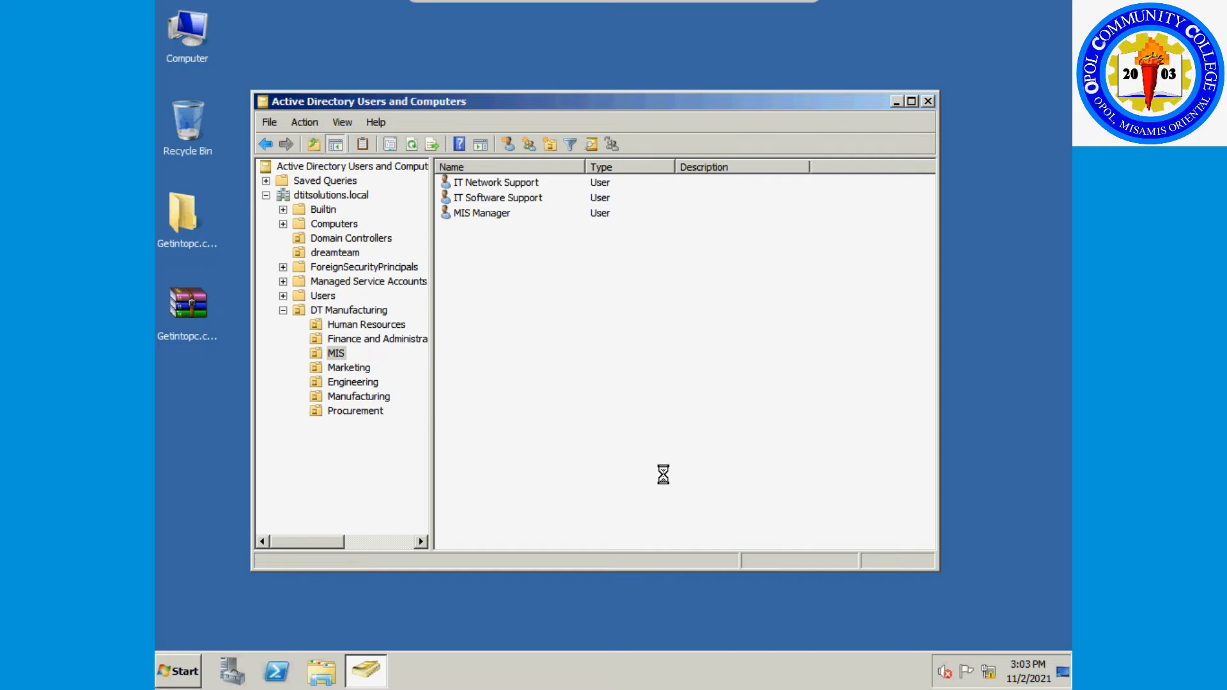
text(IT HARD)
key(BackSpace)
key(BackSpace)
key(BackSpace)
text(ardware sUPPORT)
key(BackSpace)
key(BackSpace)
key(BackSpace)
key(BackSpace)
key(BackSpace)
key(BackSpace)
key(BackSpace)
text(Support)
key(shift+Left)
key(shift+Left)
key(shift+Left)
key(shift+Left)
key(shift+Left)
key(shift+Left)
key(shift+Left)
key(shift+Left)
key(shift+Left)
key(shift+Left)
key(shift+Left)
key(shift+Left)
key(shift+Left)
key(shift+Left)
key(shift+Left)
key(shift+Left)
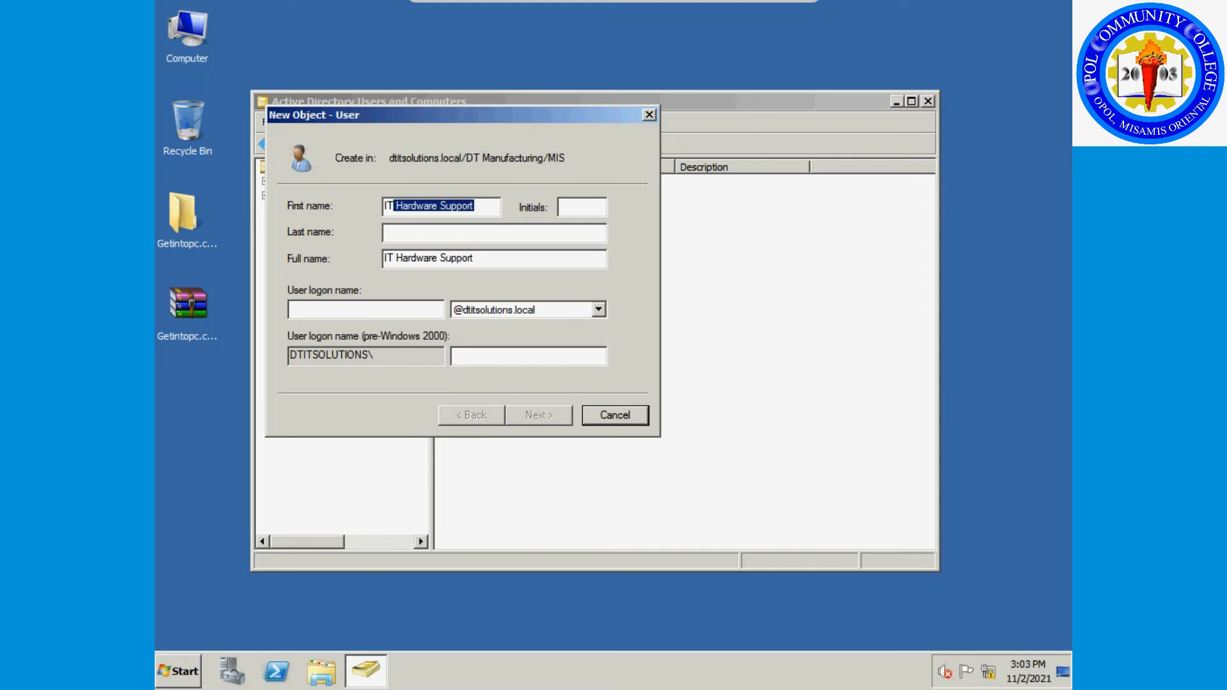
click(430, 313)
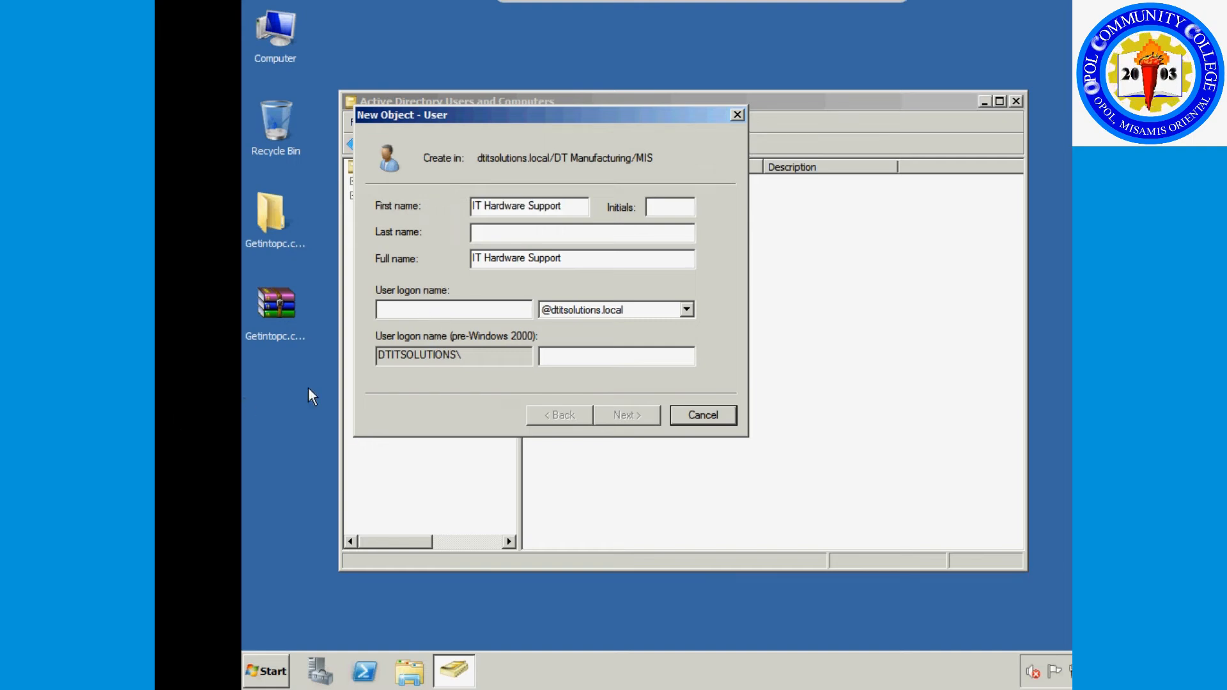
click(607, 32)
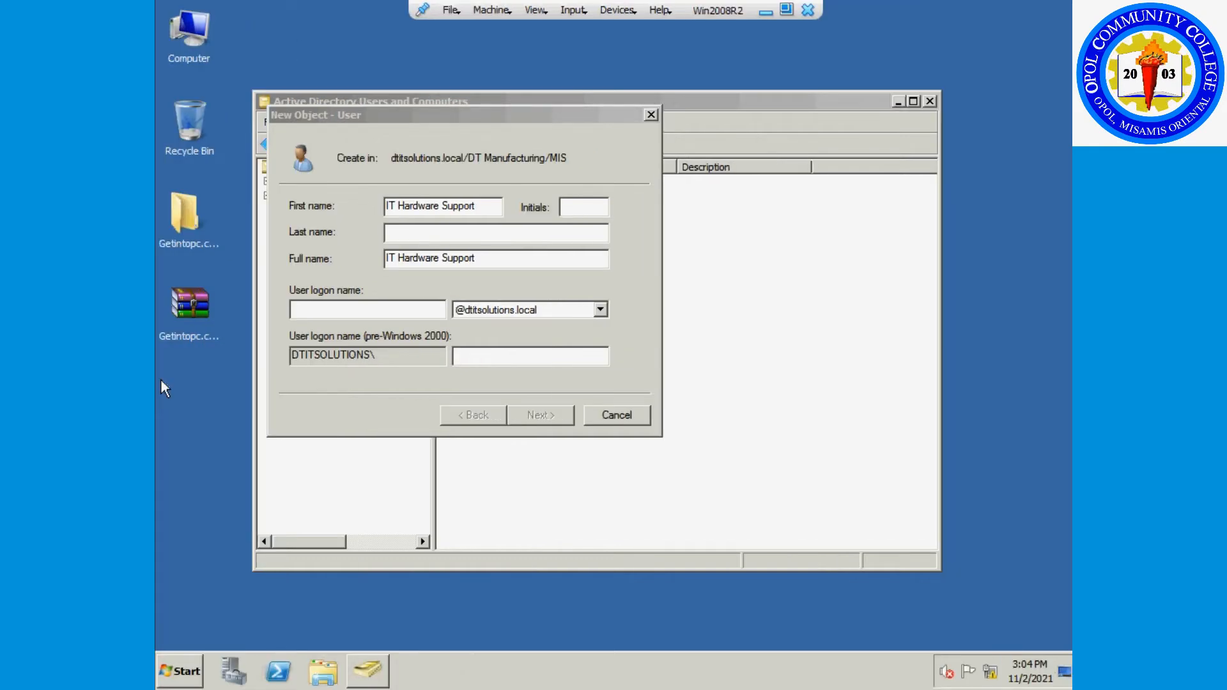
Set the logon name to HardwareSupport.
drag(494, 267, 384, 257)
key(ctrl+c)
click(360, 310)
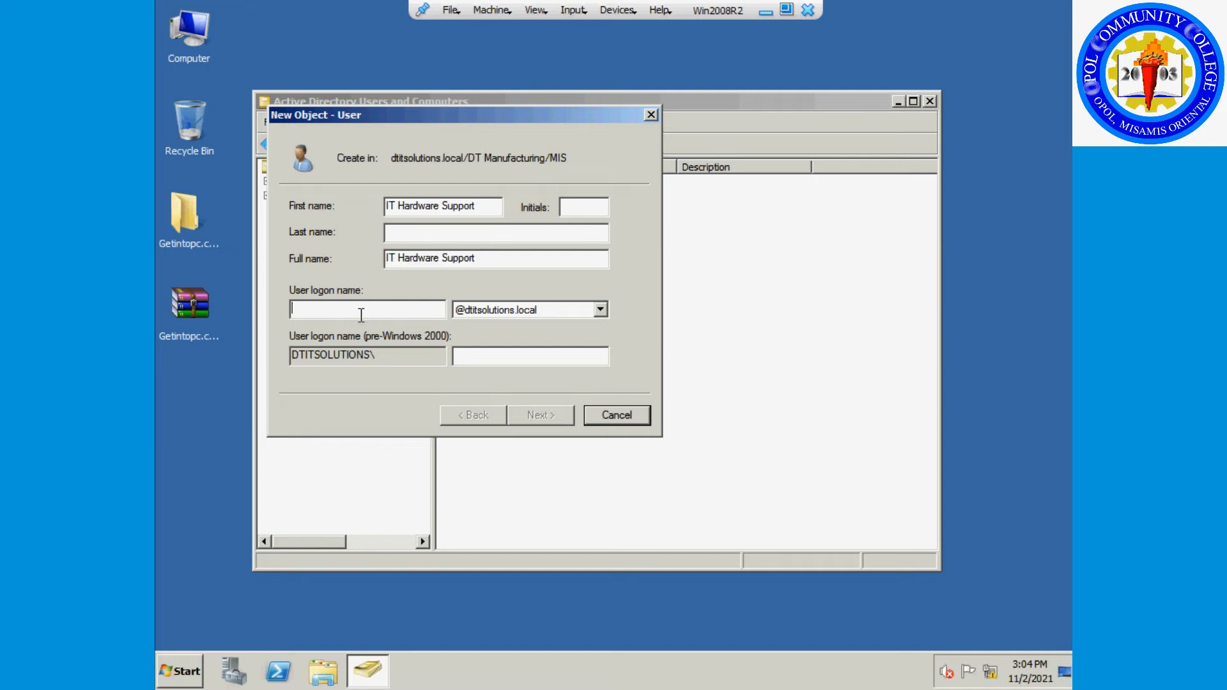
key(ctrl+v)
drag(304, 308, 214, 297)
key(BackSpace)
key(ctrl+Right)
key(BackSpace)
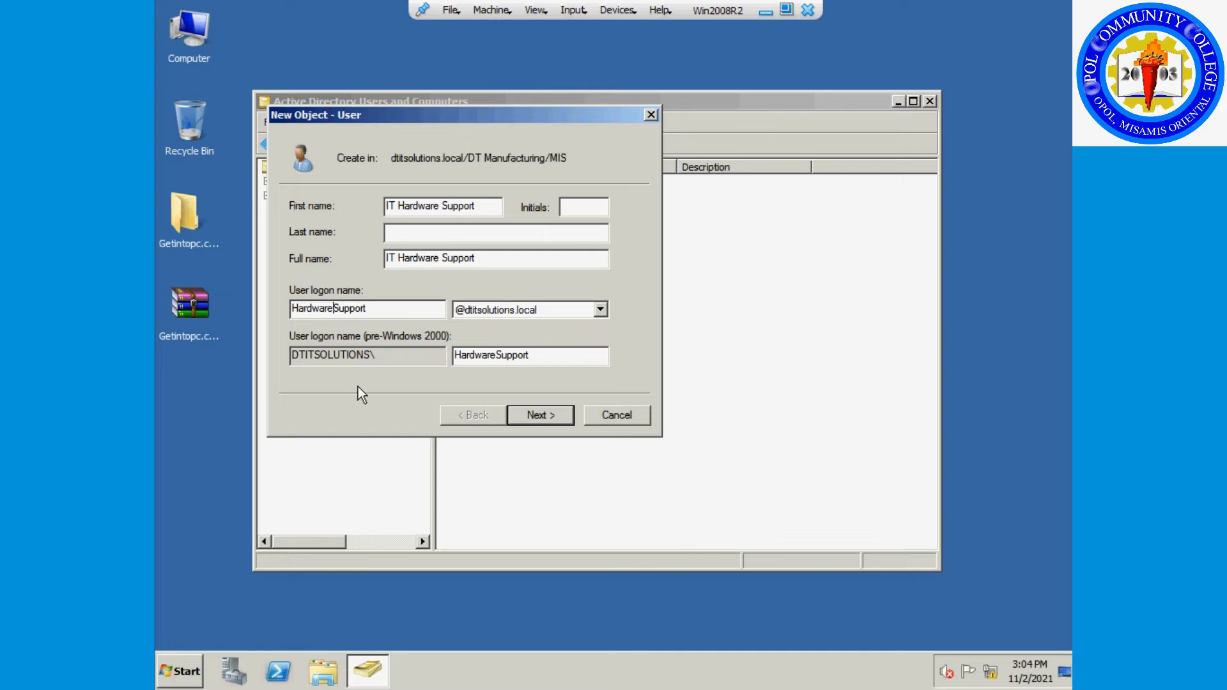
Enter and confirm the password, clear the forced change at next logon, and advance.
click(527, 413)
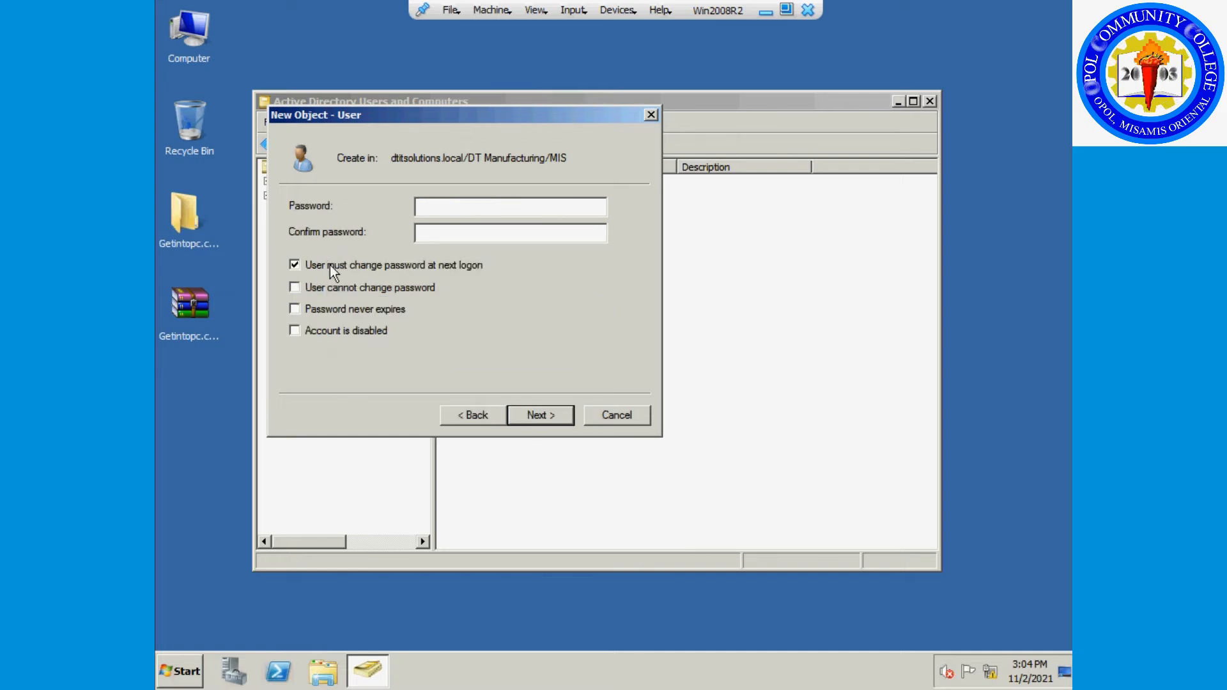
text(P@ssw0rd1)
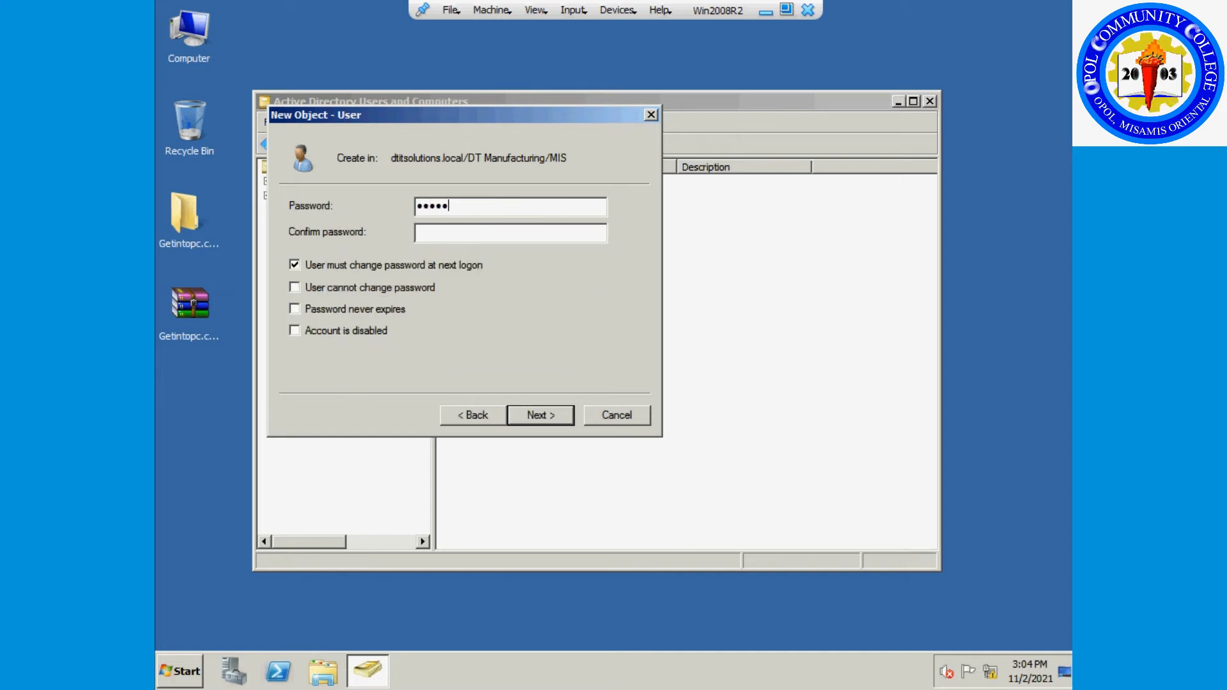
key(Tab)
text(P@ssw0rd1)
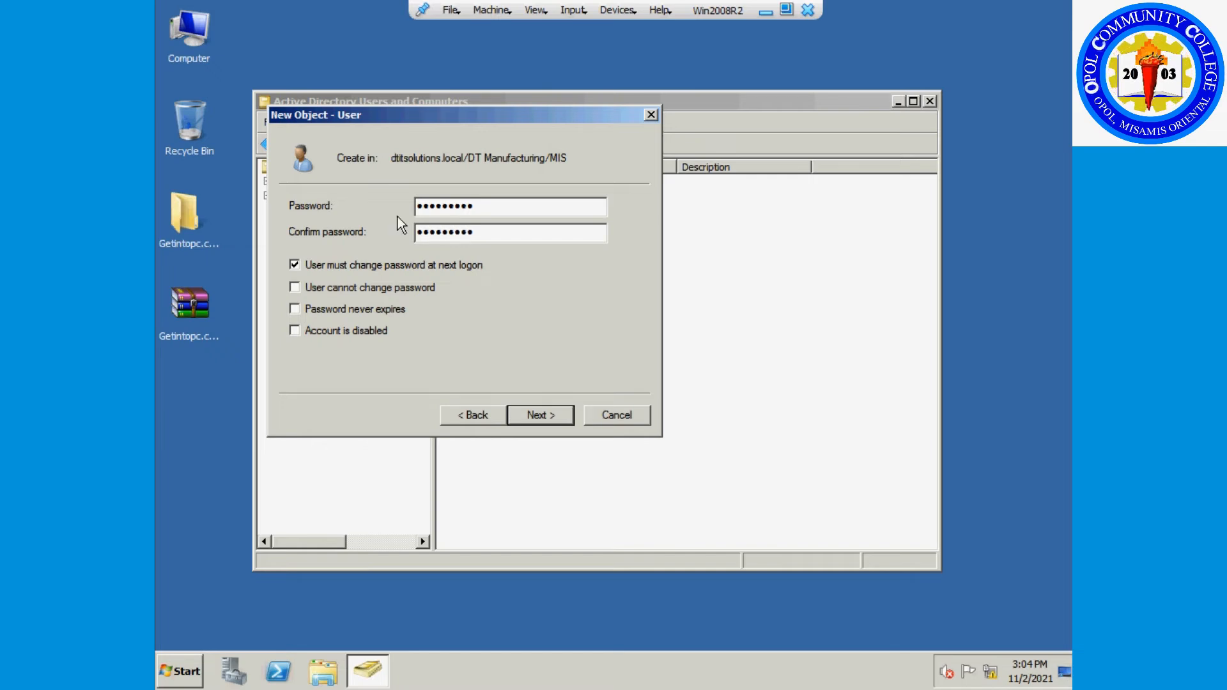
click(382, 267)
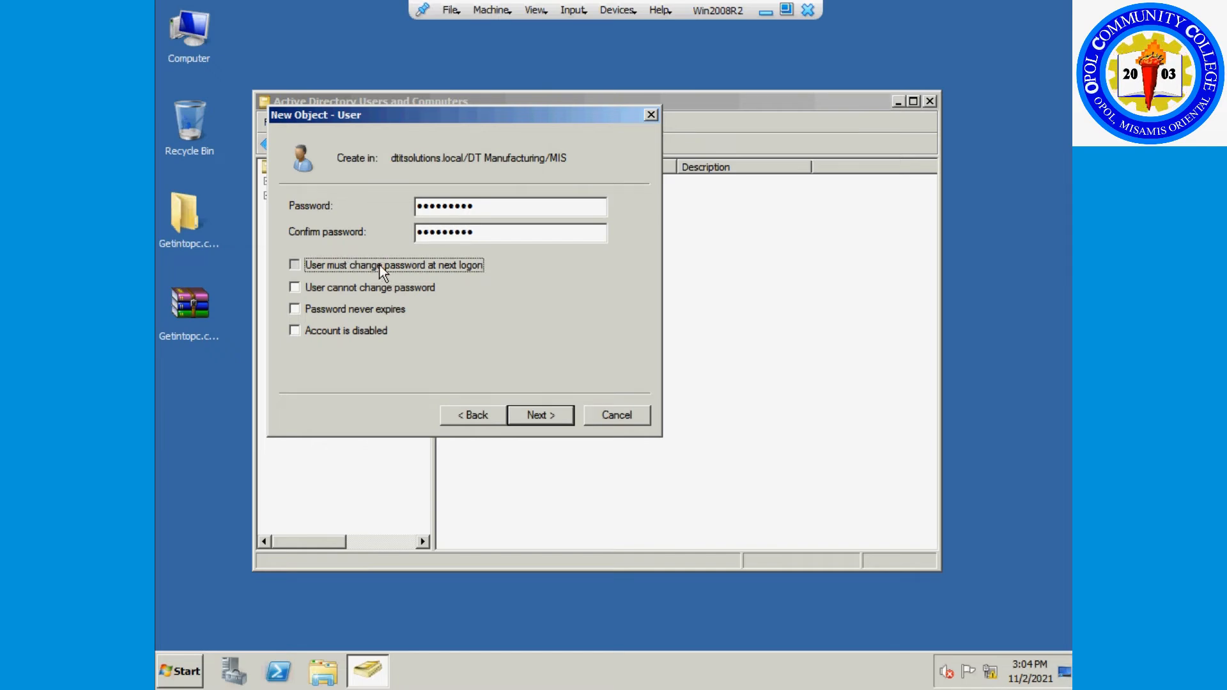
click(544, 418)
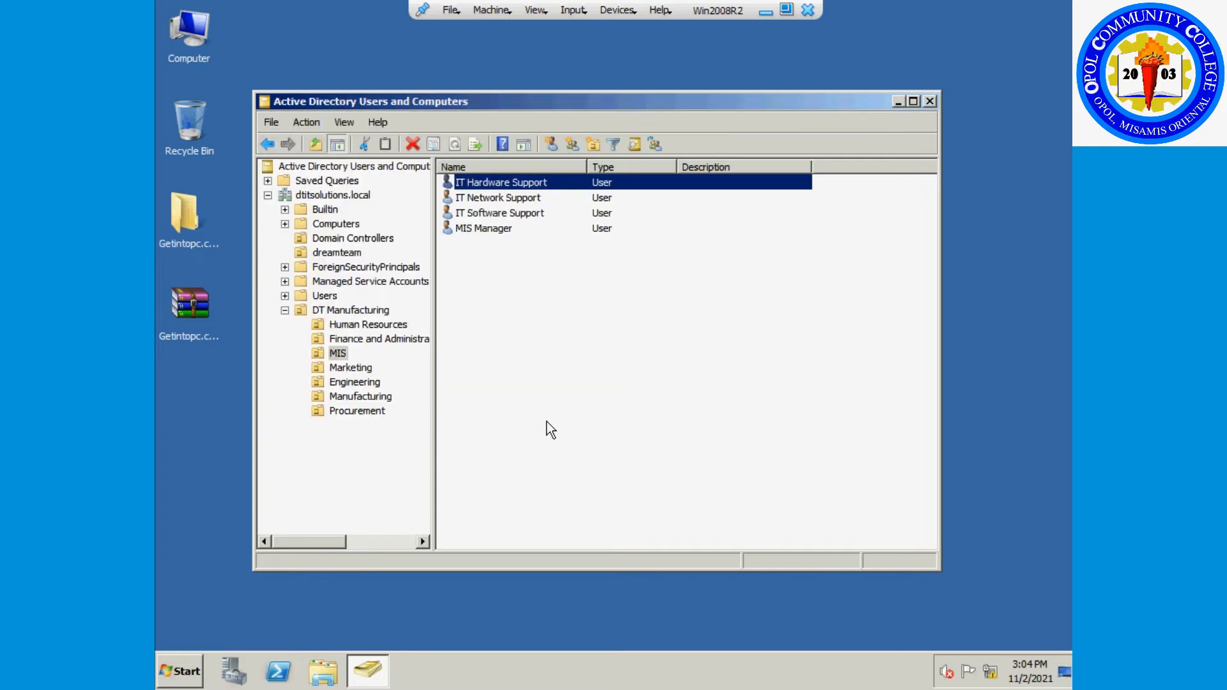
In Marketing, start a new user Customer Service with logon name CustomerService.
click(351, 369)
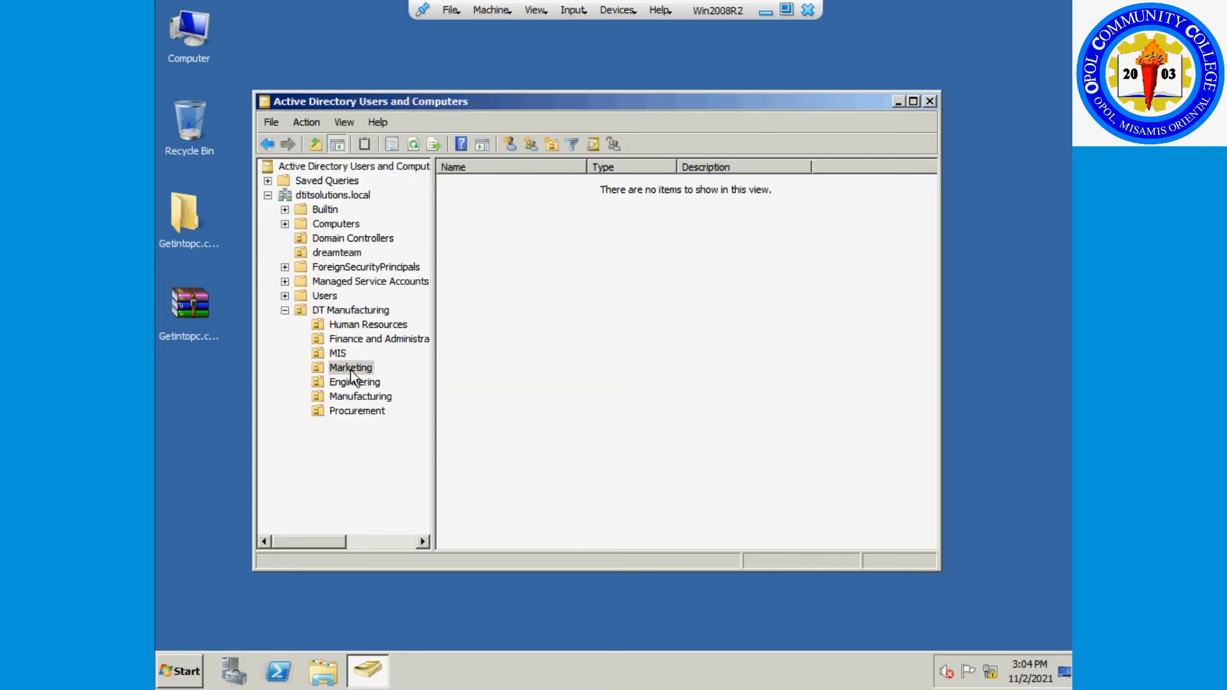
right_click(512, 276)
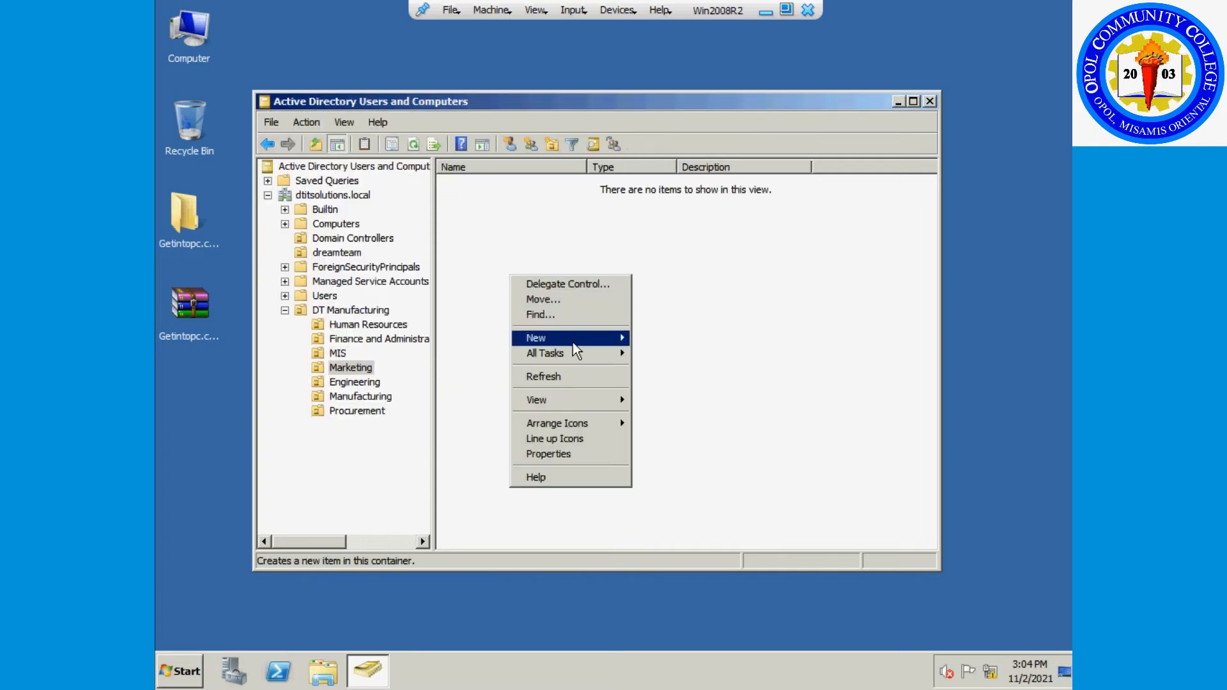
mouse_move(572, 343)
click(659, 462)
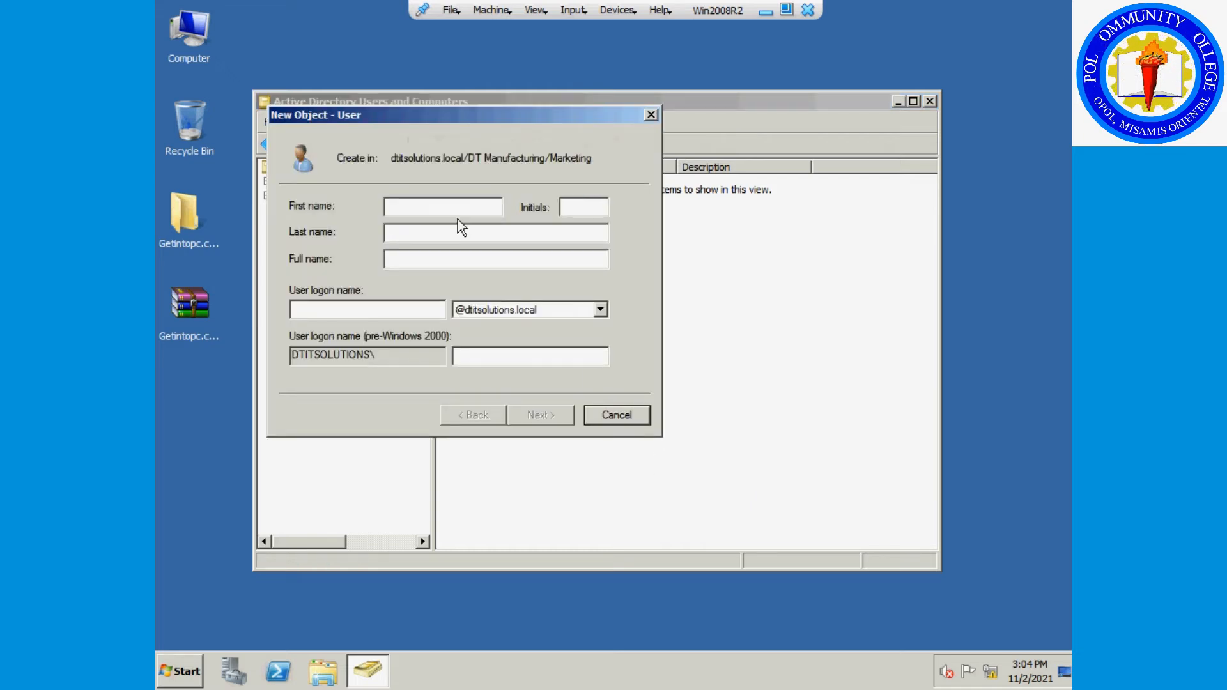
text(Cu)
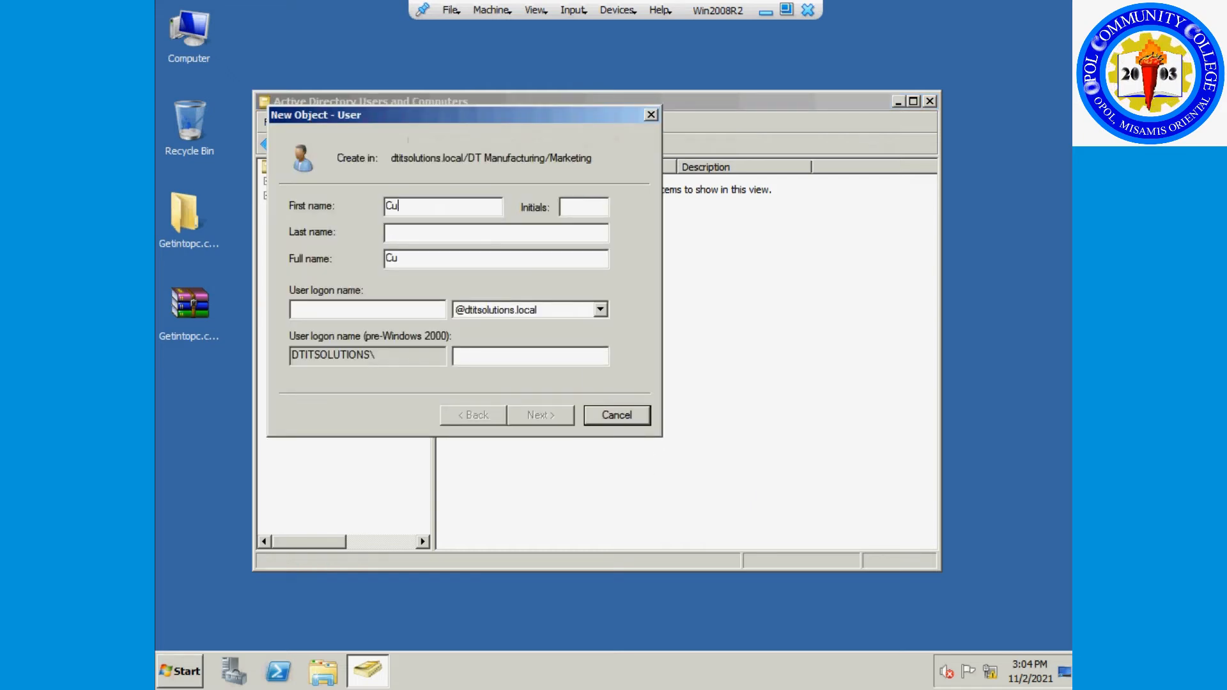
text(stomer Service)
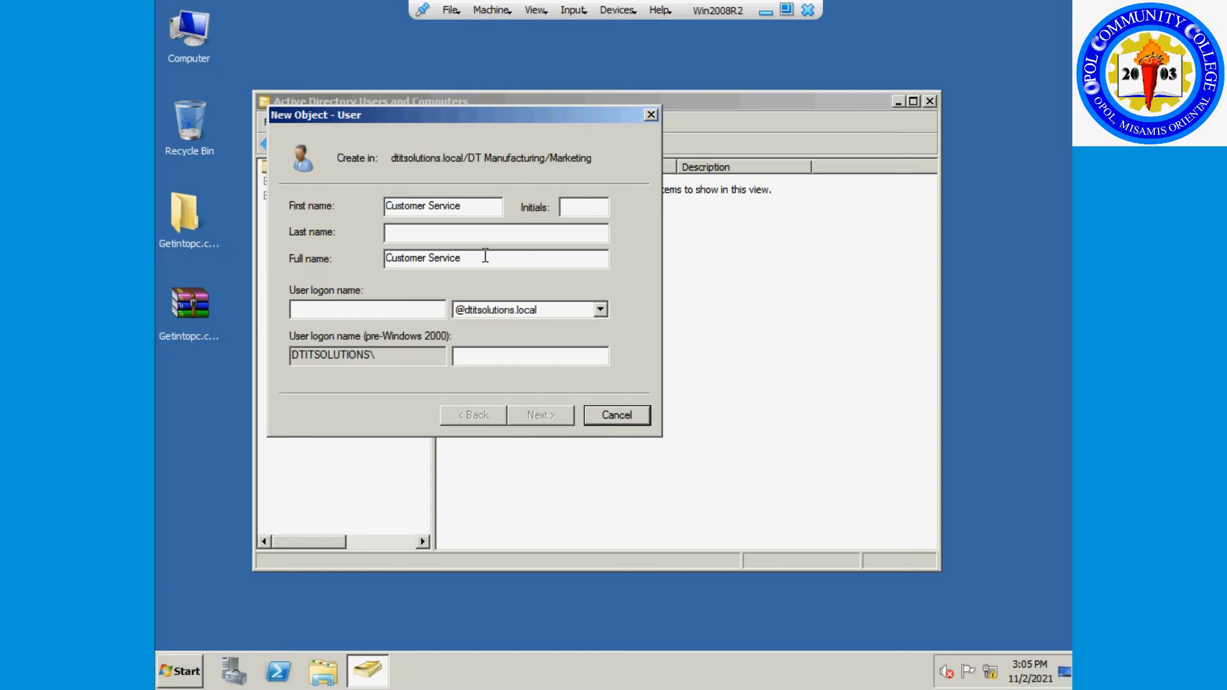
drag(485, 255, 309, 249)
key(ctrl+c)
click(319, 309)
key(ctrl+v)
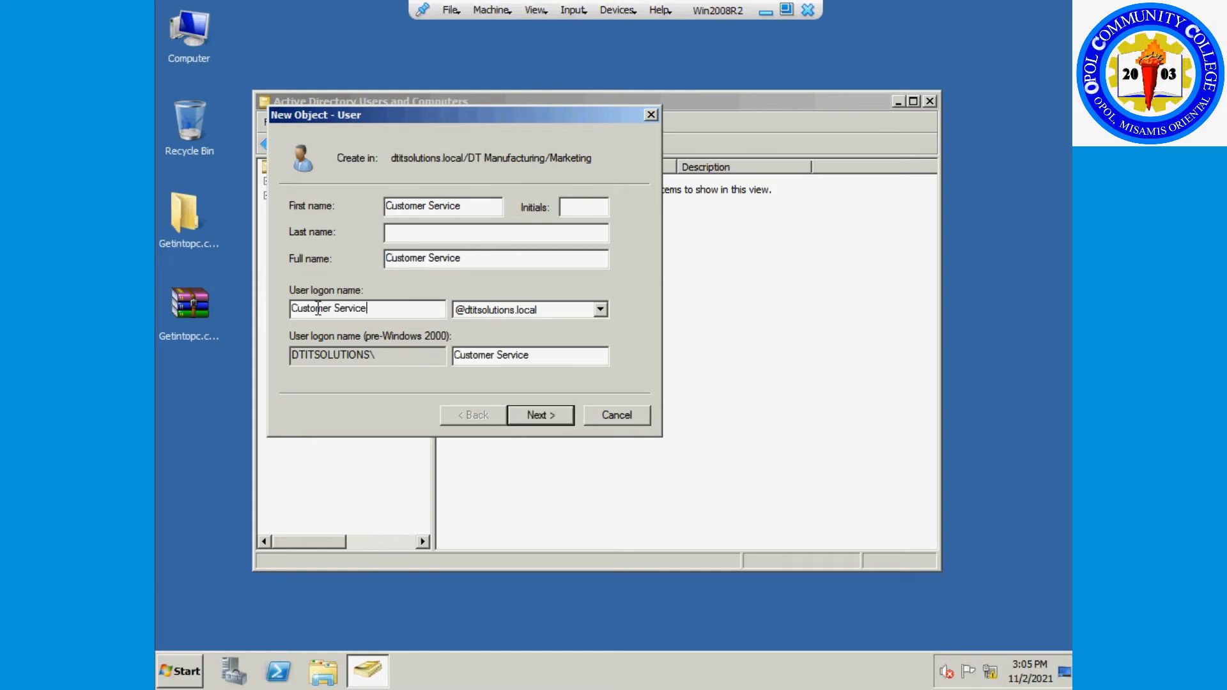
key(Left)
key(Left)
key(Left)
key(Left)
key(Left)
key(Left)
key(Left)
key(BackSpace)
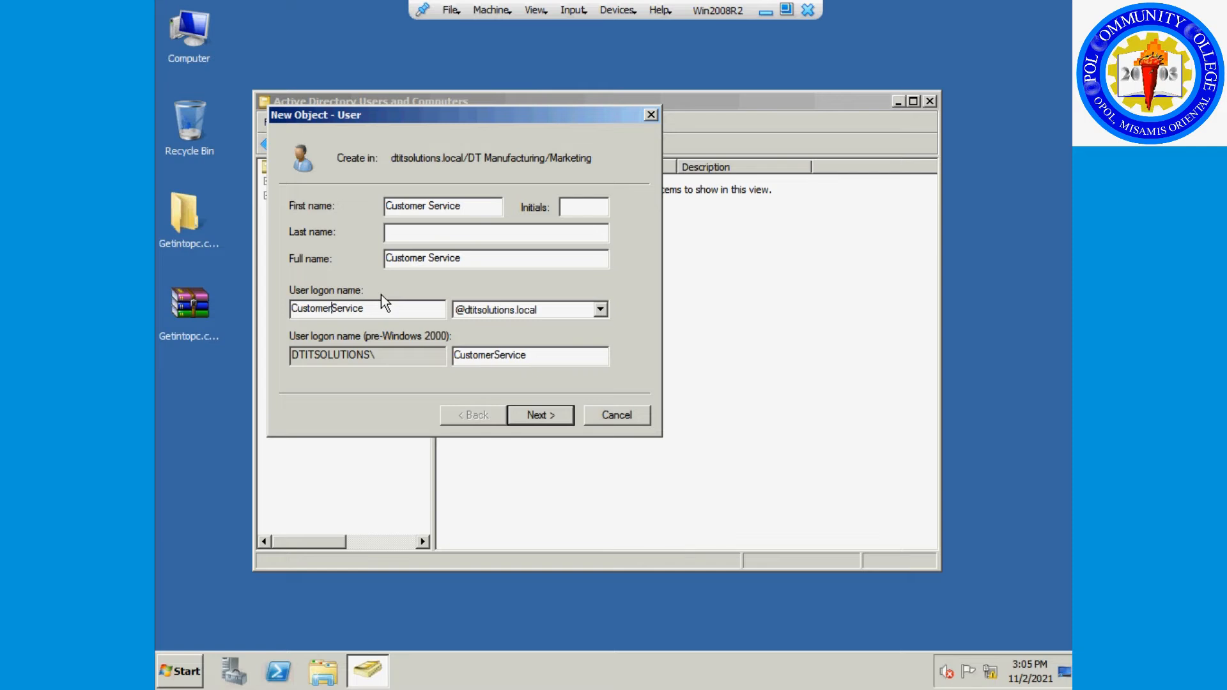
Set and confirm the account's password and finish creating Customer Service.
click(550, 415)
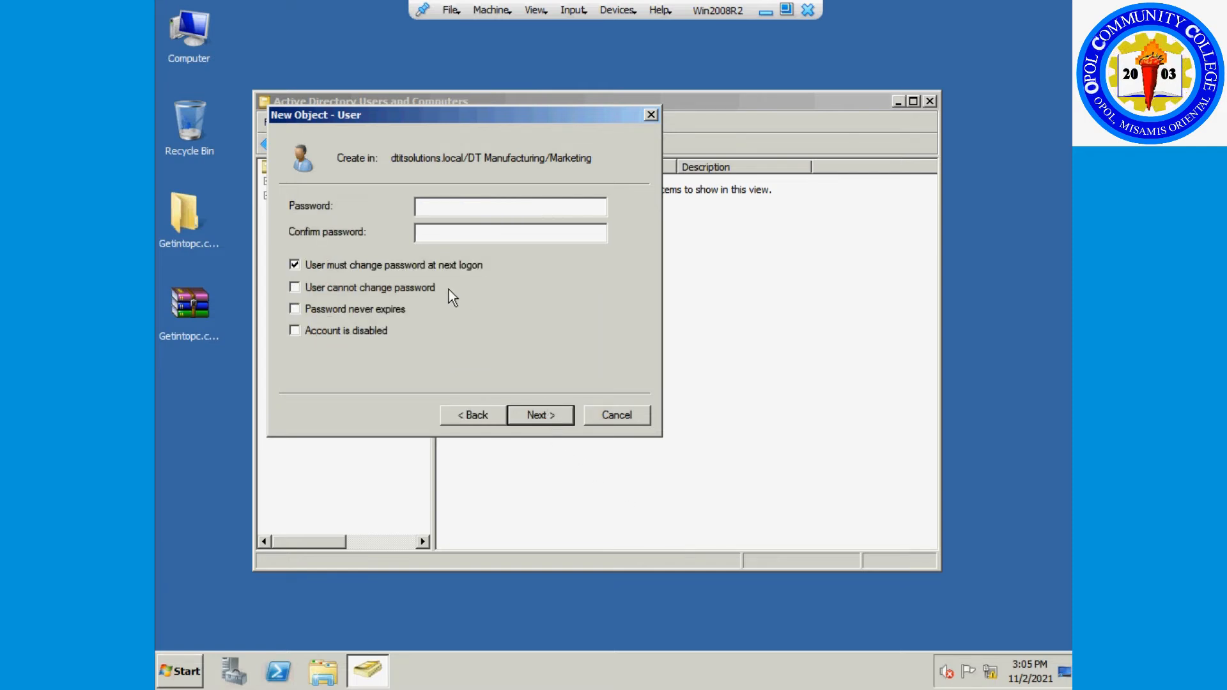
click(441, 206)
text(*******)
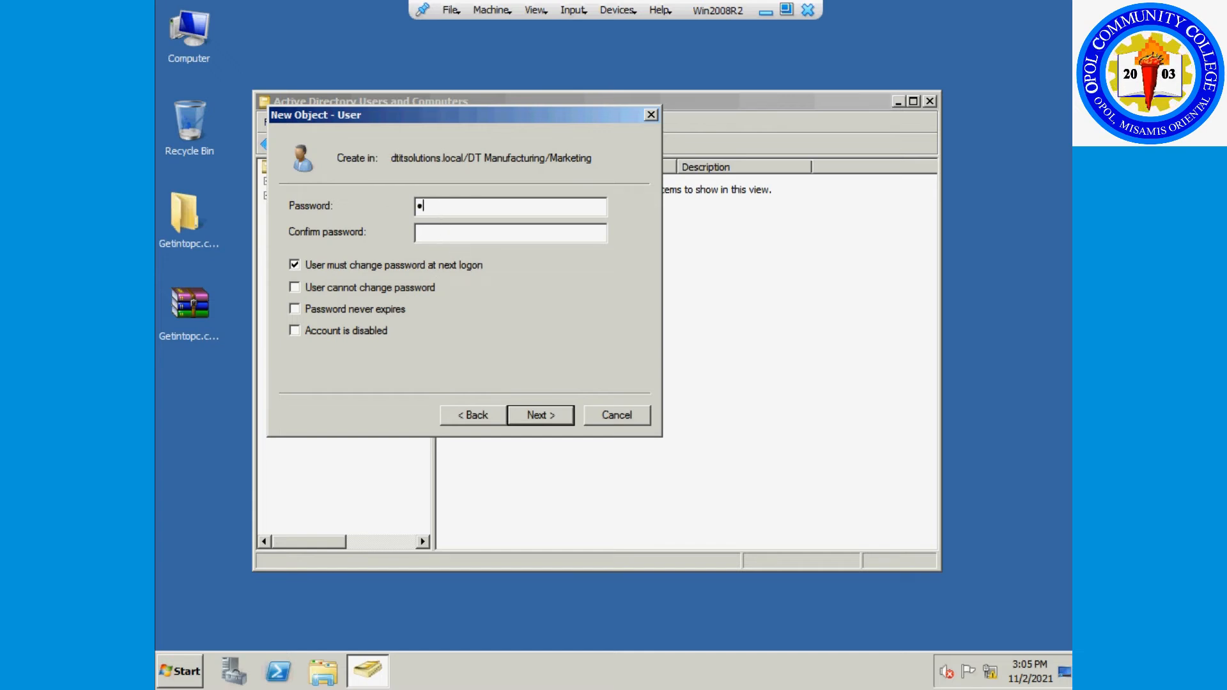
text(**)
key(Tab)
text(********)
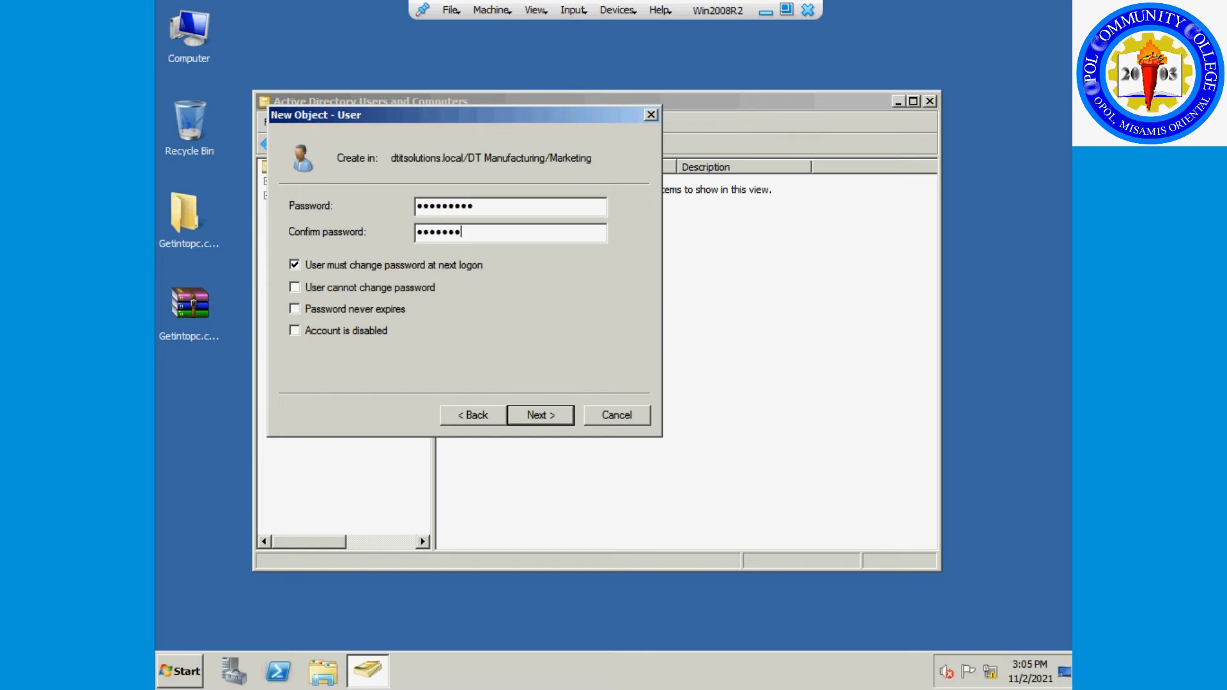
text(*)
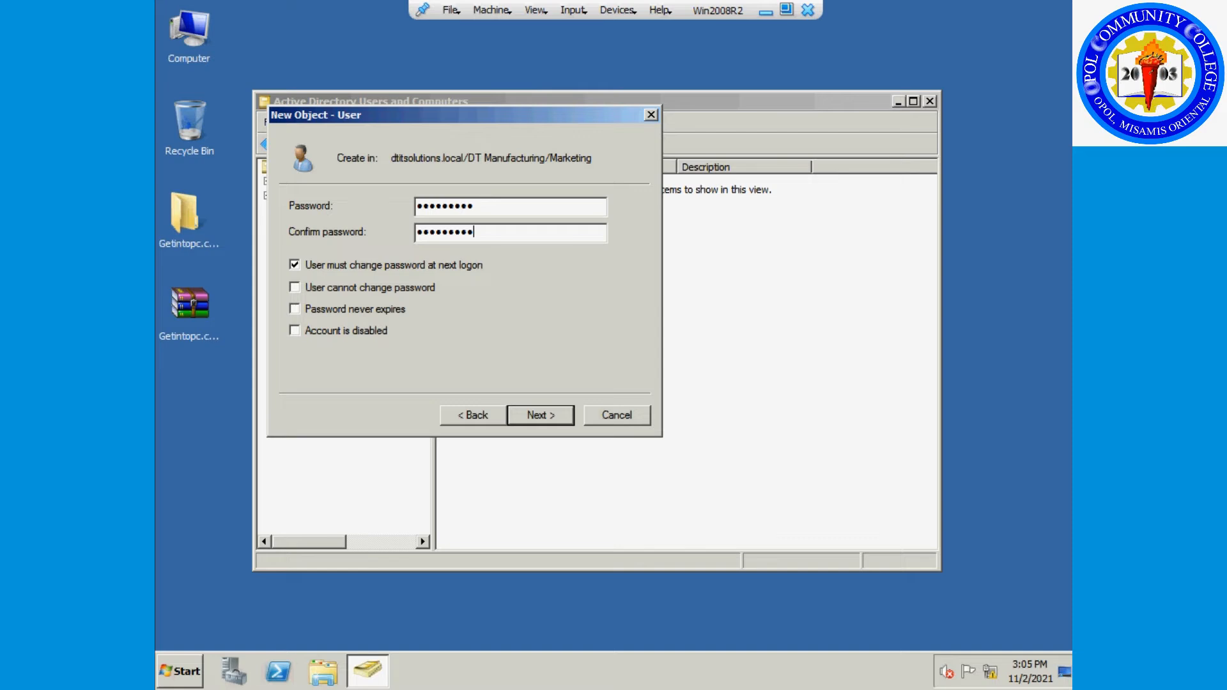
click(552, 409)
click(552, 414)
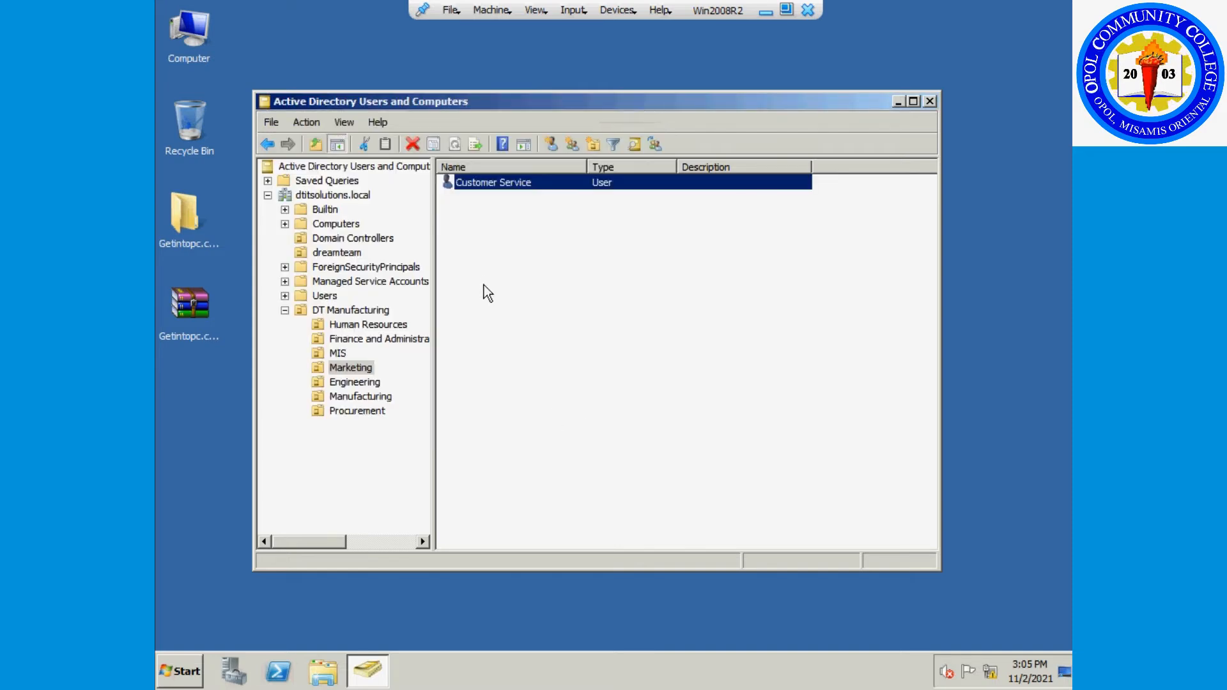
Create a new Marketing user named Domestic Sales with logon name DomesticSales.
right_click(484, 258)
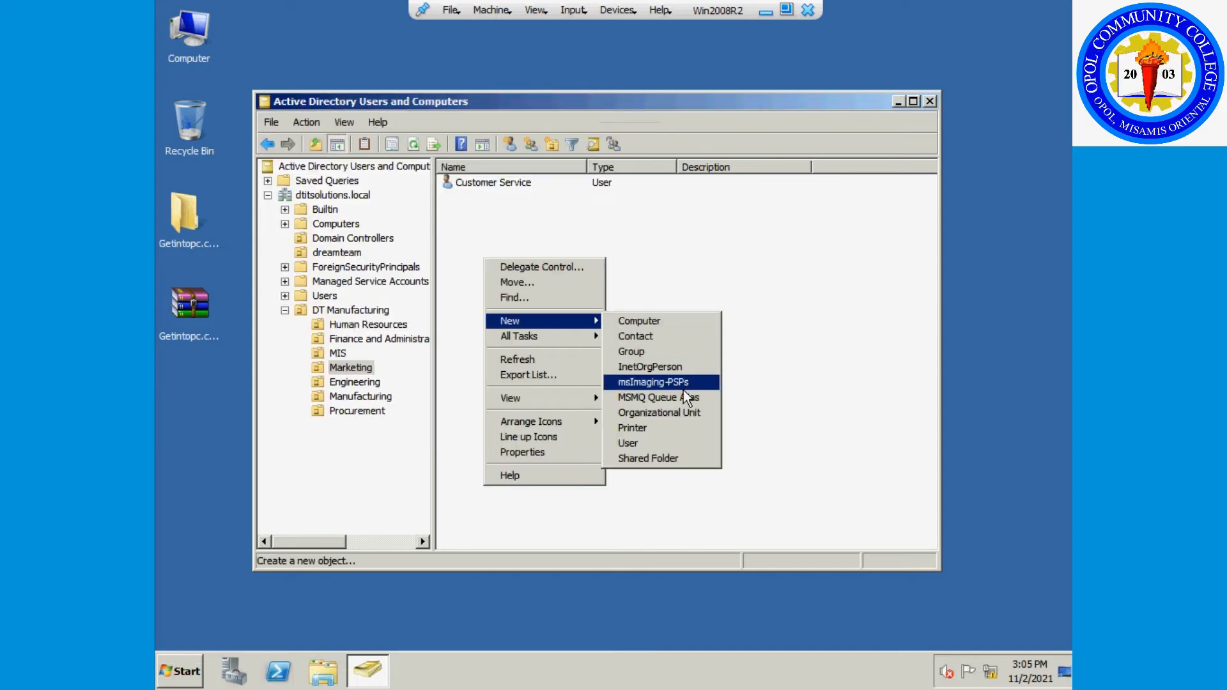
click(652, 442)
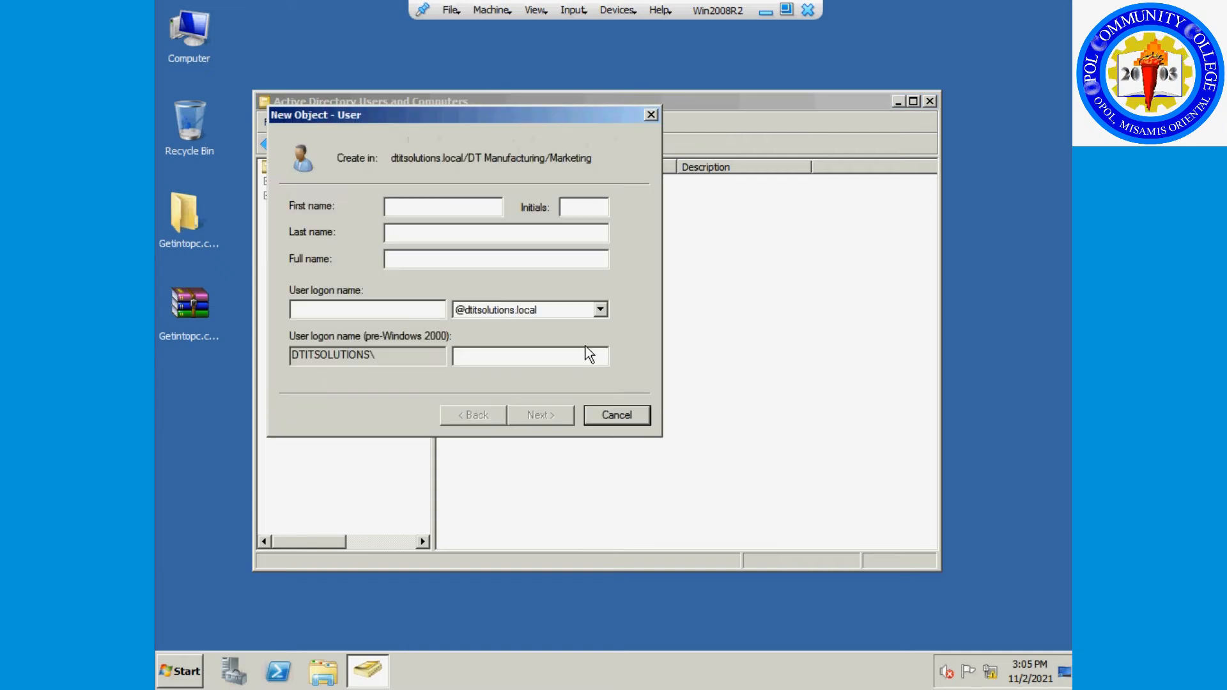
text(Domestic)
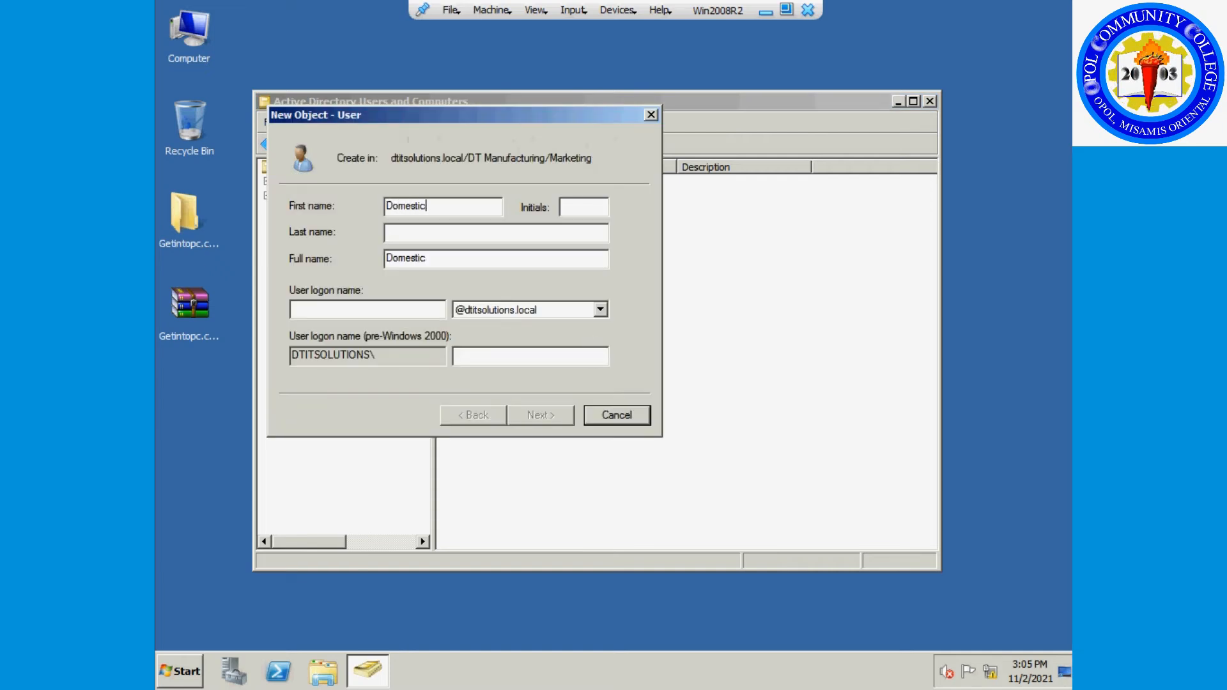
text( Salel)
key(BackSpace)
key(BackSpace)
text(es)
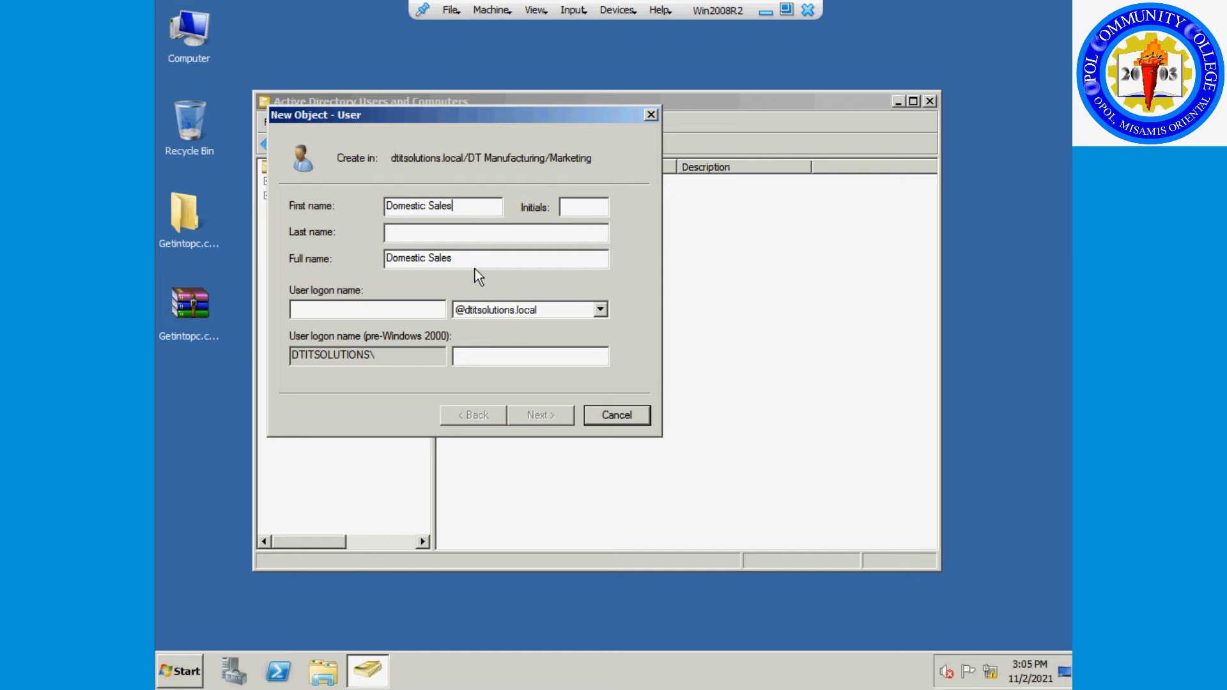
drag(471, 258, 374, 247)
key(ctrl+c)
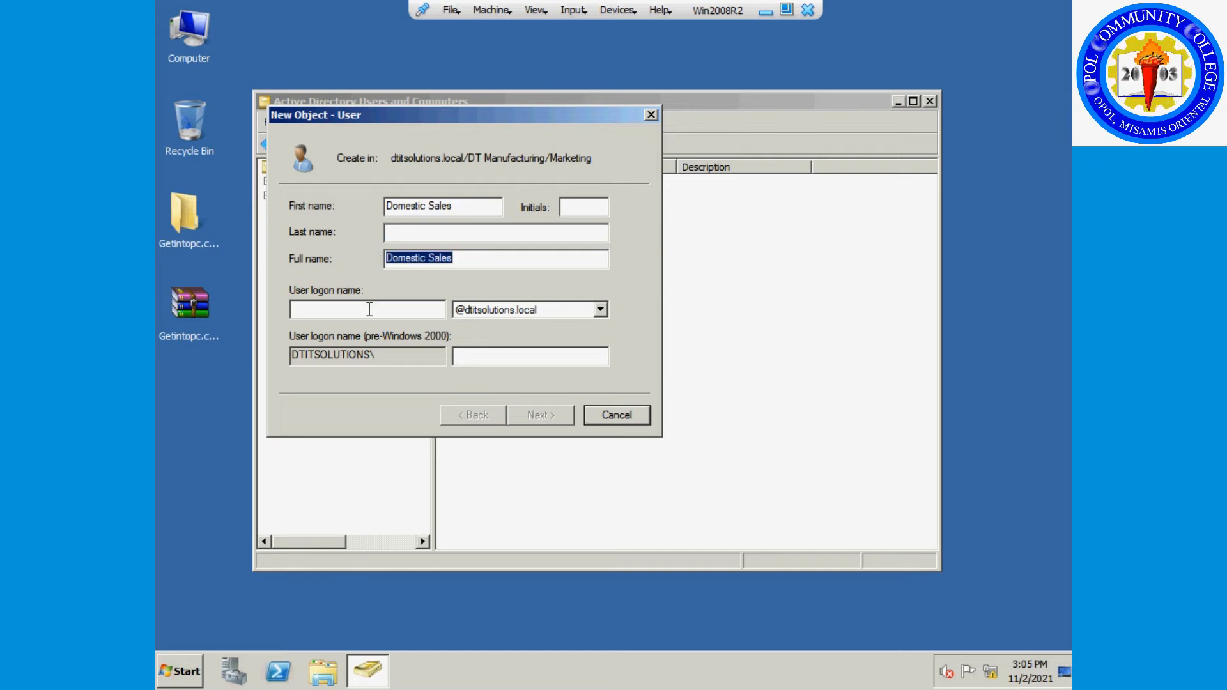
click(370, 309)
key(ctrl+v)
click(332, 309)
key(Delete)
Enter and confirm the password, then finish creating Domestic Sales.
click(526, 418)
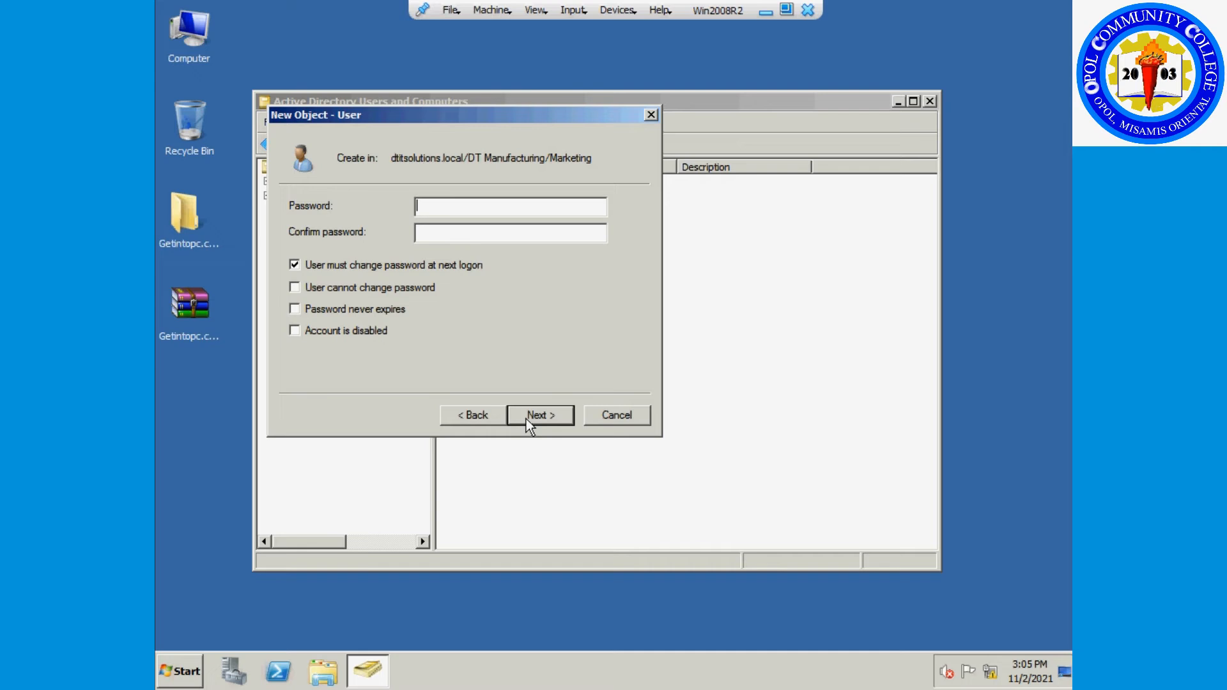
text(P@ssw0rd1)
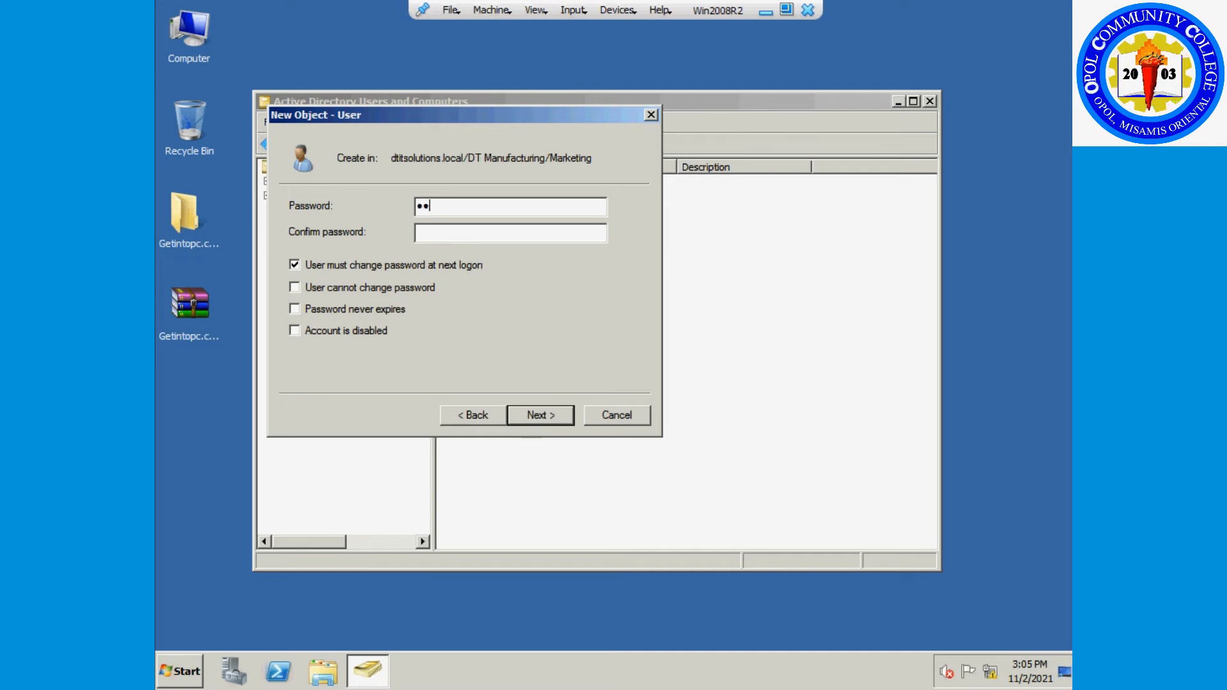
key(Tab)
text(P@ssw)
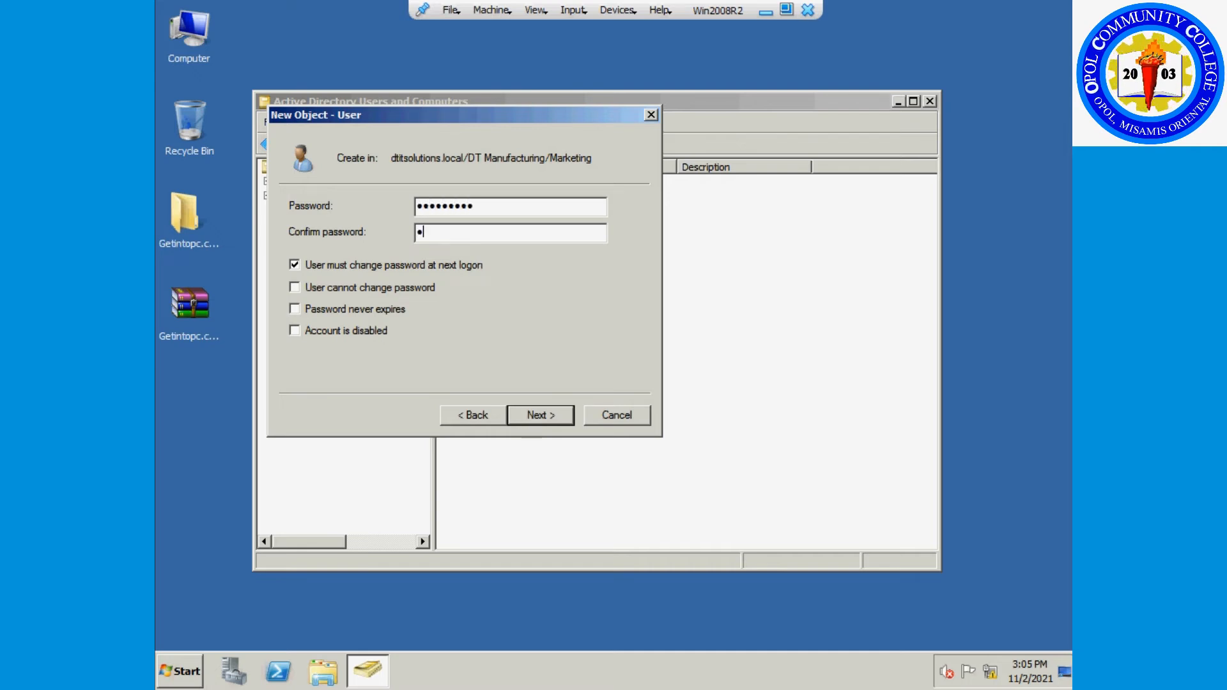
text(0rd1)
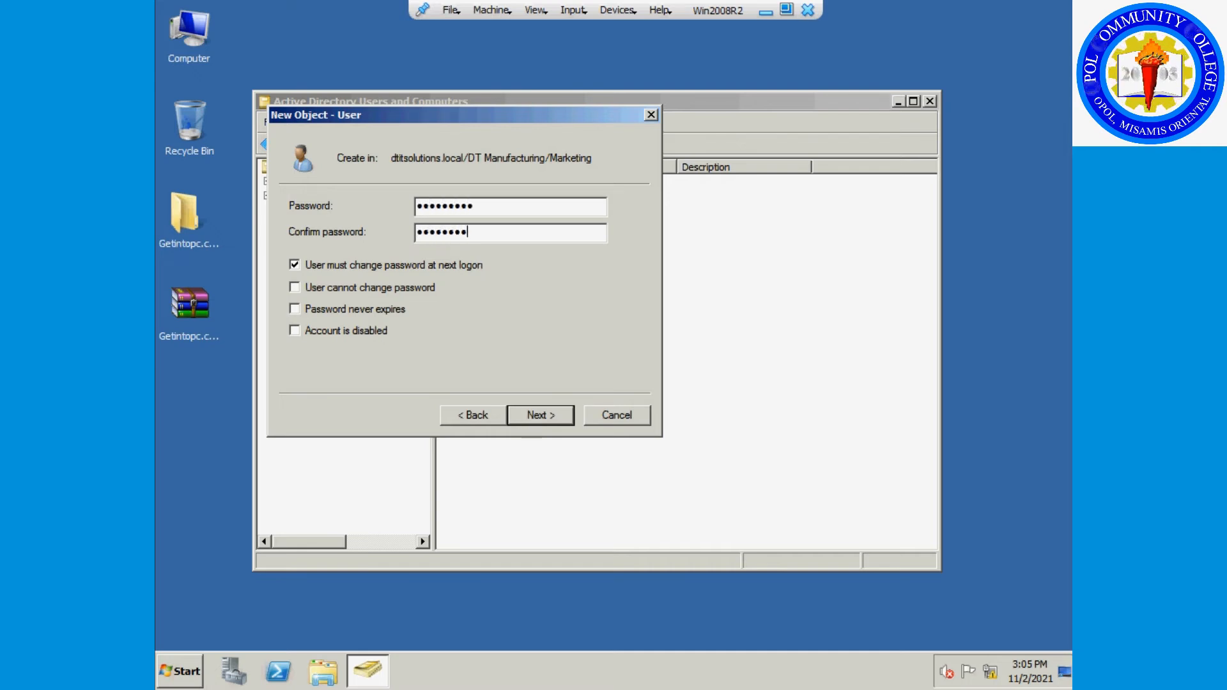
click(515, 420)
click(524, 415)
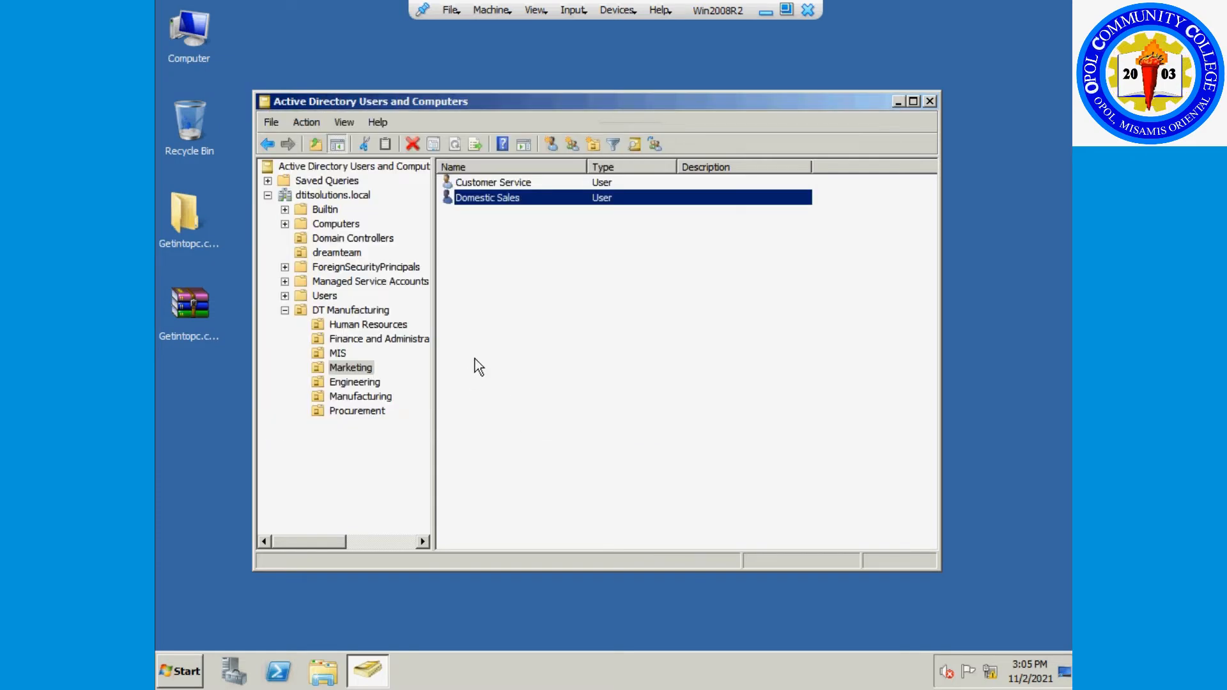
Start a new Marketing user named International Sales with logon name InternationalSales.
right_click(496, 323)
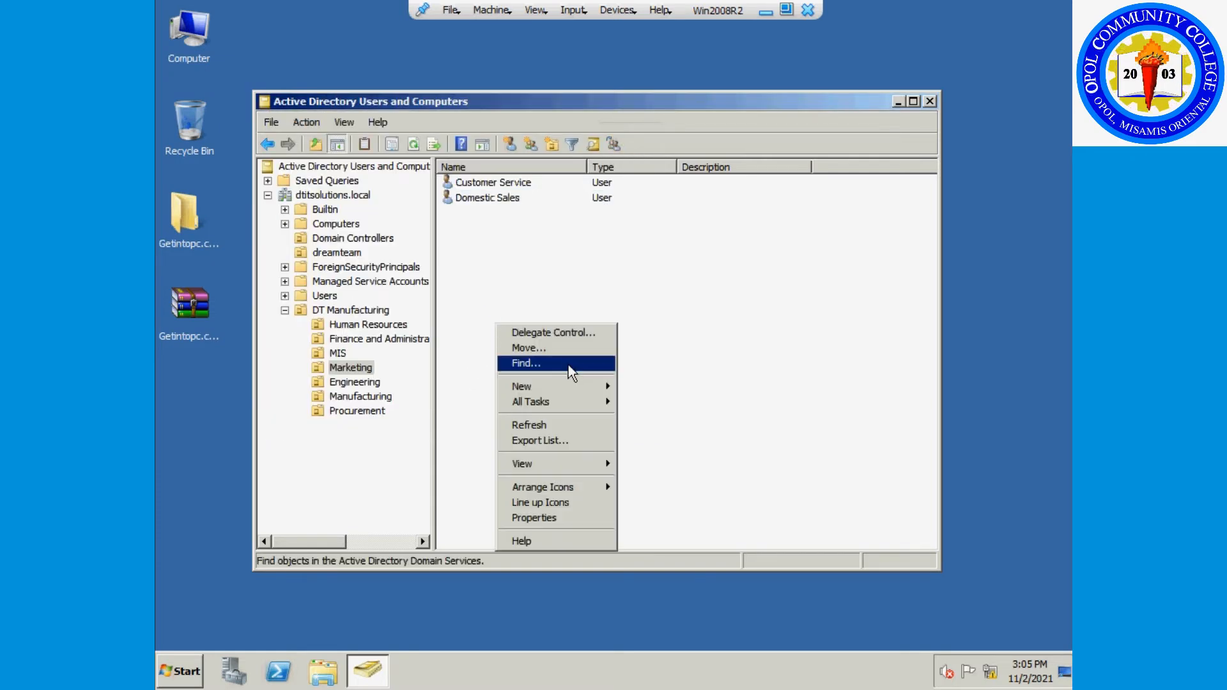
mouse_move(597, 393)
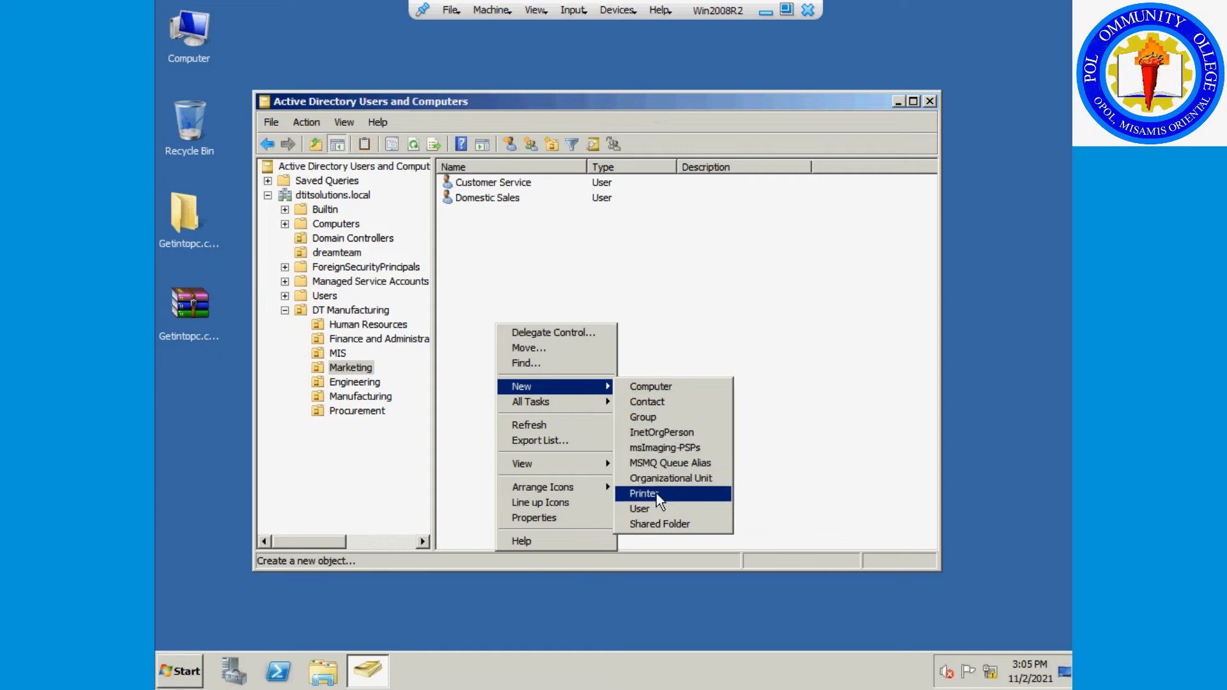
click(640, 509)
text(Inte)
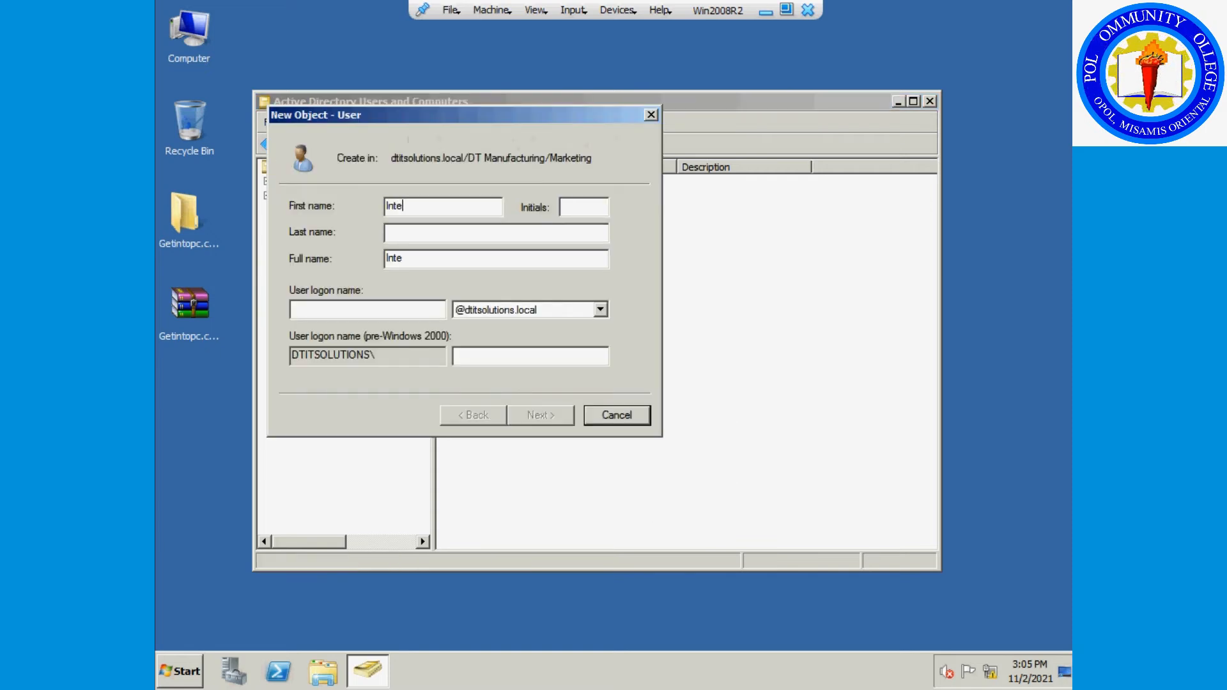
text(rnalio)
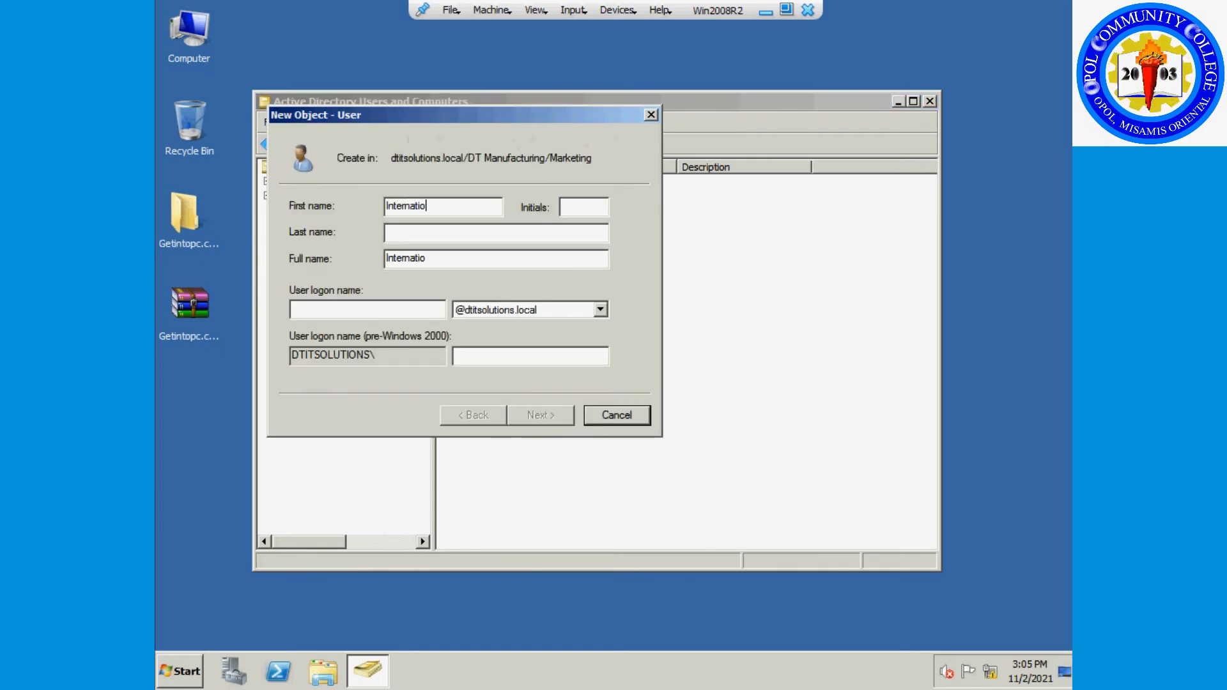
text(nal Sales)
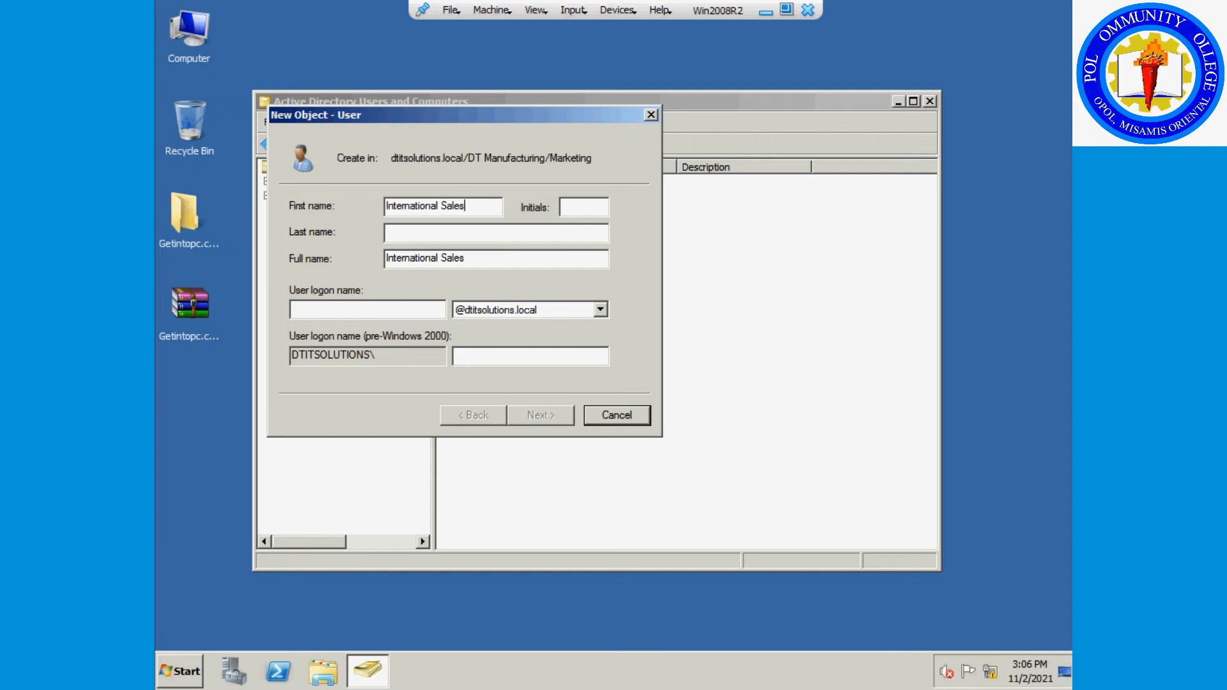
key(shift+Left)
key(shift+Left)
key(shift+Left)
key(shift+Left)
key(shift+Left)
key(shift+Left)
key(shift+Left)
key(shift+Left)
key(shift+Left)
key(shift+Left)
key(shift+Left)
key(shift+Left)
key(shift+Left)
key(shift+Left)
key(shift+Left)
key(shift+Left)
key(shift+Left)
key(shift+Left)
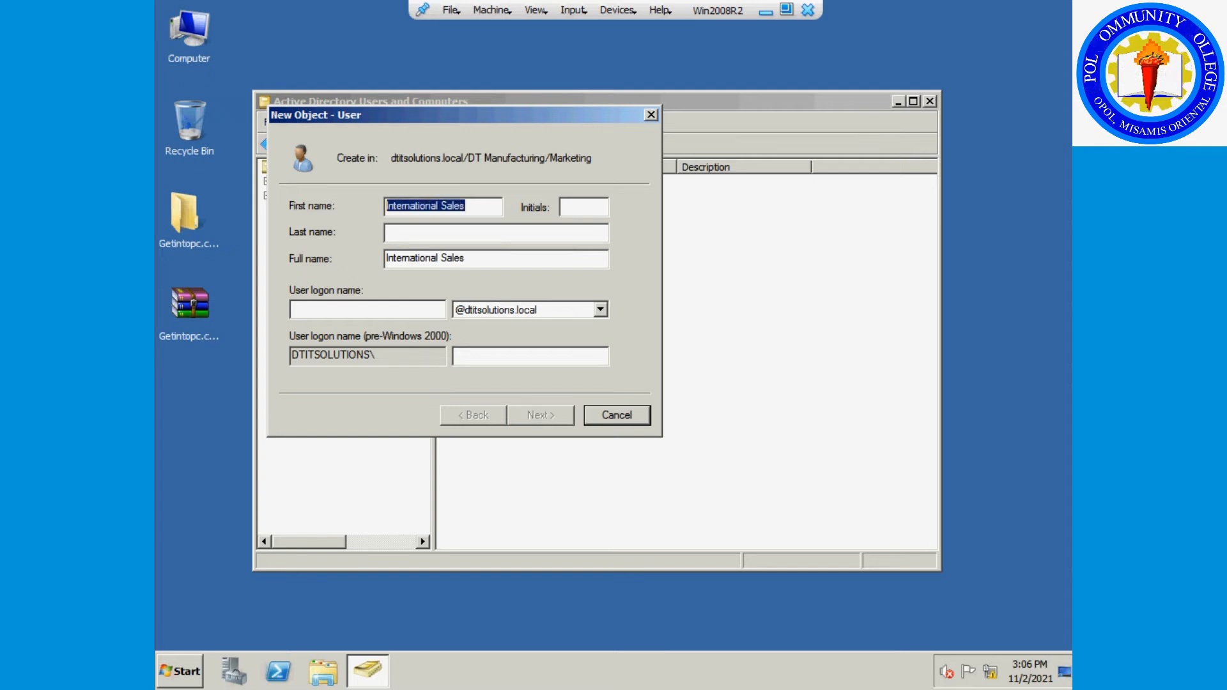
click(412, 312)
key(ctrl+v)
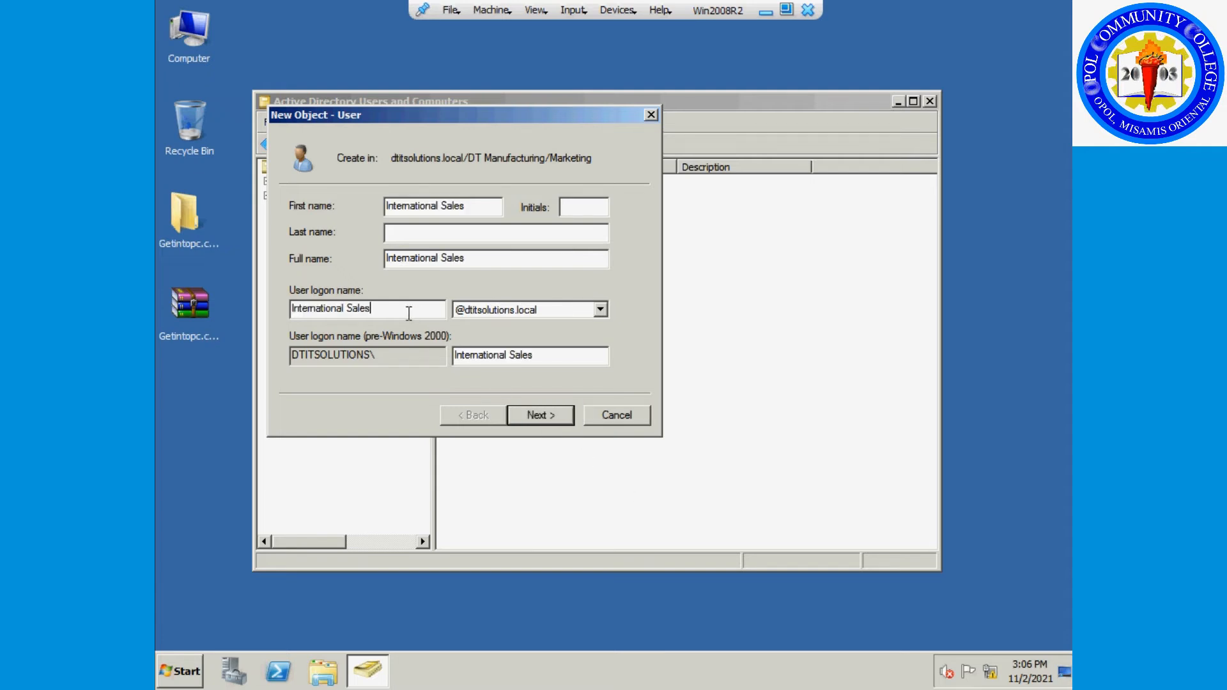
drag(343, 306, 358, 305)
key(Left)
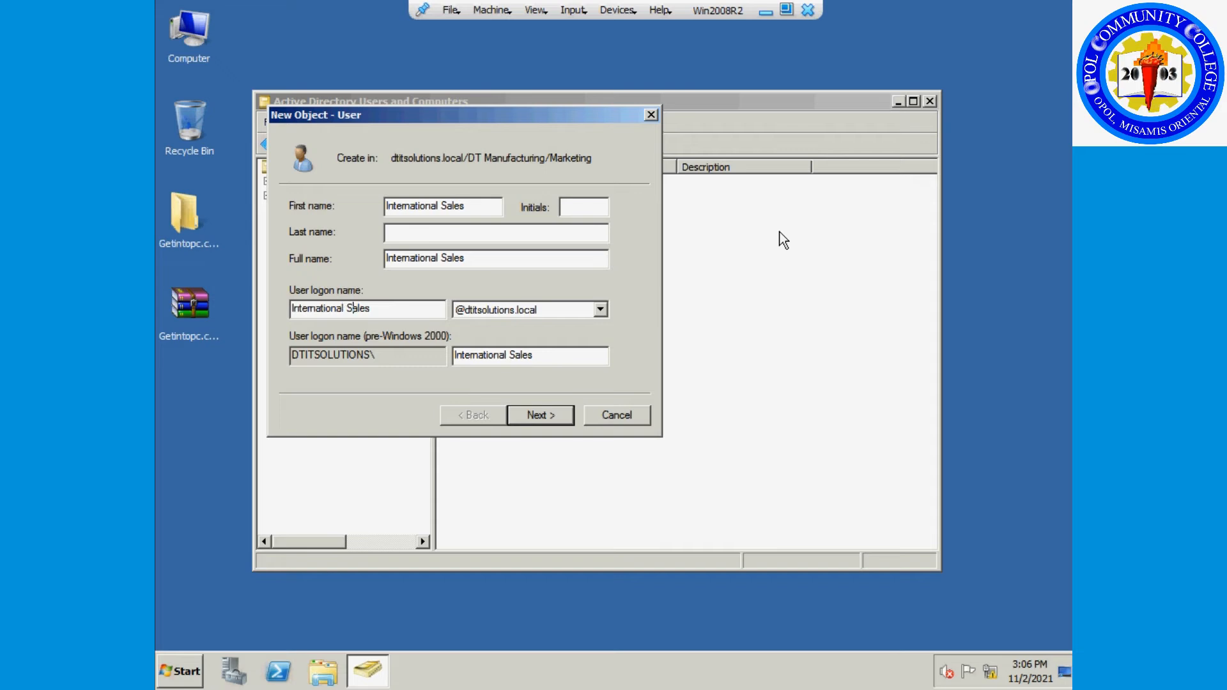
key(Left)
key(BackSpace)
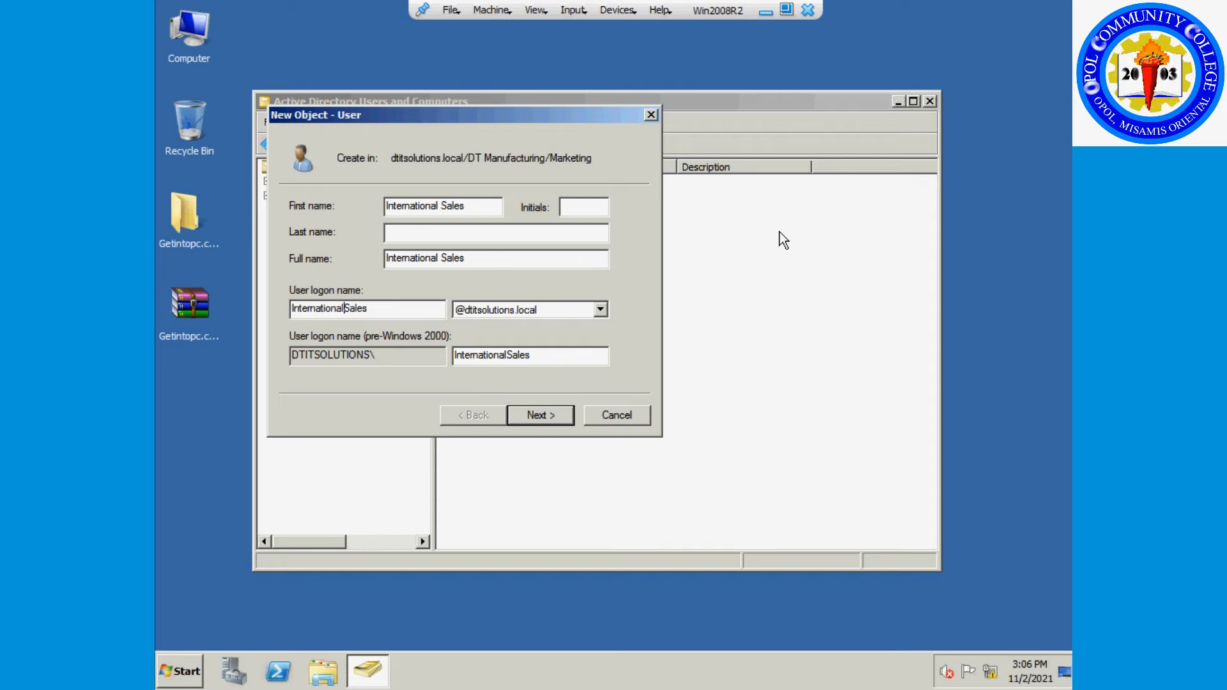
Enter and confirm the initial password, finish the wizard, and open the Engineering OU.
click(535, 415)
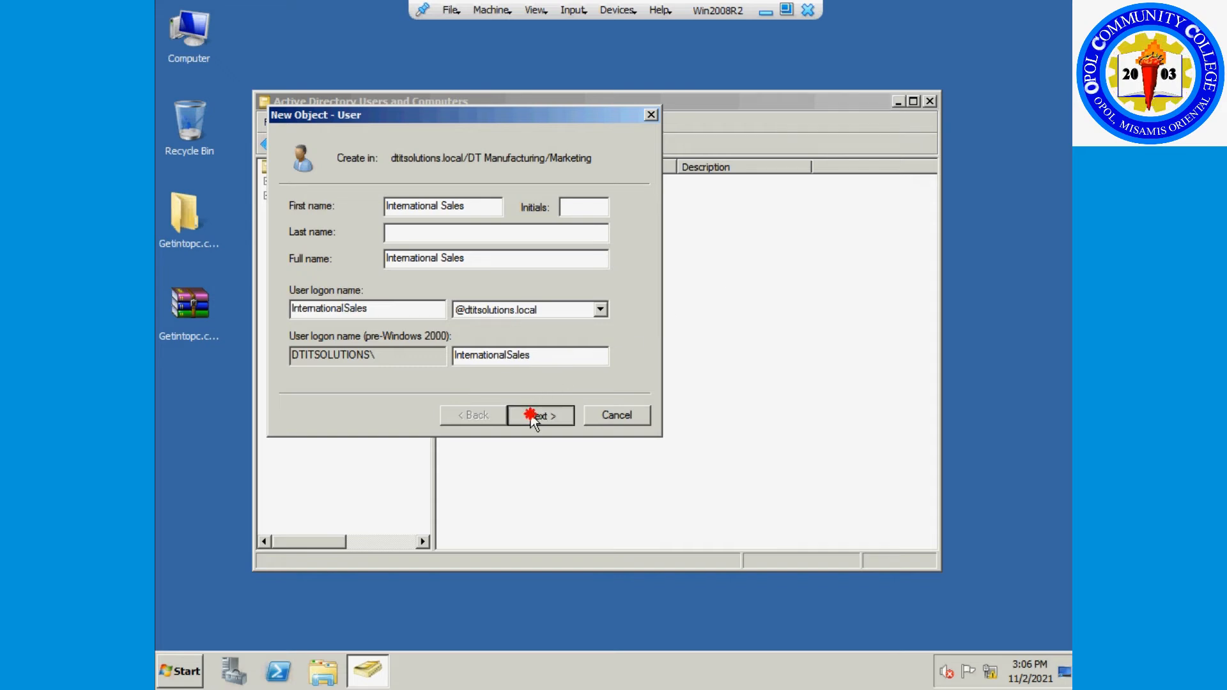
text(P@ssw0rd1)
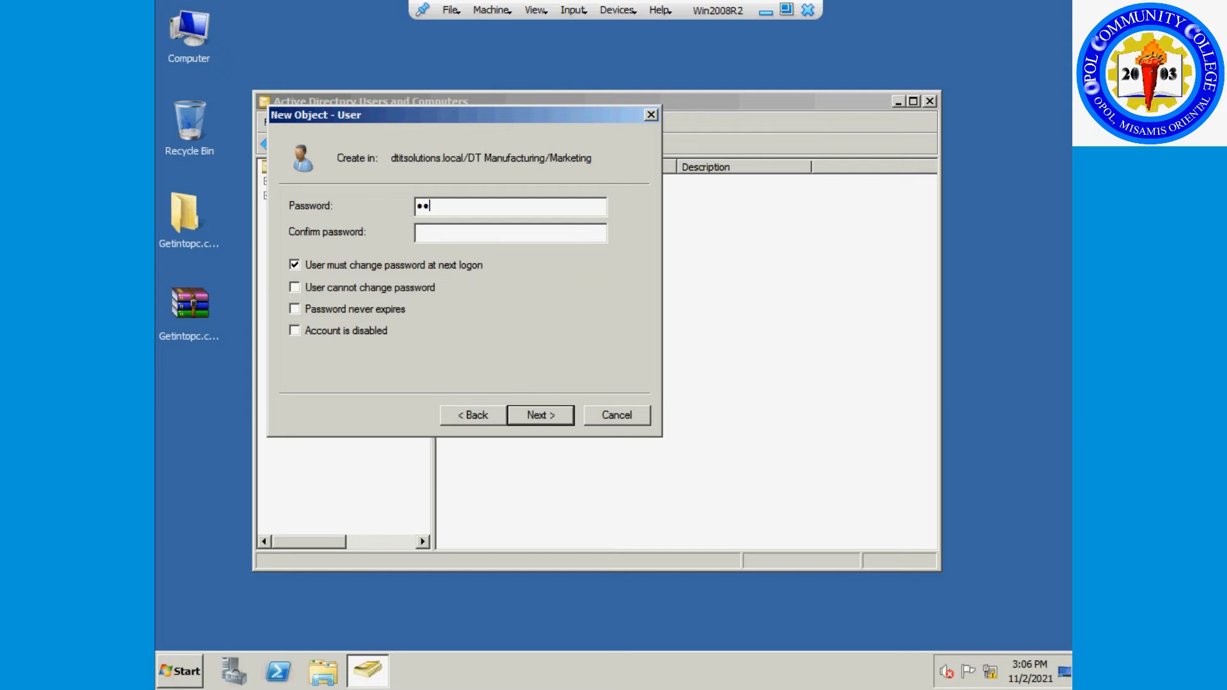
key(Tab)
text(P@ssw0rd1)
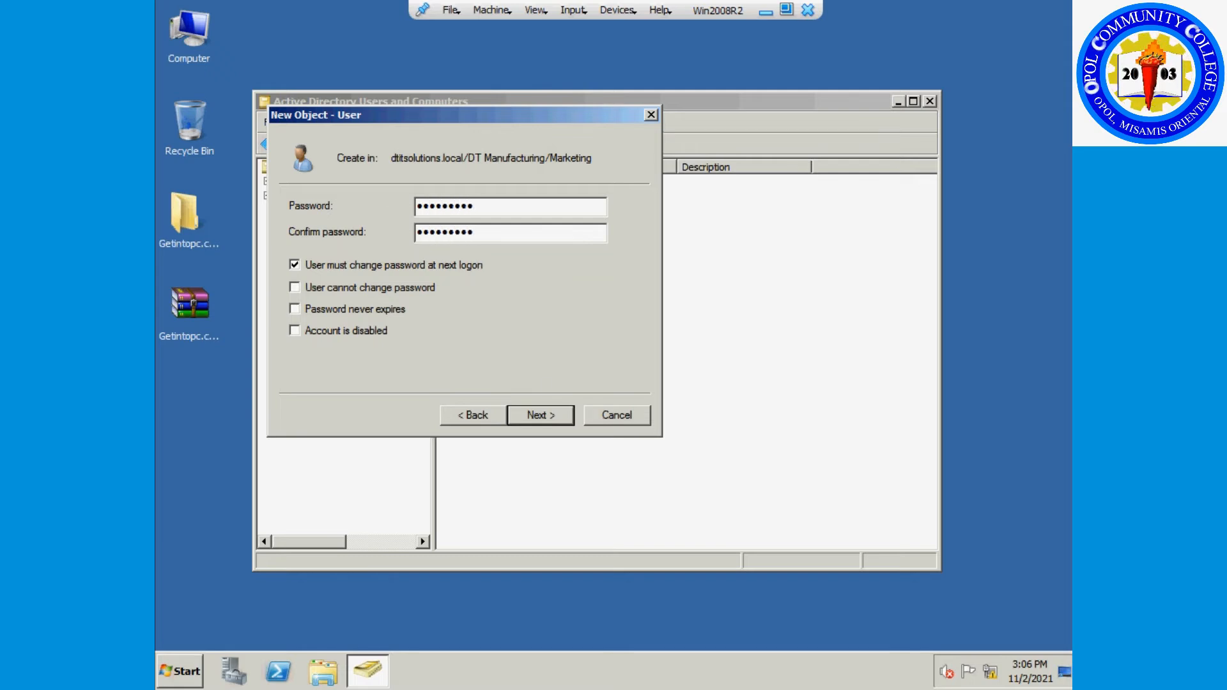
click(555, 416)
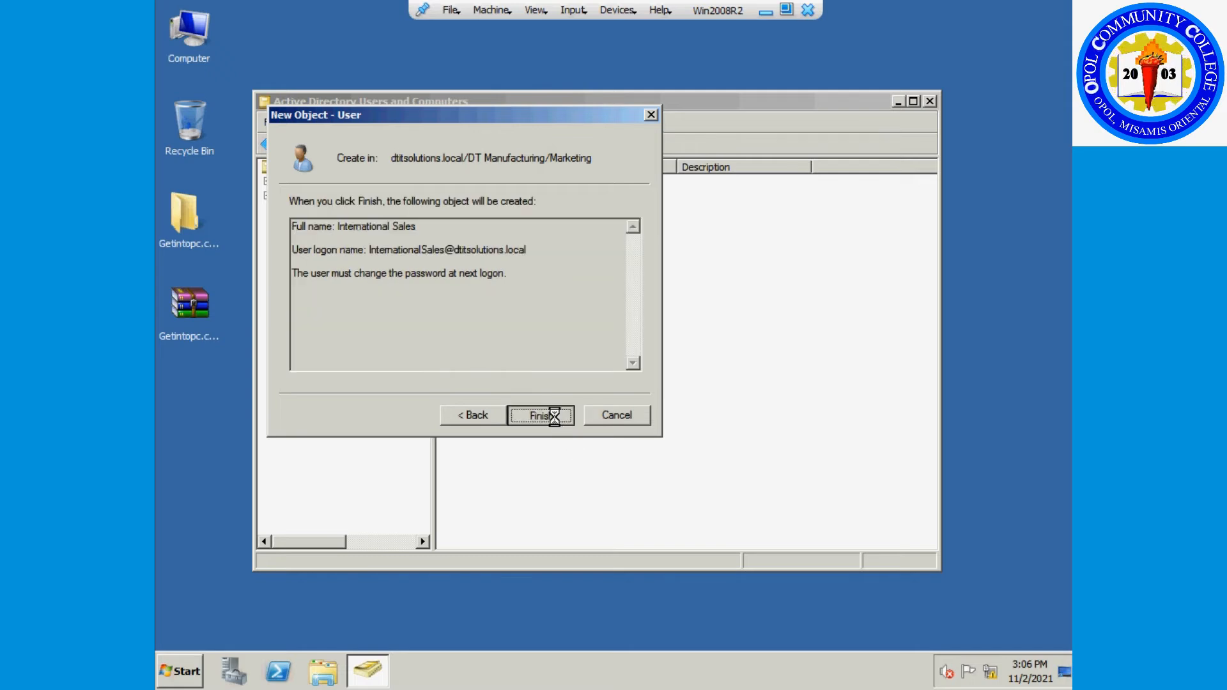
click(554, 416)
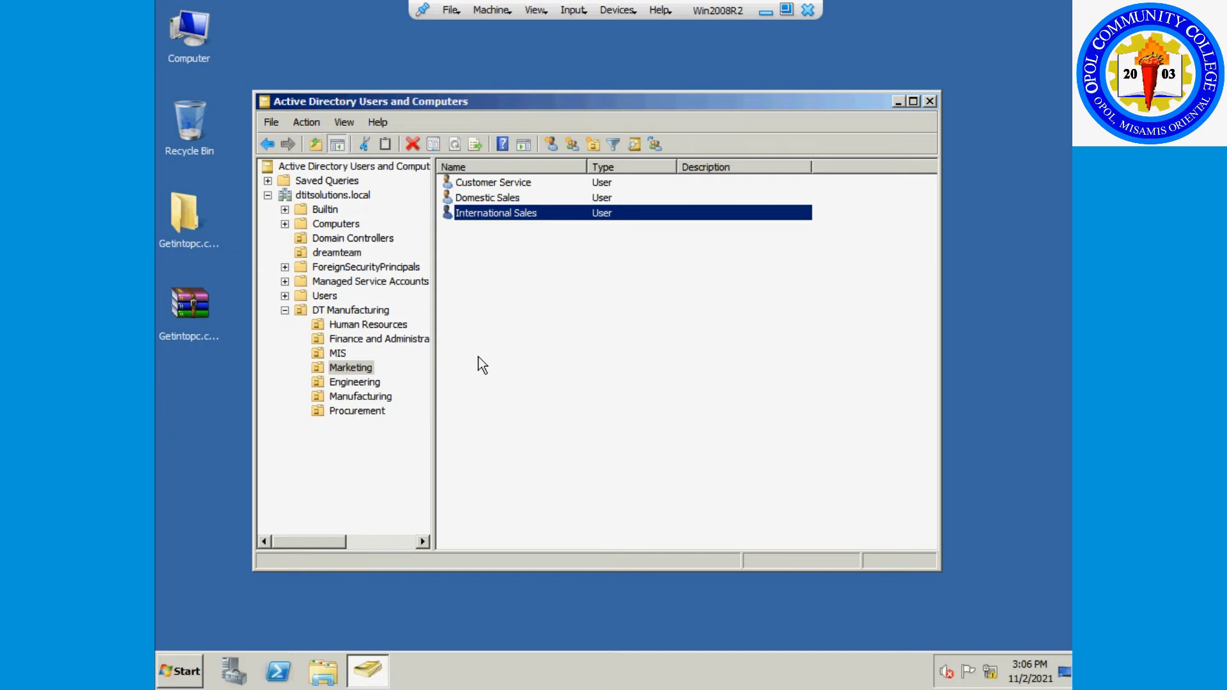
click(370, 382)
Start a new user in Engineering with first name Electronics Engineering.
right_click(495, 275)
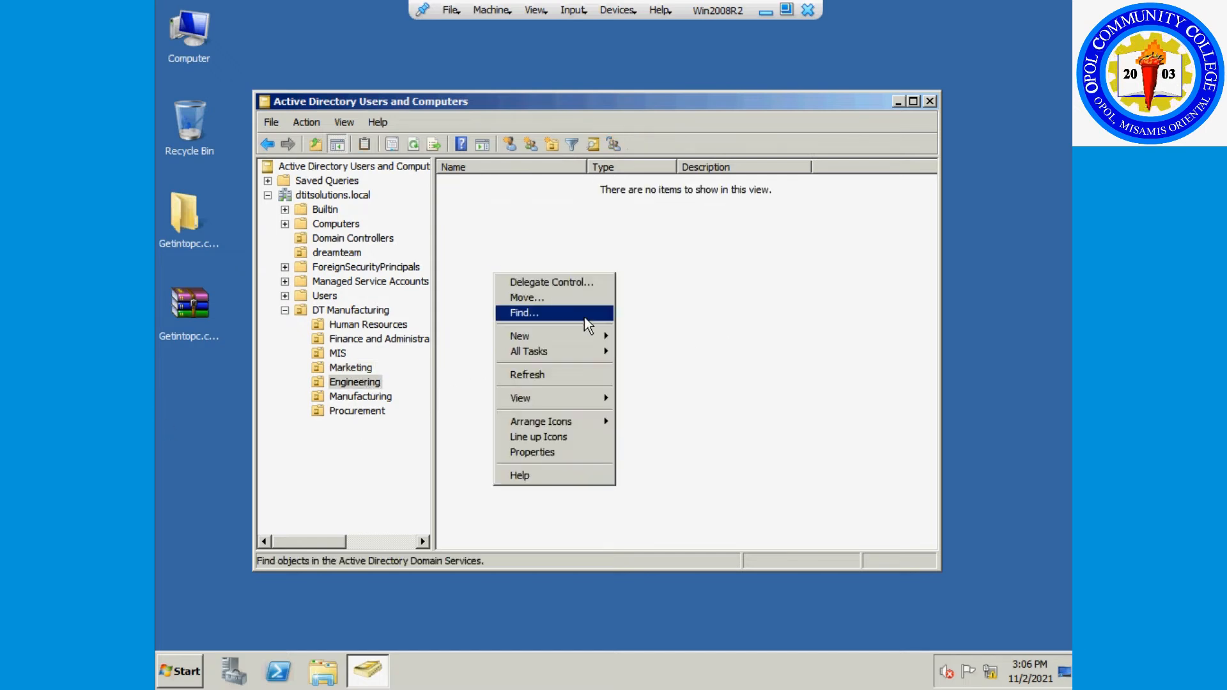
mouse_move(575, 338)
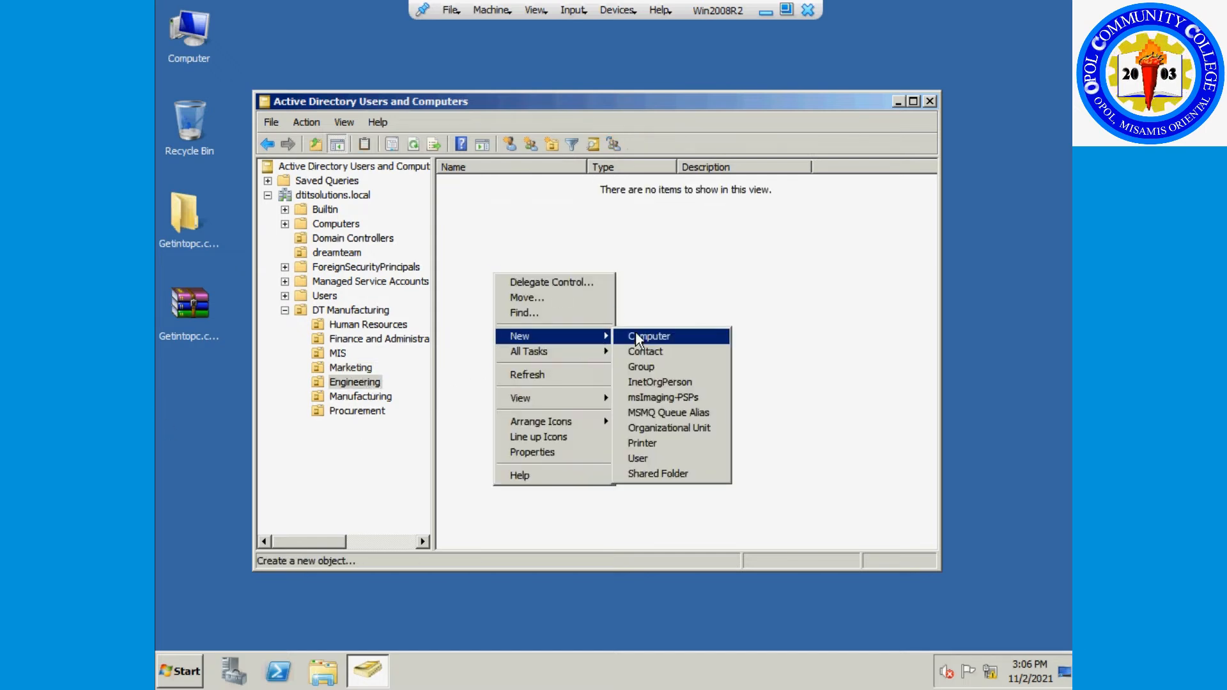
click(646, 457)
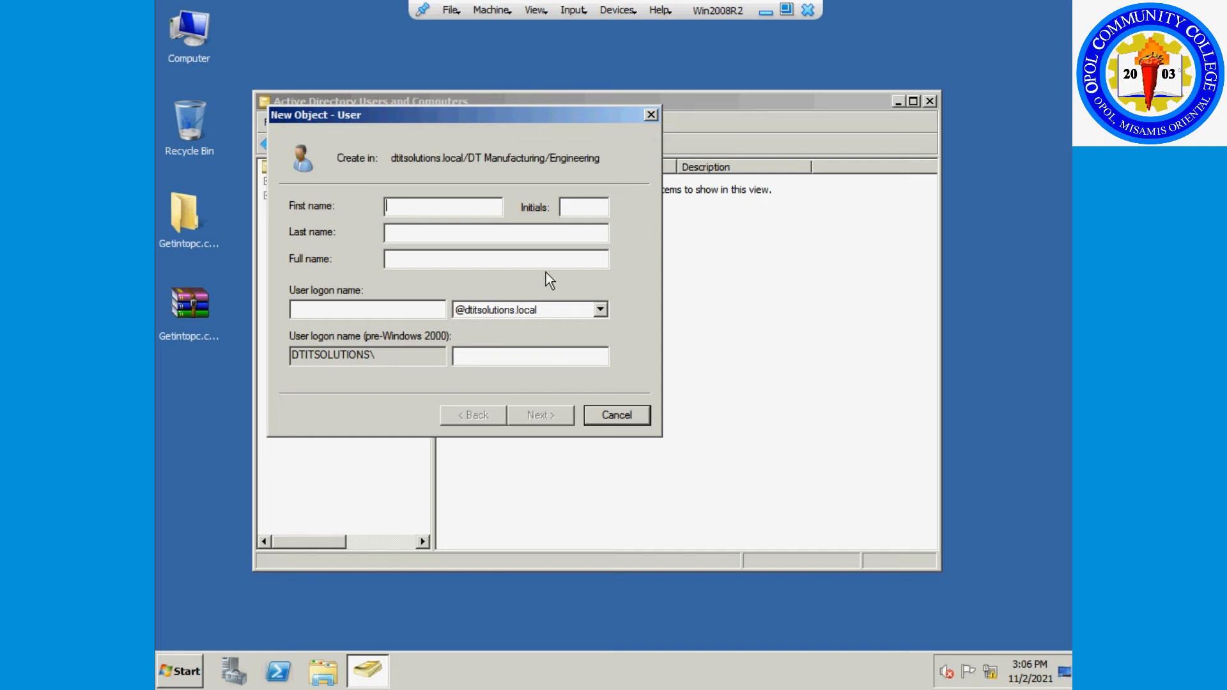
text(Electroni)
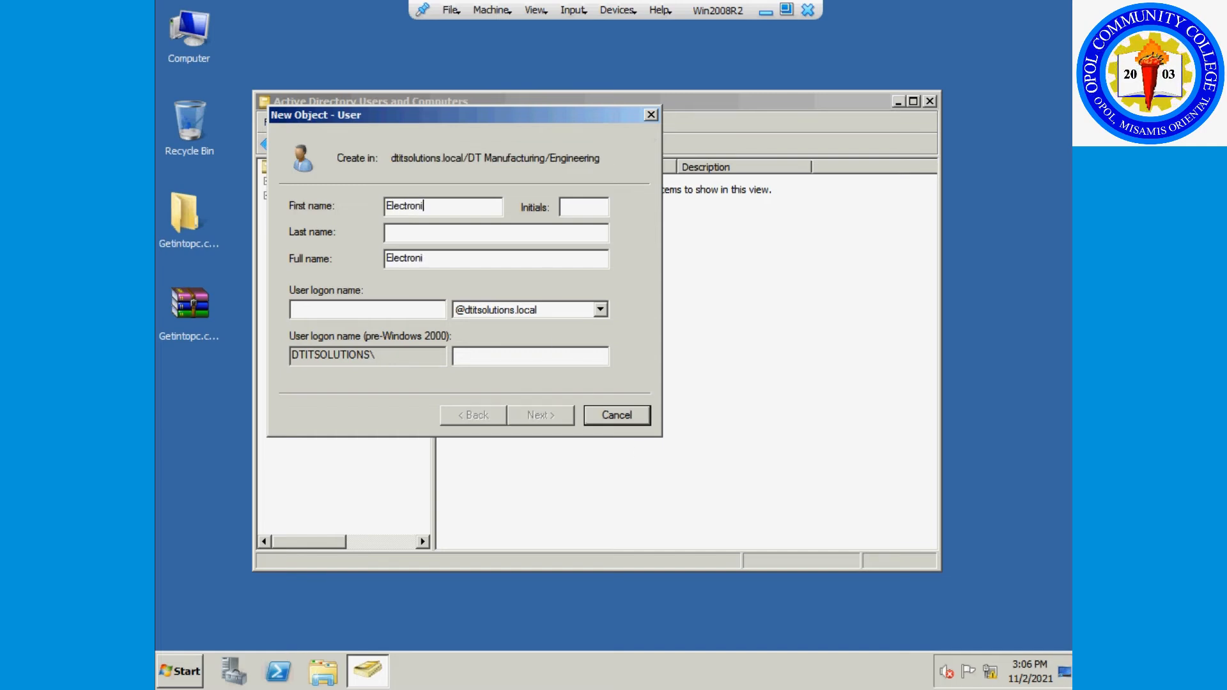
text(cs Engi)
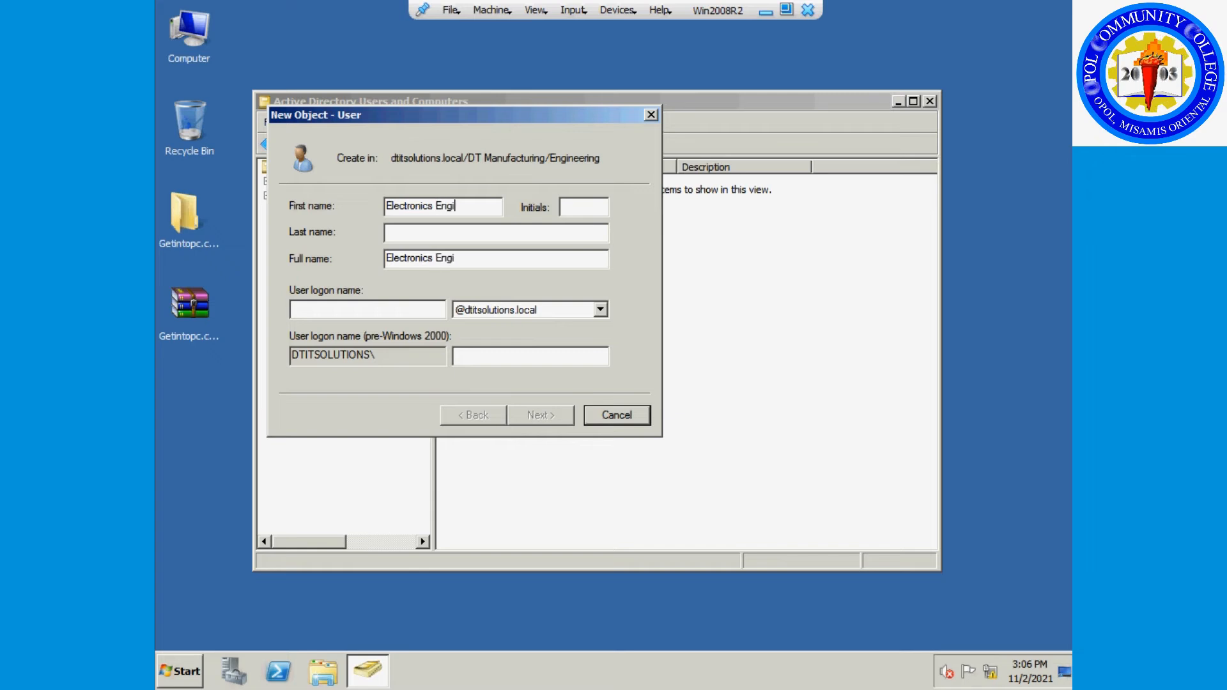
text(neering)
Set the Electronics Engineering logon name to EE.
drag(487, 205, 386, 205)
key(ctrl+c)
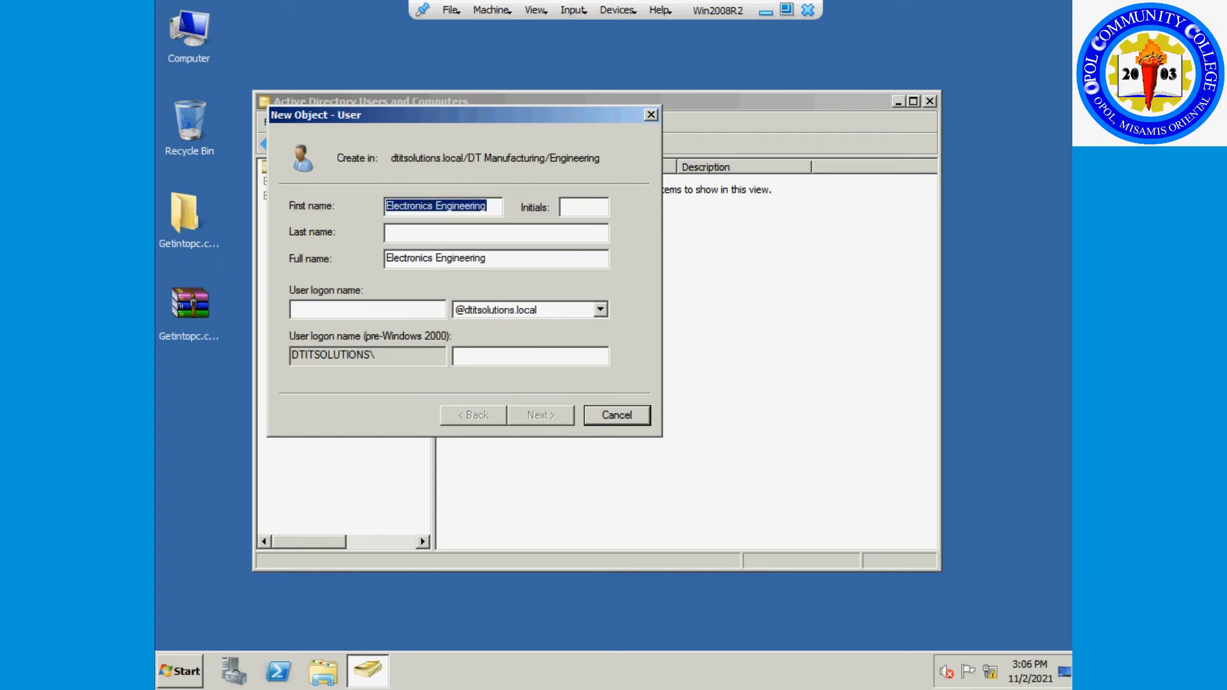
click(372, 315)
key(ctrl+v)
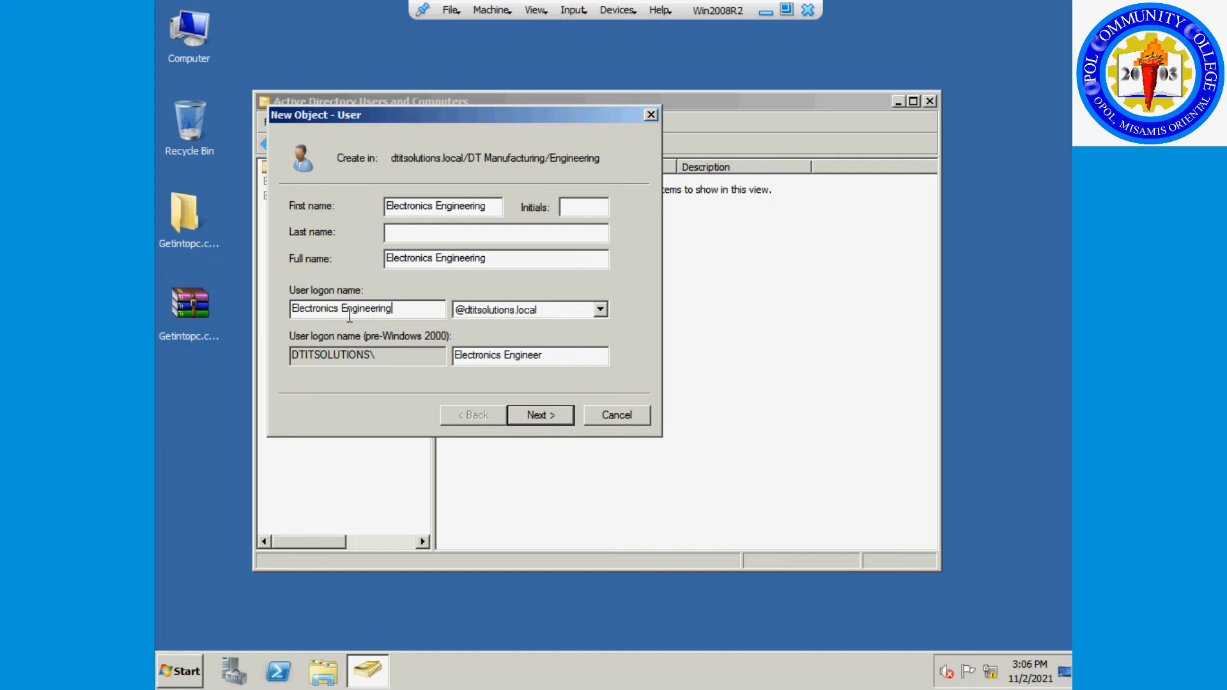
key(ctrl+Left)
key(BackSpace)
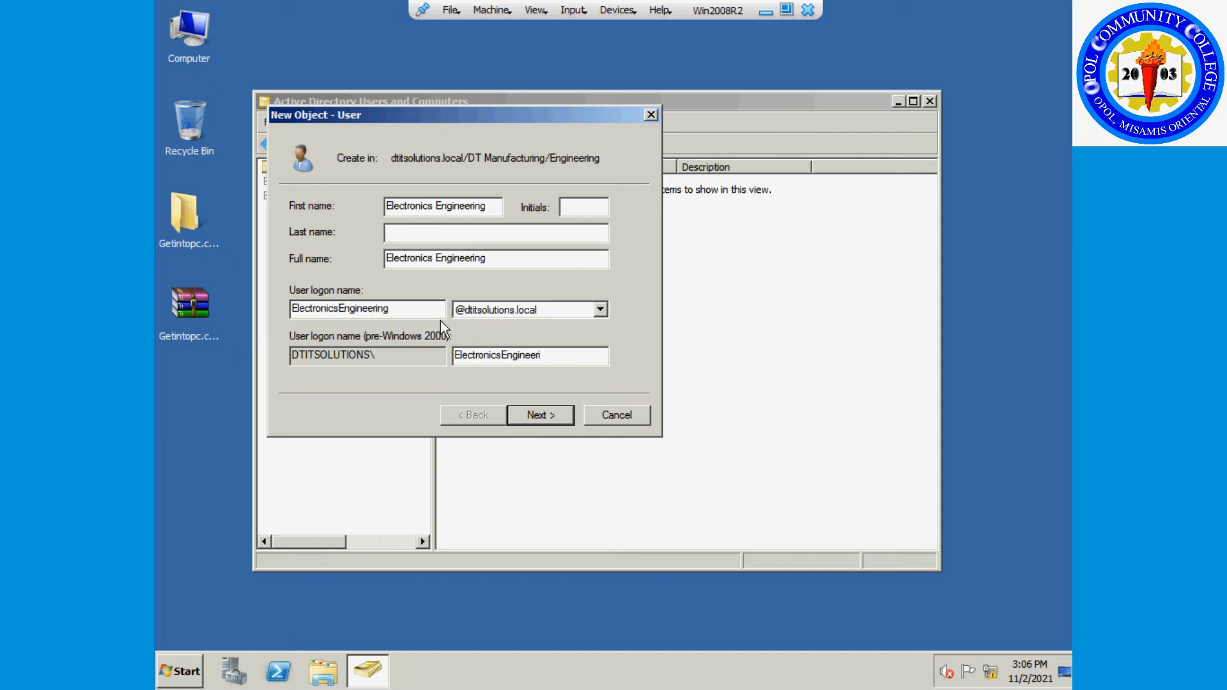
key(End)
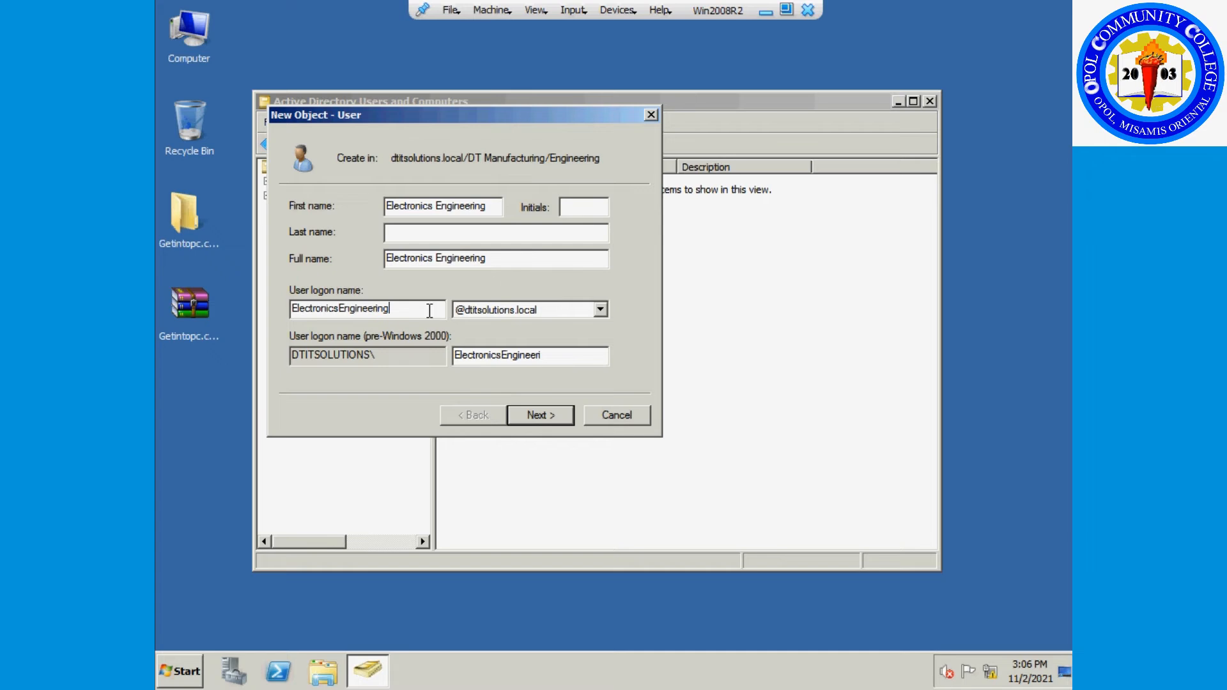
key(BackSpace)
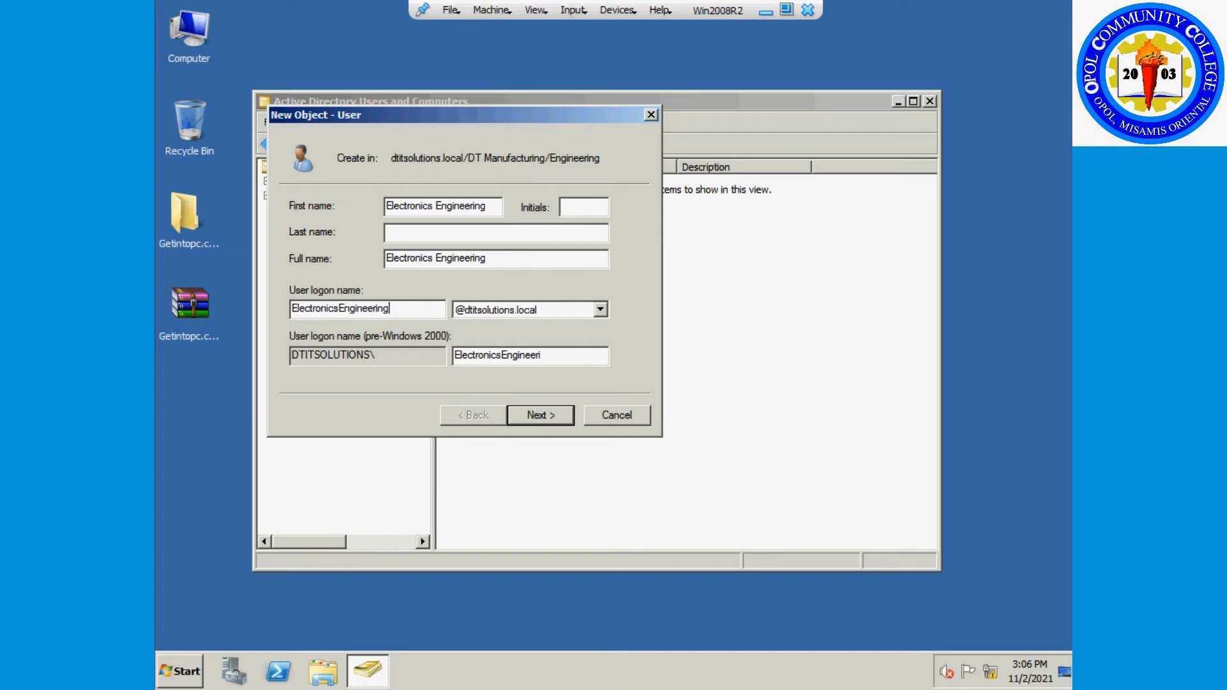
key(BackSpace)
key(BackSpace)
key(BackSpace)
key(BackSpace)
key(BackSpace)
key(BackSpace)
key(BackSpace)
key(BackSpace)
key(BackSpace)
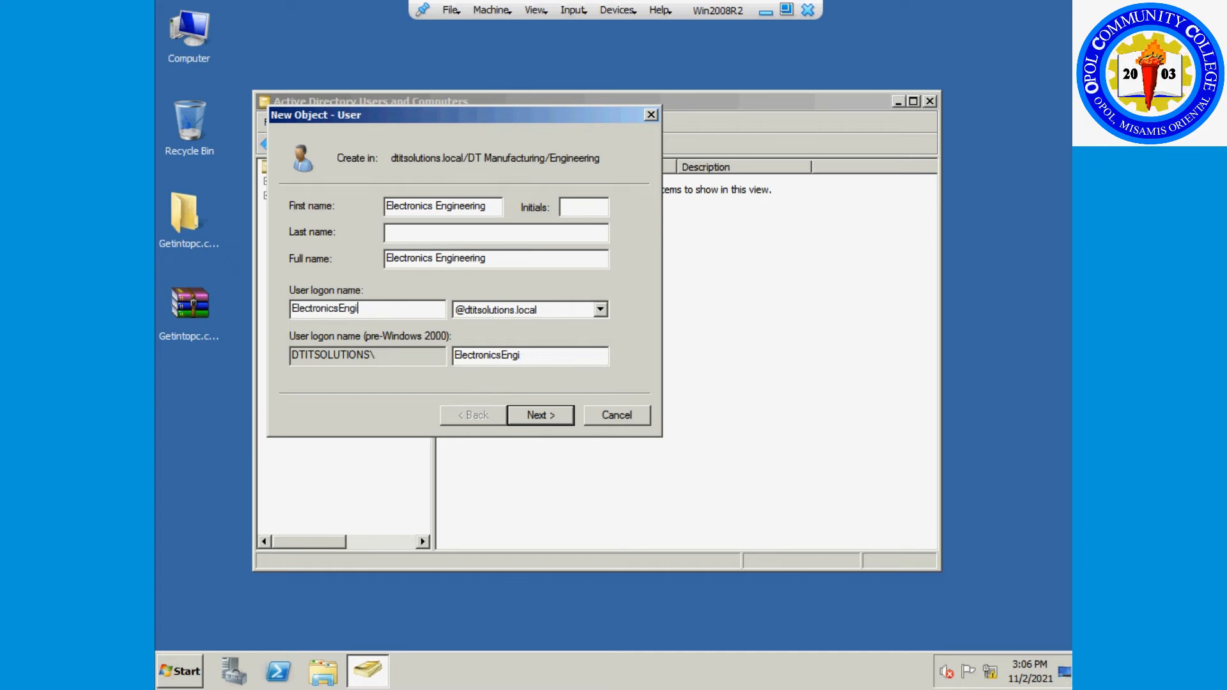
key(BackSpace)
key(BackSpace)
key(BackSpace)
key(BackSpace)
key(BackSpace)
key(BackSpace)
key(BackSpace)
key(BackSpace)
key(BackSpace)
key(BackSpace)
key(BackSpace)
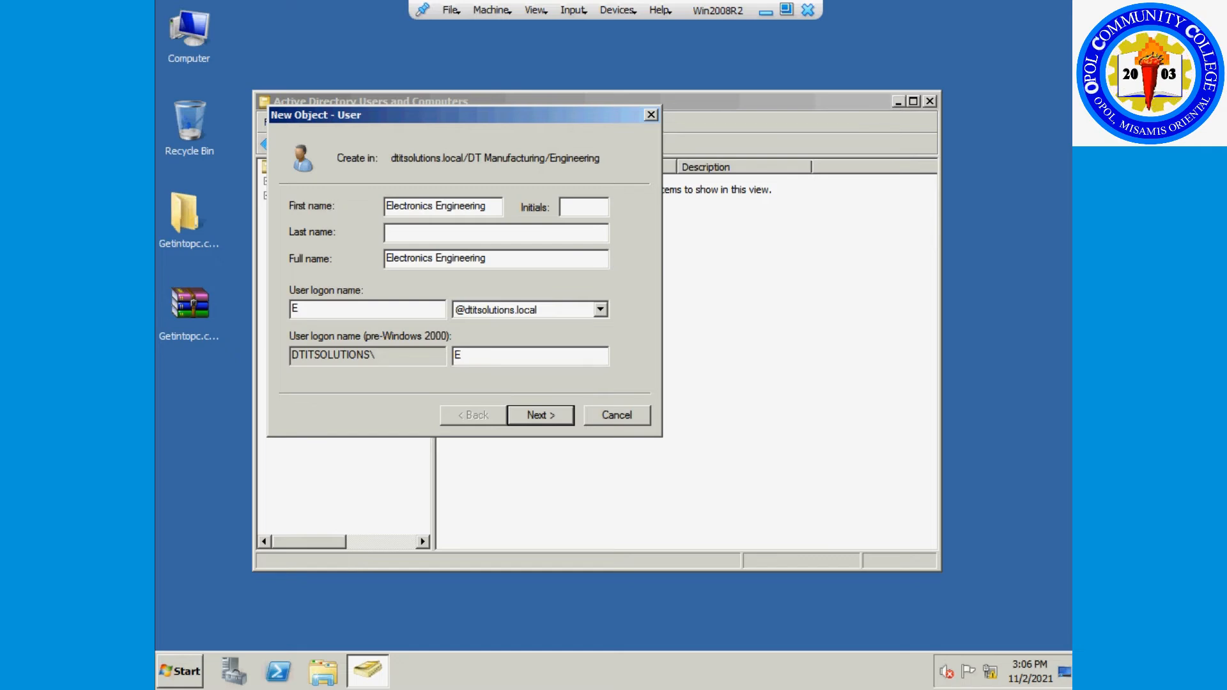
key(BackSpace)
text(E)
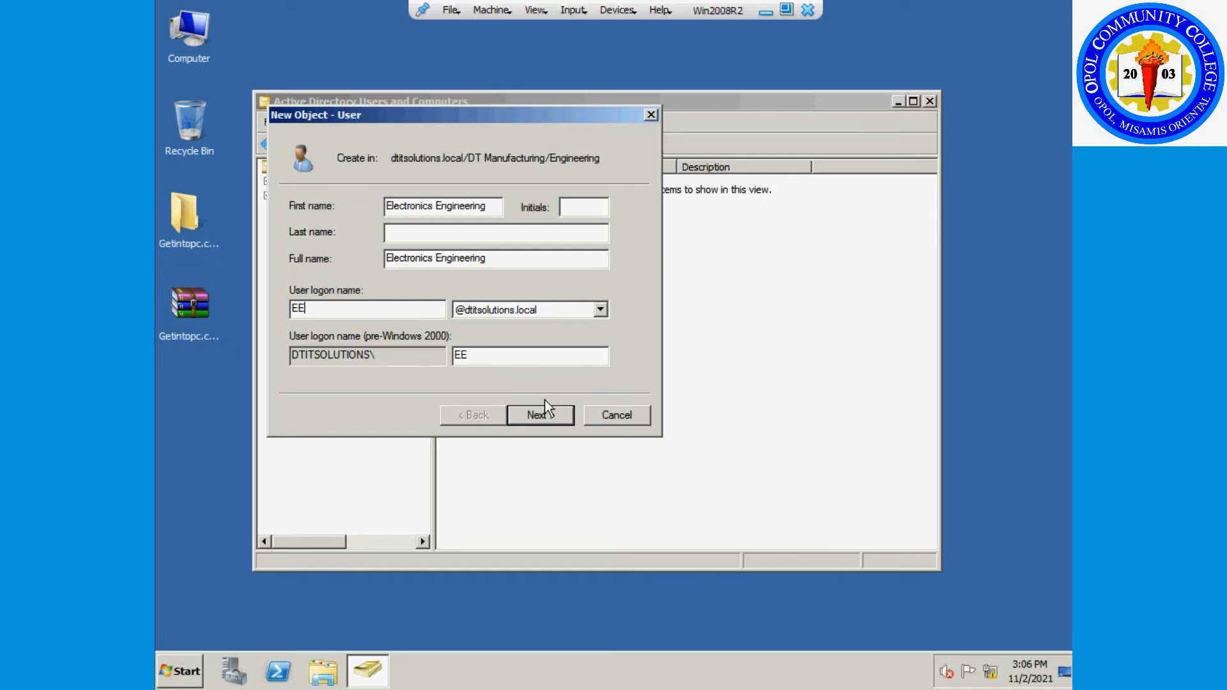
Enter and confirm the account password, then finish creating Electronics Engineering.
click(546, 416)
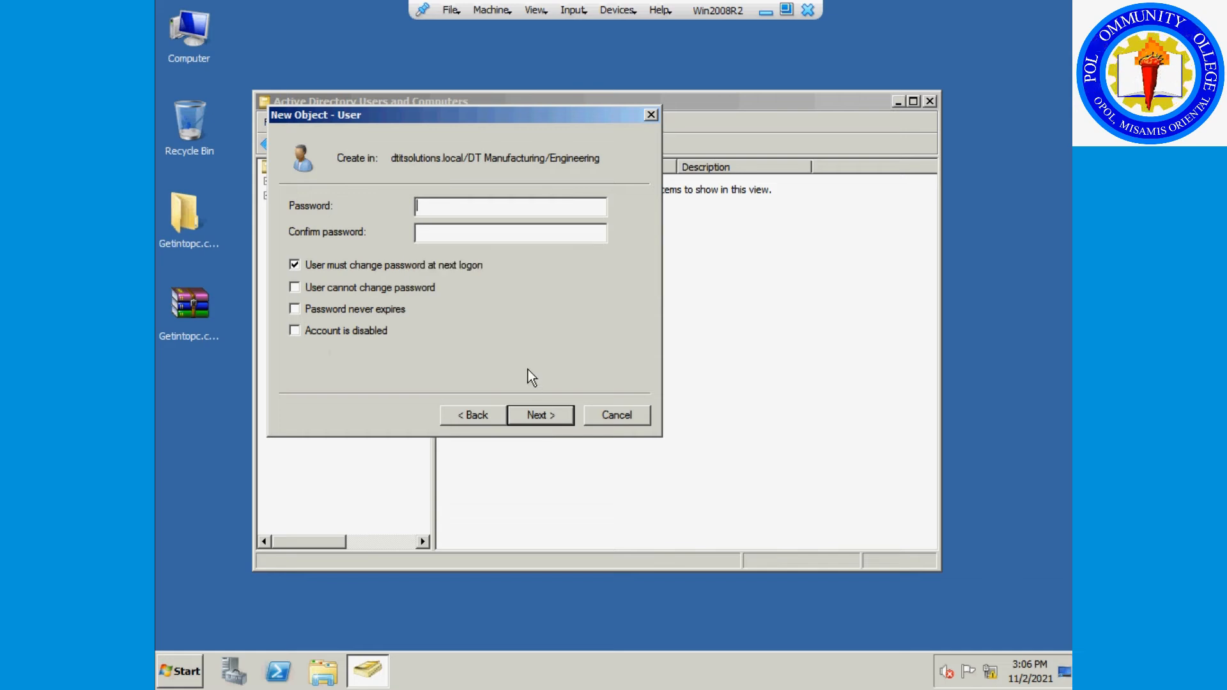
text(*********)
key(Tab)
text(******)
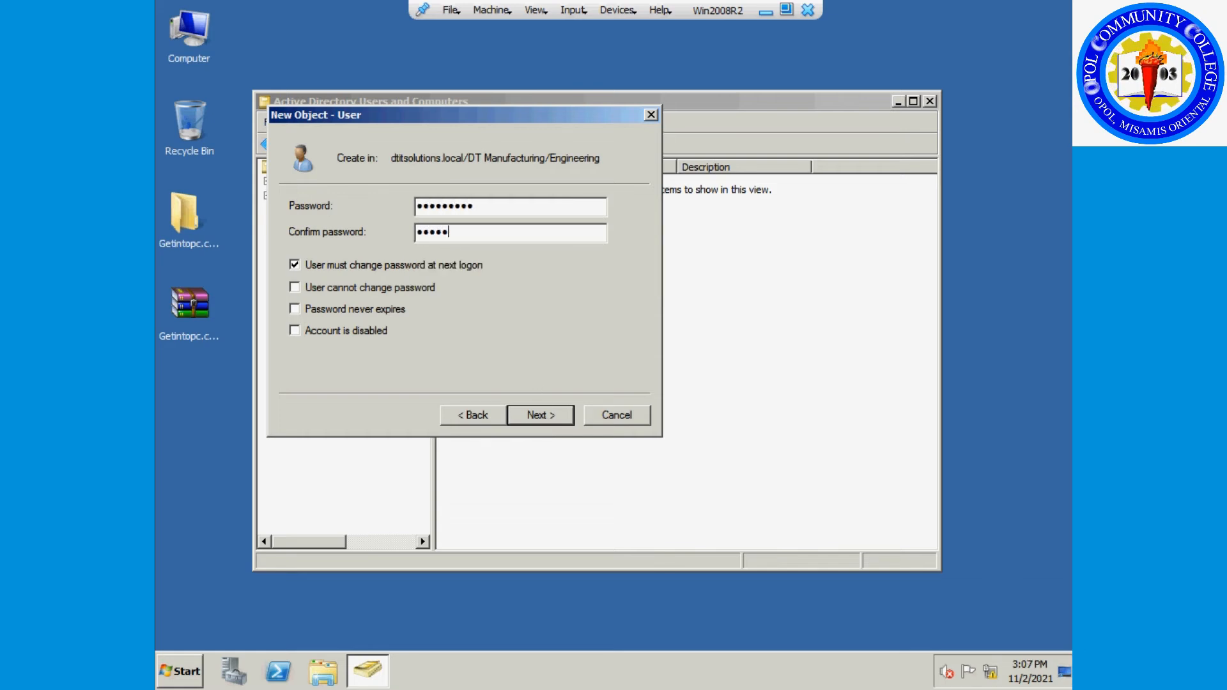
text(***)
key(BackSpace)
key(BackSpace)
key(BackSpace)
key(BackSpace)
key(BackSpace)
key(BackSpace)
key(BackSpace)
key(BackSpace)
key(BackSpace)
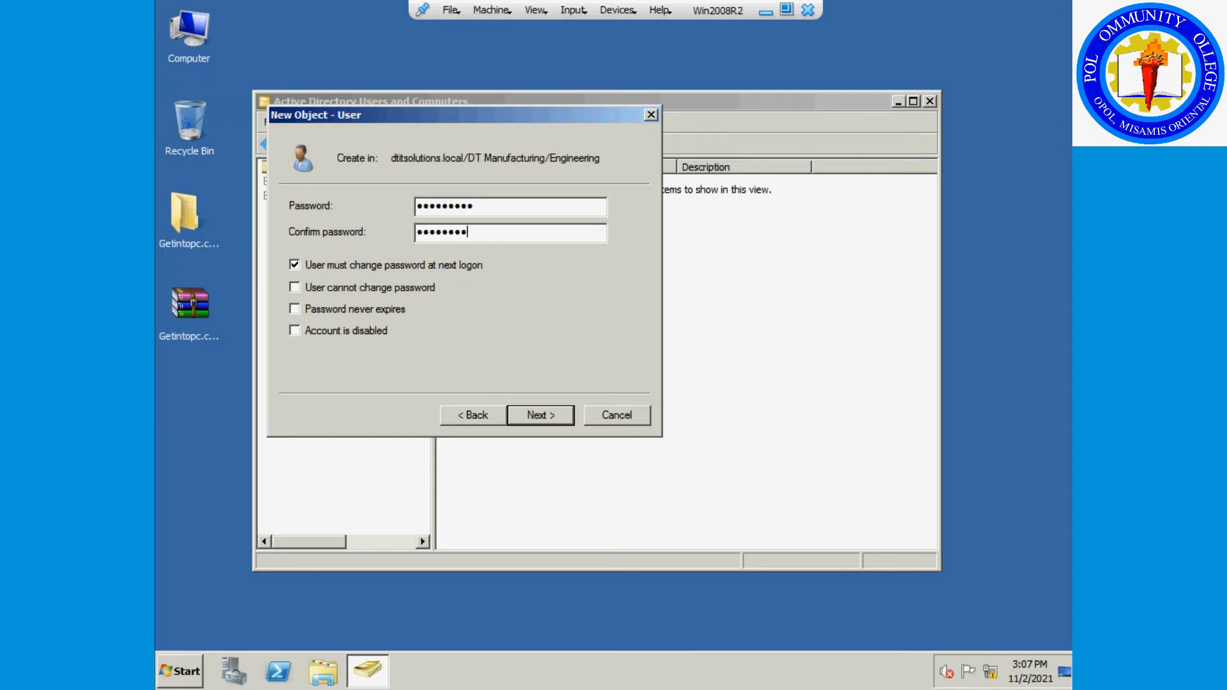
text(*********)
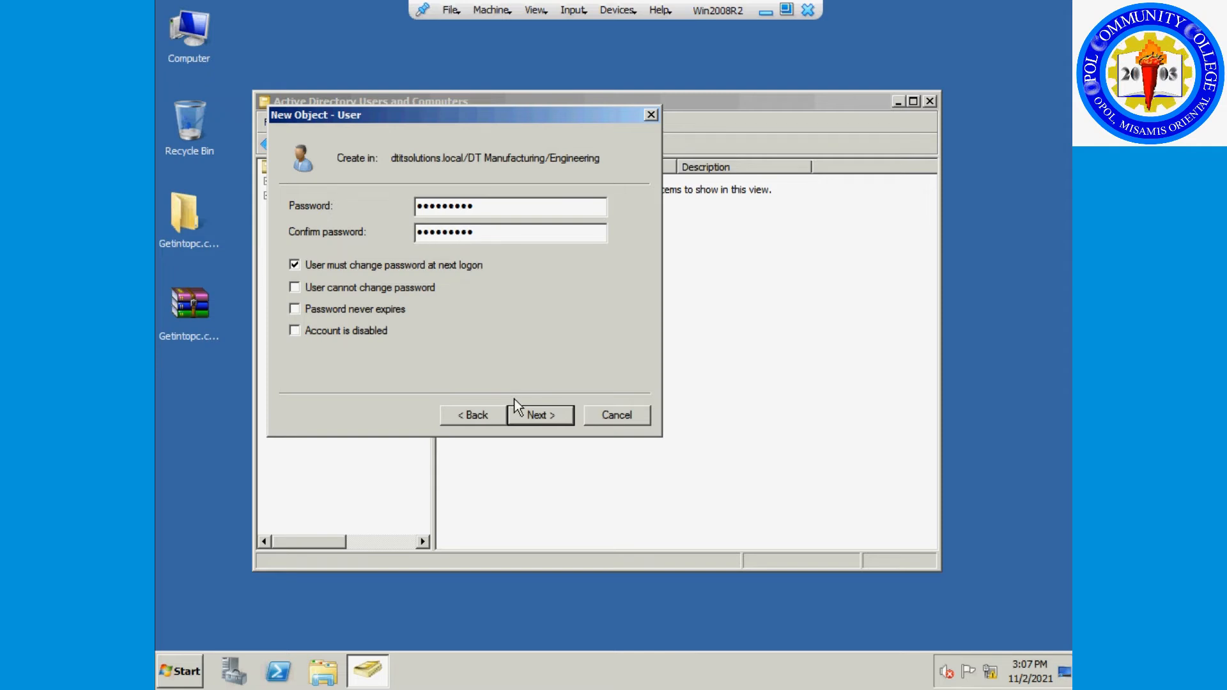
click(542, 412)
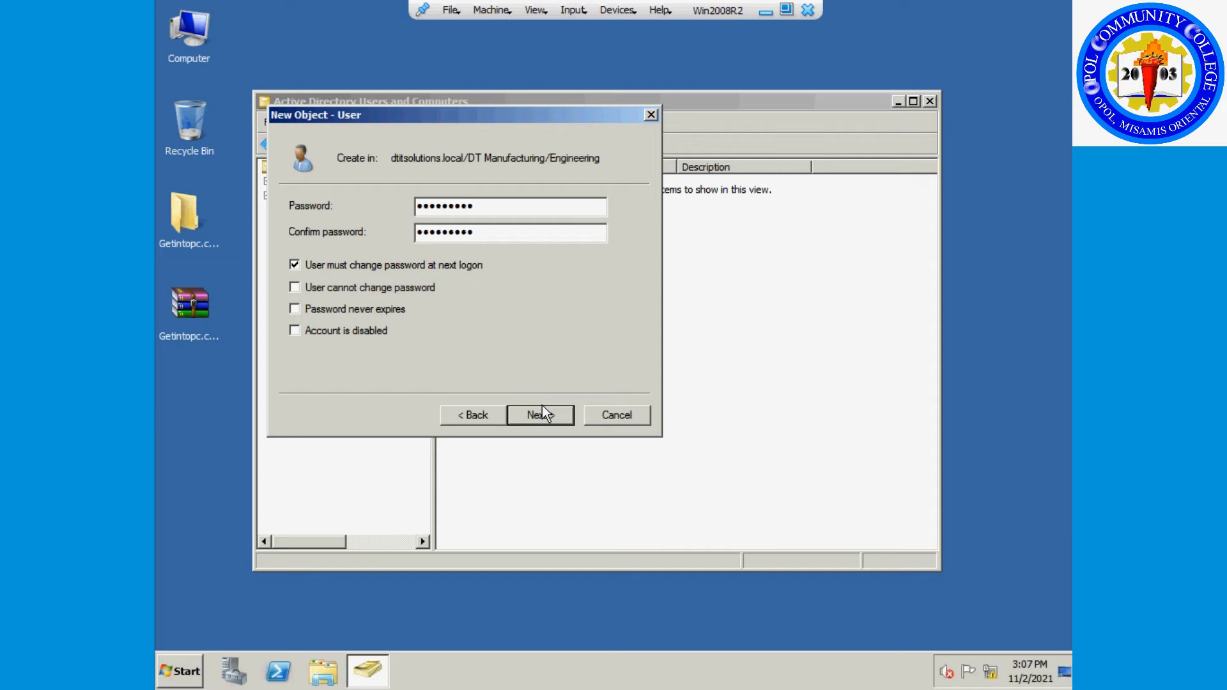
click(539, 414)
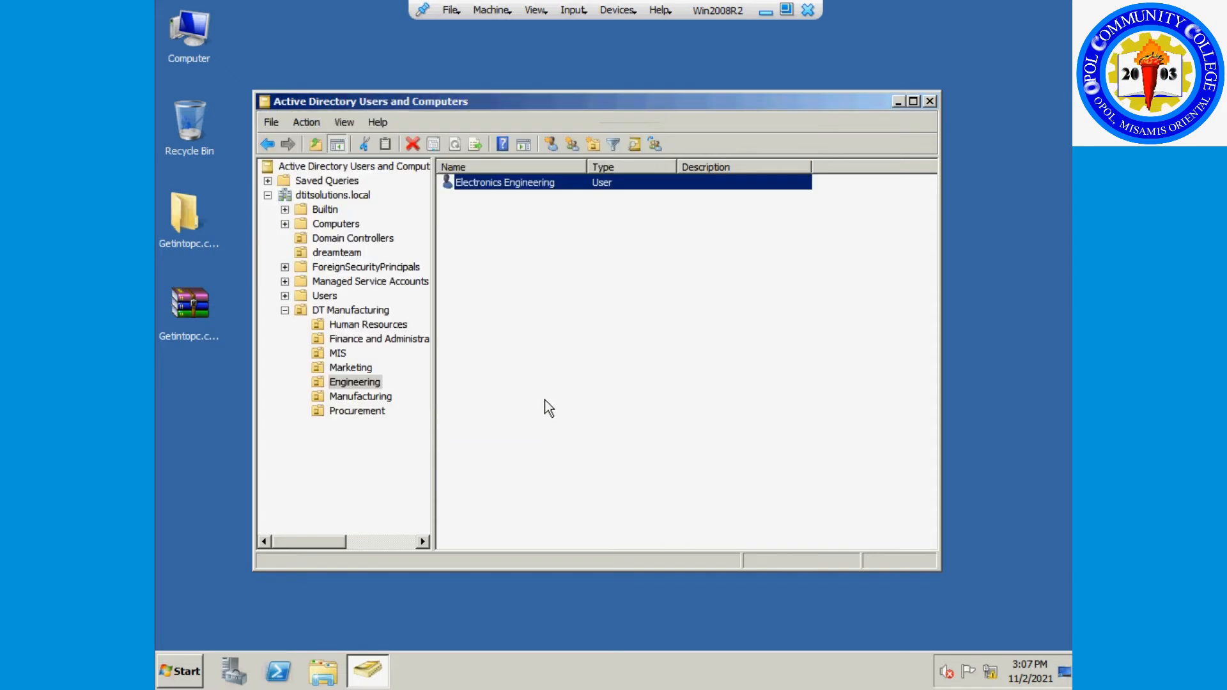
Create the Engineering user Software Engineering with logon SE and the account password.
right_click(473, 255)
mouse_move(507, 316)
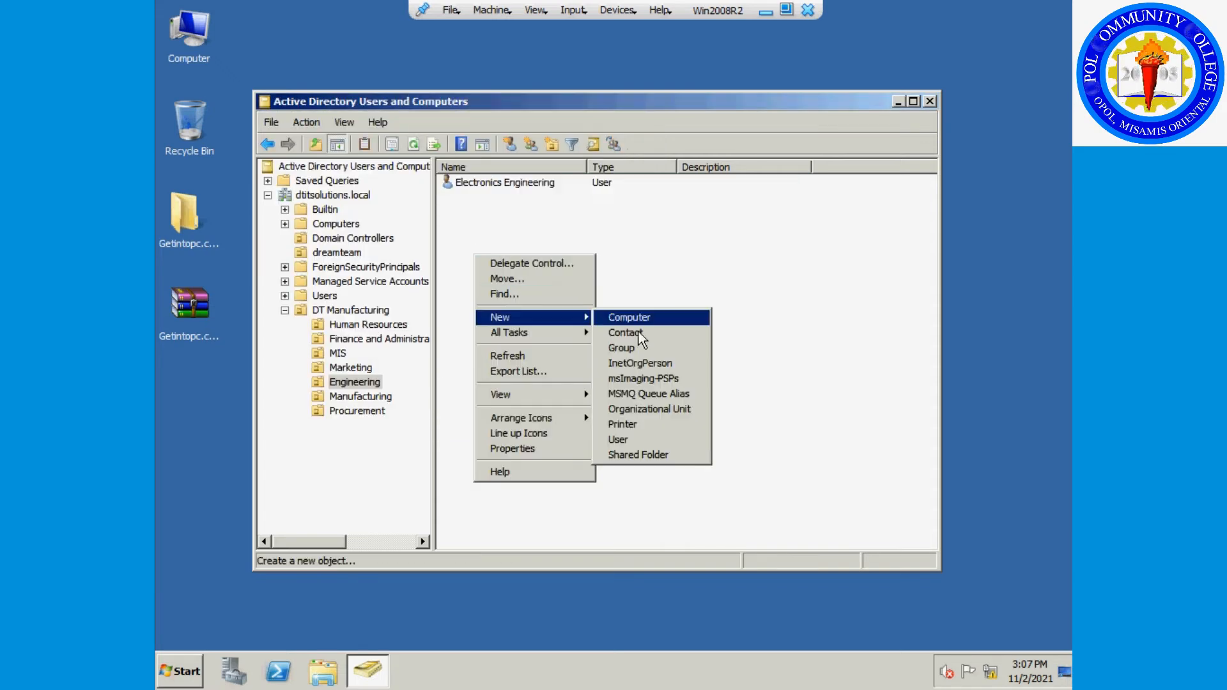
click(635, 440)
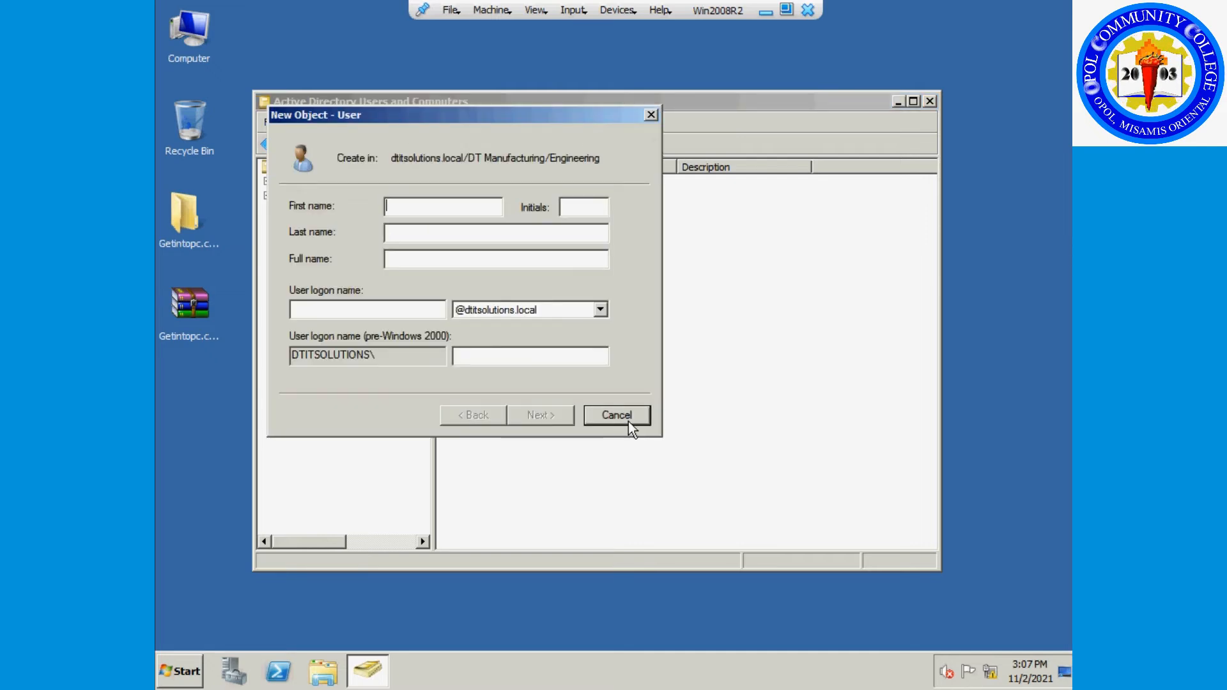
text(Software Engineering)
click(417, 306)
text(SE)
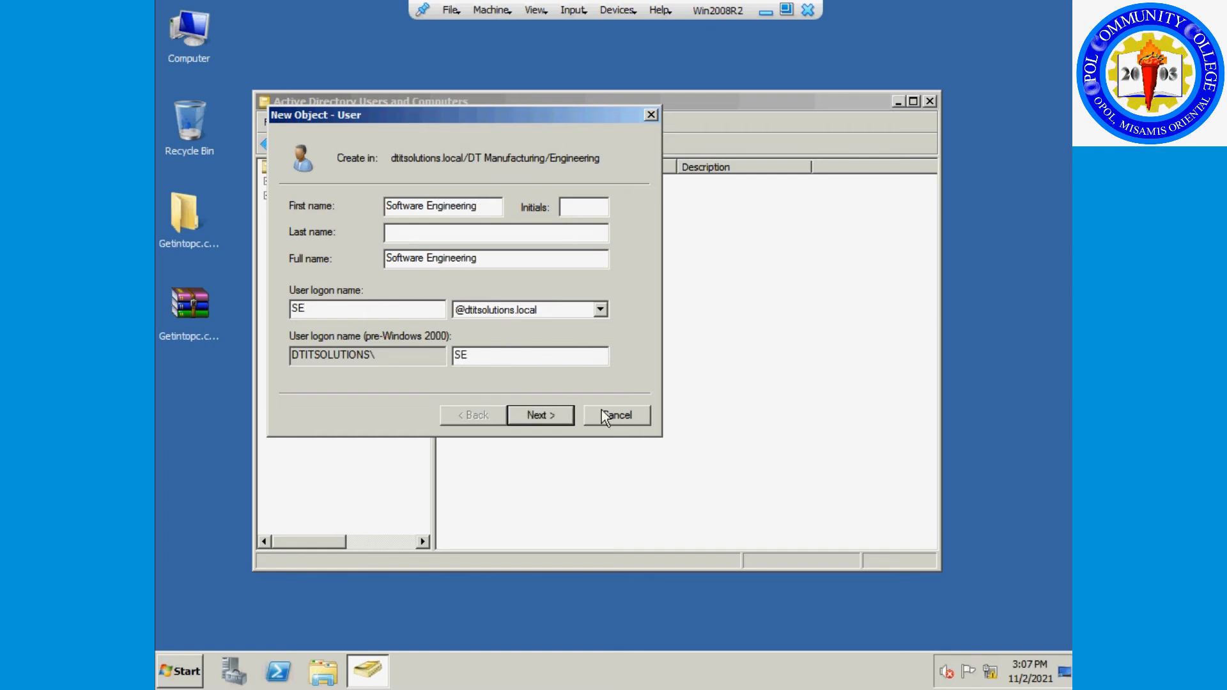
click(525, 416)
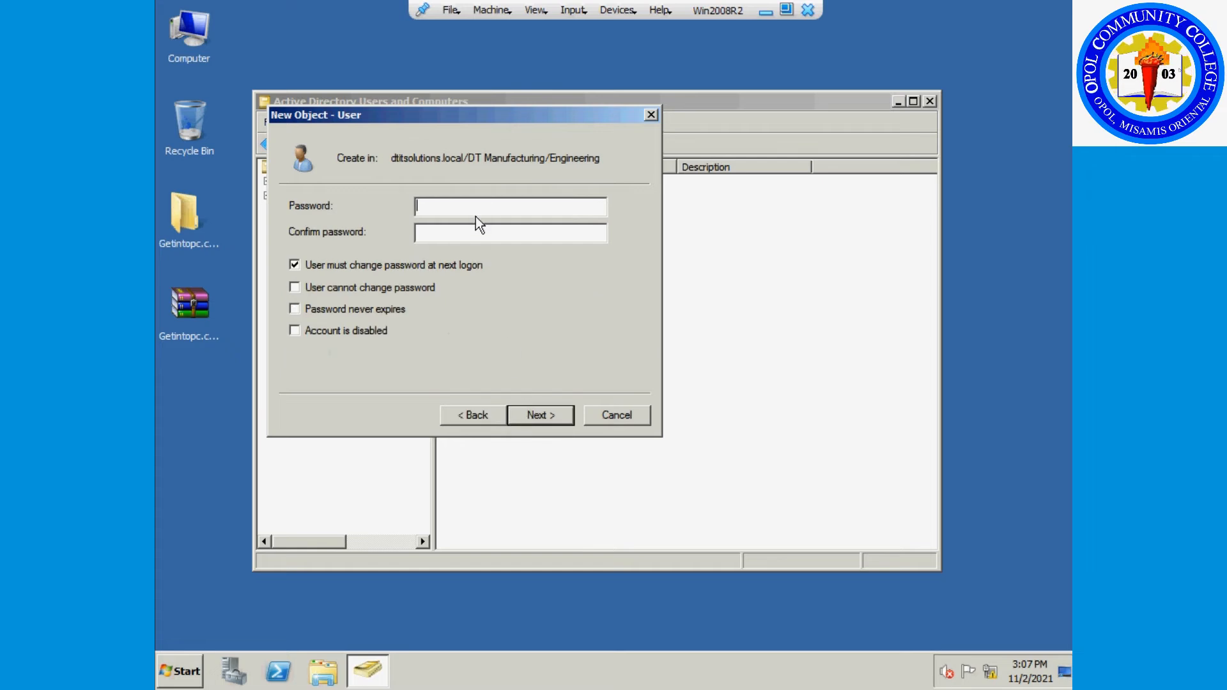
text(P@ssw0rd1)
key(Tab)
text(P@ssw0rd1)
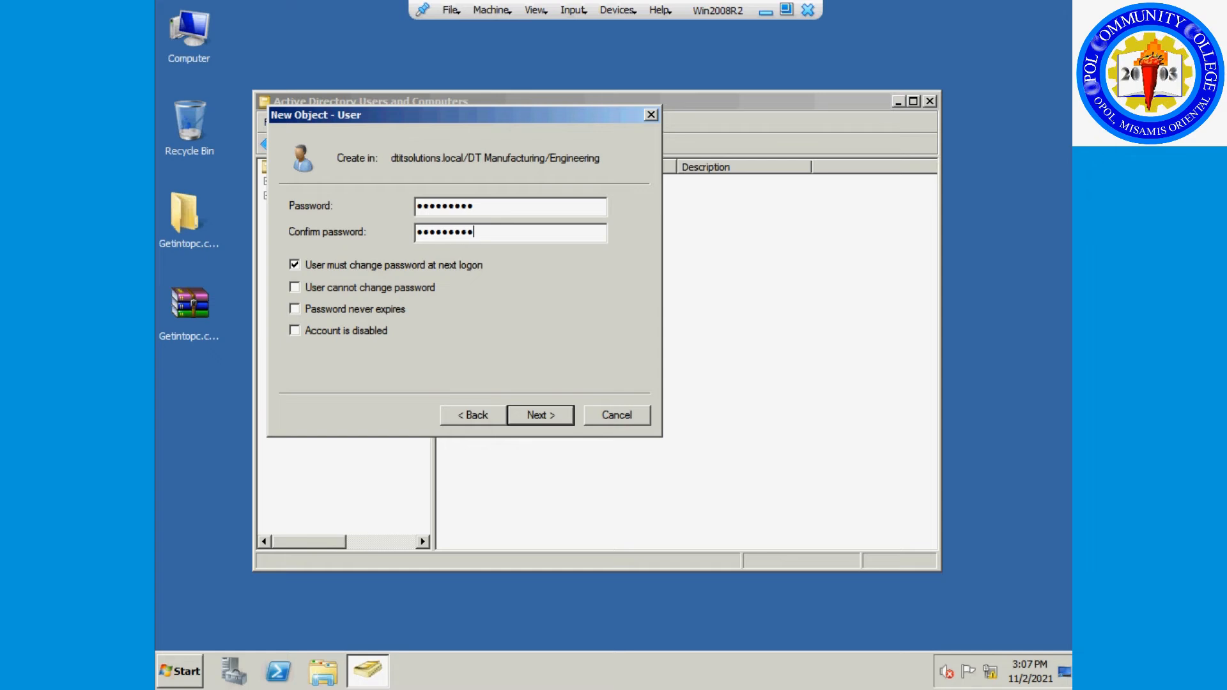
click(541, 415)
click(542, 415)
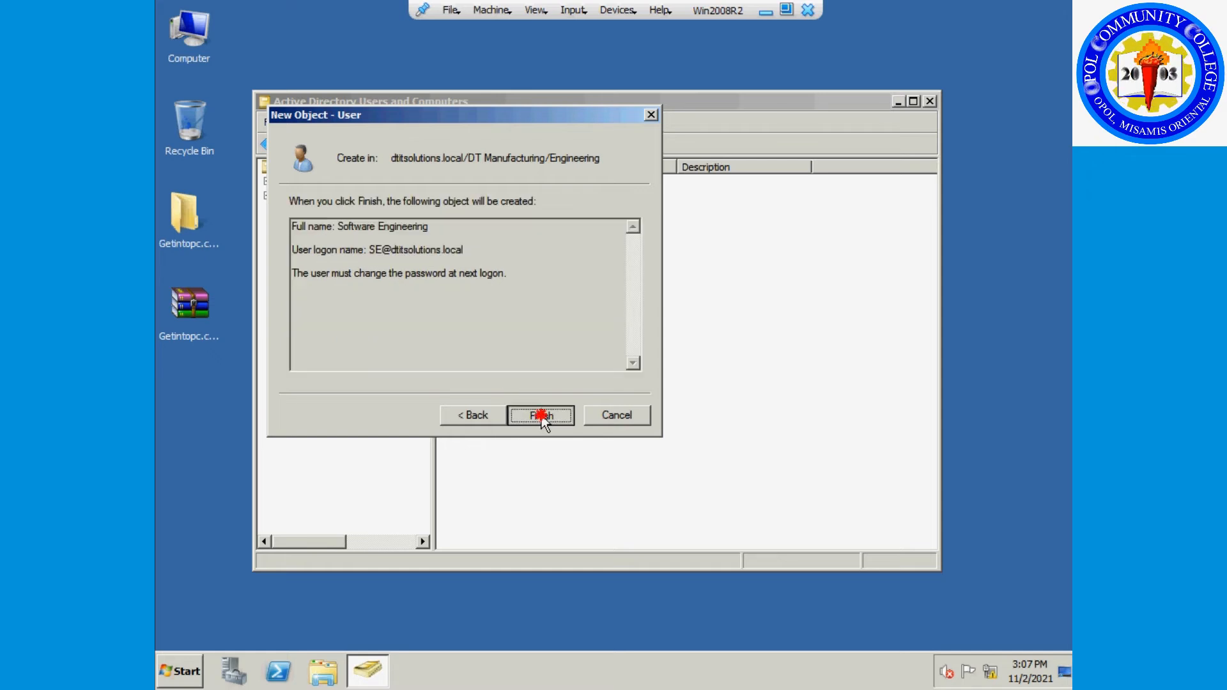
Create the Engineering user Mechanical Engineering with logon ME and a confirmed password.
right_click(498, 279)
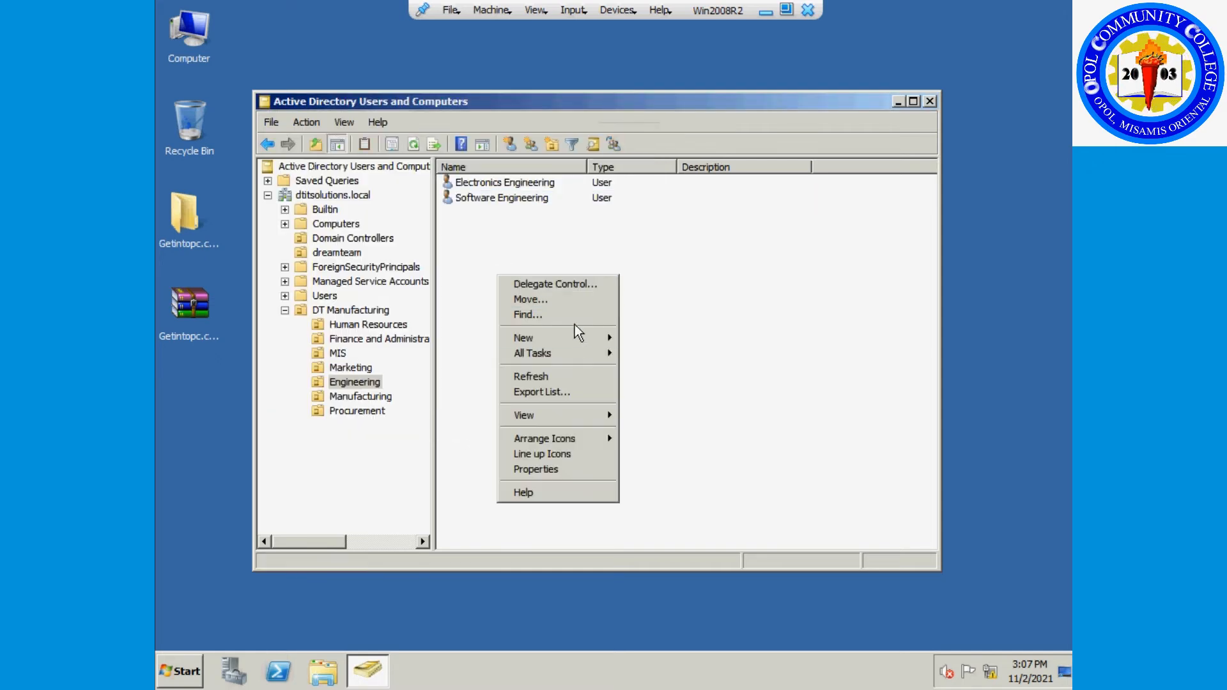
mouse_move(587, 338)
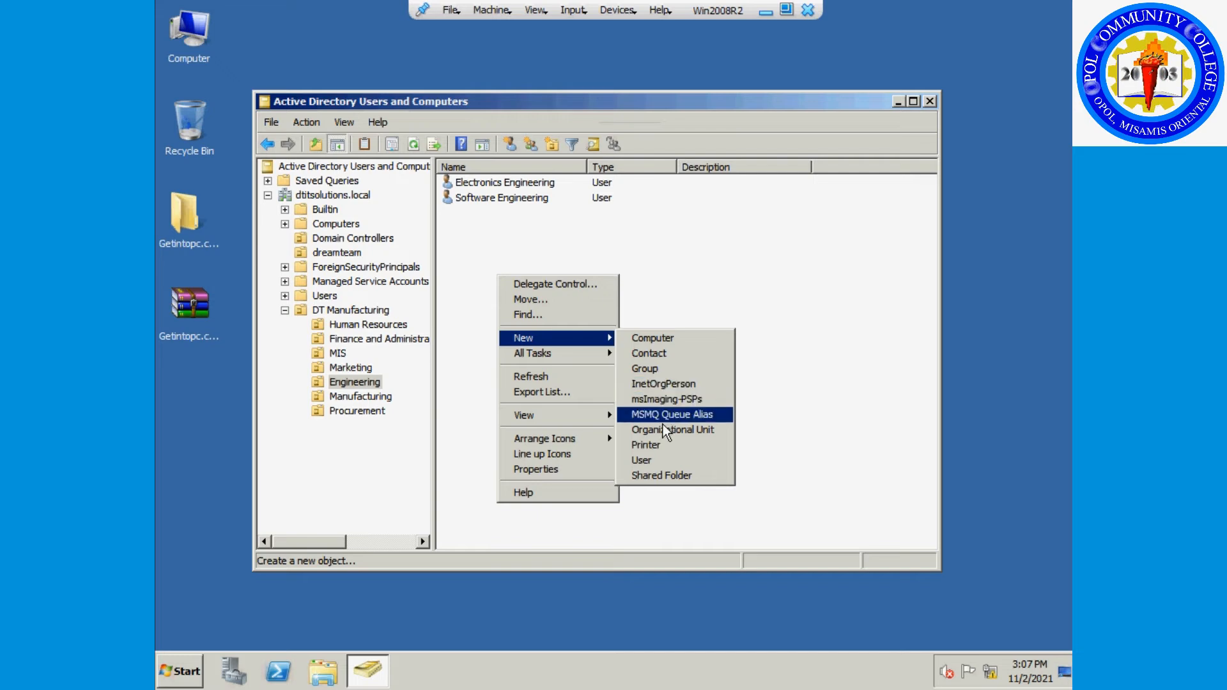
click(653, 459)
text(Mechanical )
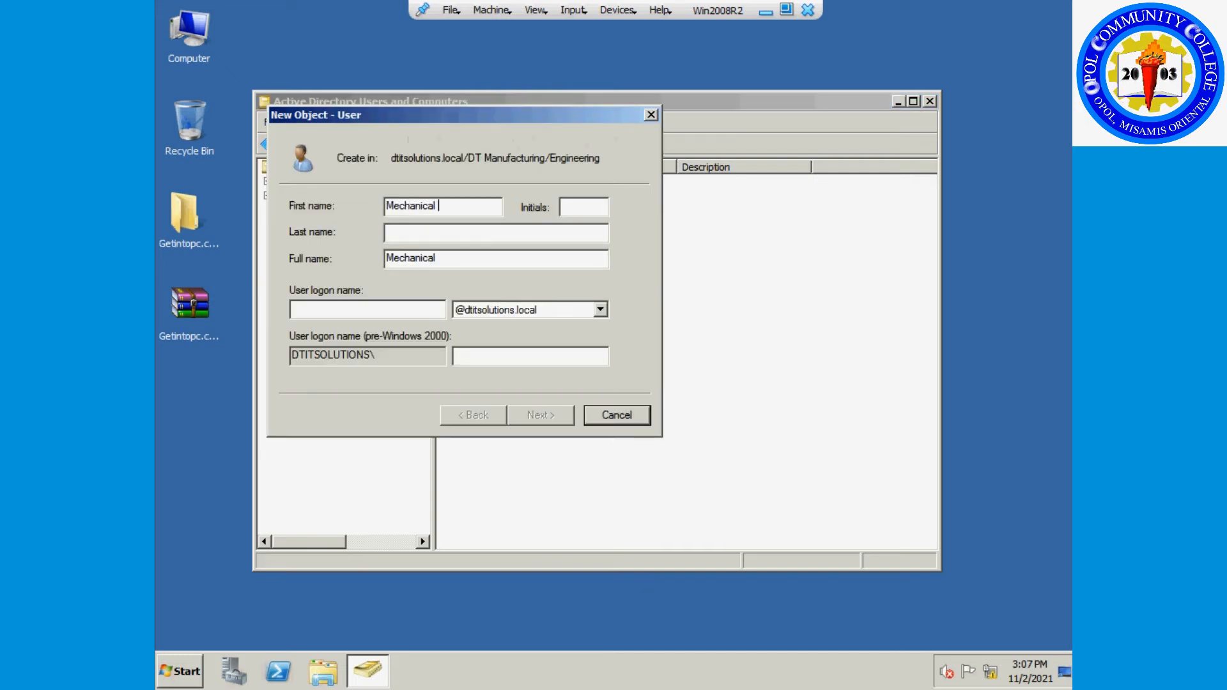
text(Engineering)
key(Tab)
key(Tab)
key(Tab)
key(Tab)
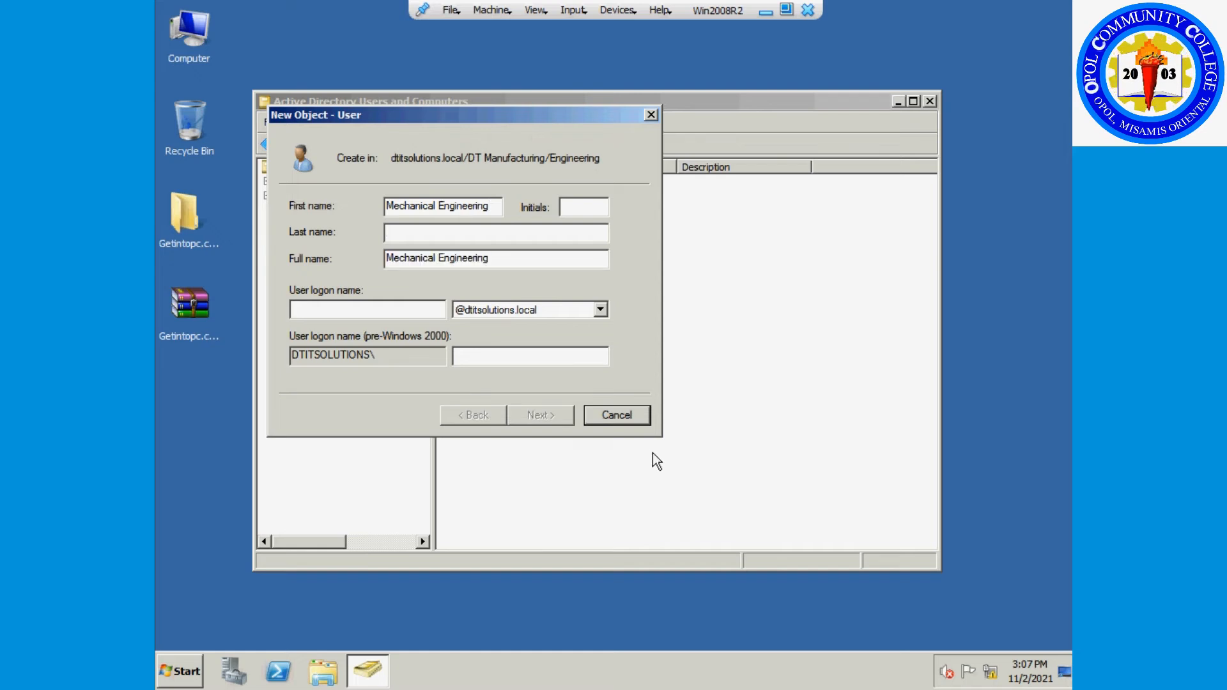
text(ME)
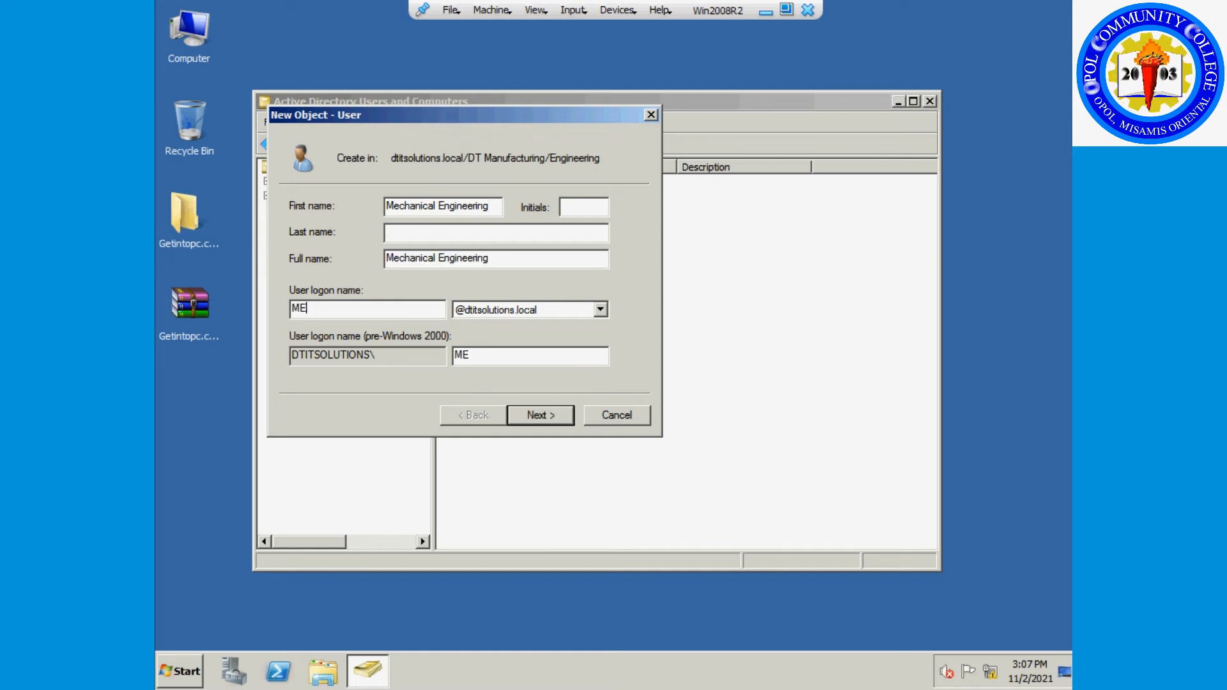
click(539, 415)
text(•••••••••)
key(Tab)
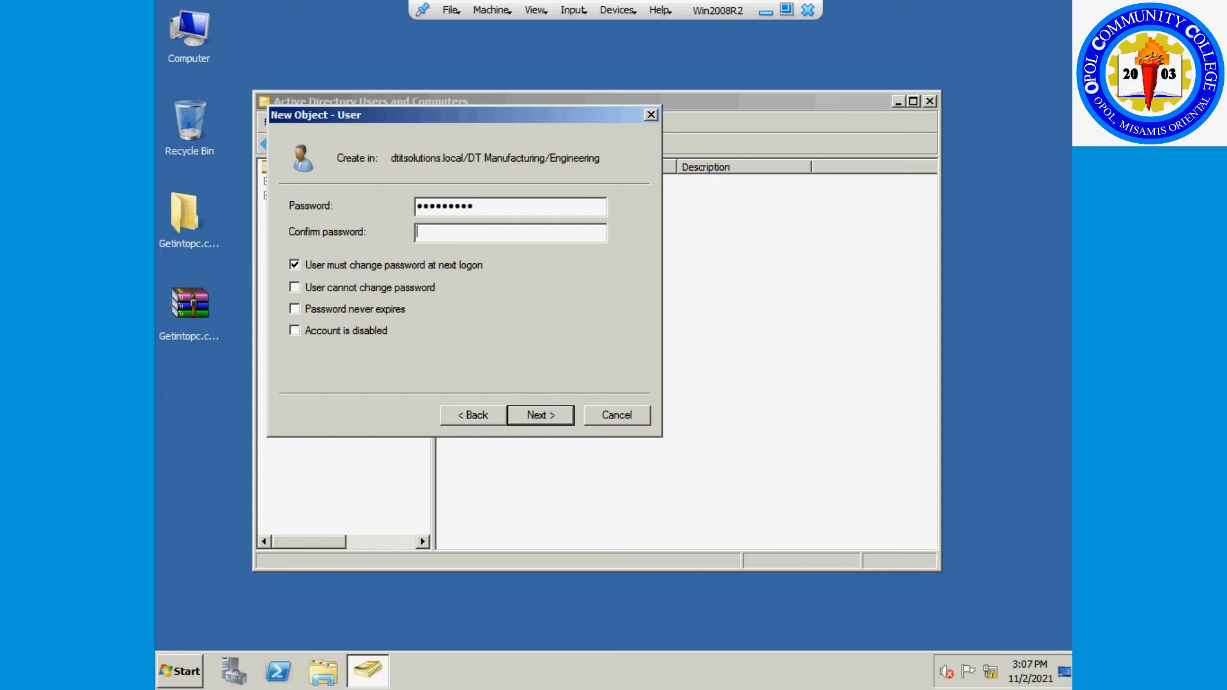
text(•••••••••)
click(550, 414)
click(551, 414)
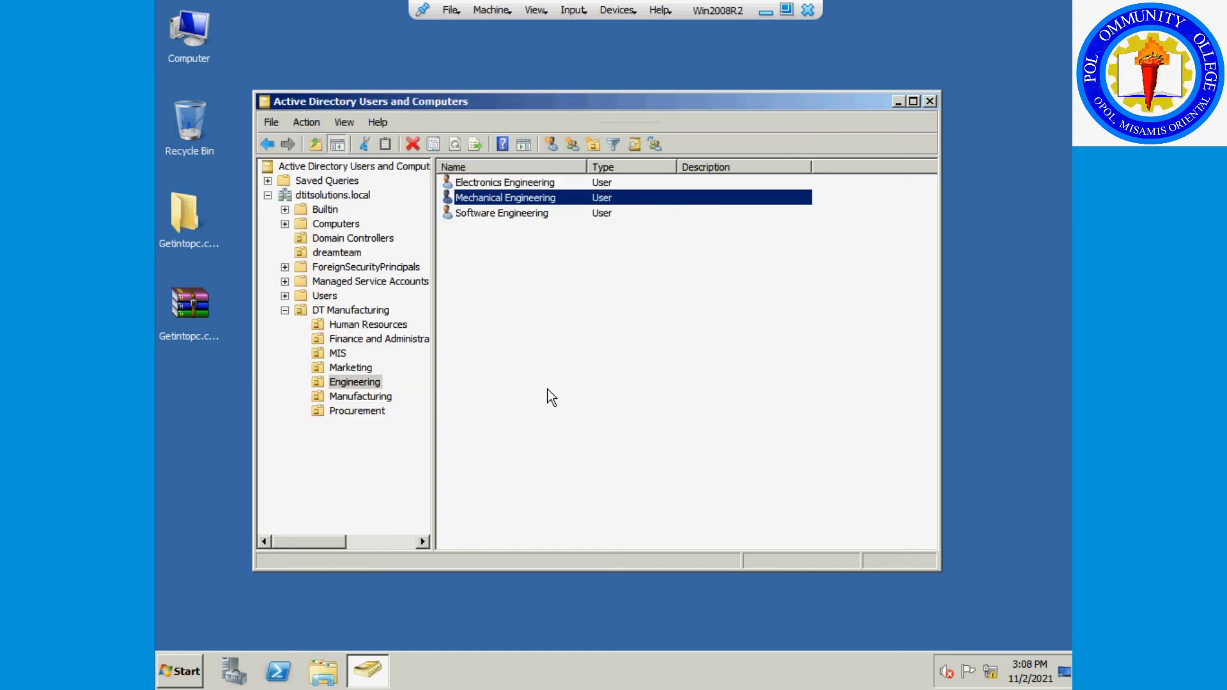
Start a new Engineering user with first name and logon name Design.
click(509, 318)
right_click(509, 318)
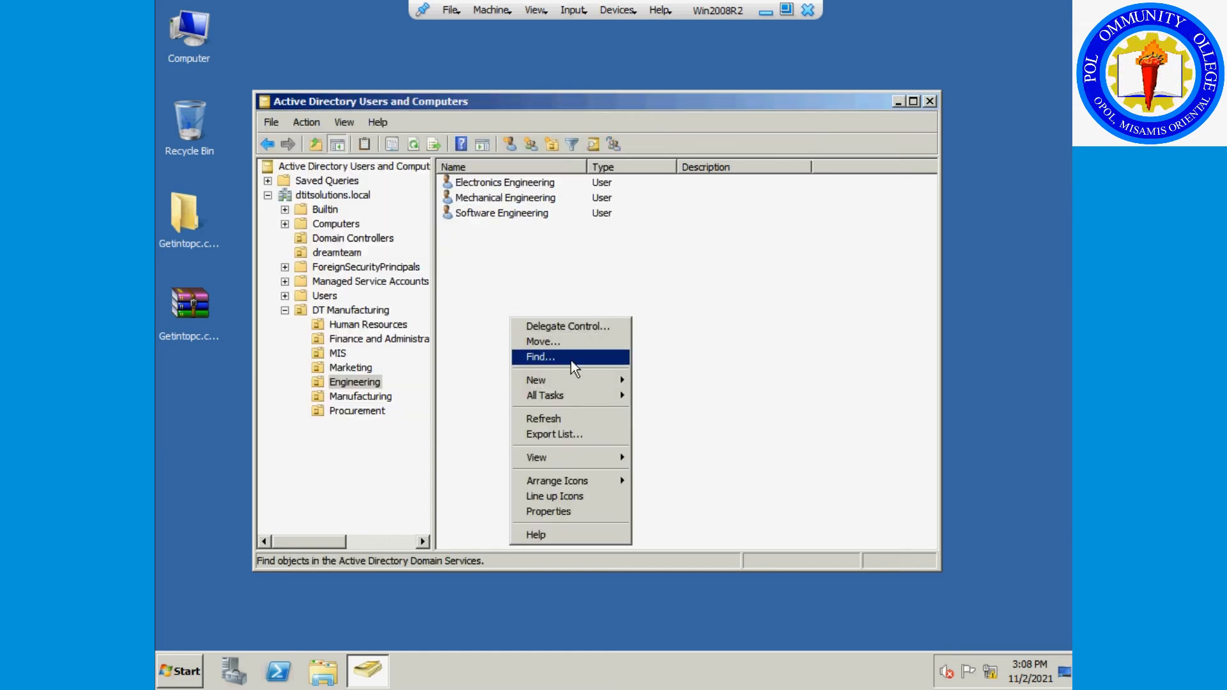
mouse_move(574, 380)
click(663, 504)
text(Design)
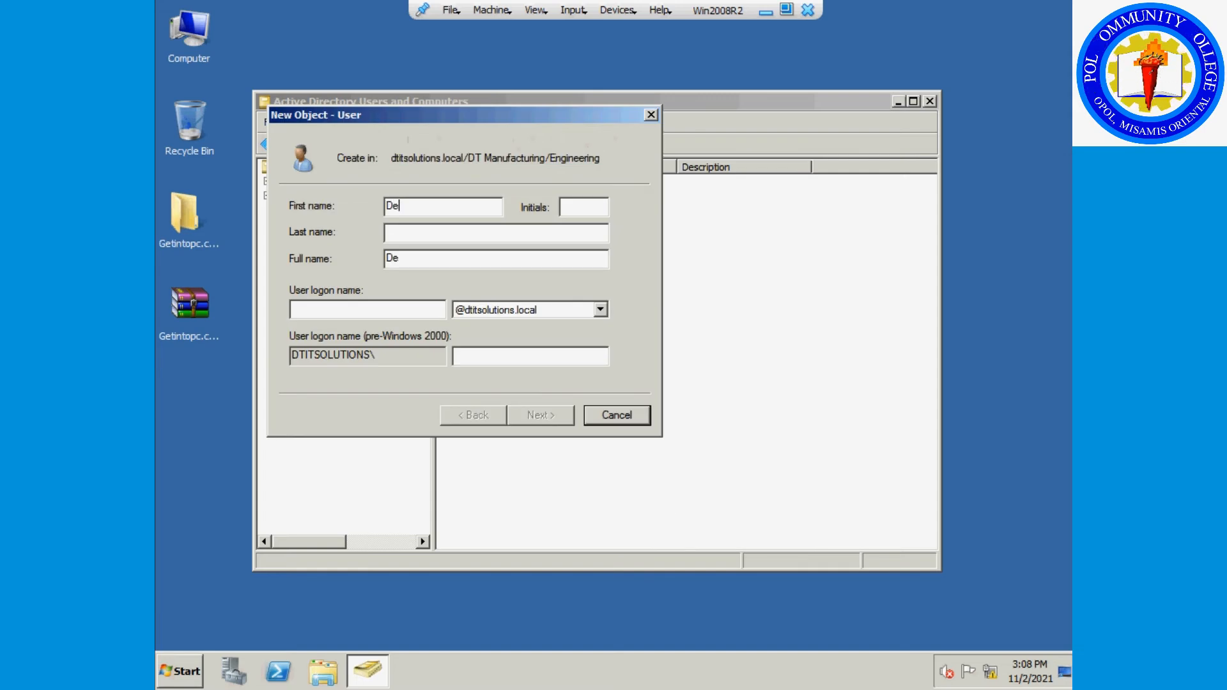
key(Tab)
key(Tab)
key(Tab)
key(Tab)
text(Design)
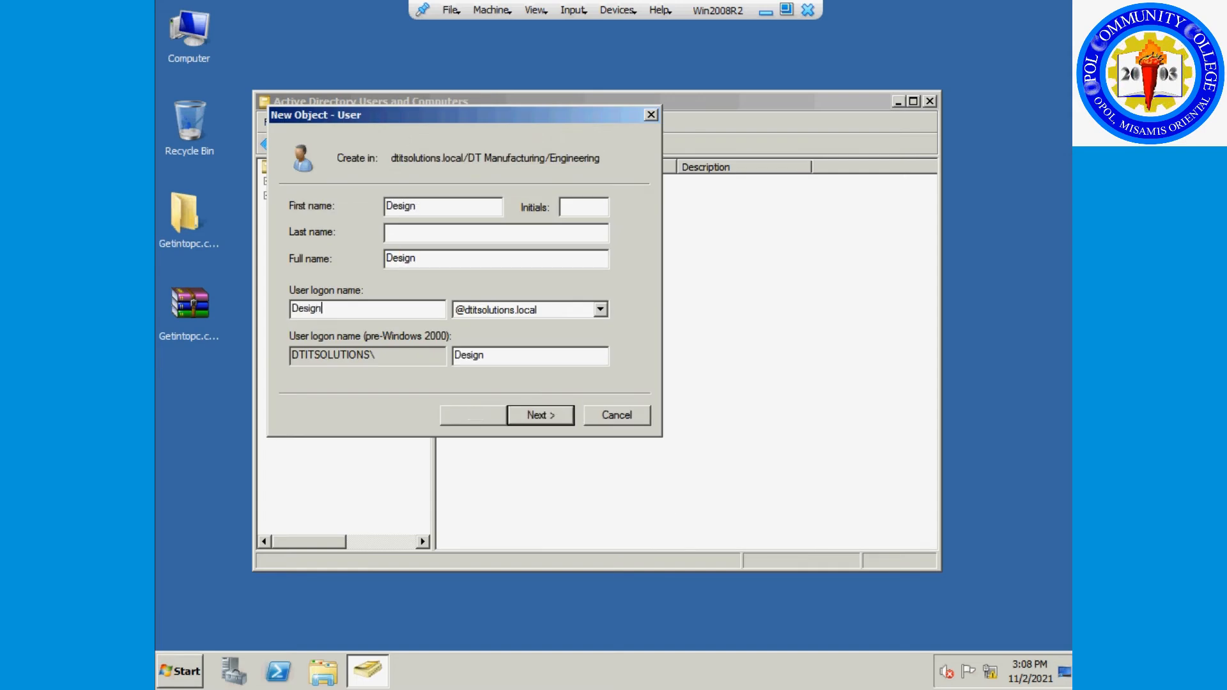
Enter and confirm the account password, then finish creating the Design user.
click(537, 415)
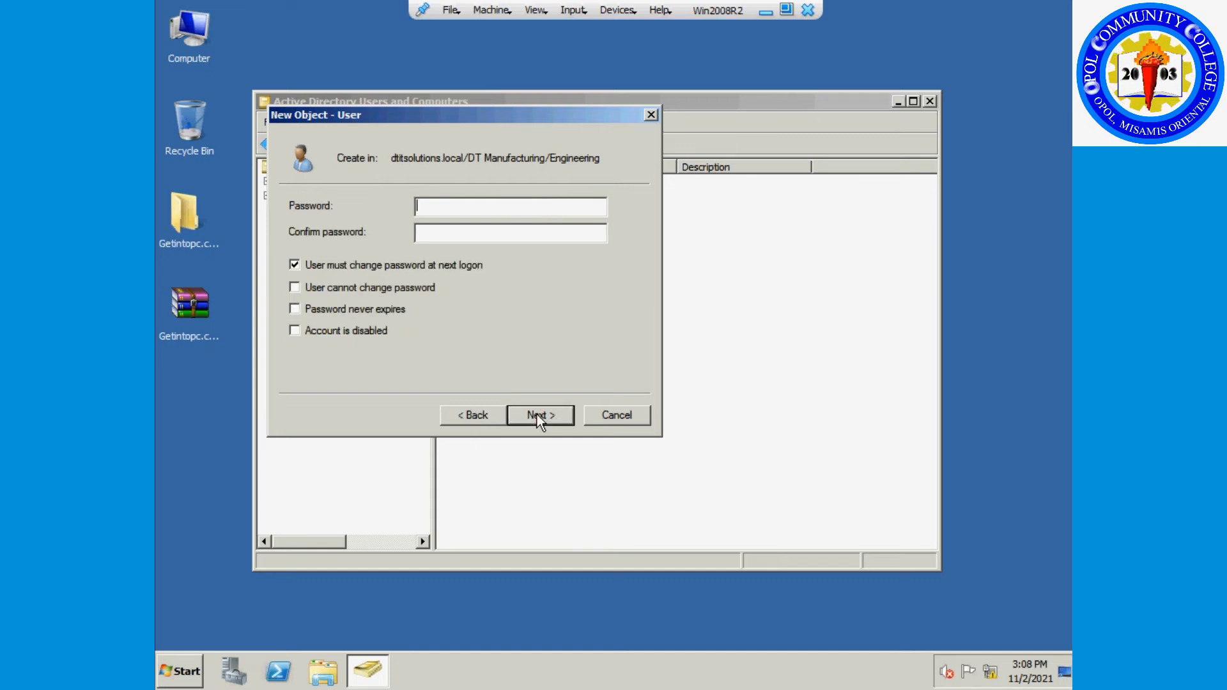
text(P@ssw0rd1)
key(Tab)
text(P@ssw0rd)
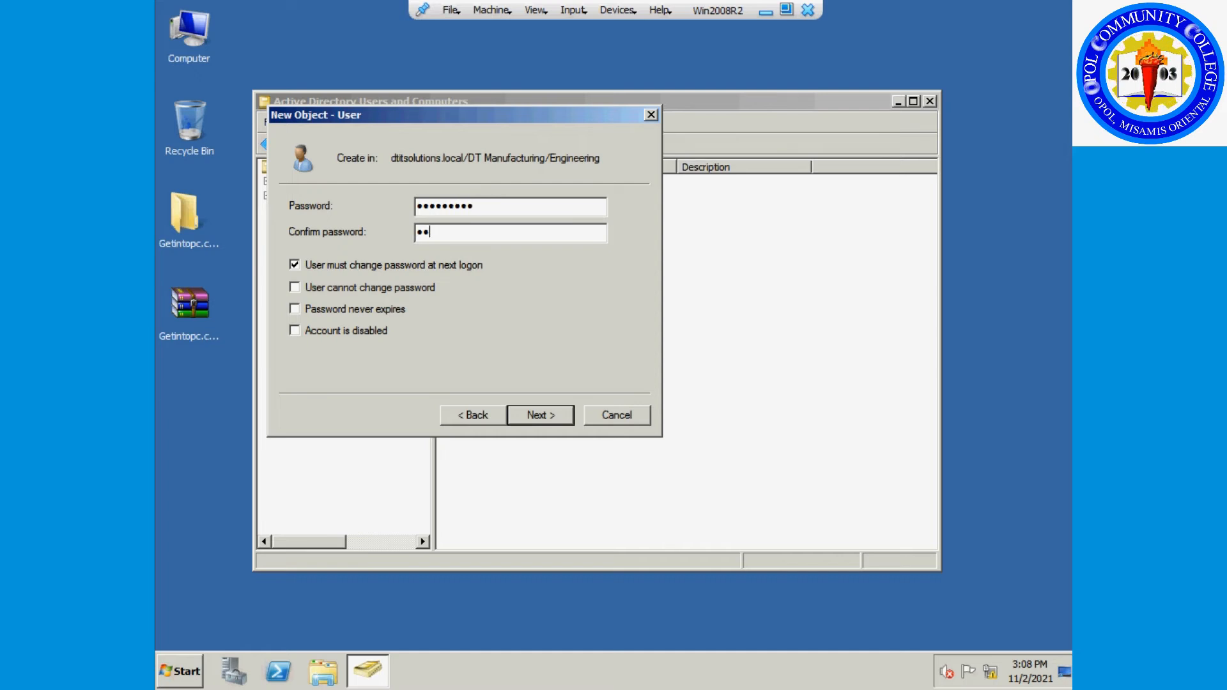
text(1)
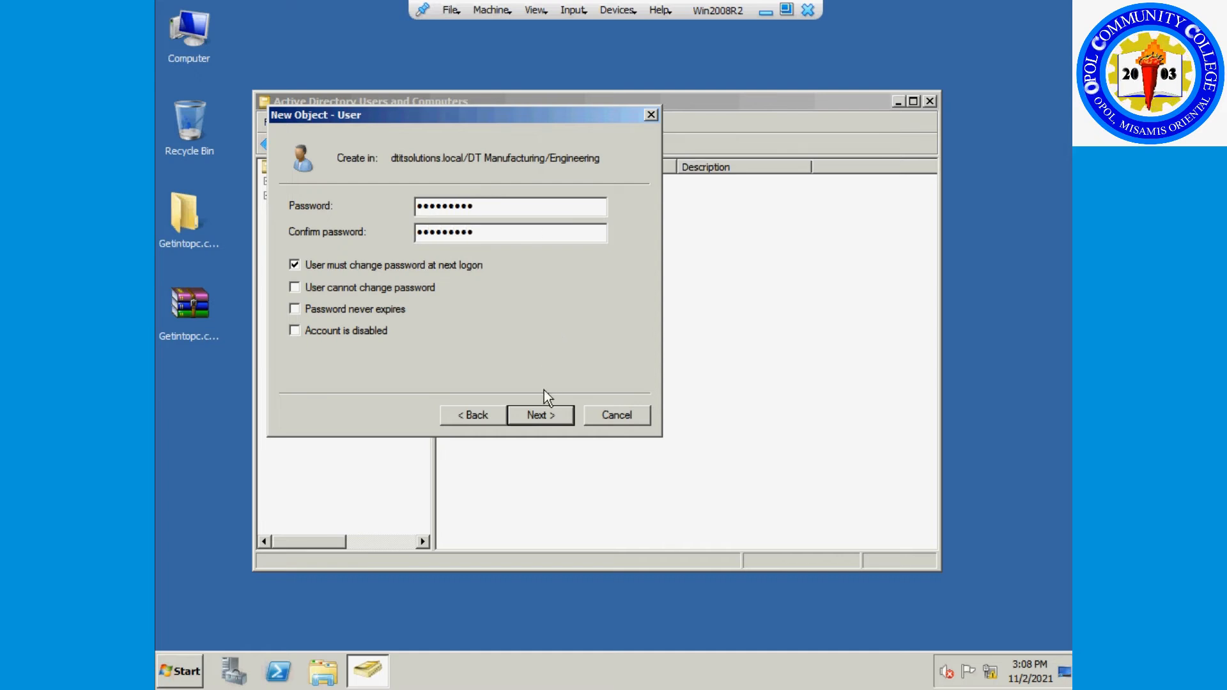
click(539, 419)
click(540, 421)
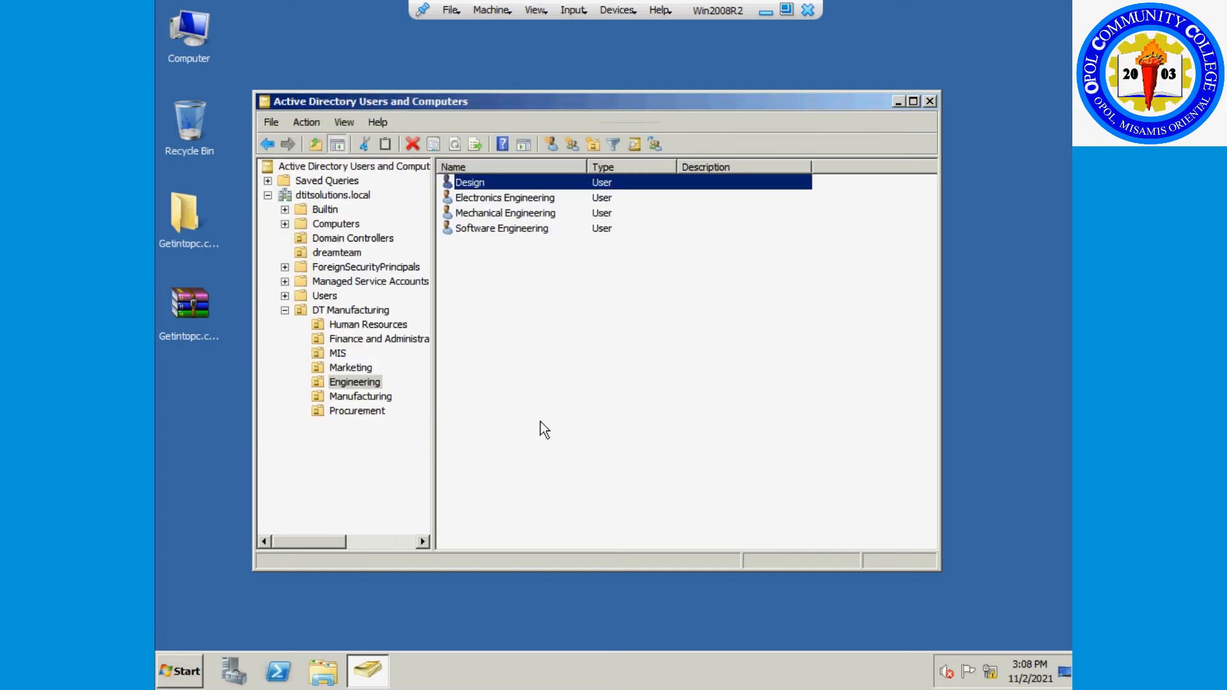
In the Manufacturing OU, start a new user named Fabrication with logon Fabrication.
click(380, 396)
right_click(515, 299)
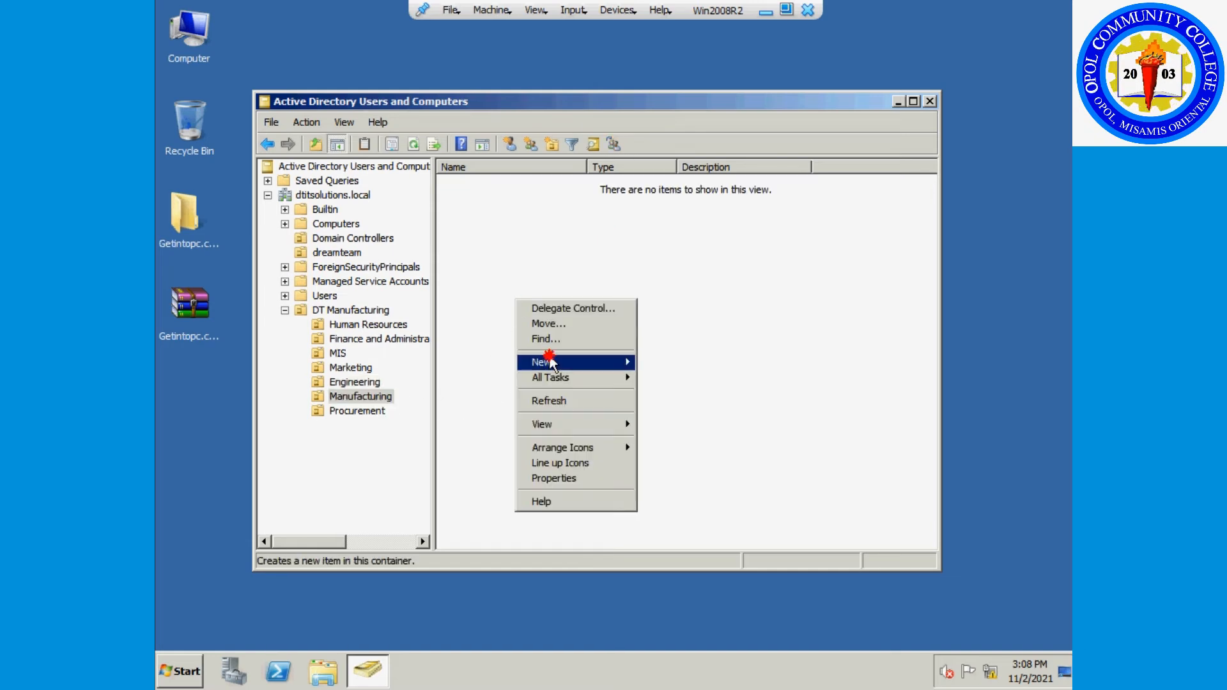
mouse_move(547, 361)
click(659, 485)
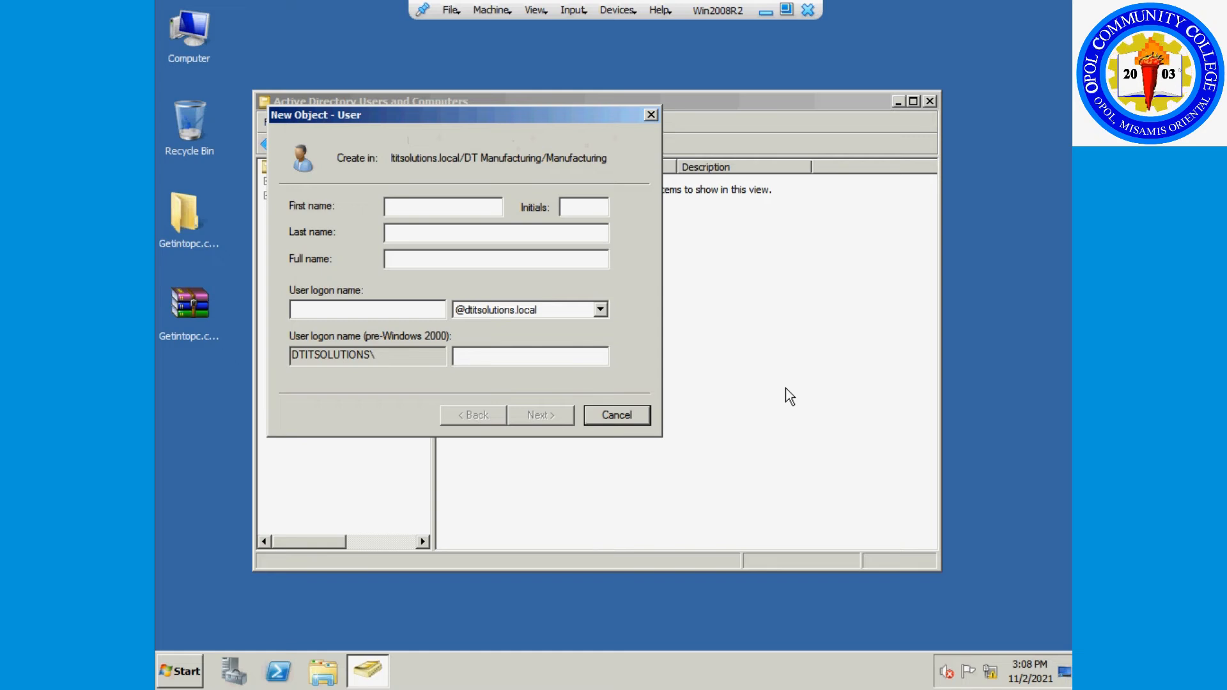
text(Fabrication)
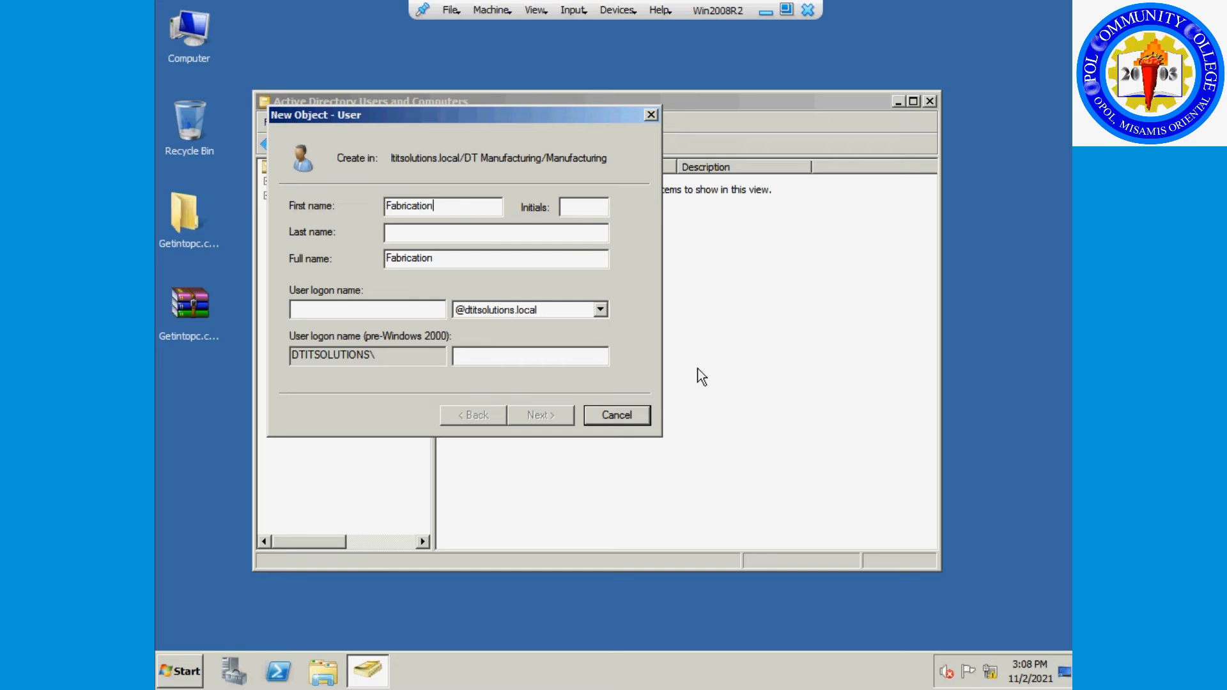
double_click(424, 258)
key(ctrl+c)
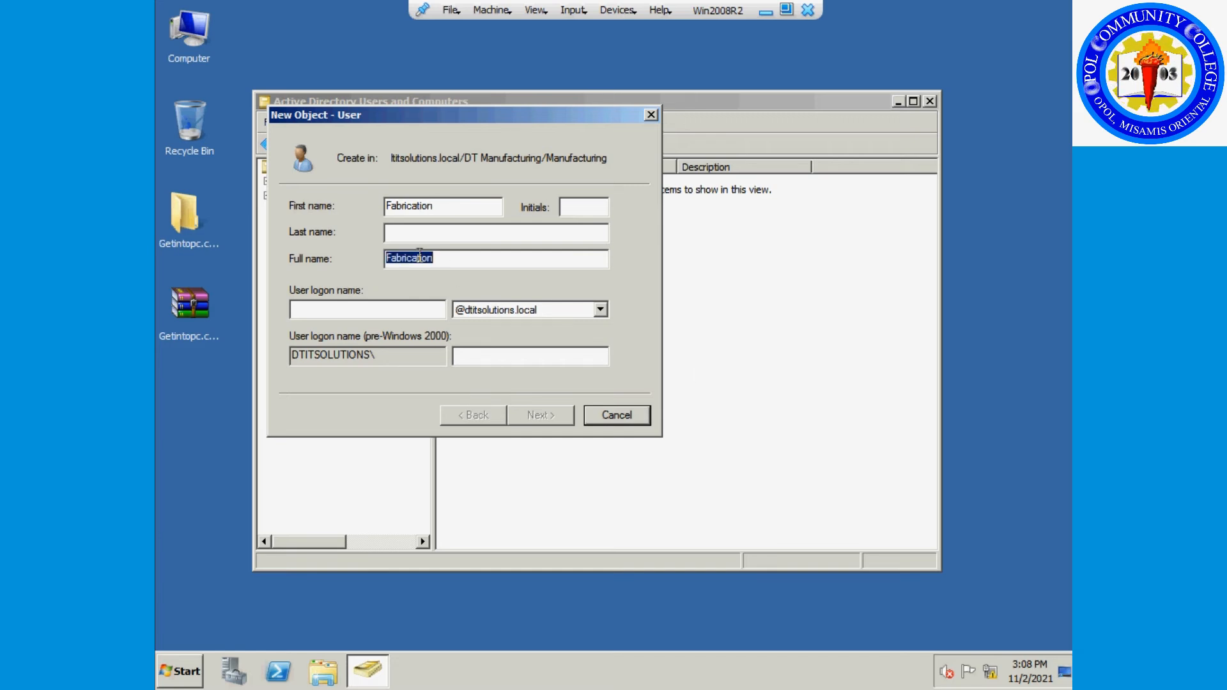
click(404, 307)
key(ctrl+v)
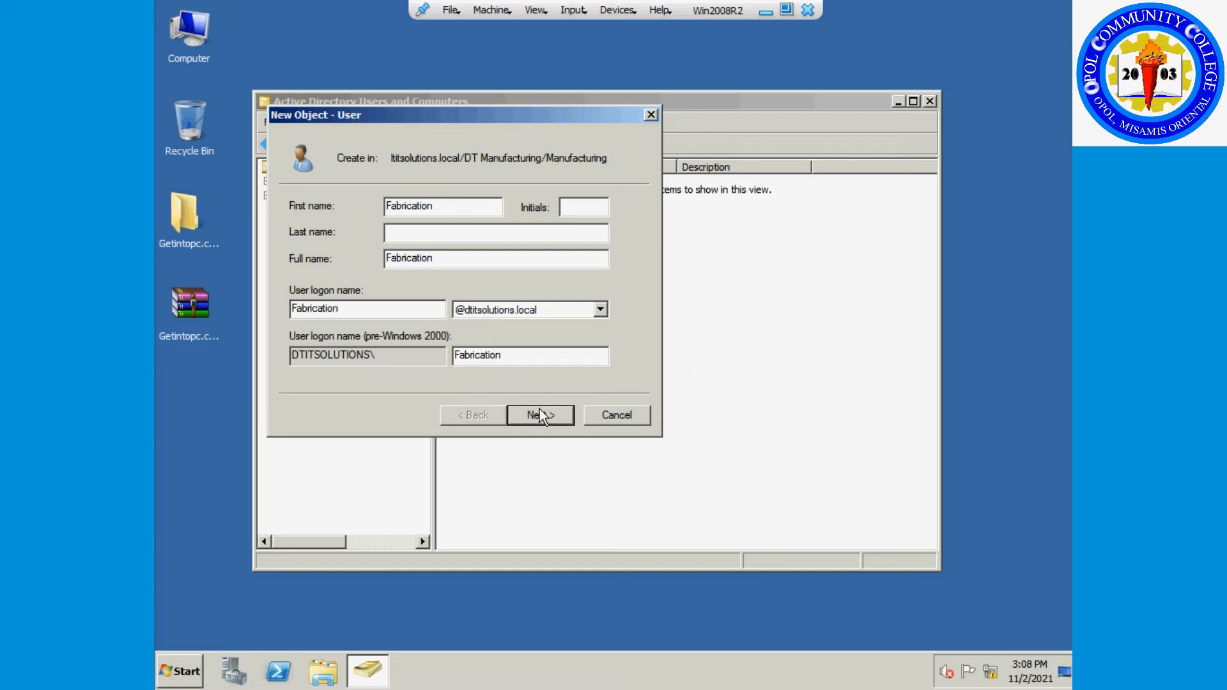
Enter and confirm the account password, then finish creating the Fabrication user.
click(540, 416)
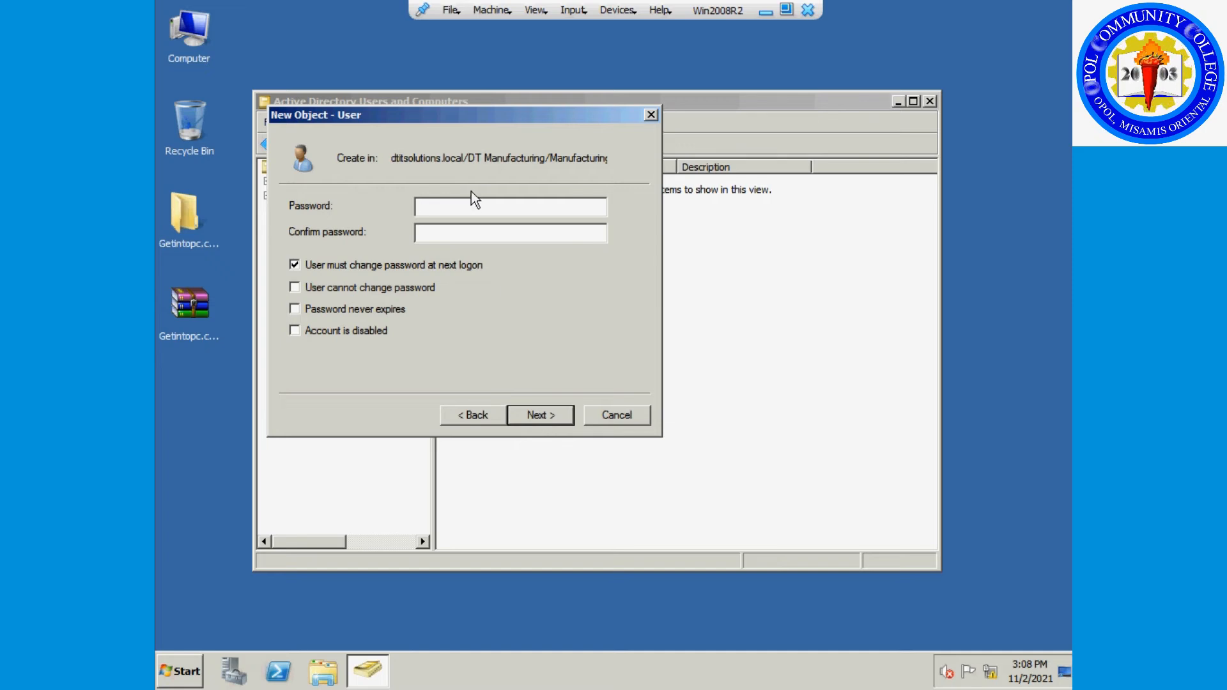
text(P@ssw0rd1)
key(Tab)
text(P@ssw0rd1)
click(540, 415)
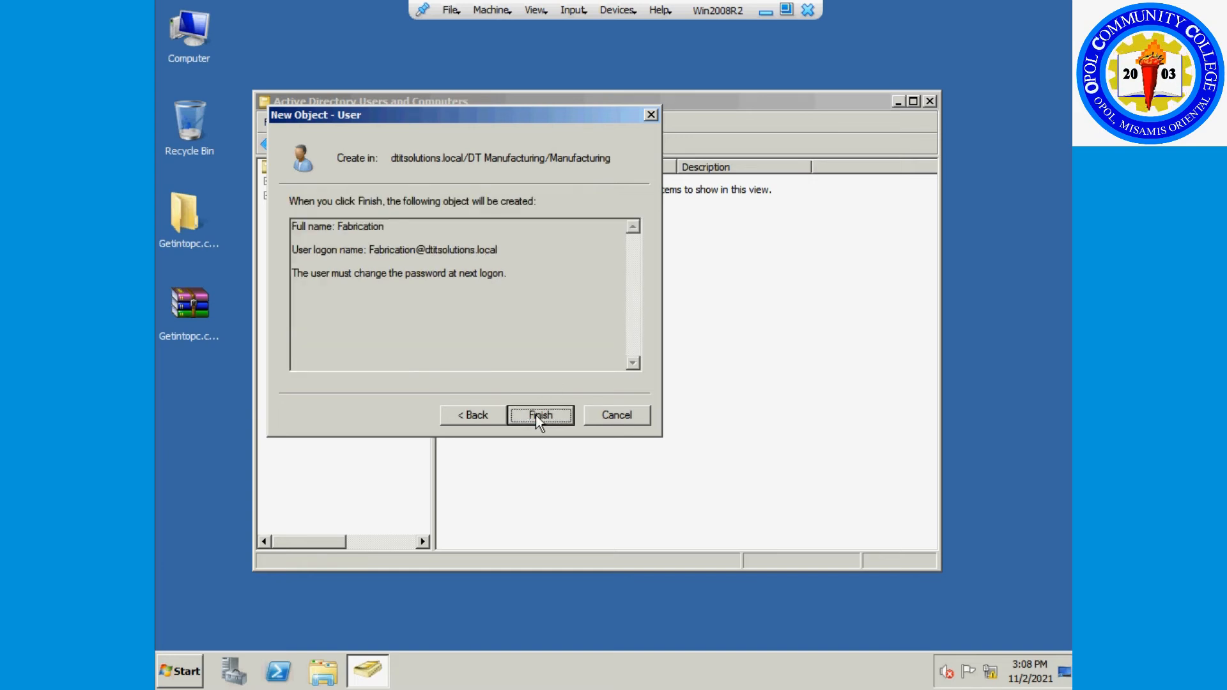
click(538, 416)
Start a new Manufacturing user with first name and logon name Assymble.
right_click(517, 283)
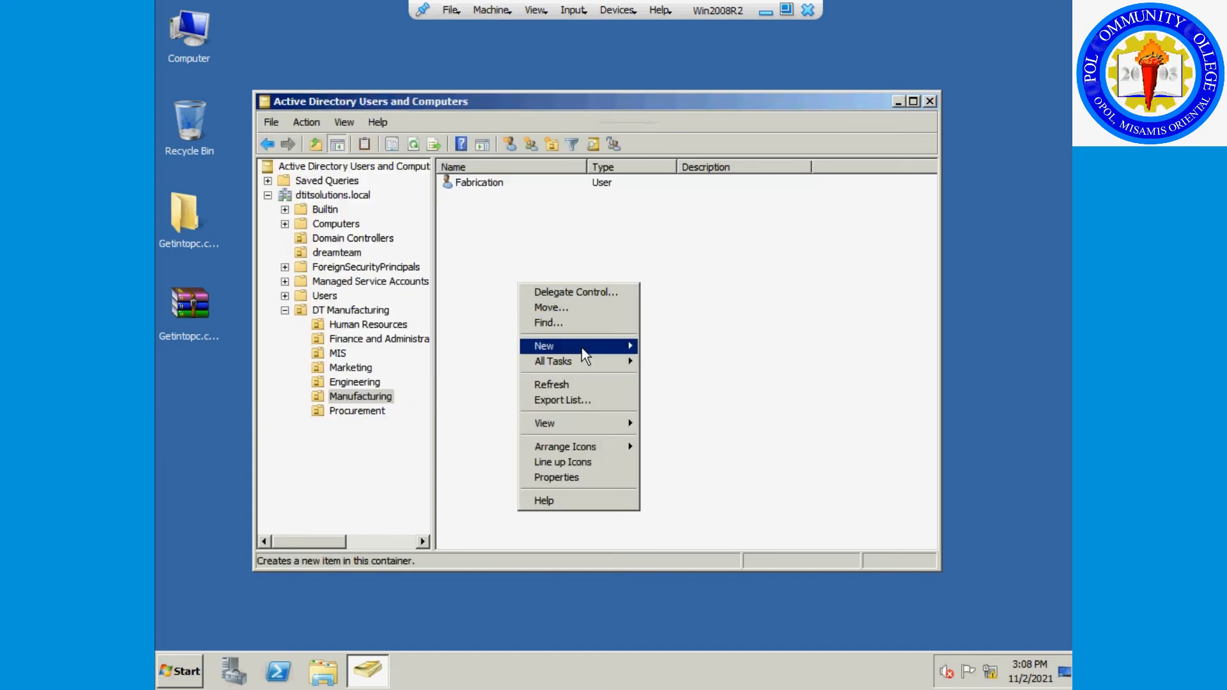
mouse_move(582, 346)
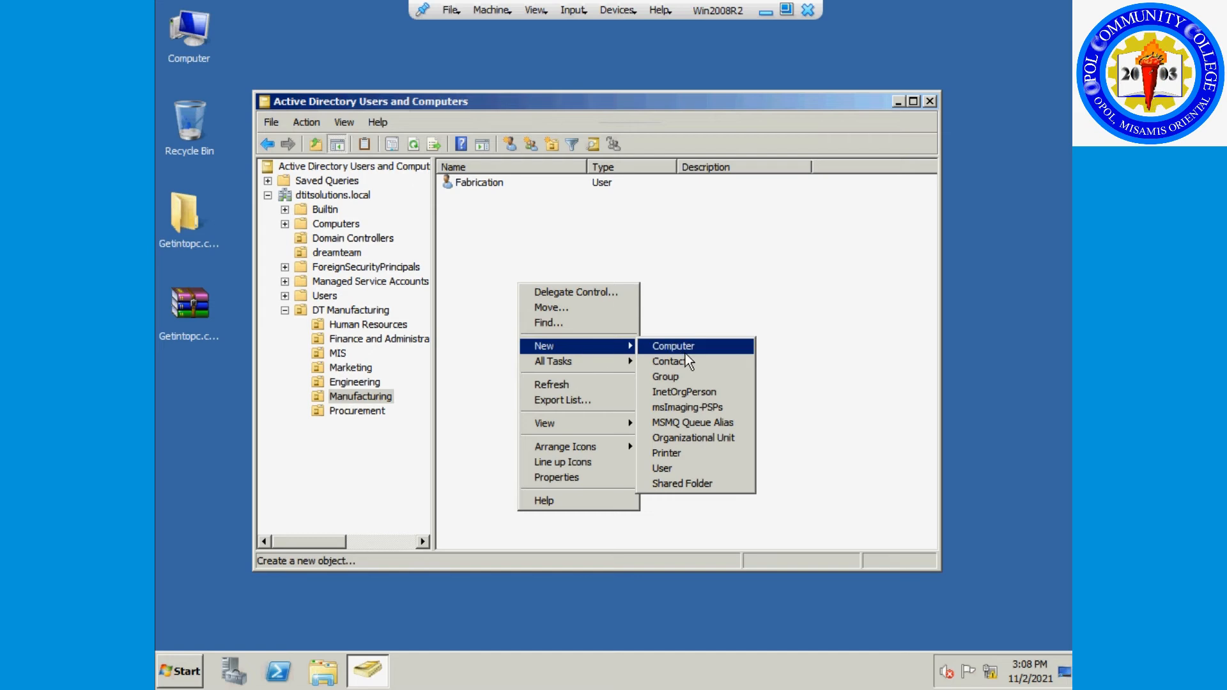
click(665, 467)
text(Ass)
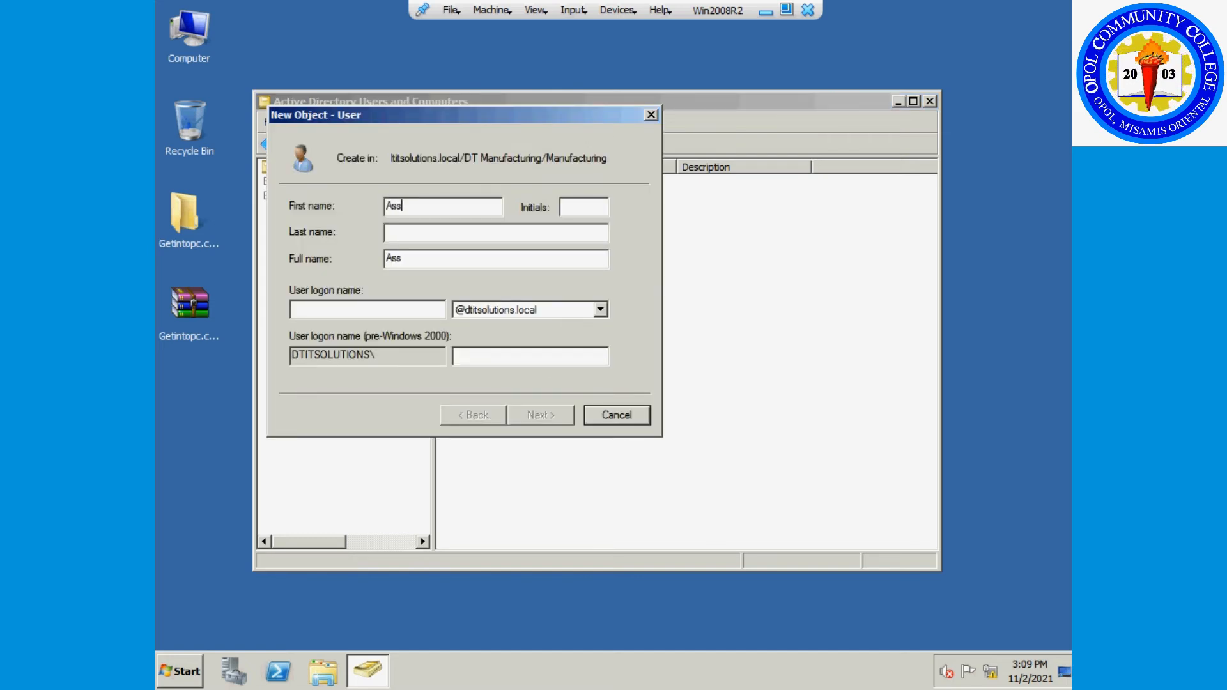
text(ymble)
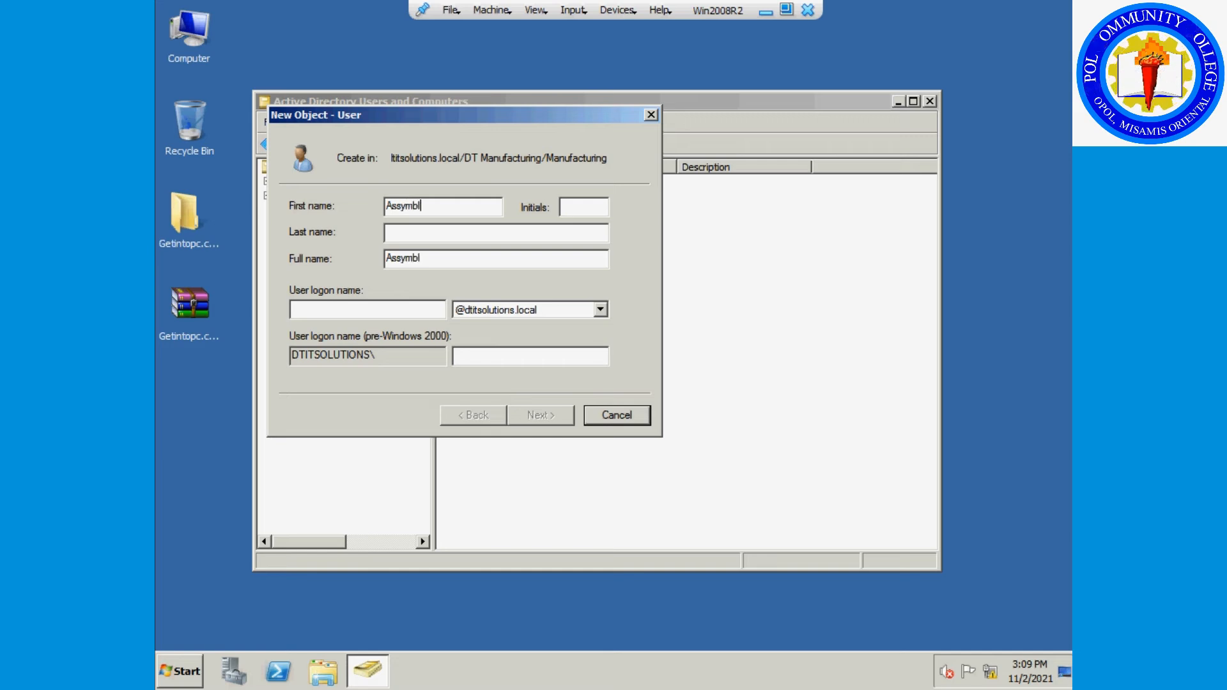
key(shift+Home)
key(ctrl+c)
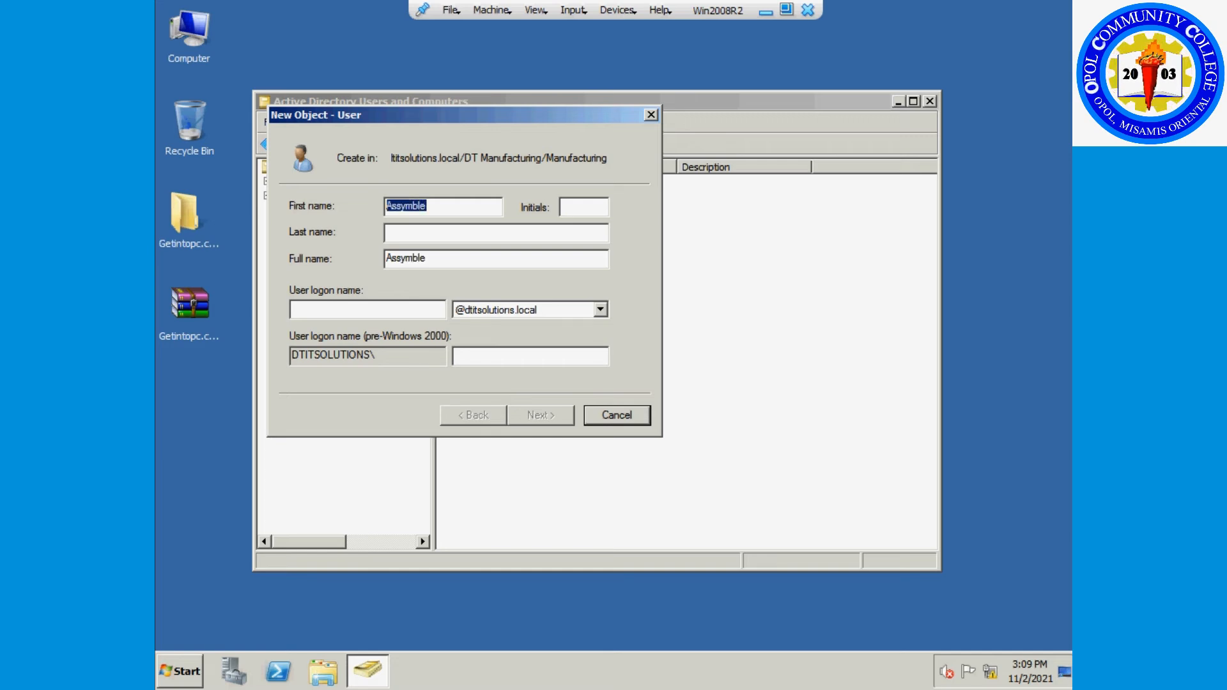
click(397, 310)
key(ctrl+v)
Enter and confirm the account password, then finish creating the Assymble account.
click(550, 412)
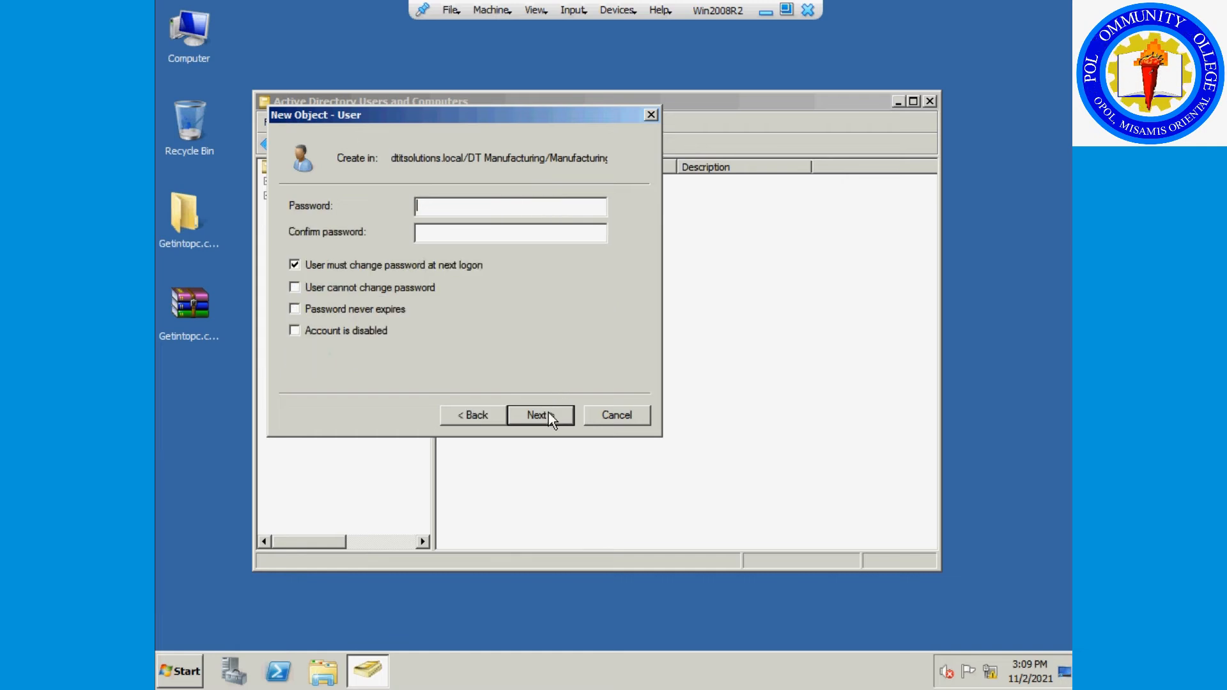
text(•••••••••)
key(Tab)
text(•••••••••)
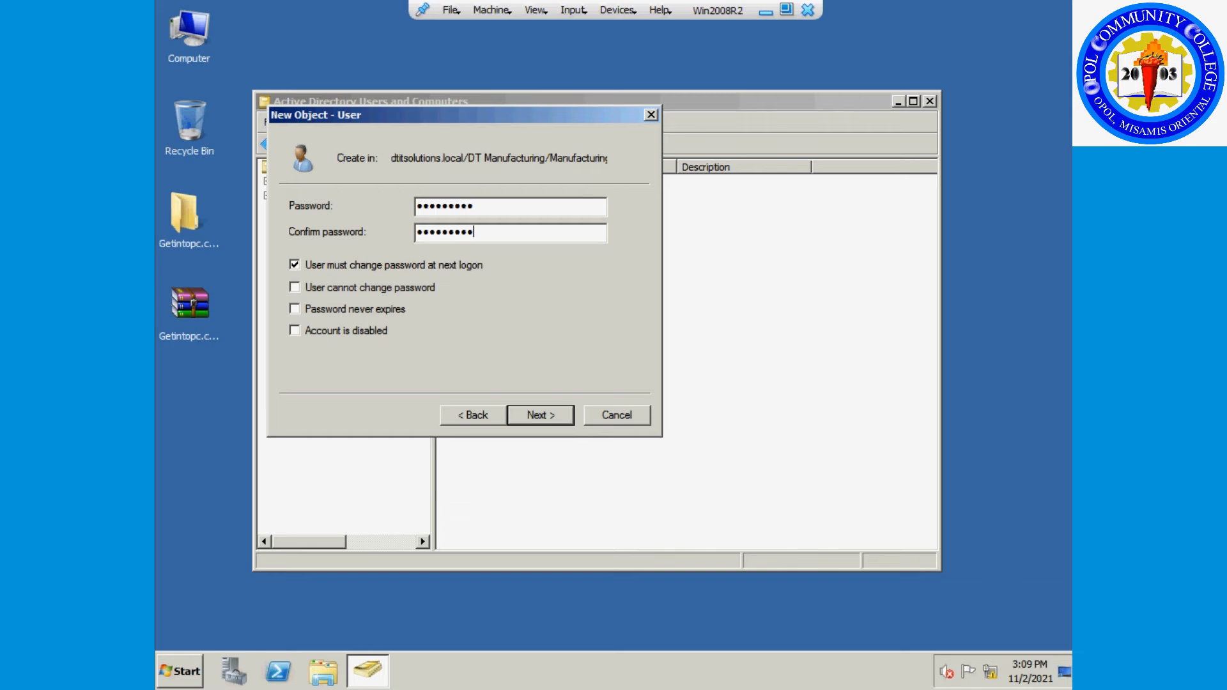
click(541, 422)
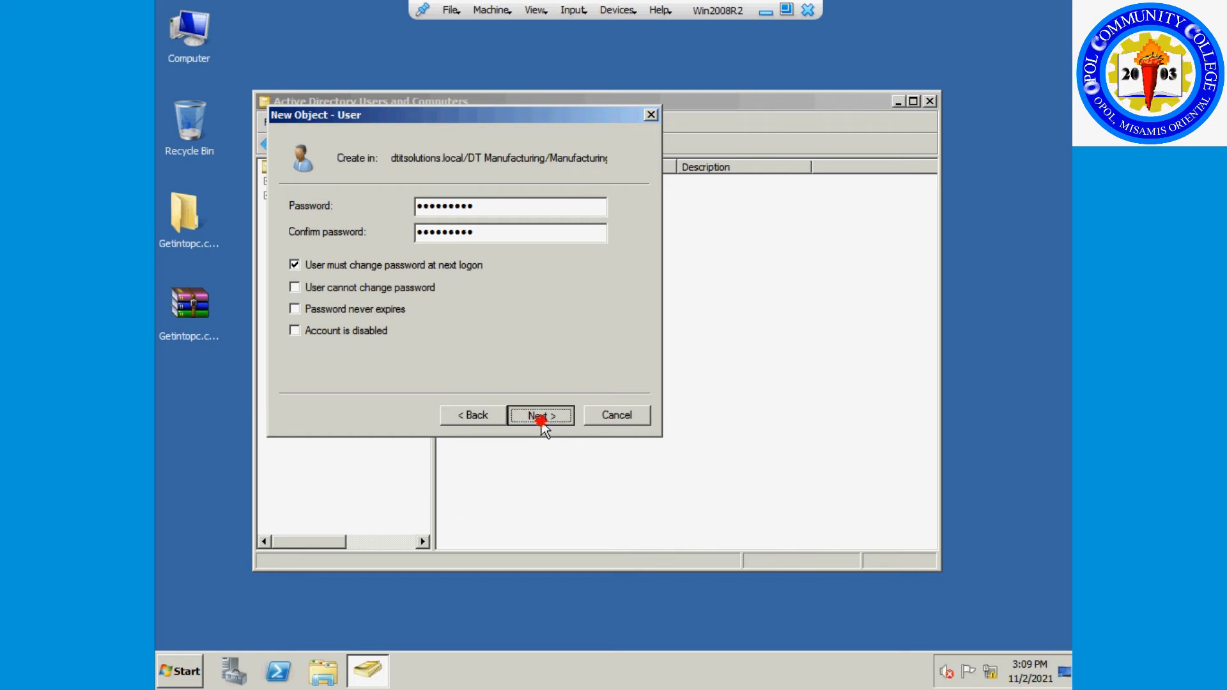
click(541, 417)
Create the Manufacturing user Testing with logon Testing and a confirmed password.
right_click(507, 289)
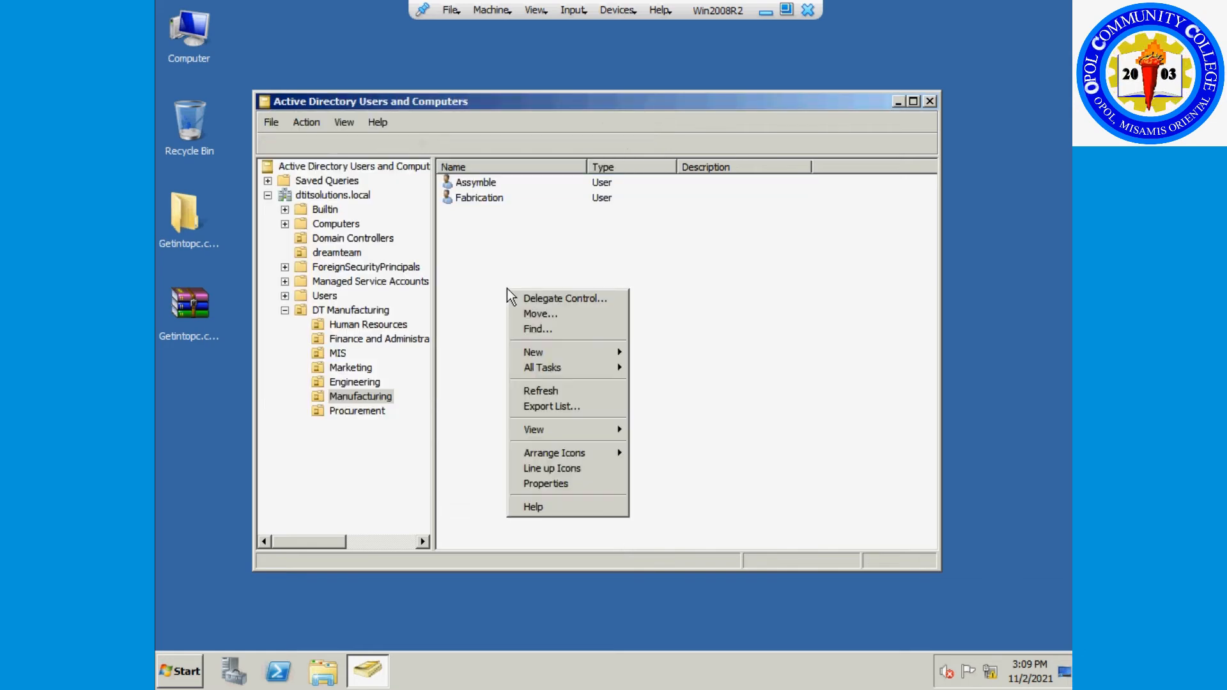
mouse_move(610, 353)
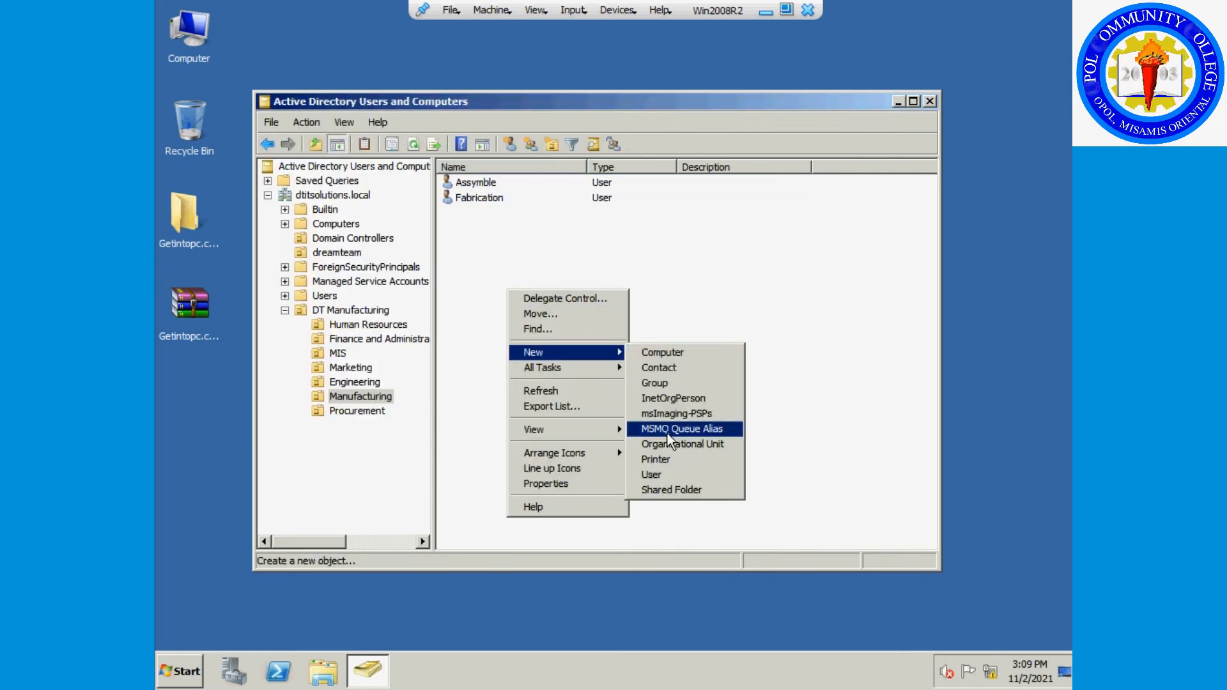
click(658, 477)
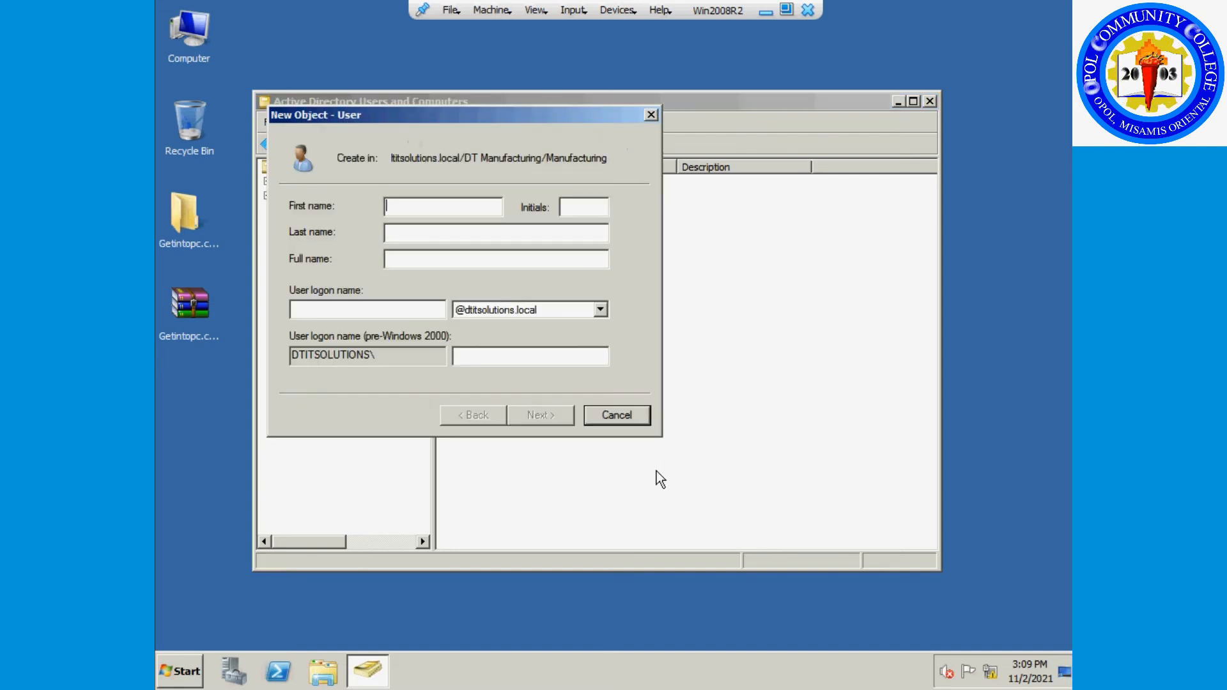
text(Testing)
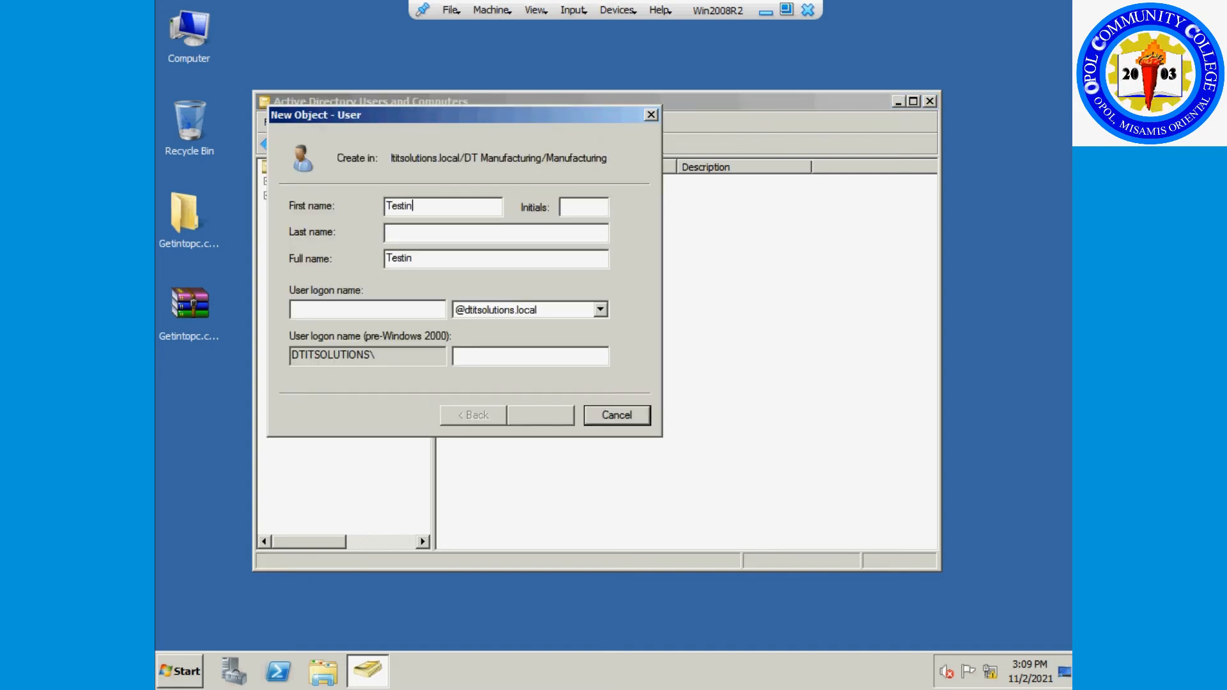
key(Tab)
key(Tab)
key(Tab)
key(Tab)
text(Testing)
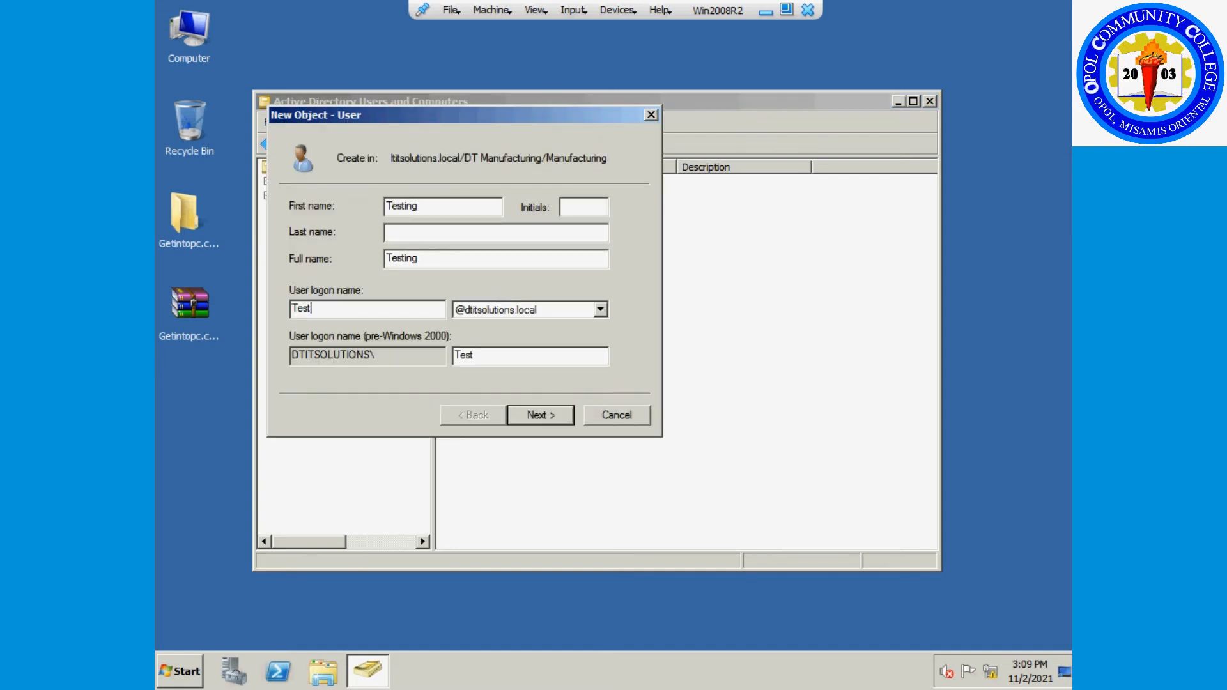
click(555, 422)
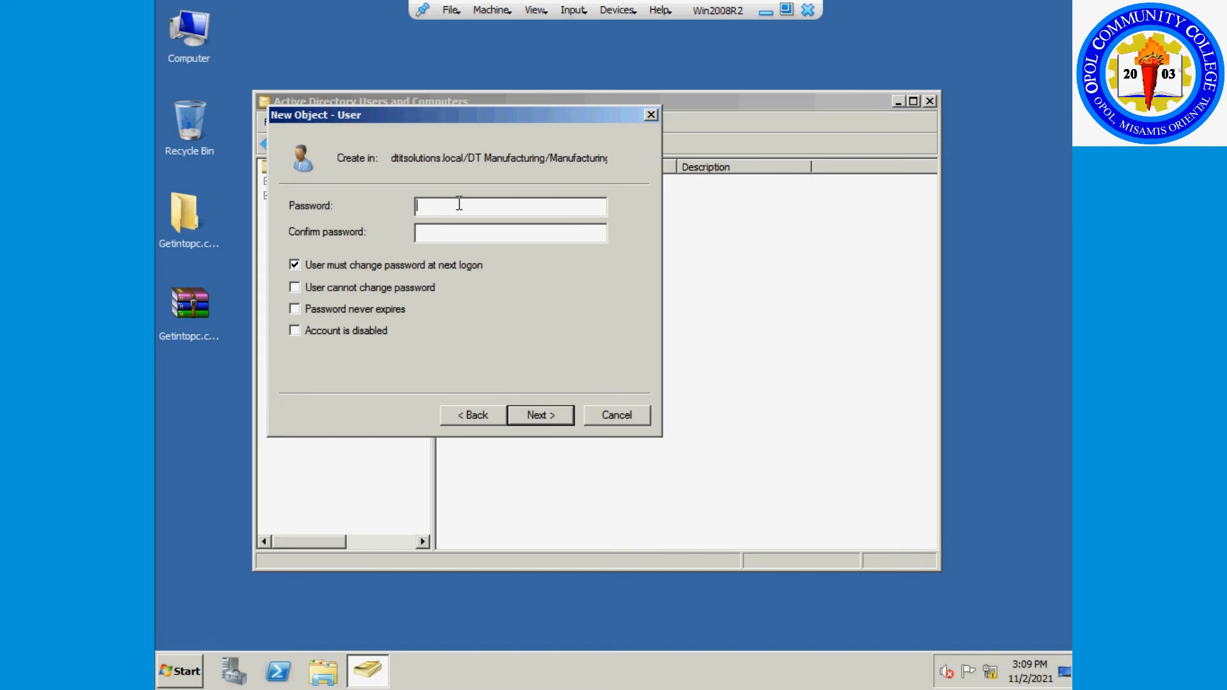
text(P@ssw0rd12P@ssw0rd12)
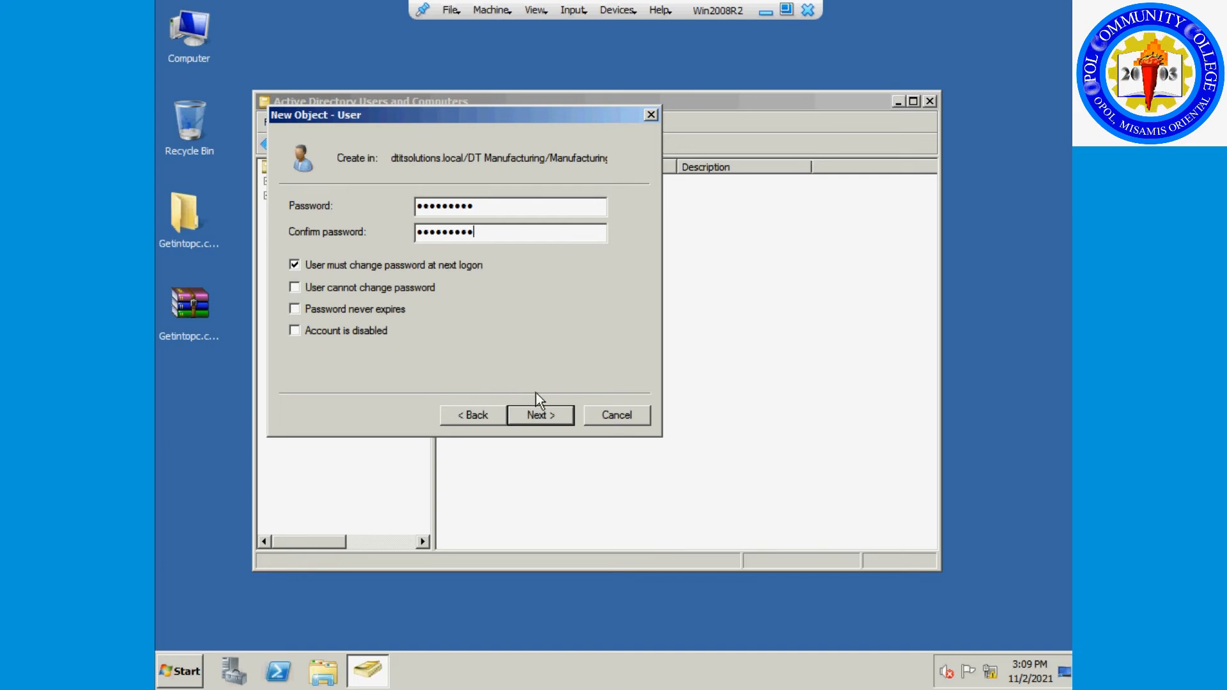
click(539, 411)
click(541, 416)
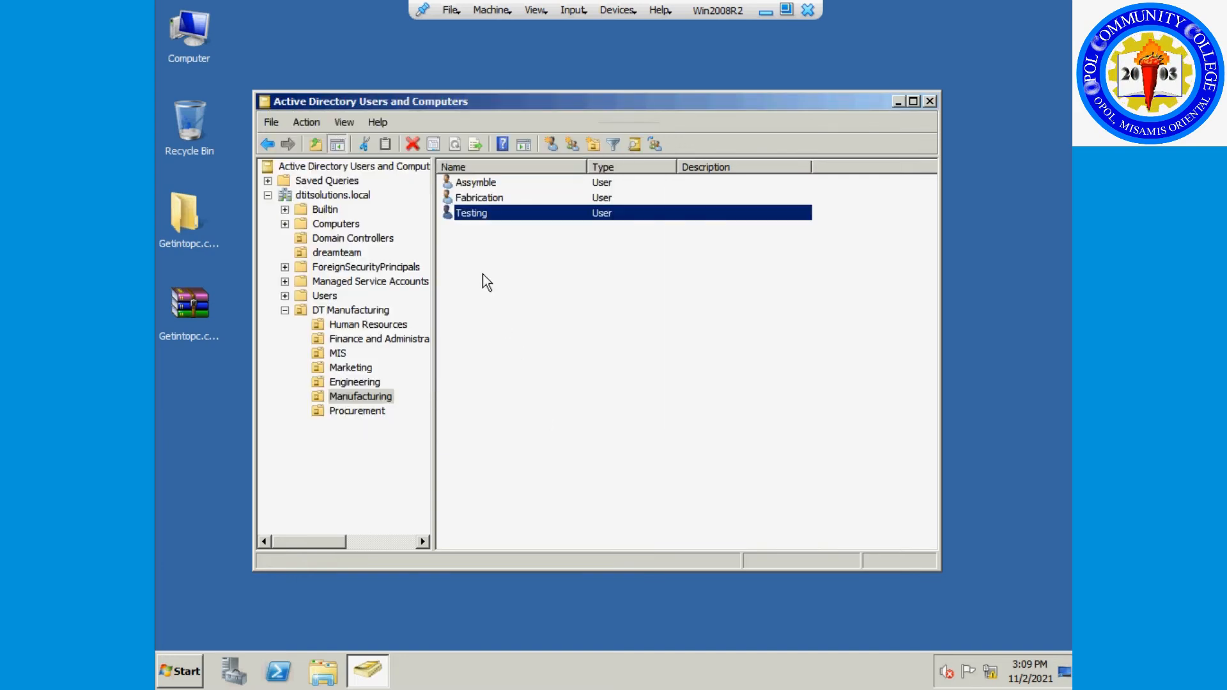
Create the Manufacturing user Production Scheduling with logon ProdSched and a confirmed password.
right_click(501, 285)
click(548, 364)
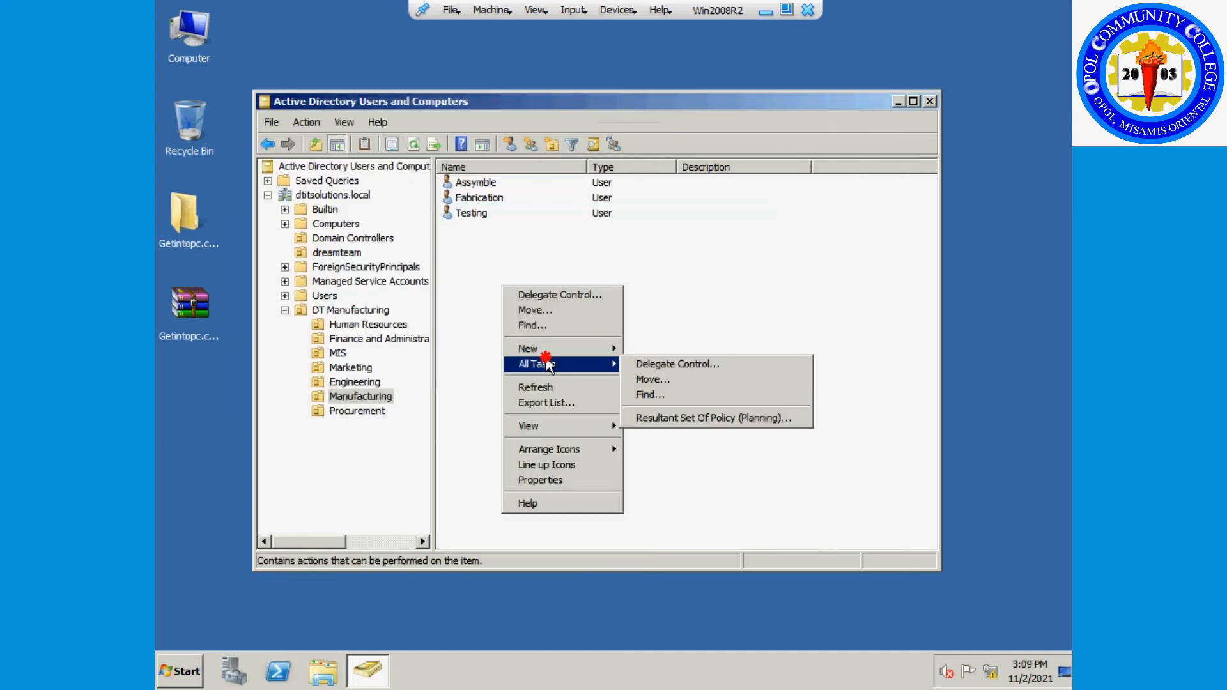
mouse_move(544, 348)
click(680, 470)
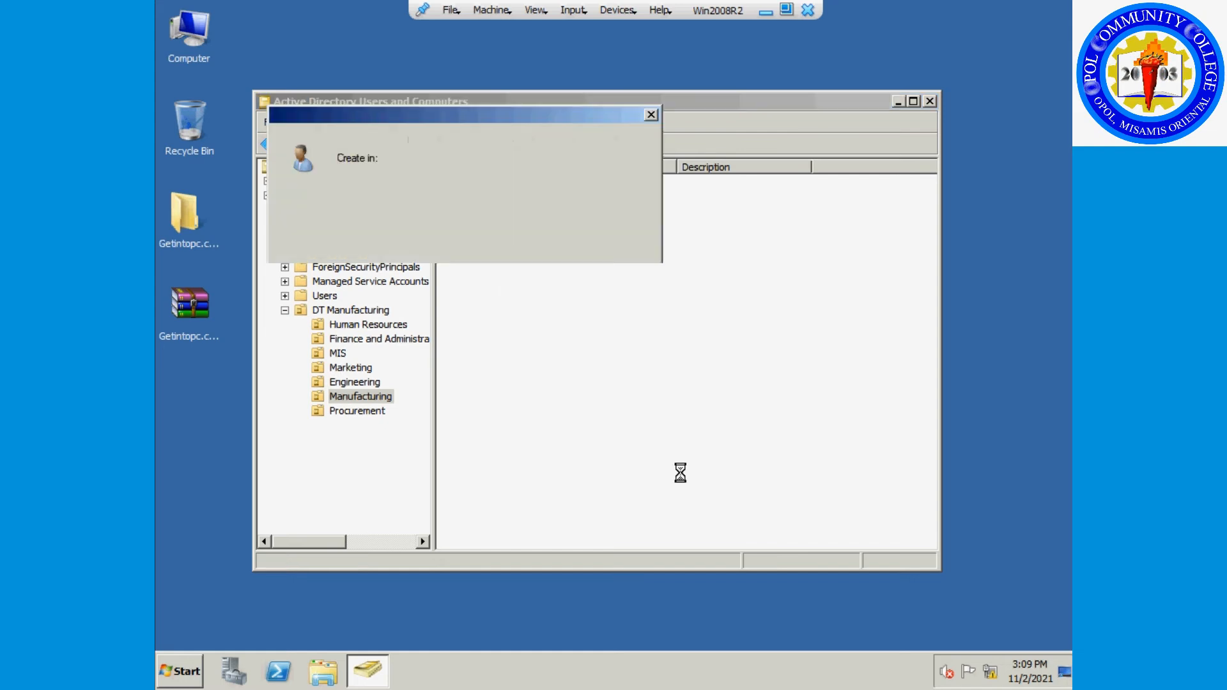
text(Prod)
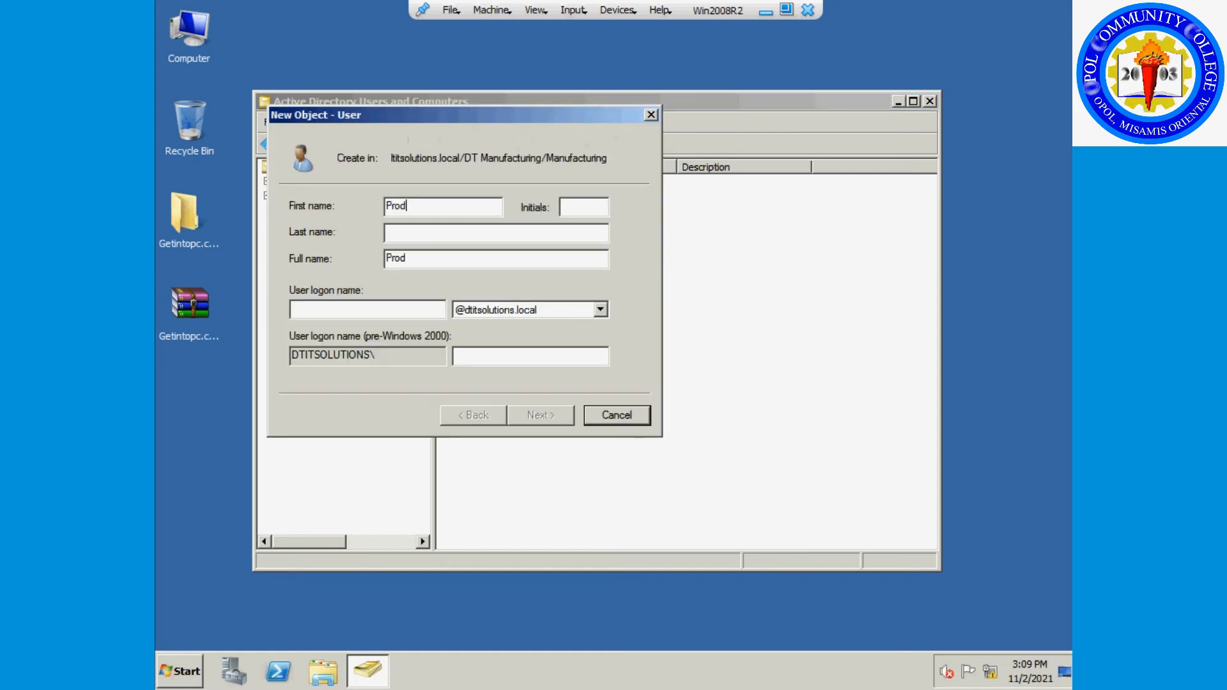
text(uction)
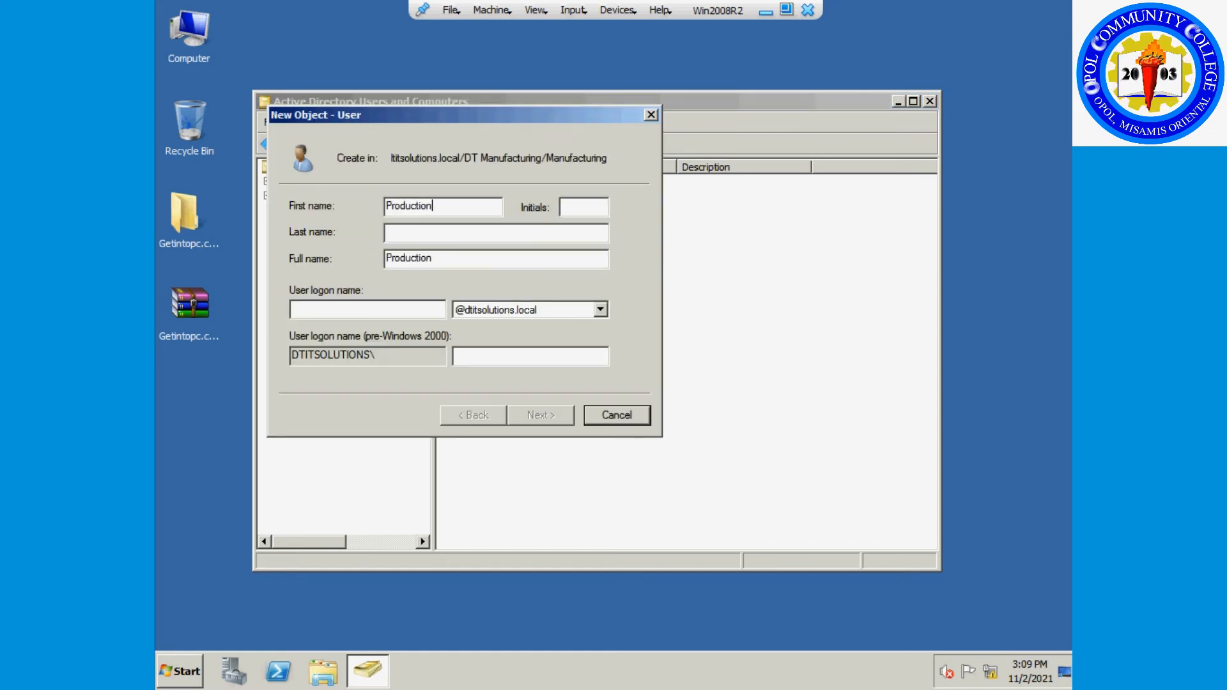
text( S)
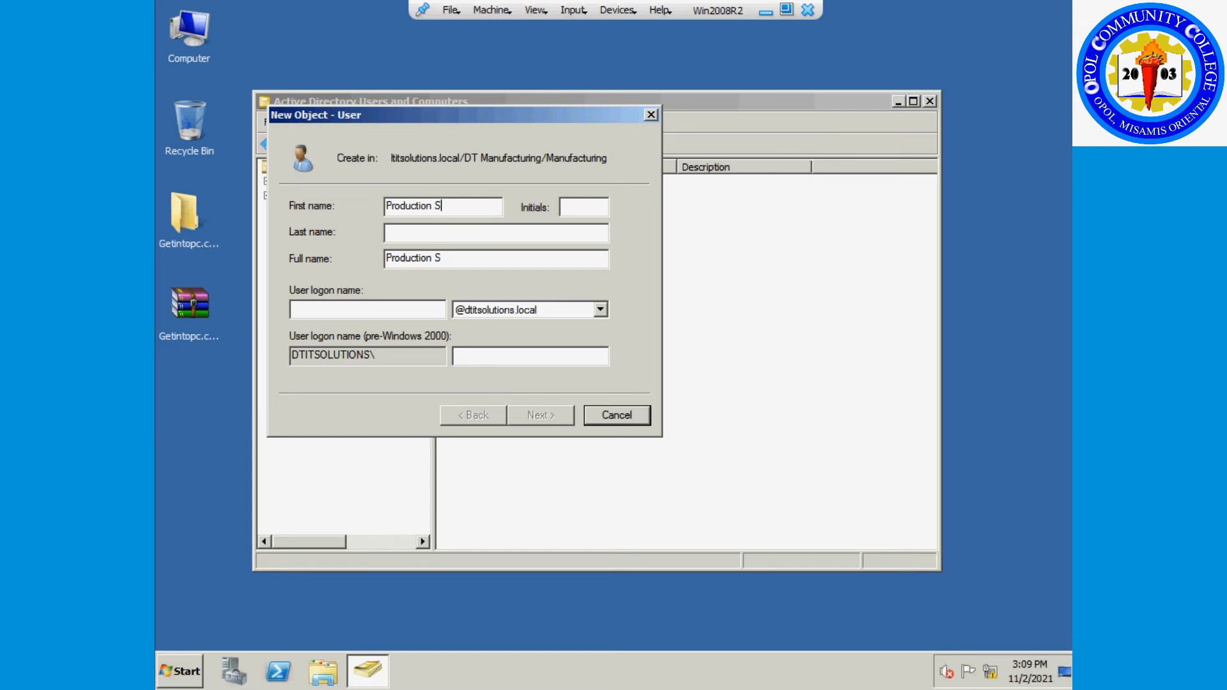
text(cheduling)
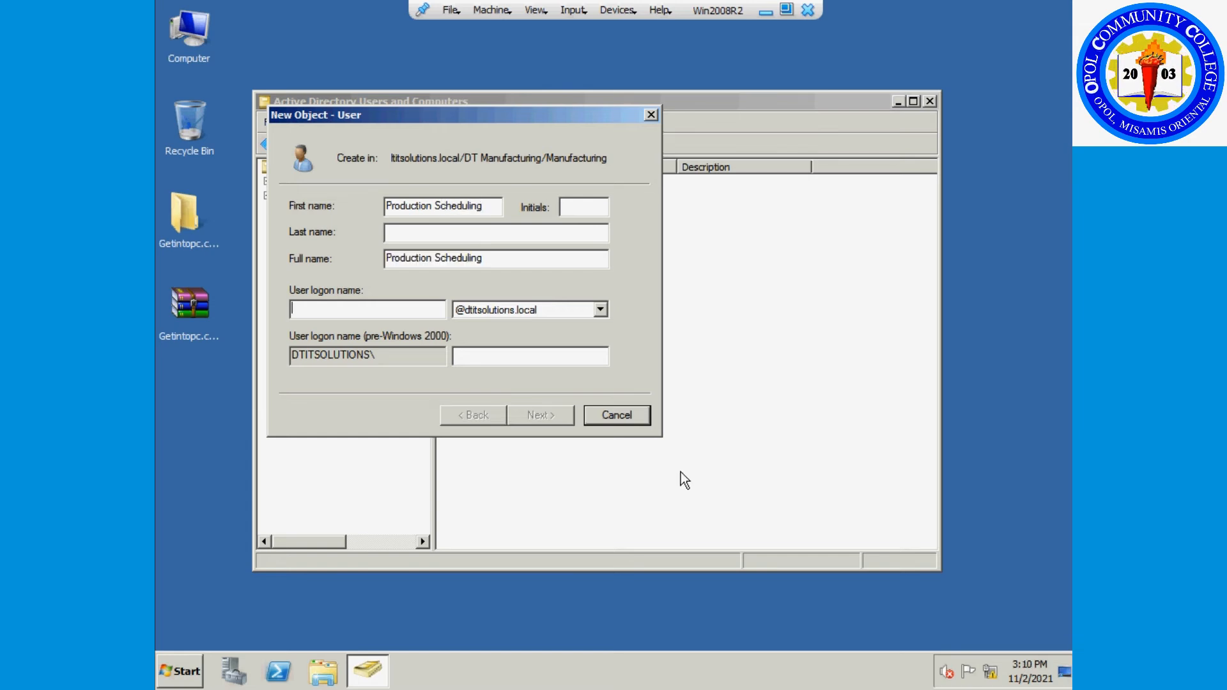
text(PS)
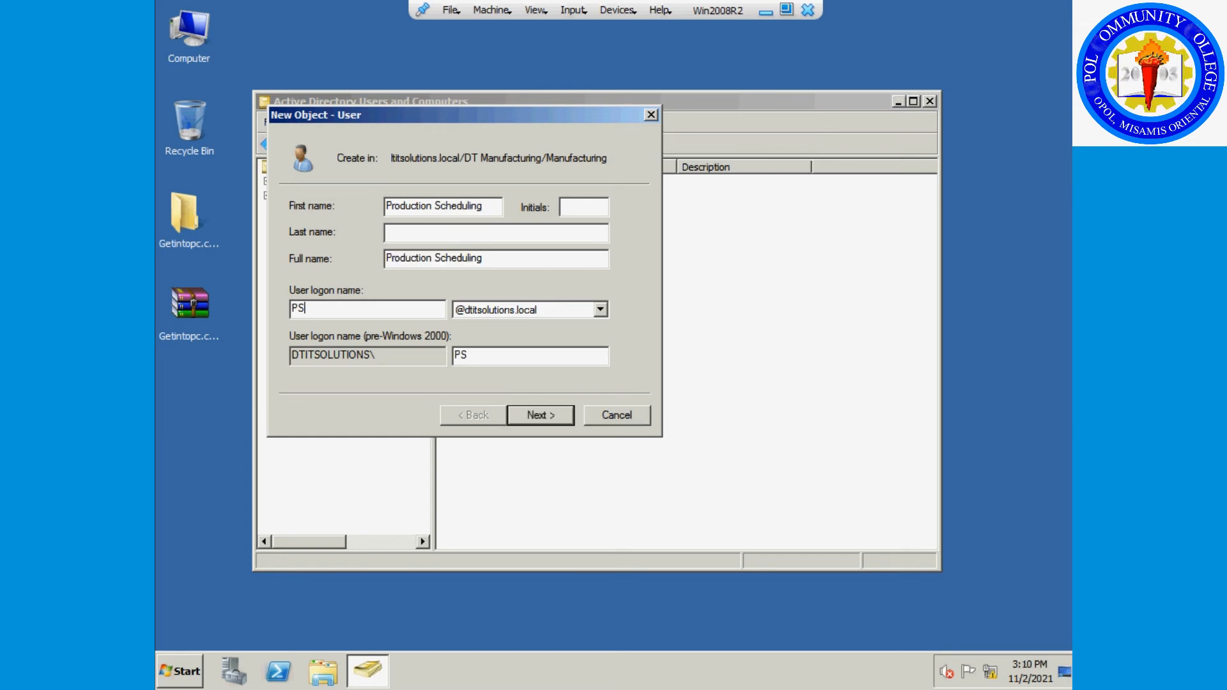
key(BackSpace)
text(rodSched)
click(555, 416)
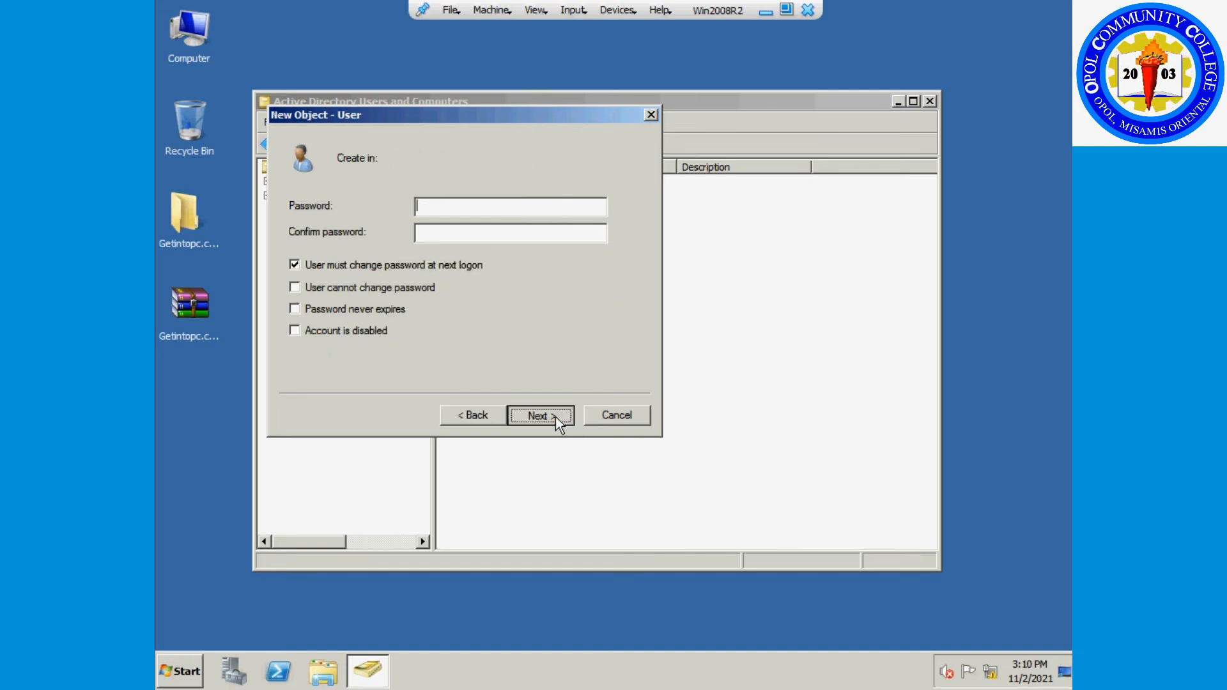
text(Password1)
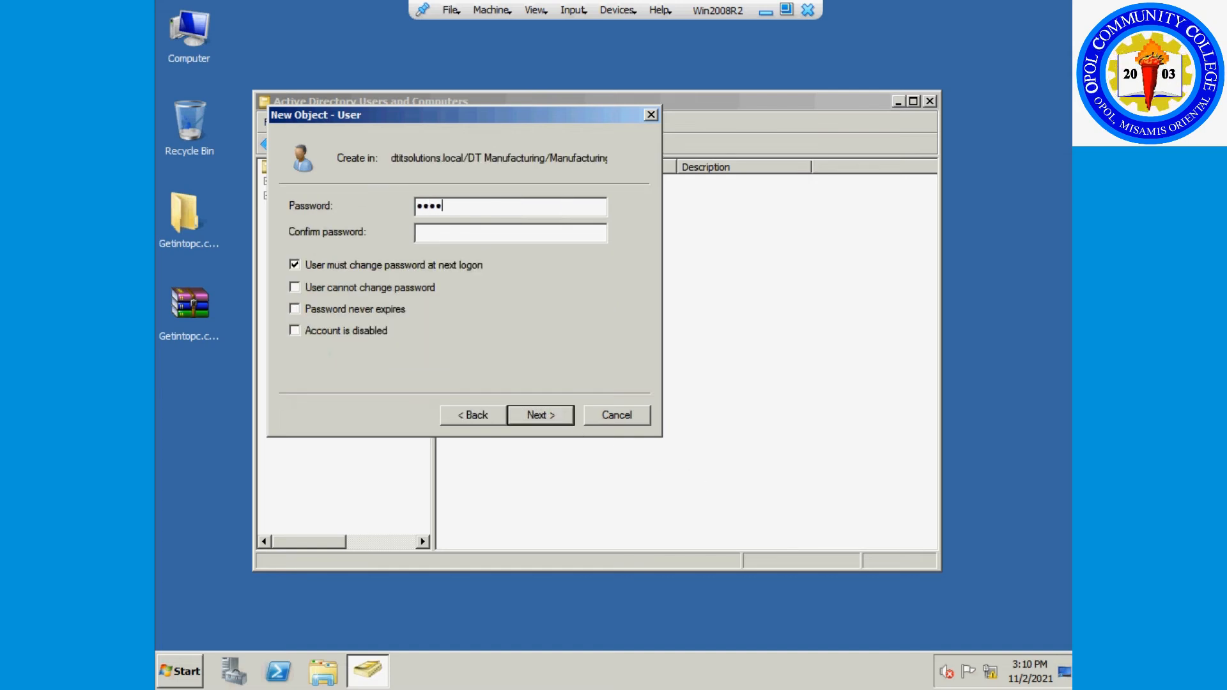
text(Password1)
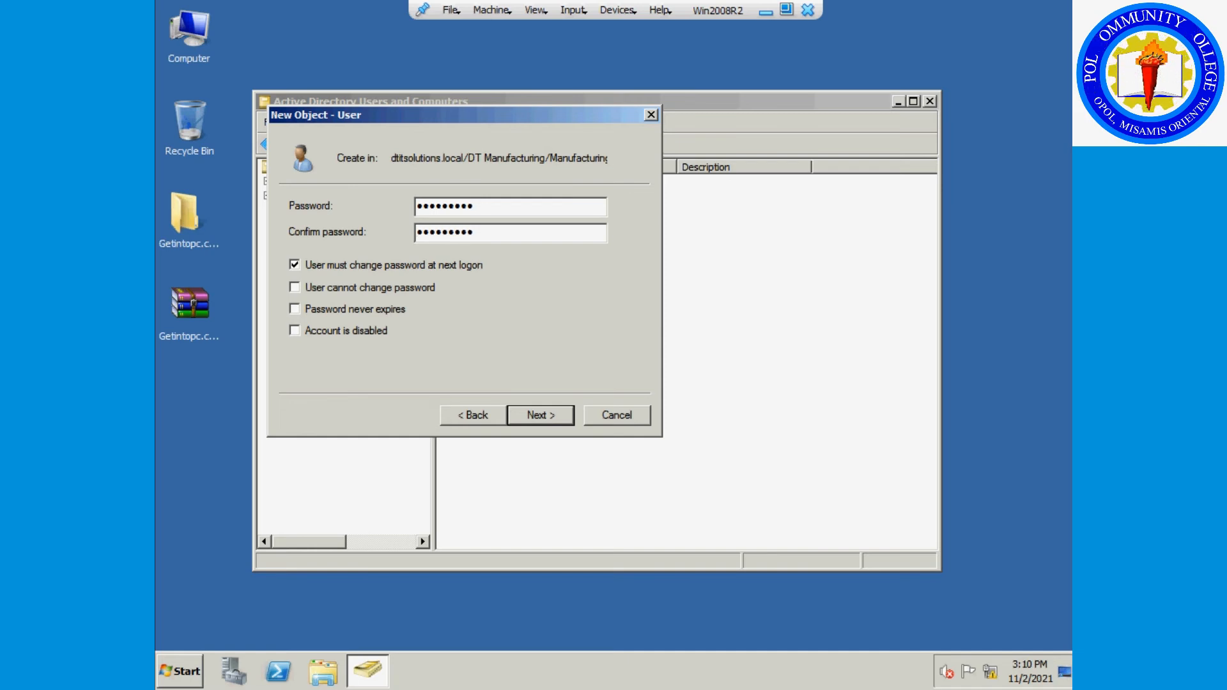
click(551, 423)
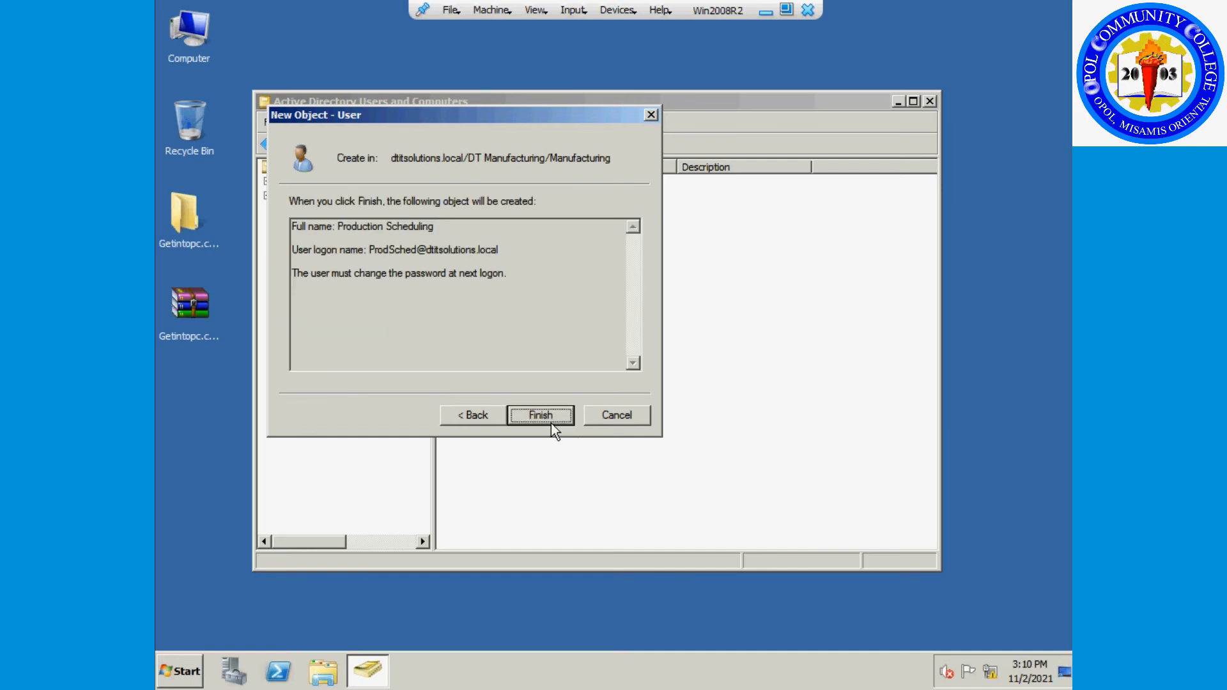
click(551, 423)
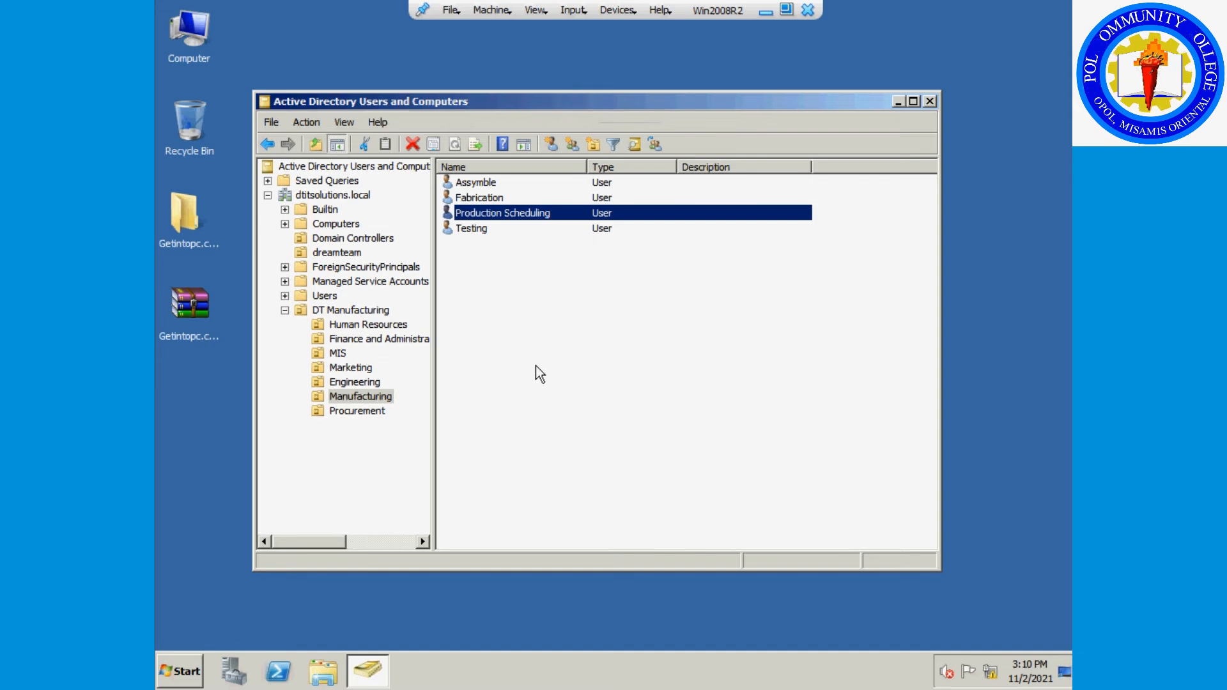
click(536, 367)
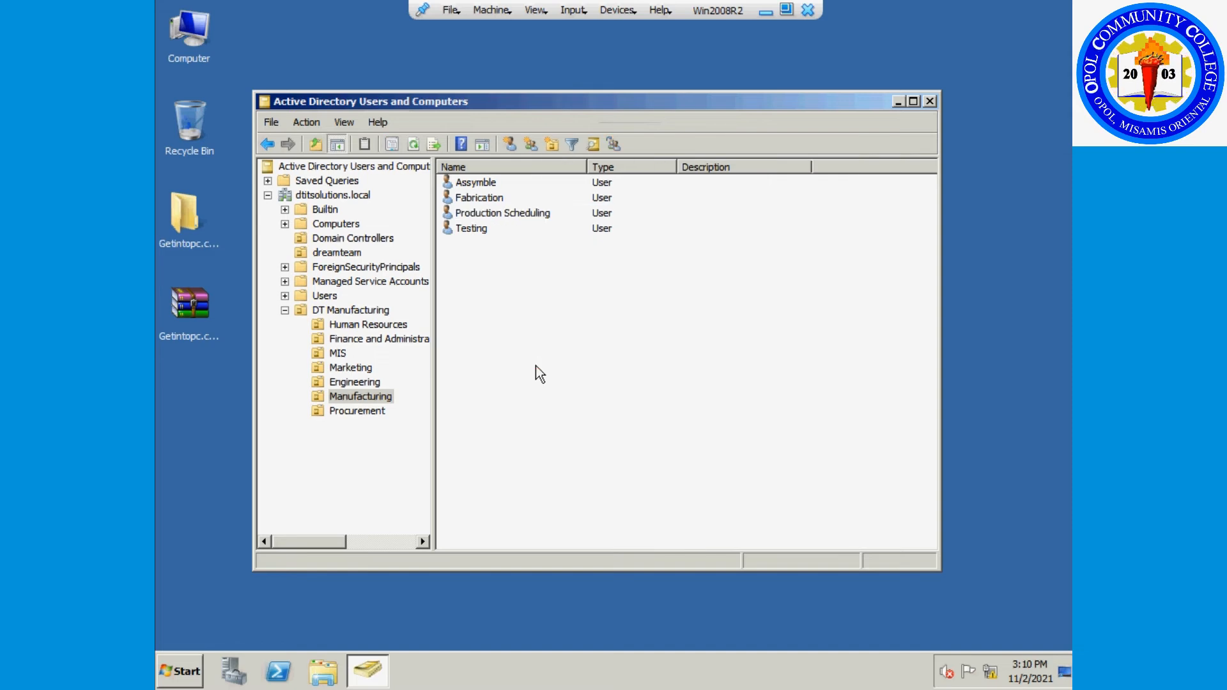
Select the Procurement OU and start a new computer account there.
click(357, 411)
right_click(502, 323)
mouse_move(549, 384)
click(647, 384)
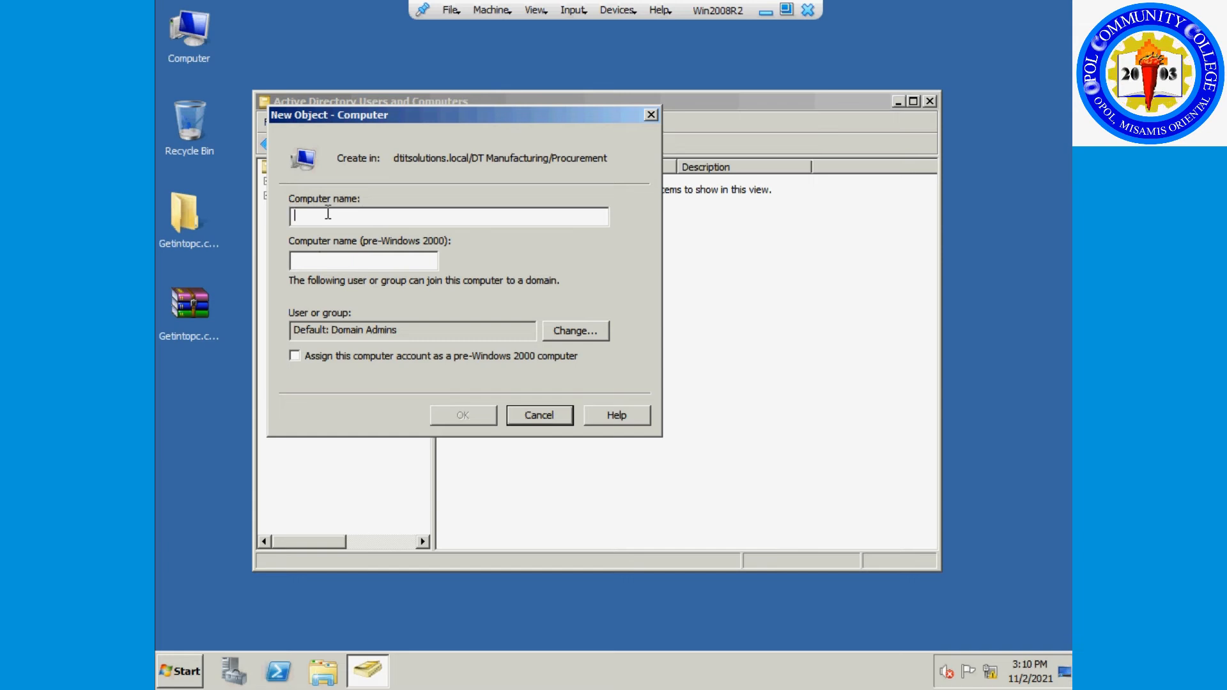
Cancel the new computer account in the Procurement OU.
click(553, 421)
Create the Procurement user Purchasing with logon name Purchasing and a confirmed password.
right_click(524, 343)
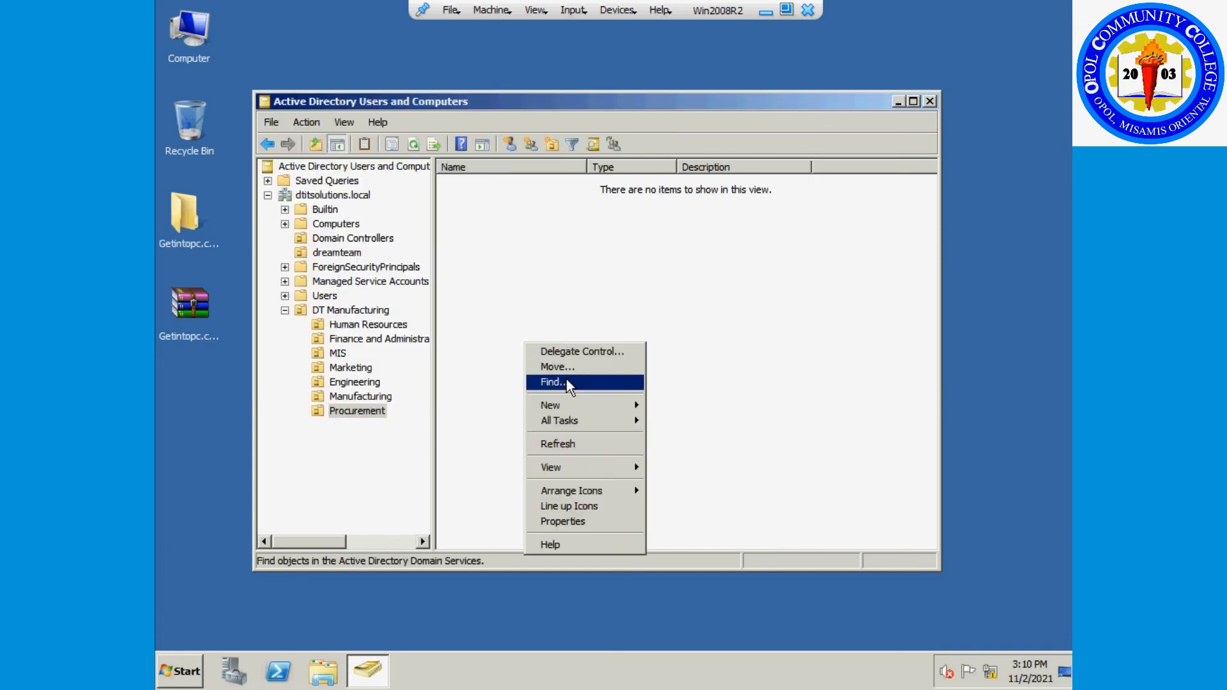
mouse_move(575, 409)
click(697, 528)
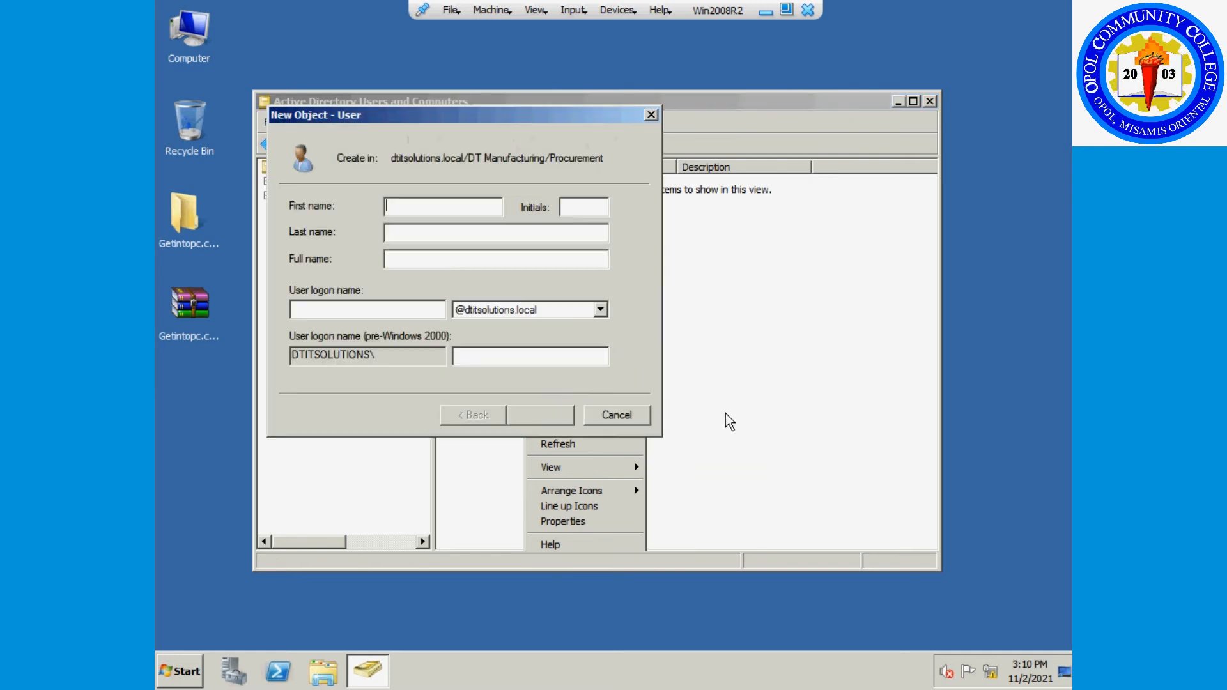
text(Purchasing)
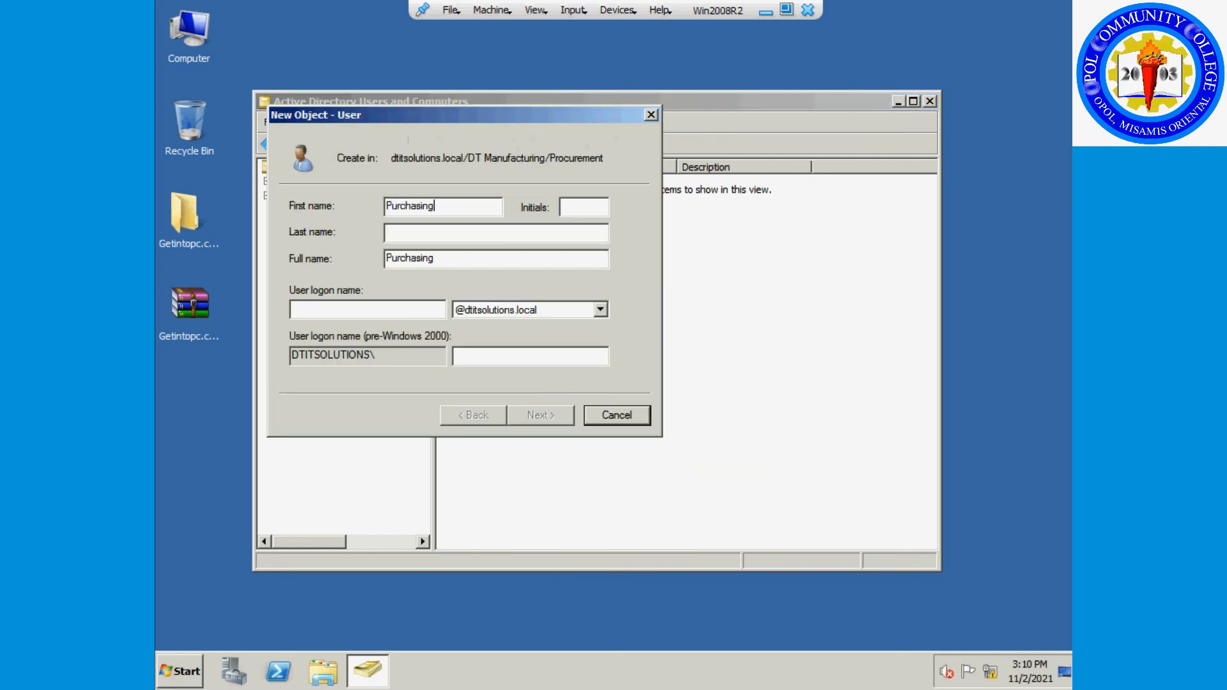
key(Tab)
key(Tab)
key(ctrl+c)
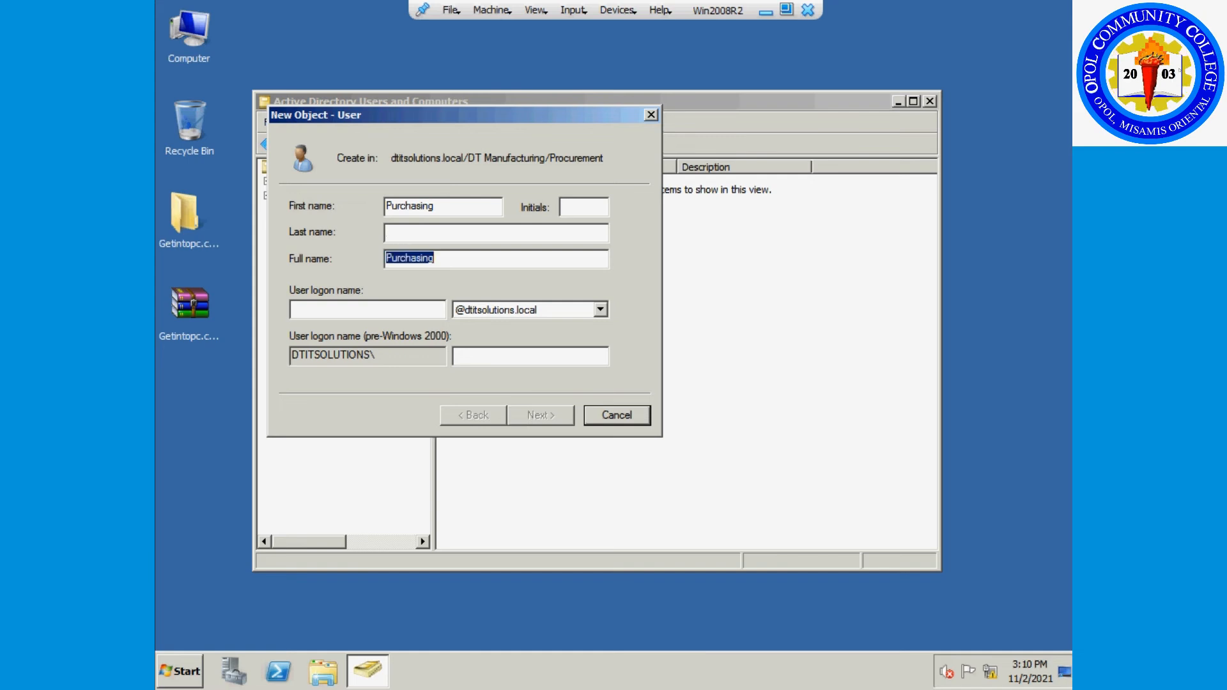
key(Tab)
key(ctrl+v)
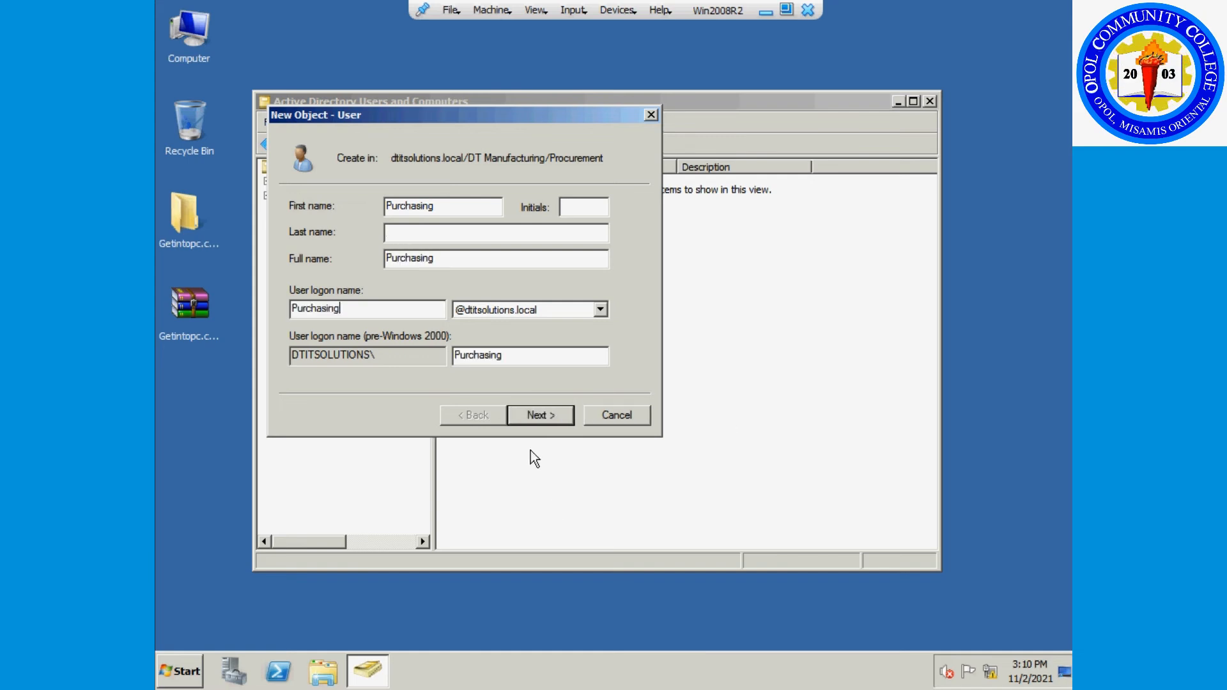
click(529, 415)
text(Password1)
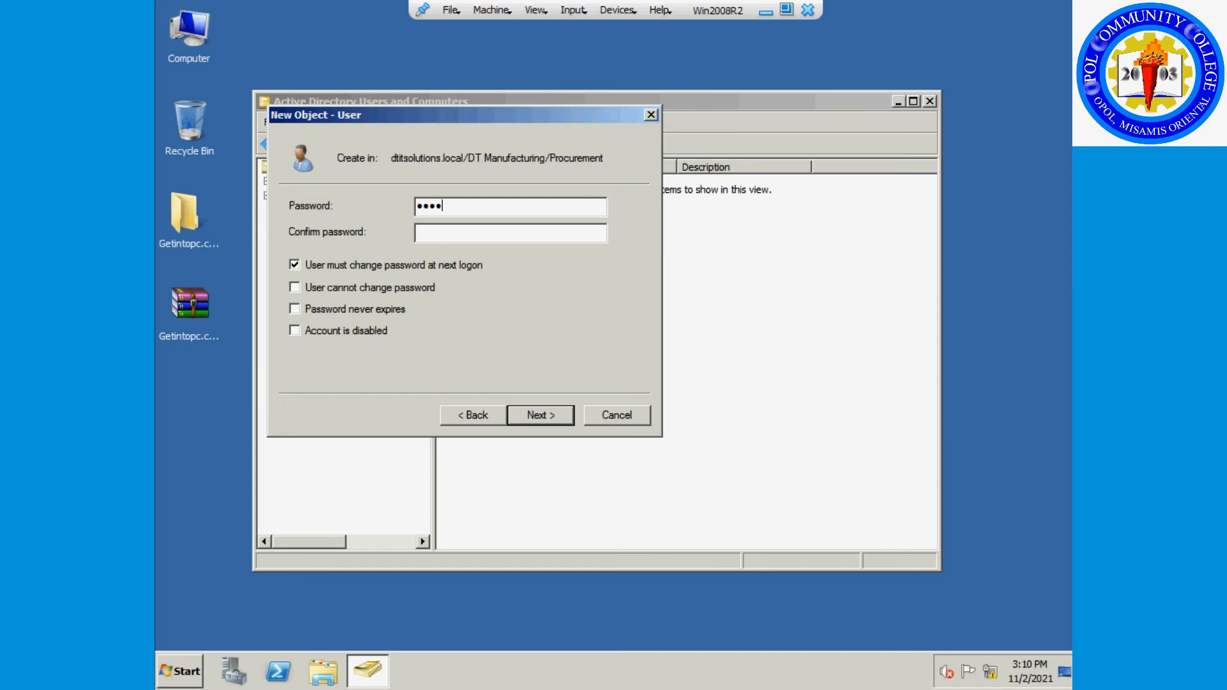
key(Tab)
text(Password1)
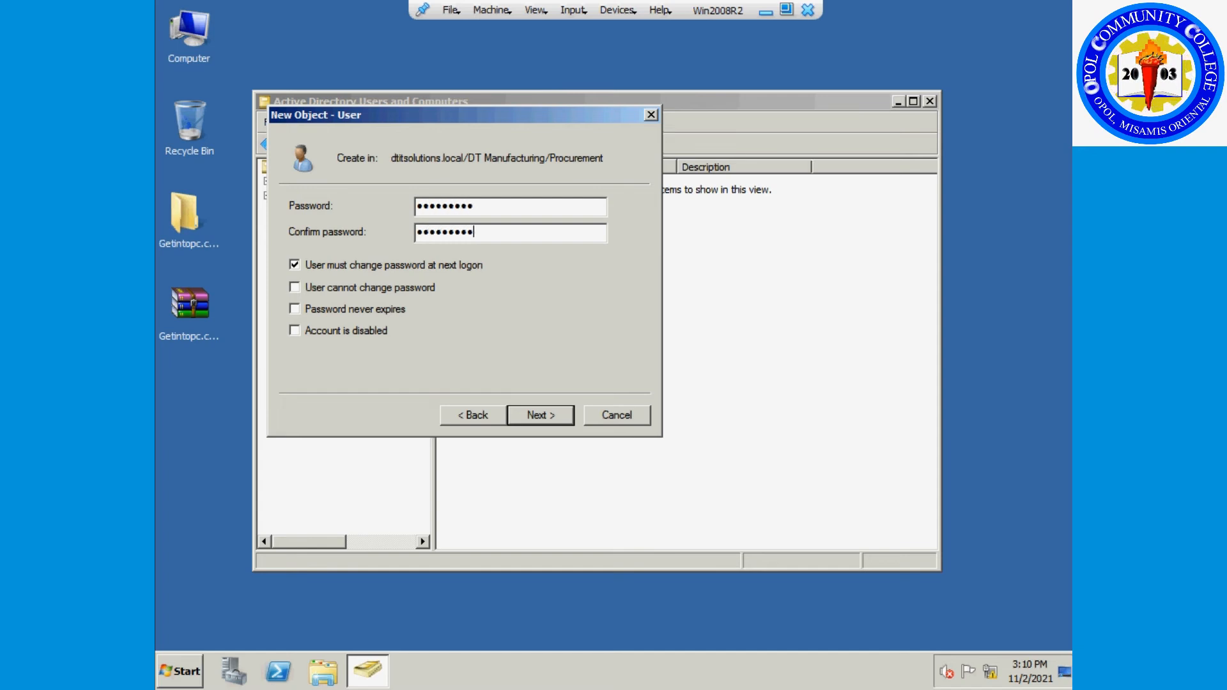
click(528, 416)
click(528, 416)
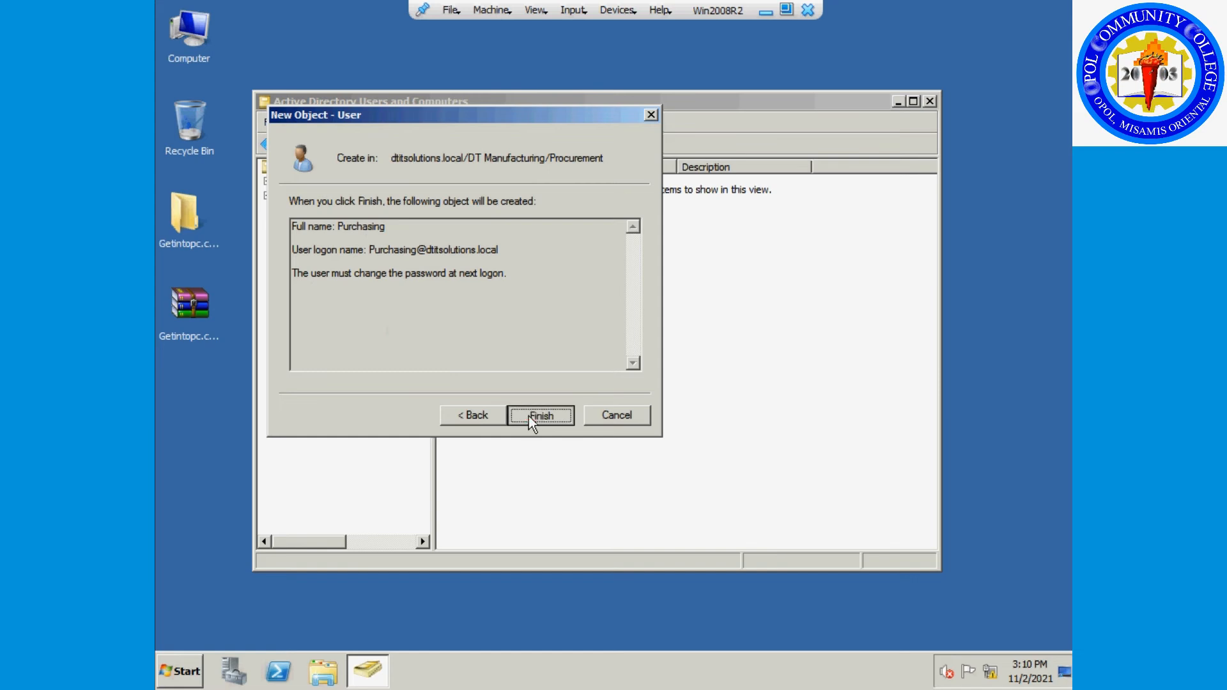
right_click(519, 256)
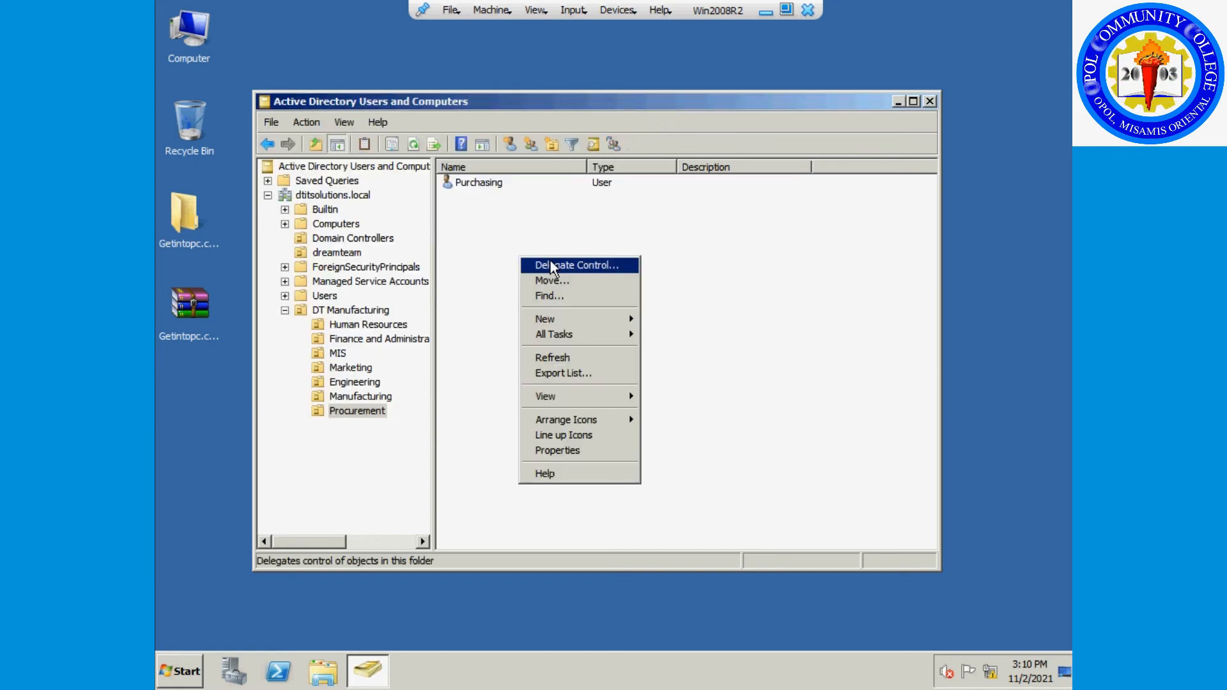
Start a new Procurement user named Receiving and Inspection with logon name RecIns.
mouse_move(594, 319)
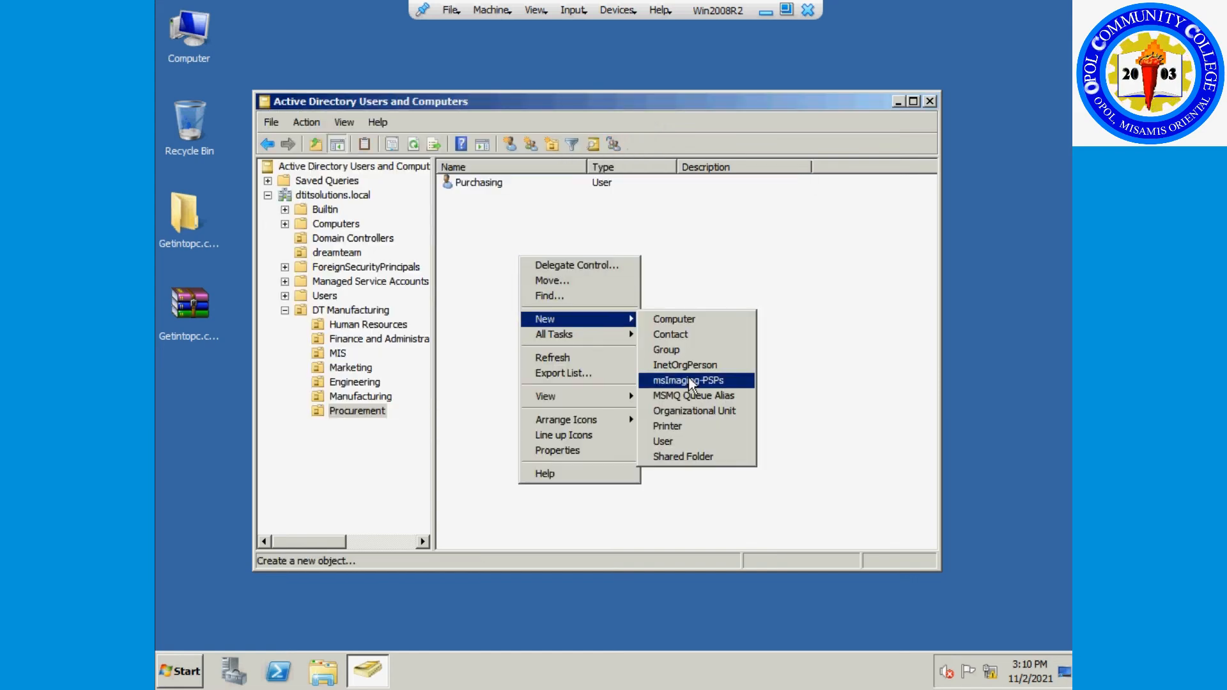
click(686, 438)
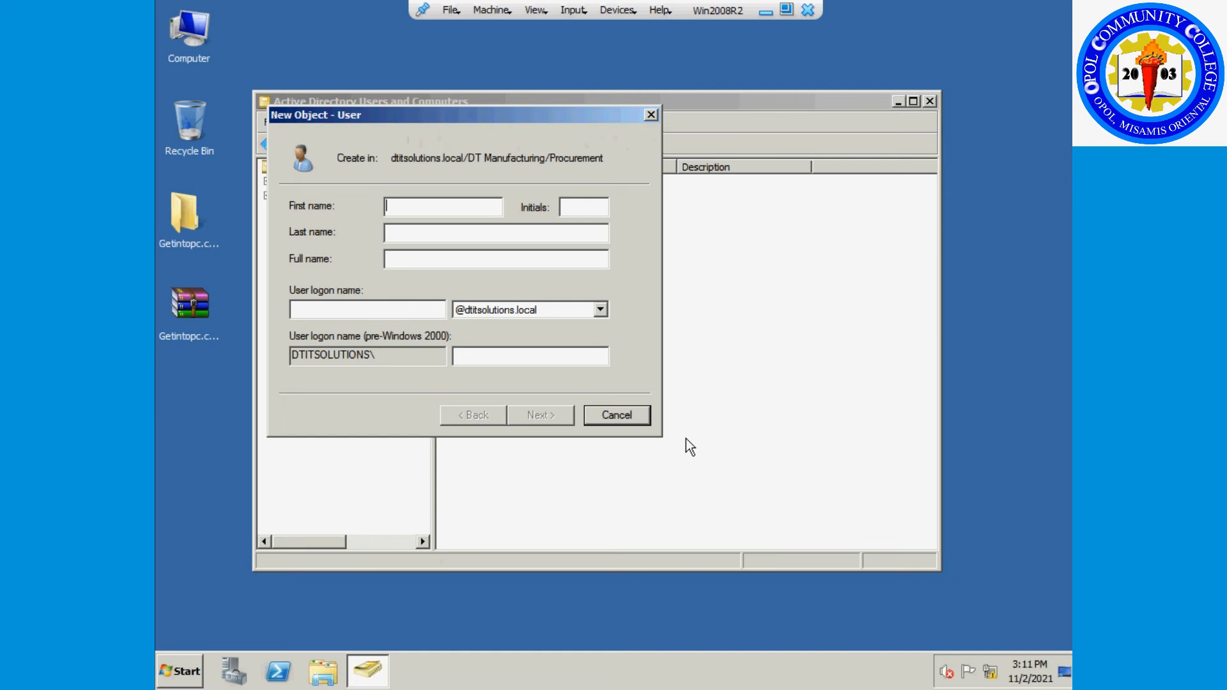
text(Rec)
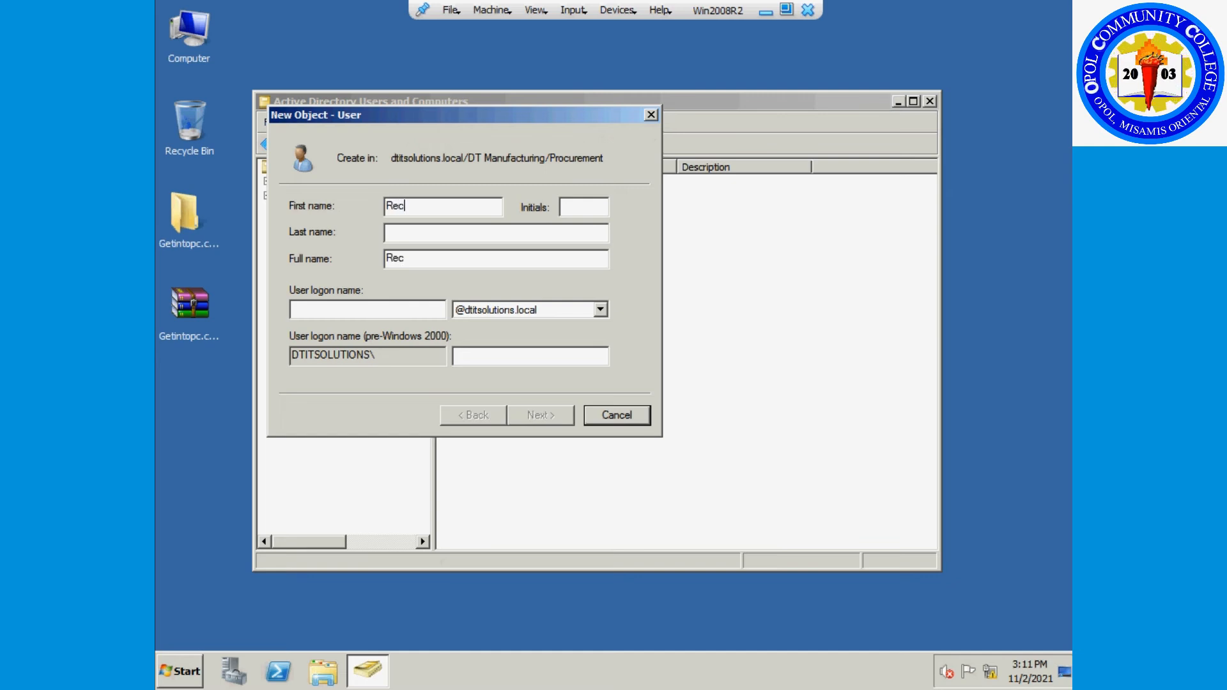
text(eiving and Inspection)
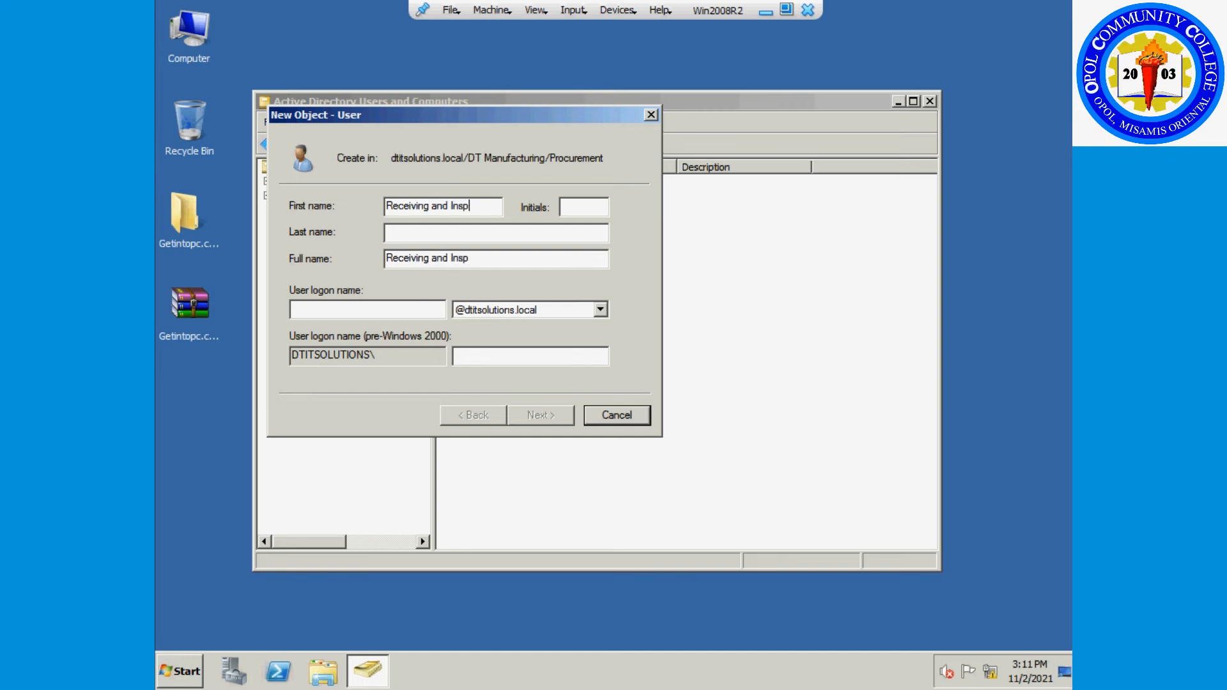
key(Tab)
key(Tab)
text(R)
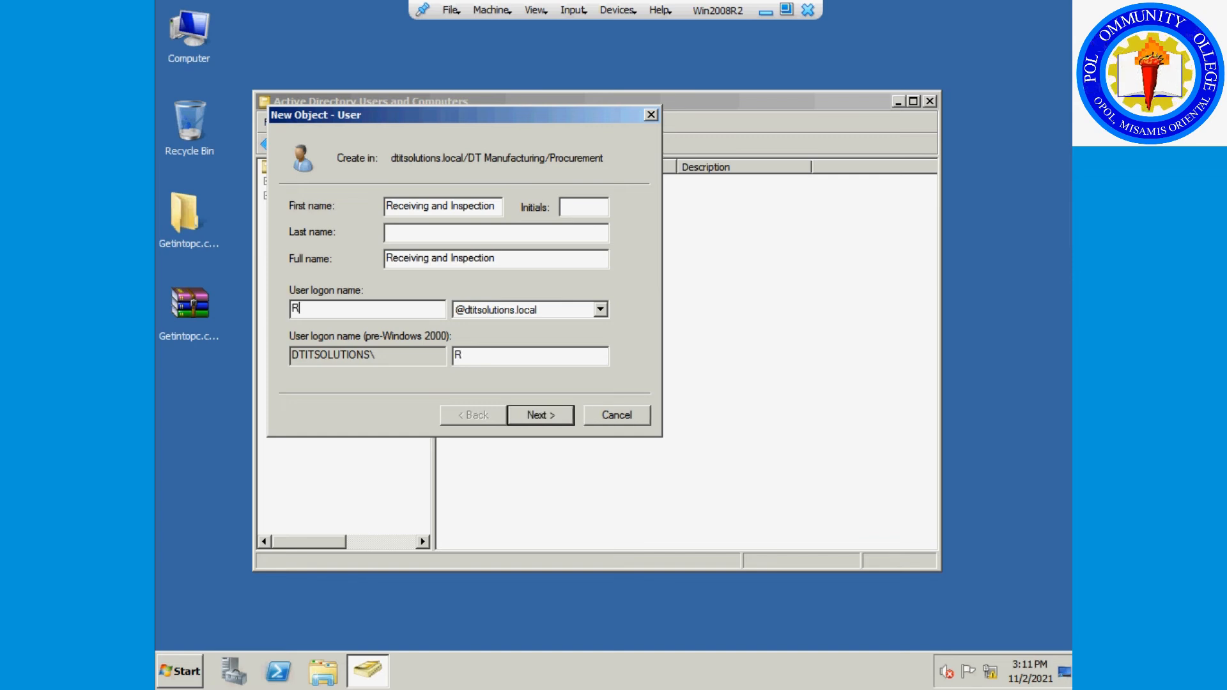
text(ecIns)
Set and confirm the new user's password and finish creating the account.
click(541, 415)
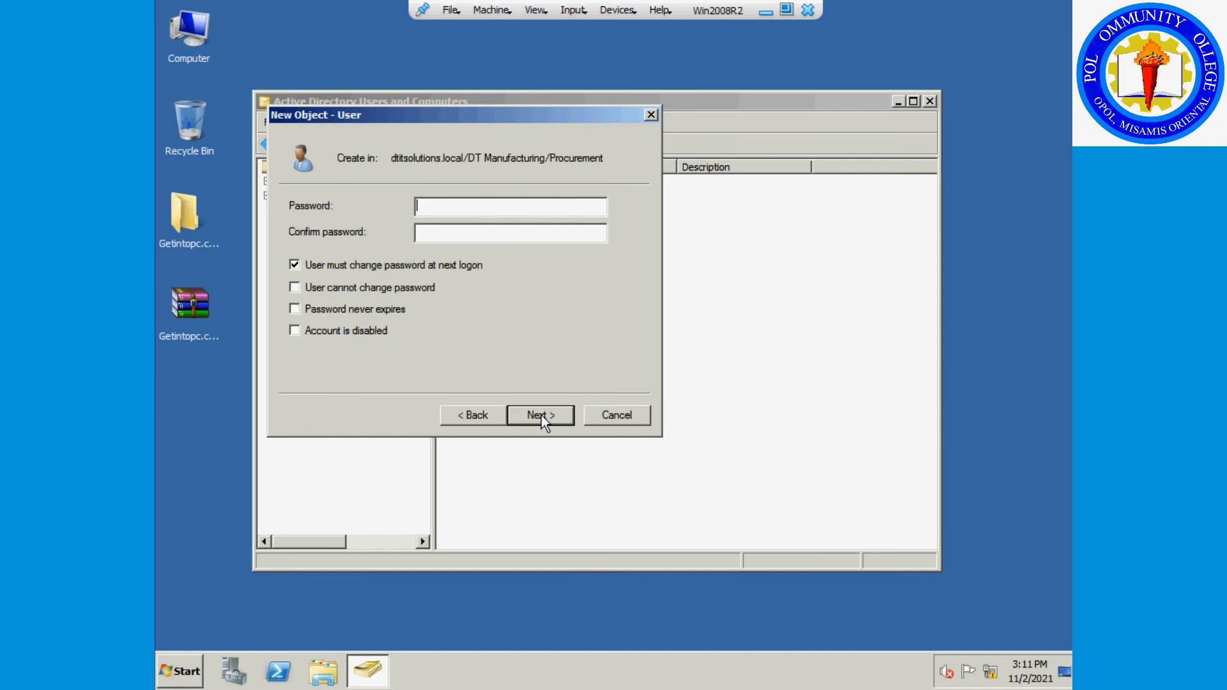
text(*********)
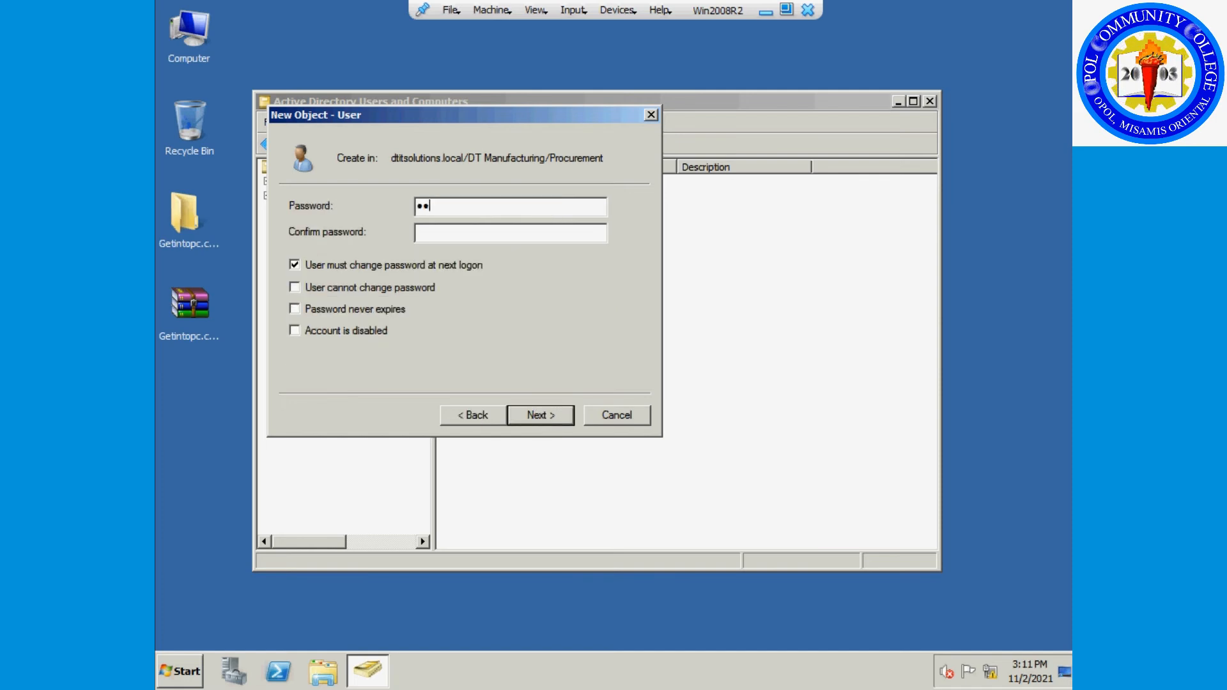
key(Tab)
text(*********)
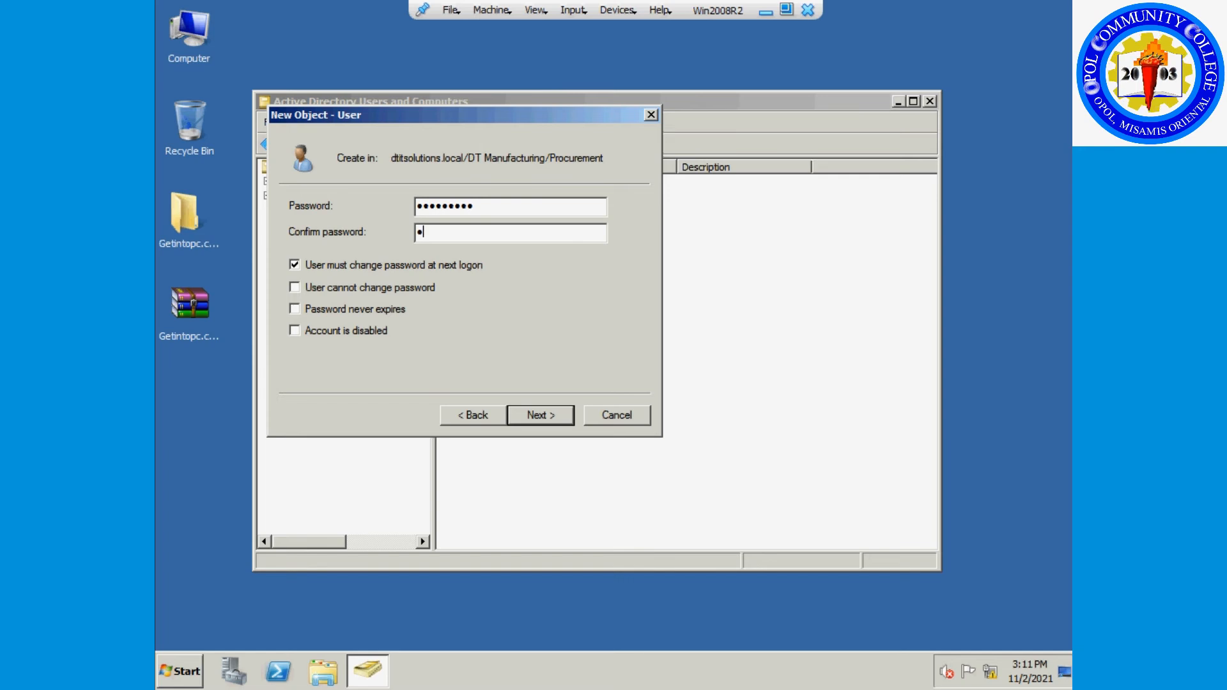
click(524, 415)
click(524, 415)
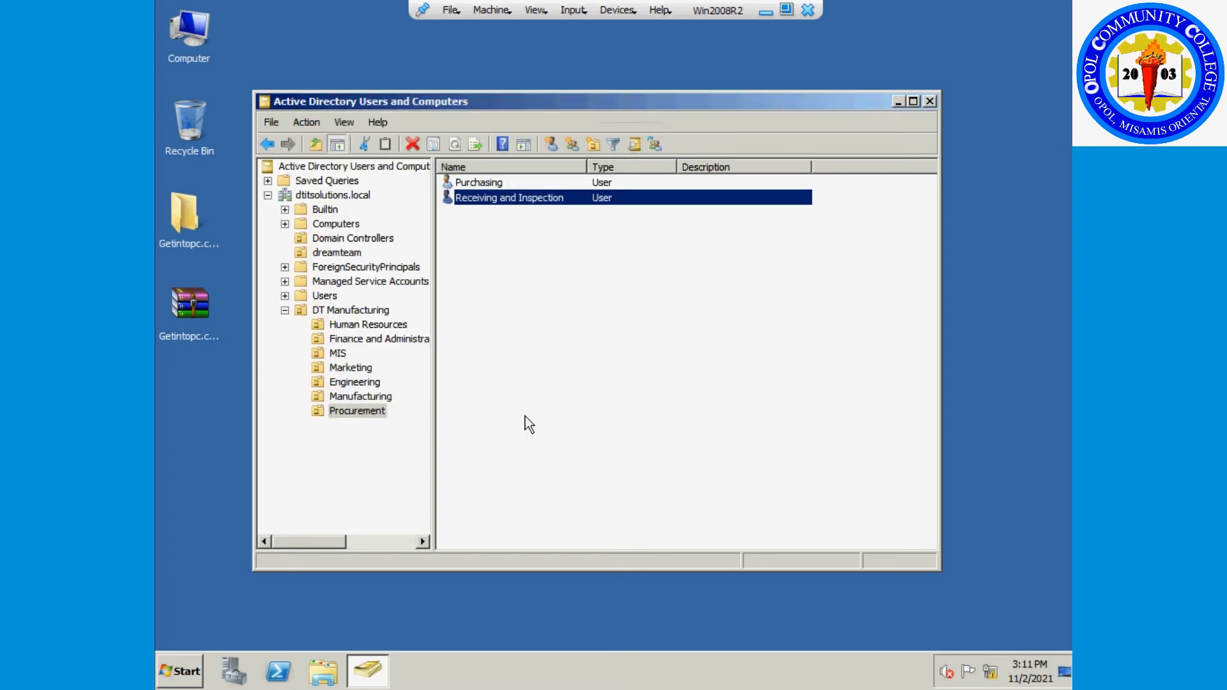
click(543, 391)
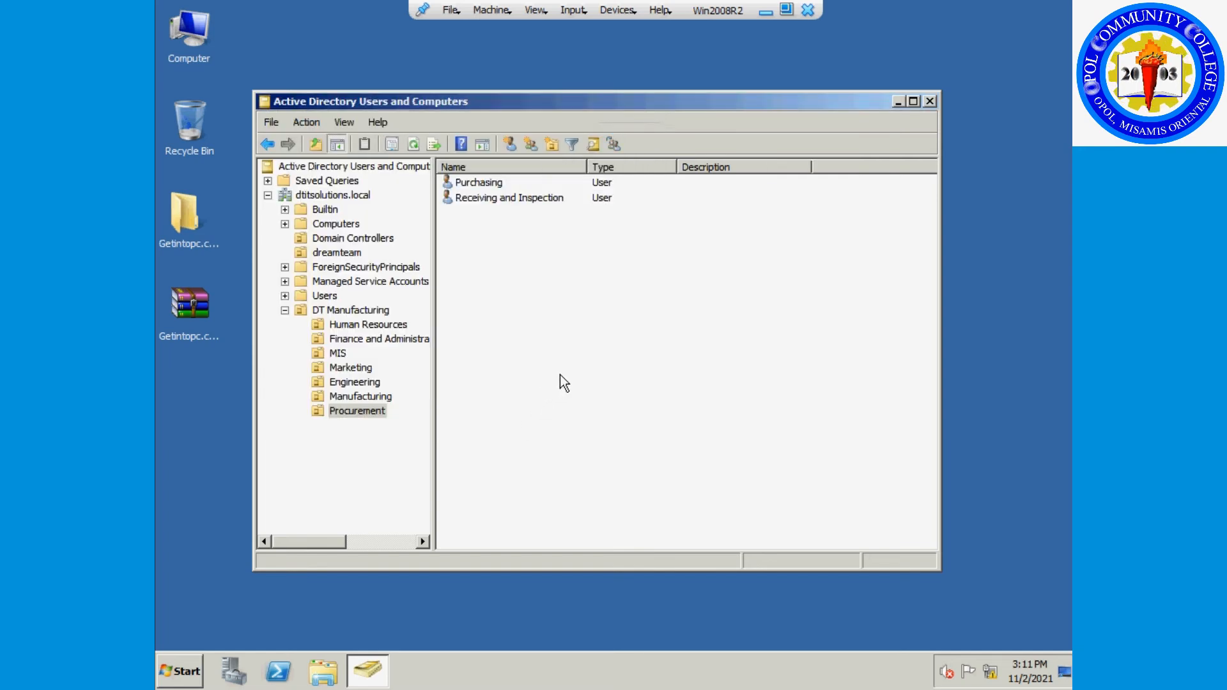
Browse the Human Resources and MIS users and open IT Software Support's properties.
click(394, 327)
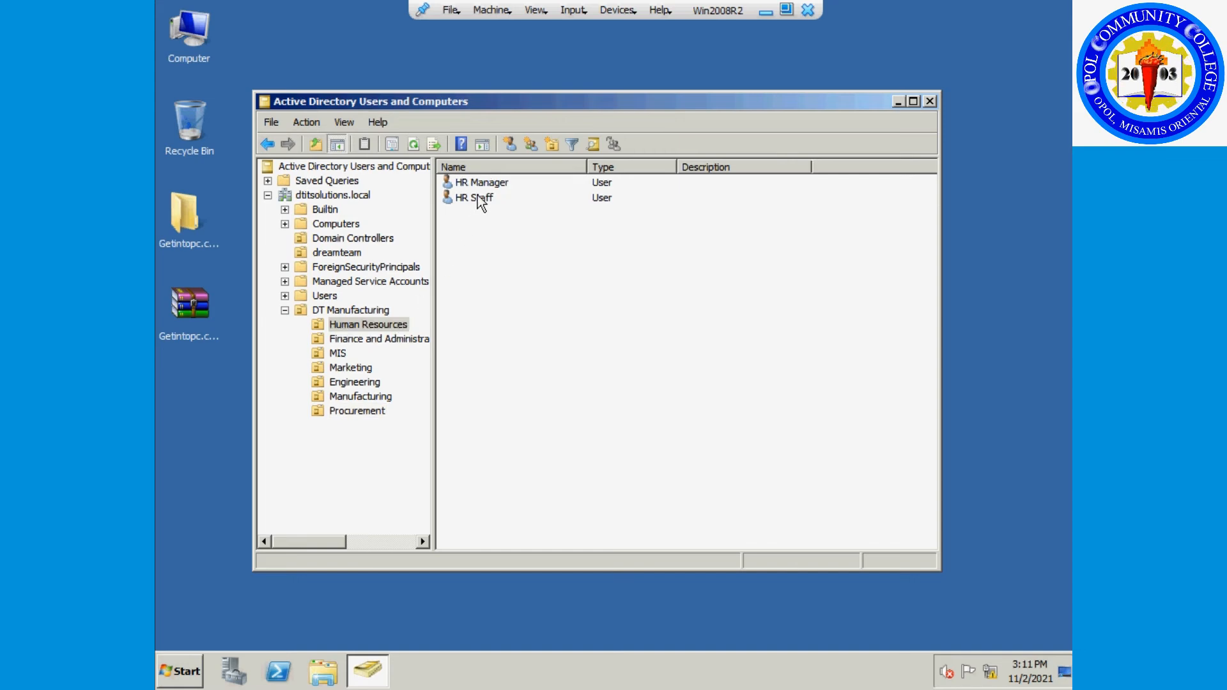
click(340, 352)
click(500, 241)
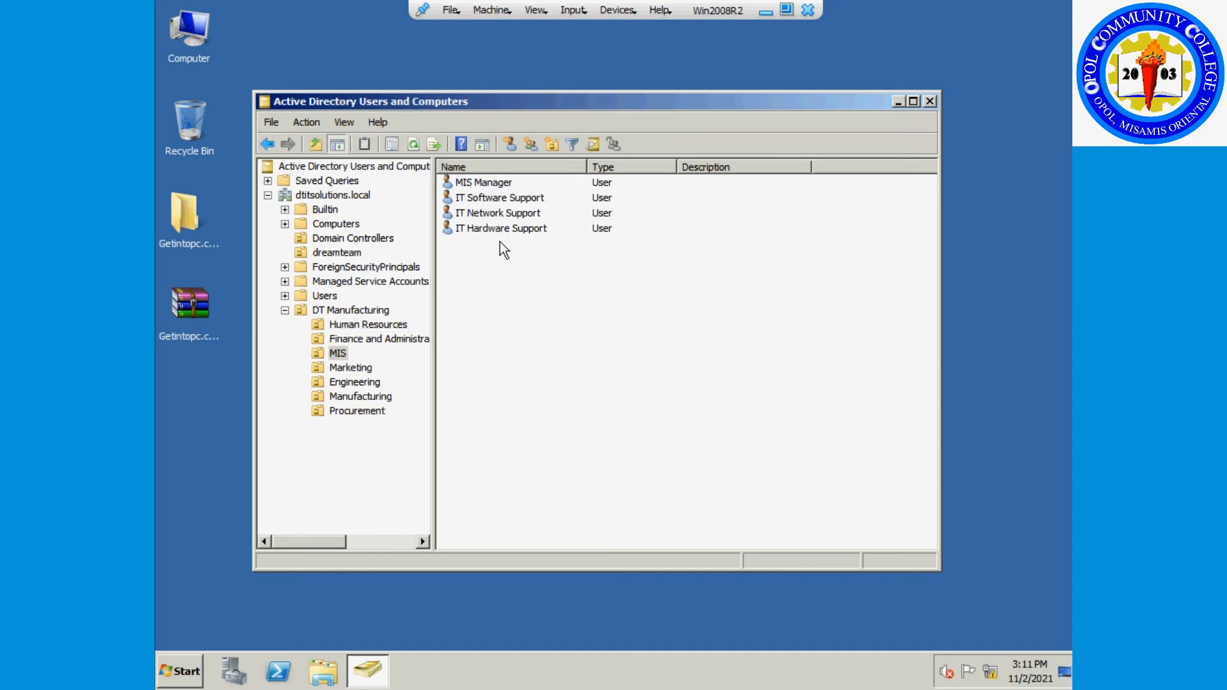
right_click(501, 199)
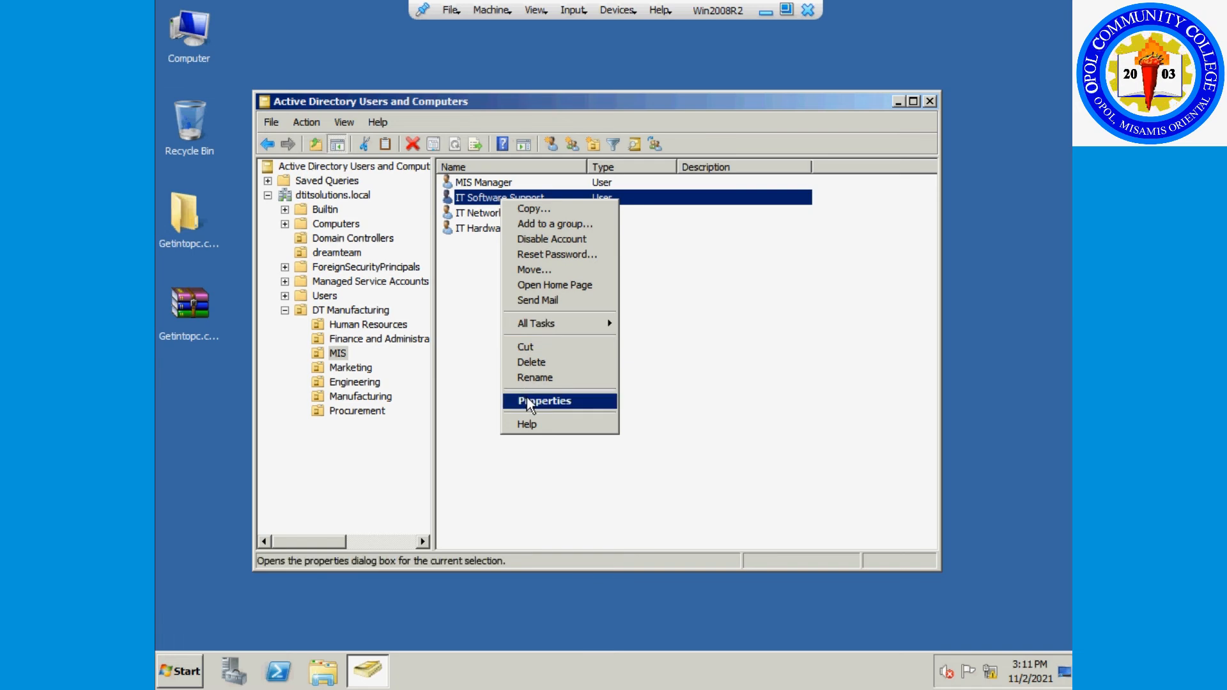
click(528, 401)
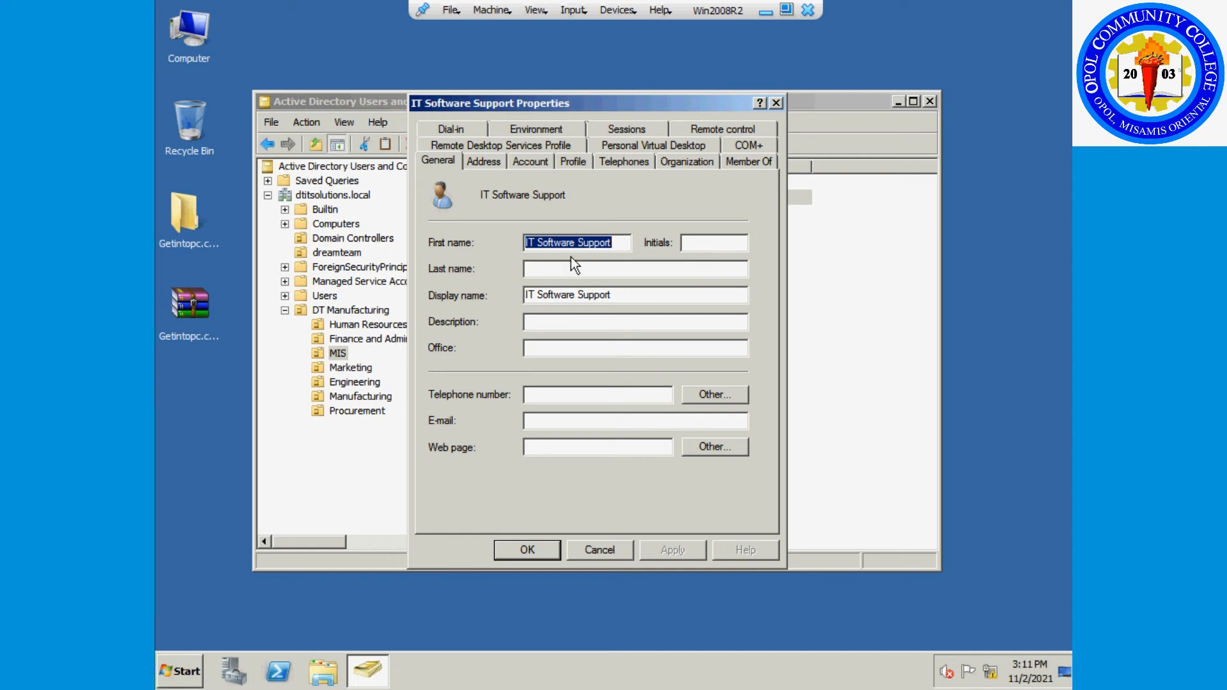
Review its Address and Account tabs, including logon SoftwareSupport, then close the dialog.
click(549, 294)
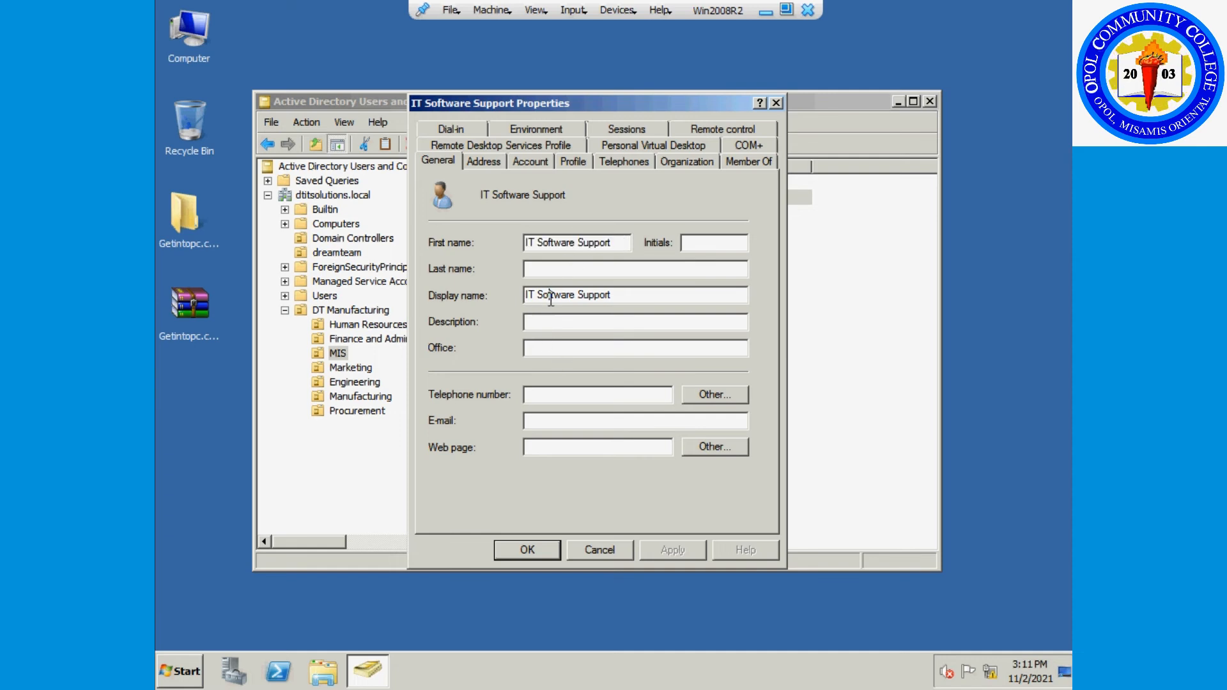
click(483, 162)
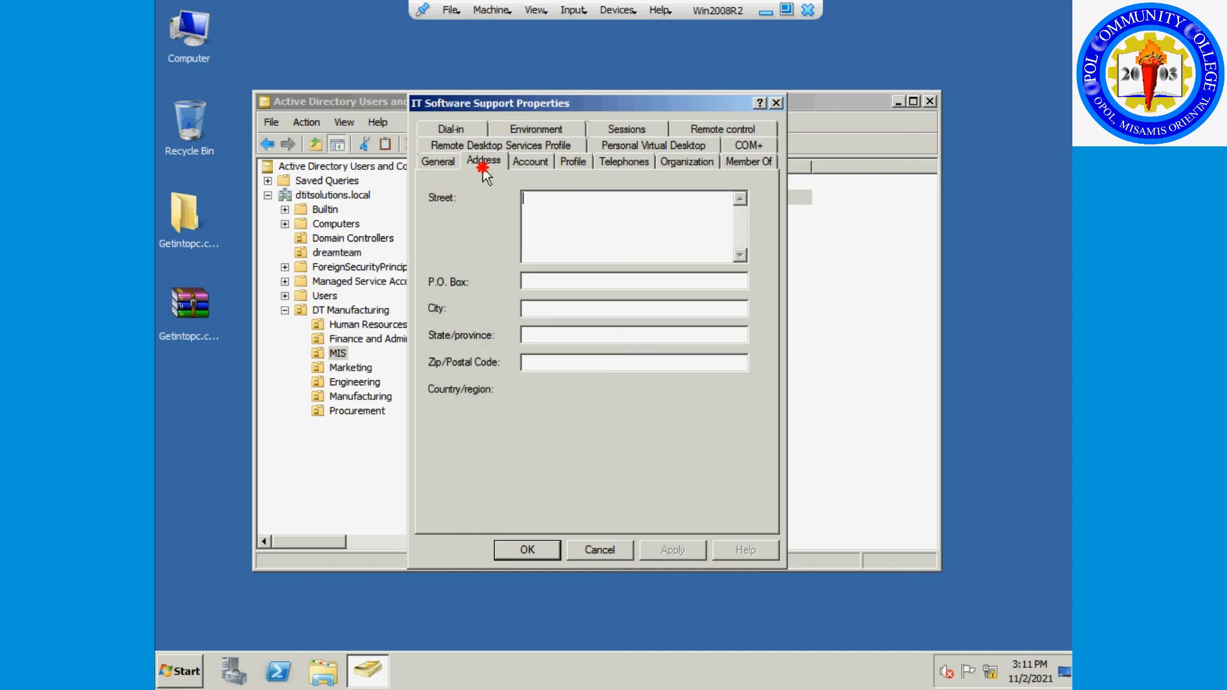
click(530, 163)
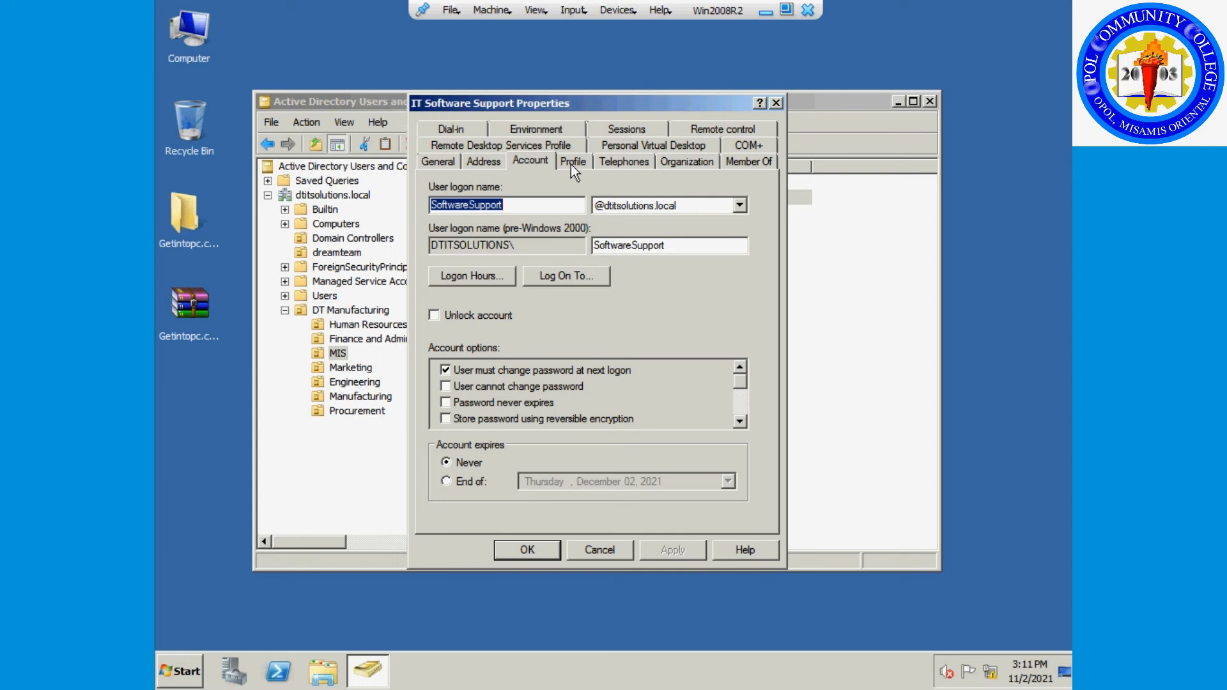
click(672, 249)
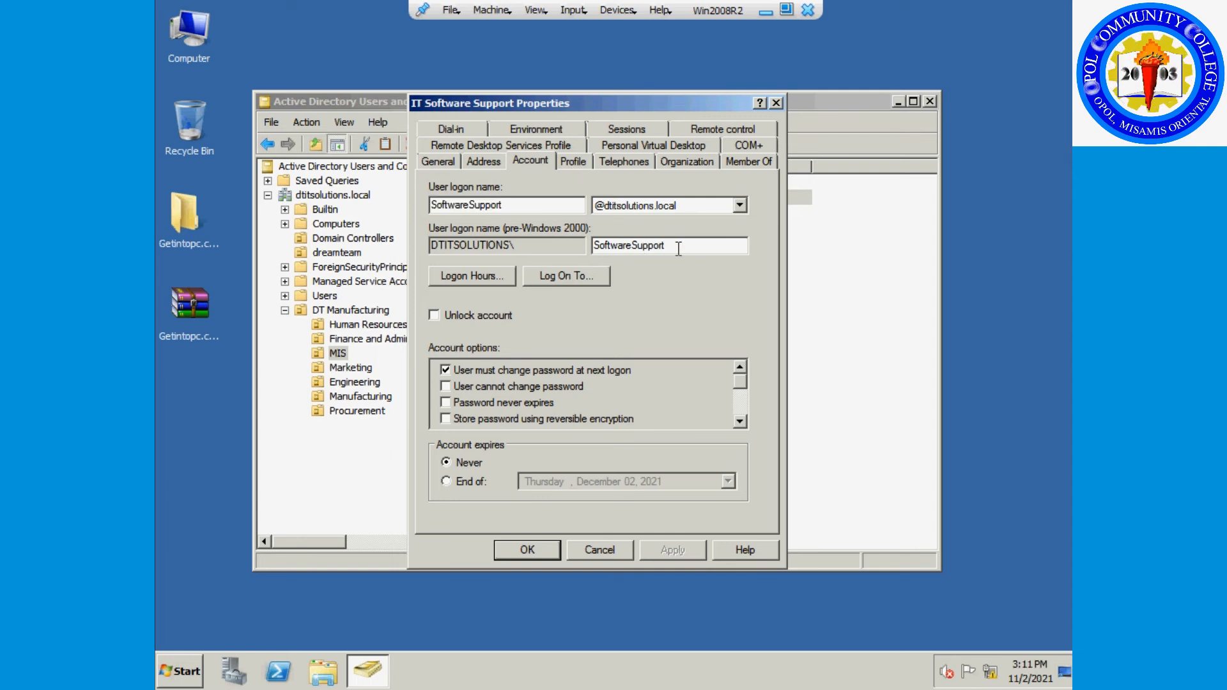
key(Escape)
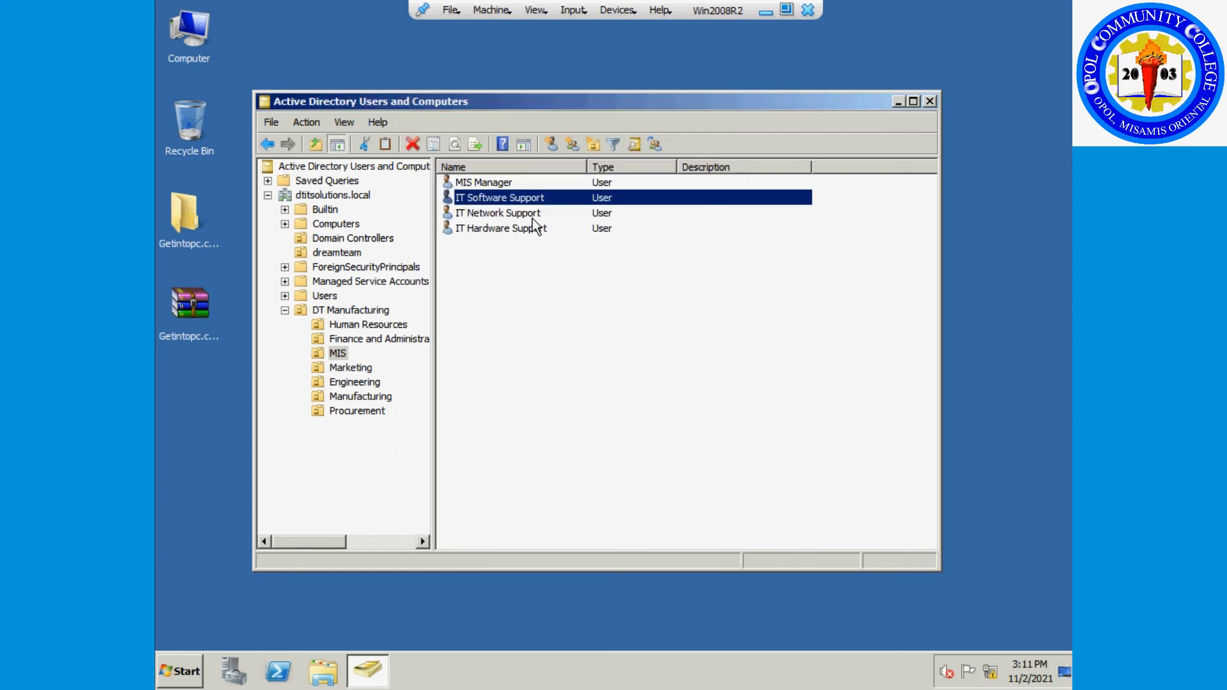
right_click(532, 216)
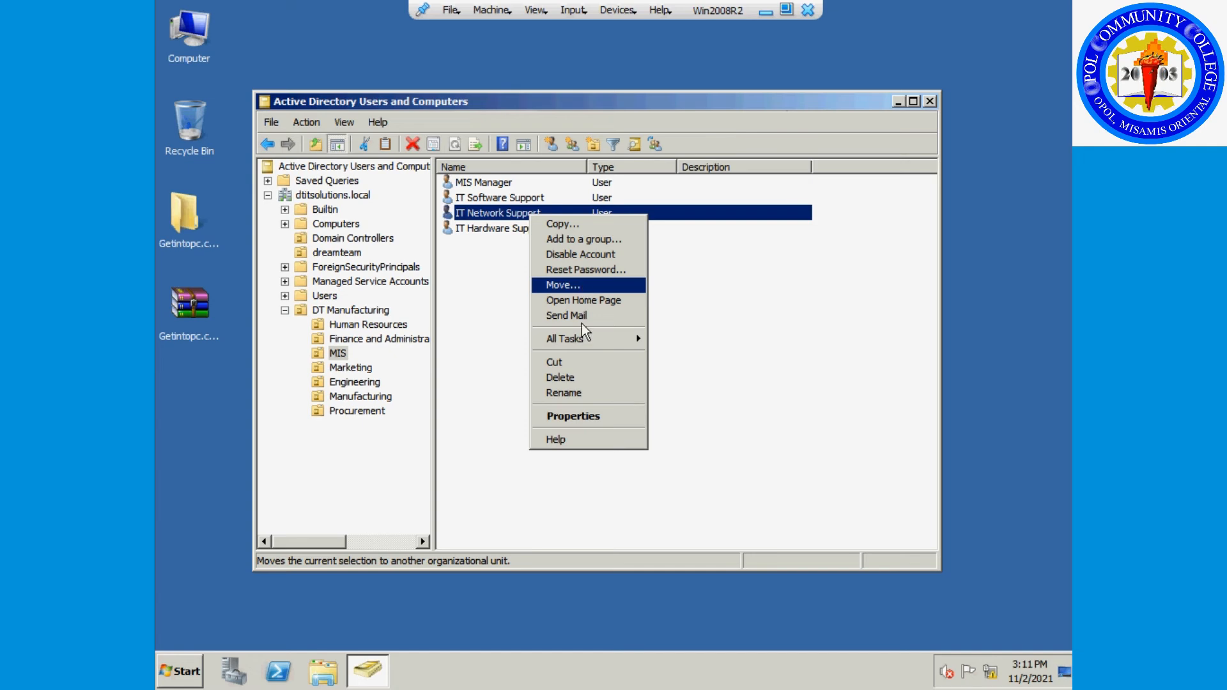
click(579, 414)
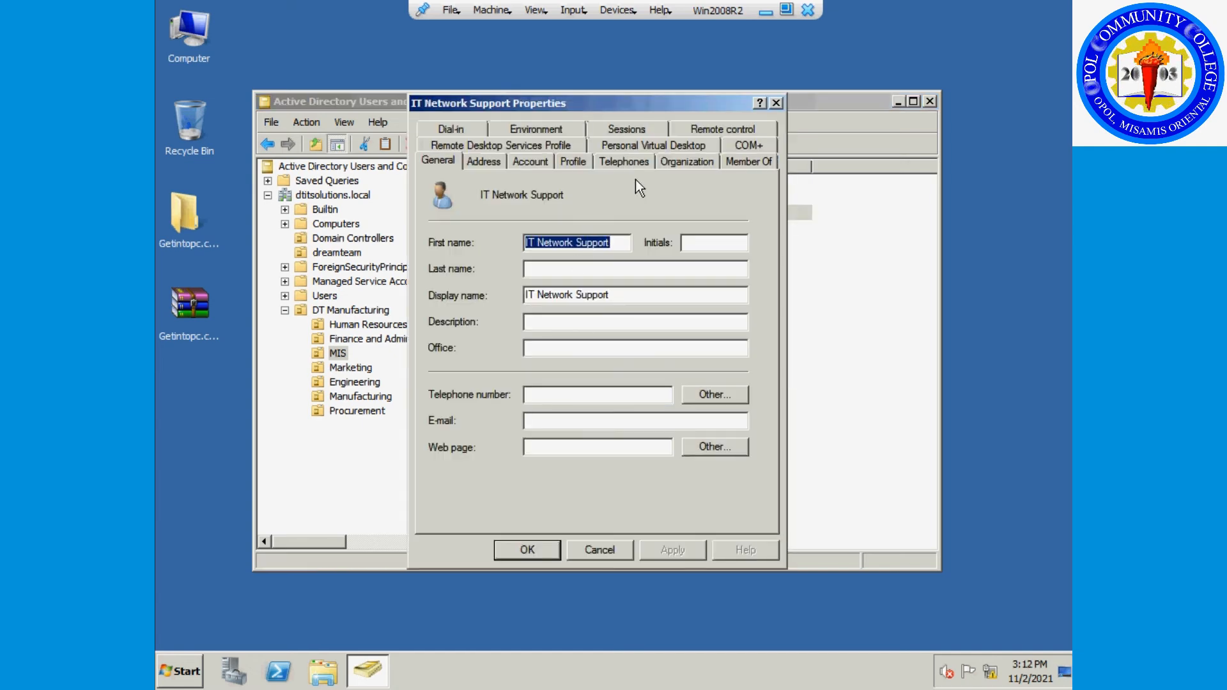
click(571, 162)
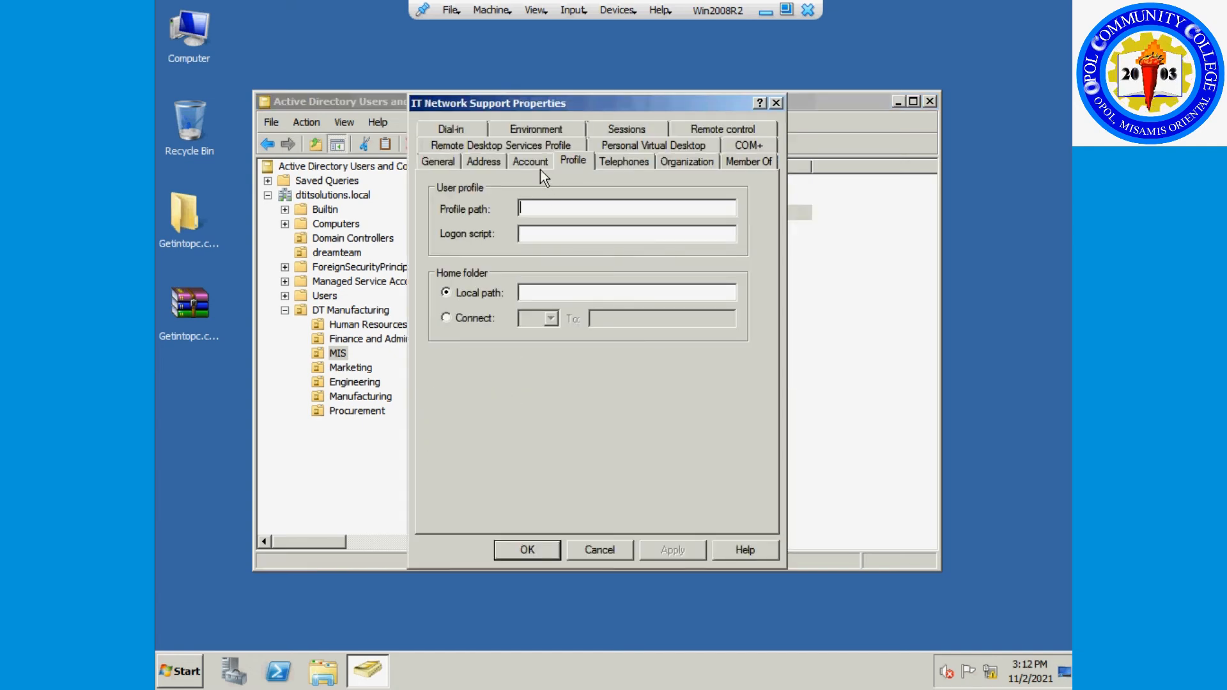
click(540, 168)
drag(669, 250, 594, 237)
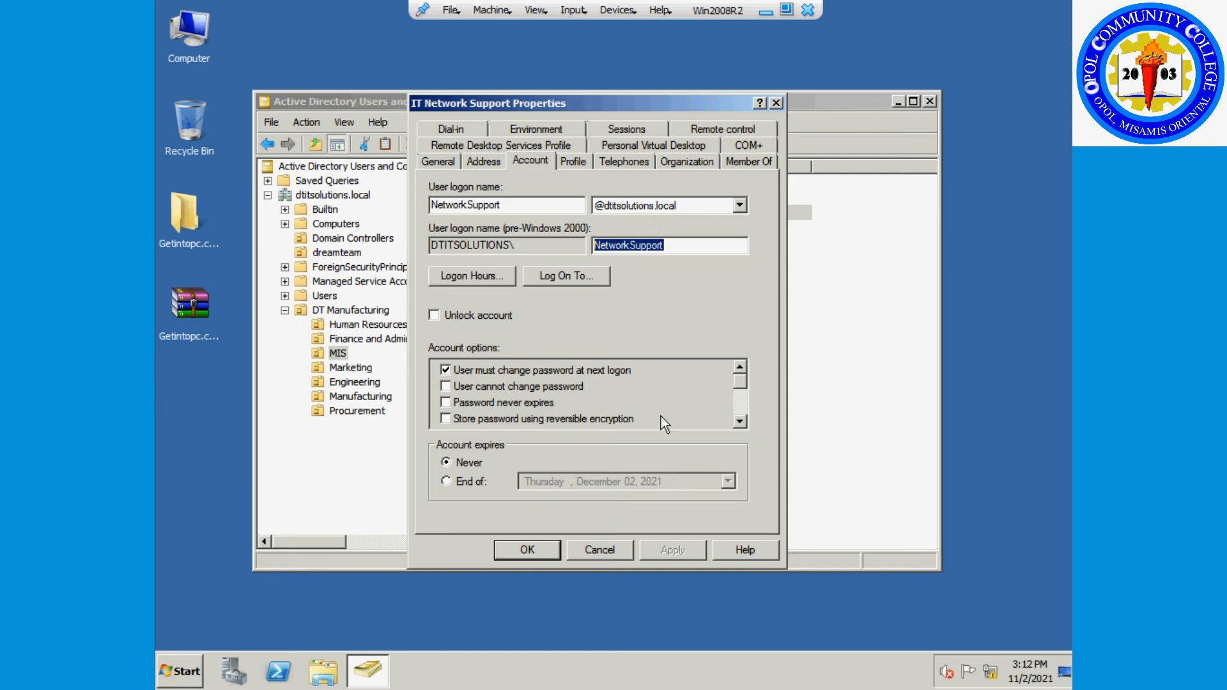
click(607, 544)
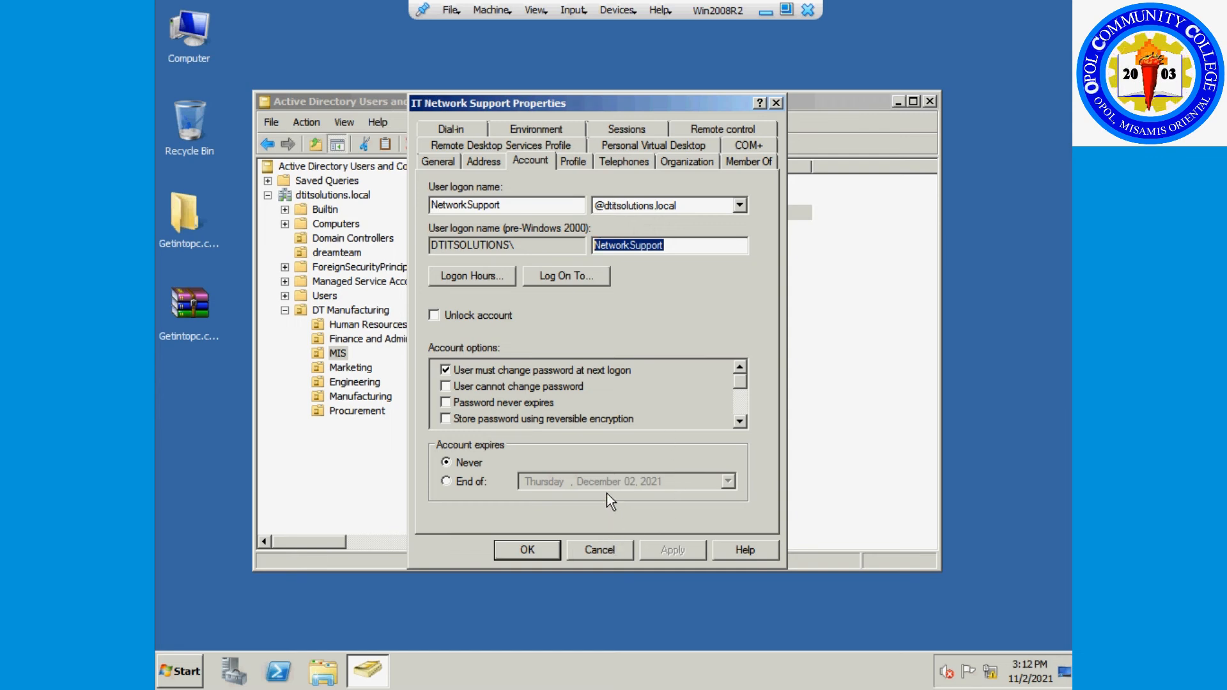
click(600, 550)
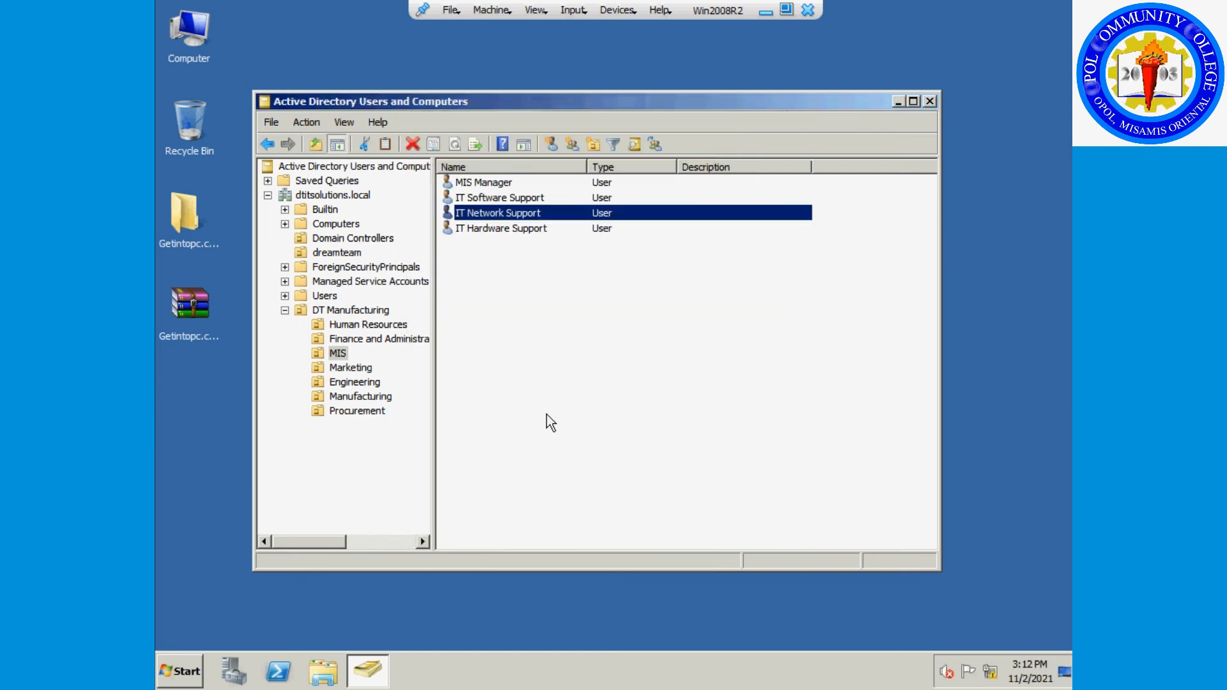
right_click(500, 227)
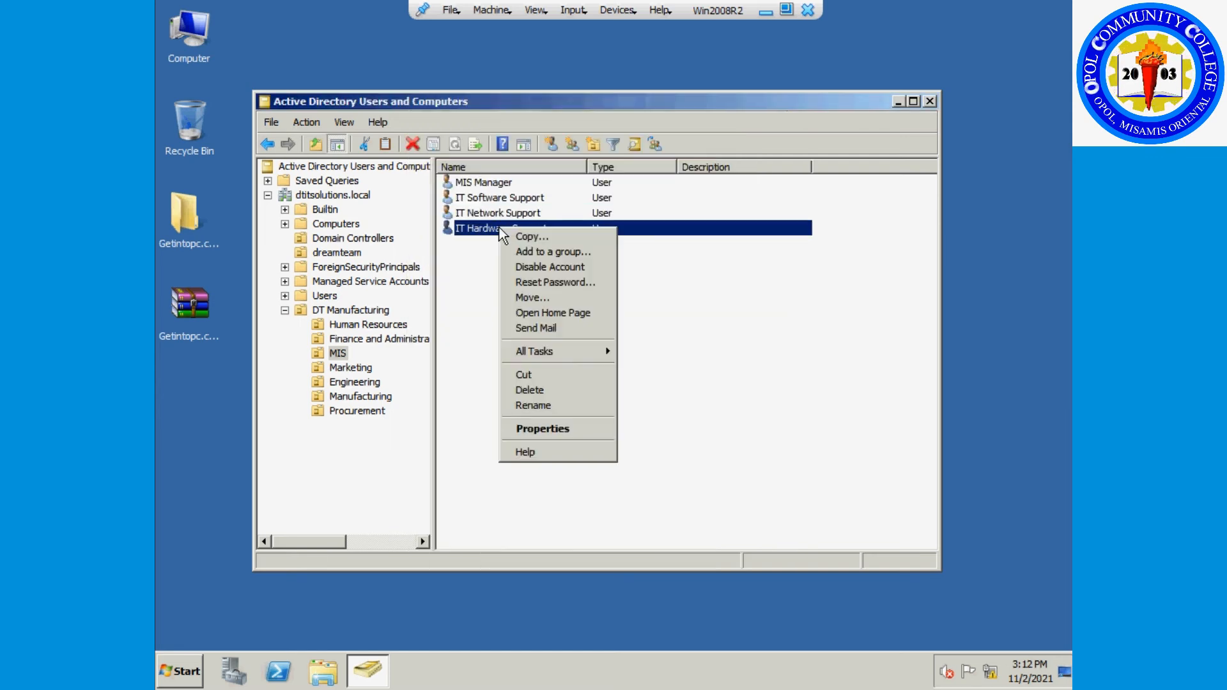
click(545, 429)
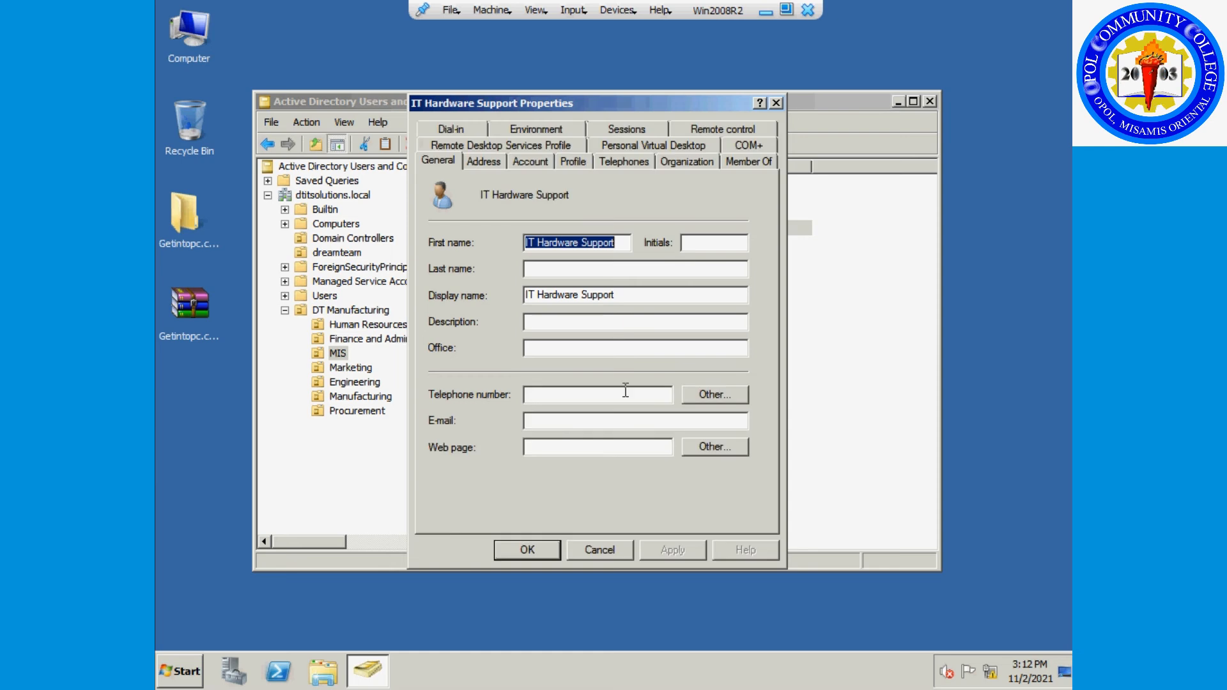
click(536, 162)
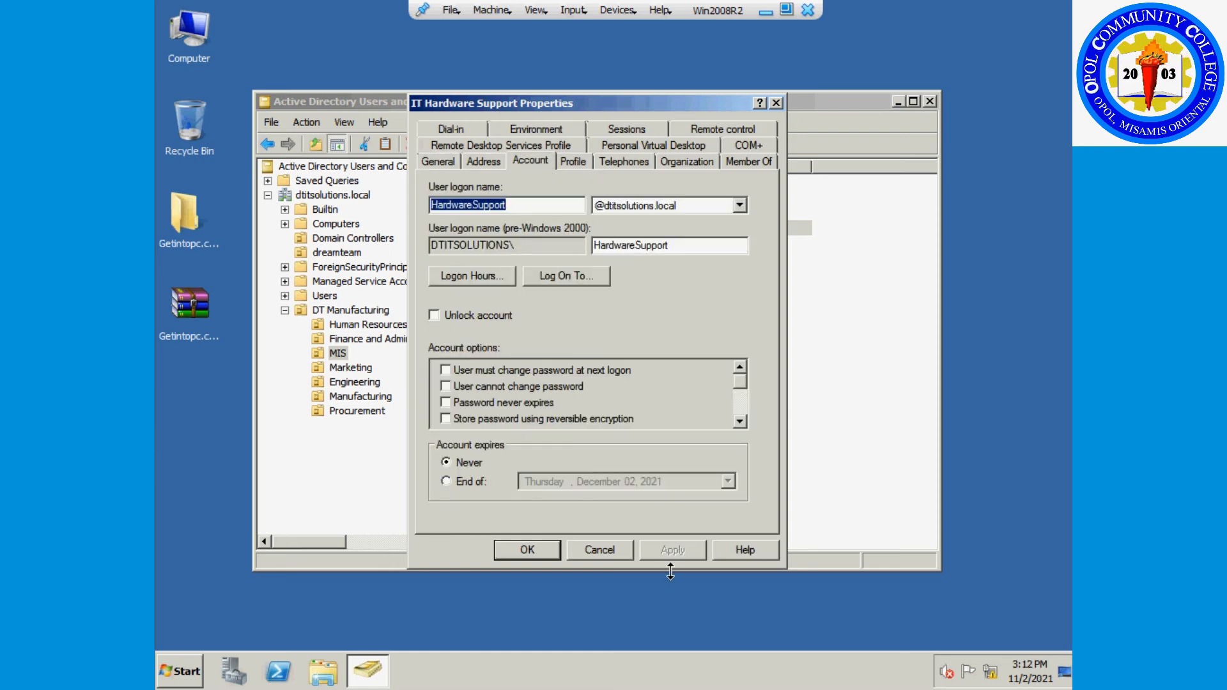
click(601, 549)
click(607, 431)
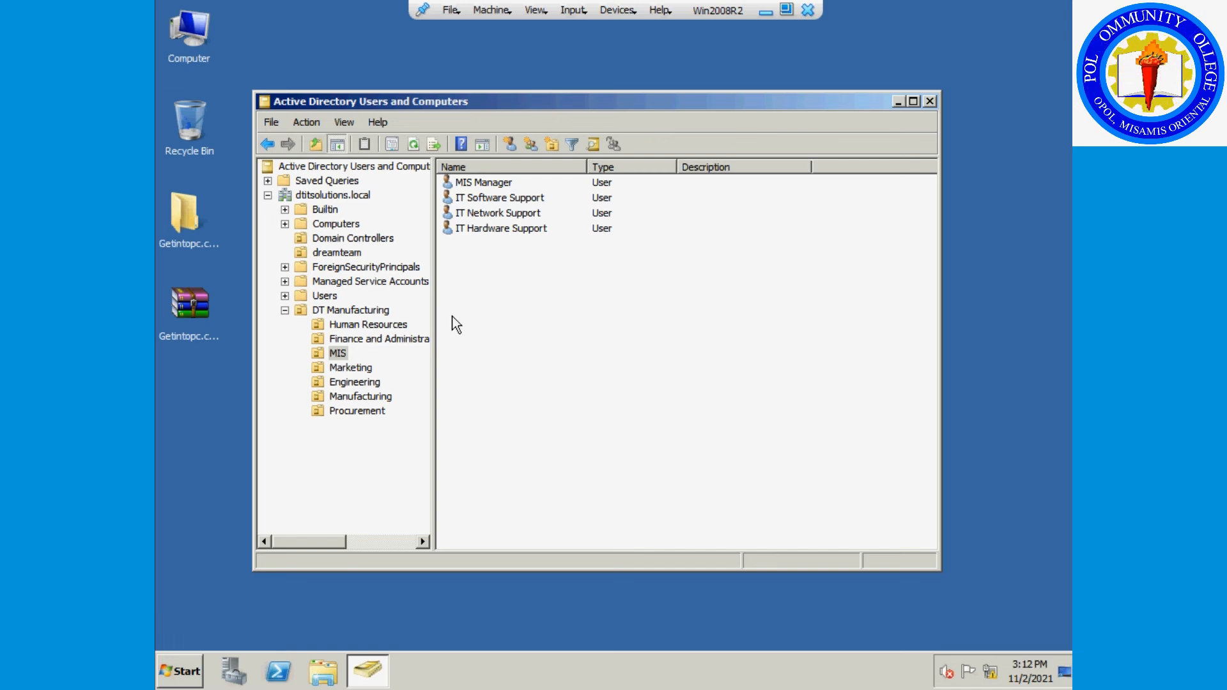
click(386, 325)
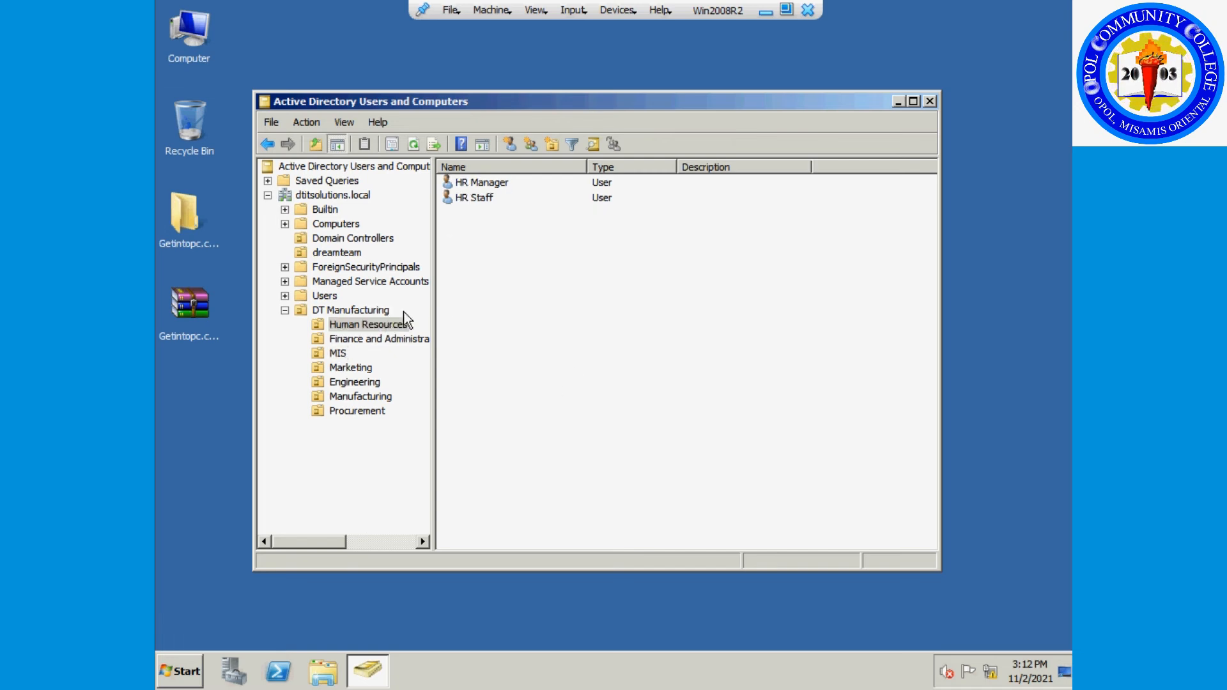
right_click(487, 183)
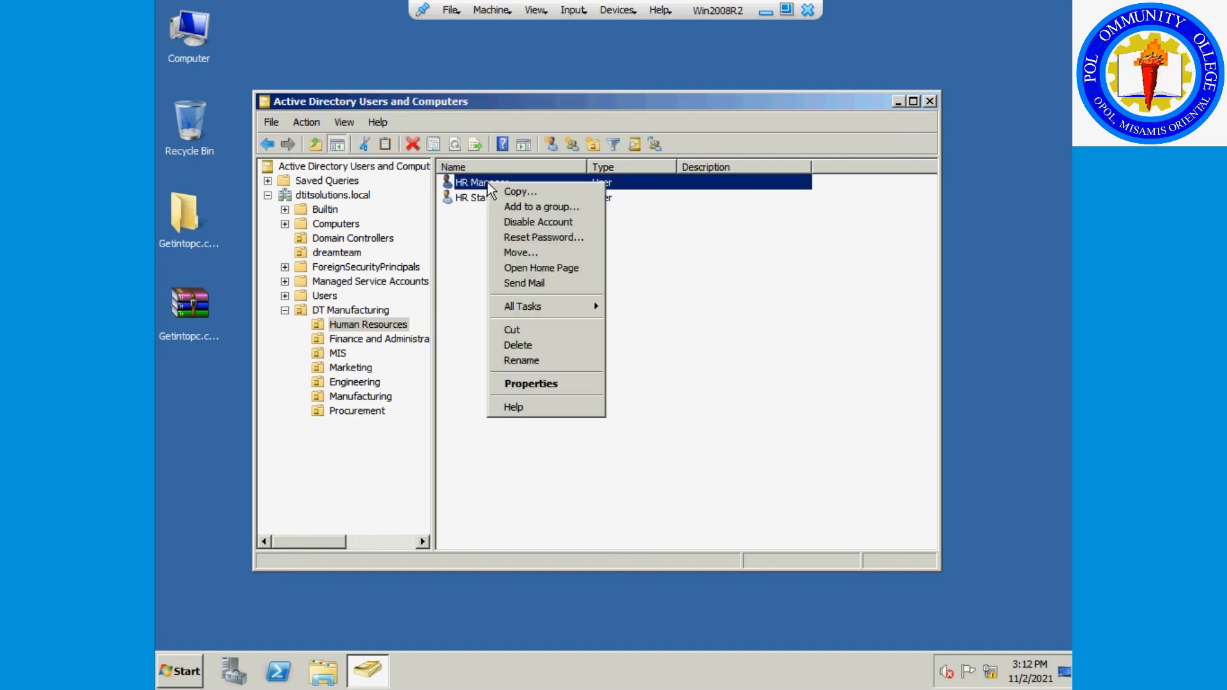
click(546, 384)
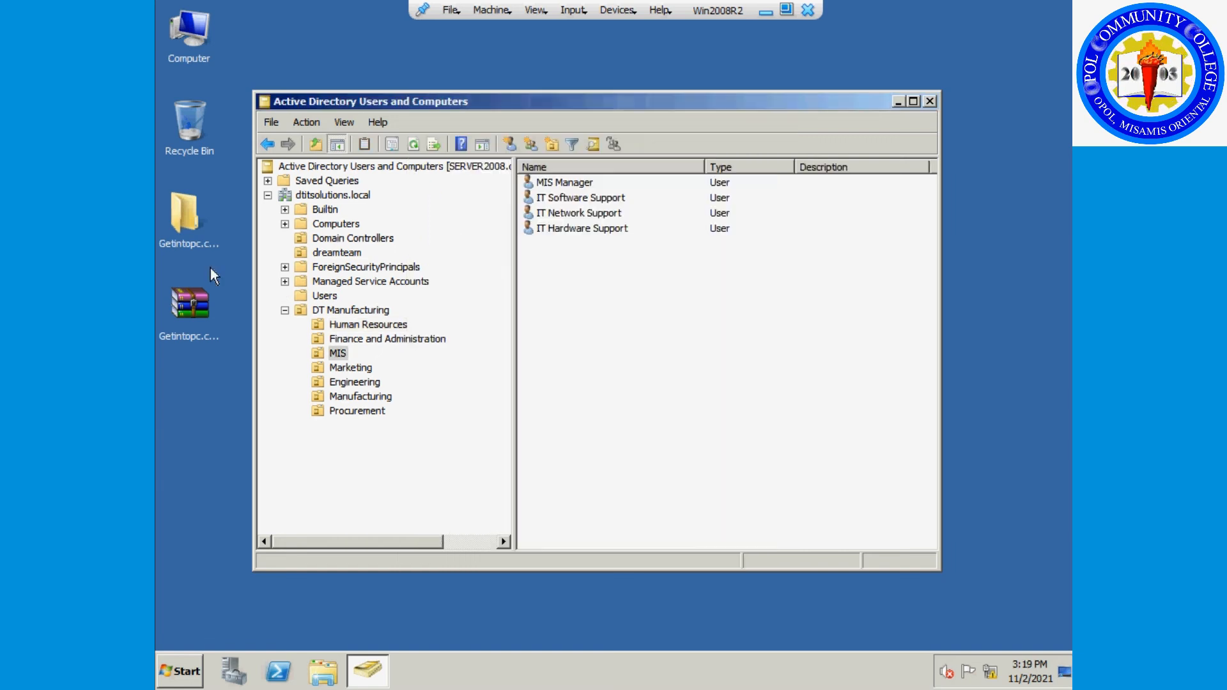
Open HR Manager's Member Of tab and list all dtitsolutions.local groups in the advanced search.
click(361, 325)
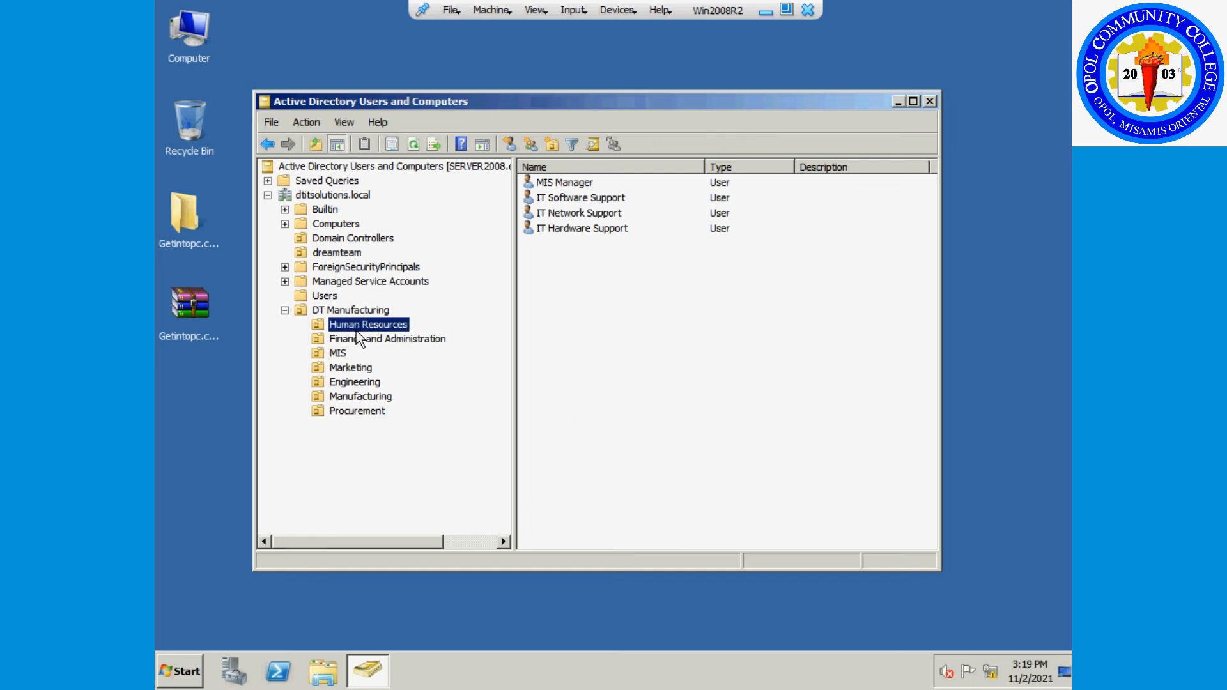
click(585, 184)
double_click(585, 183)
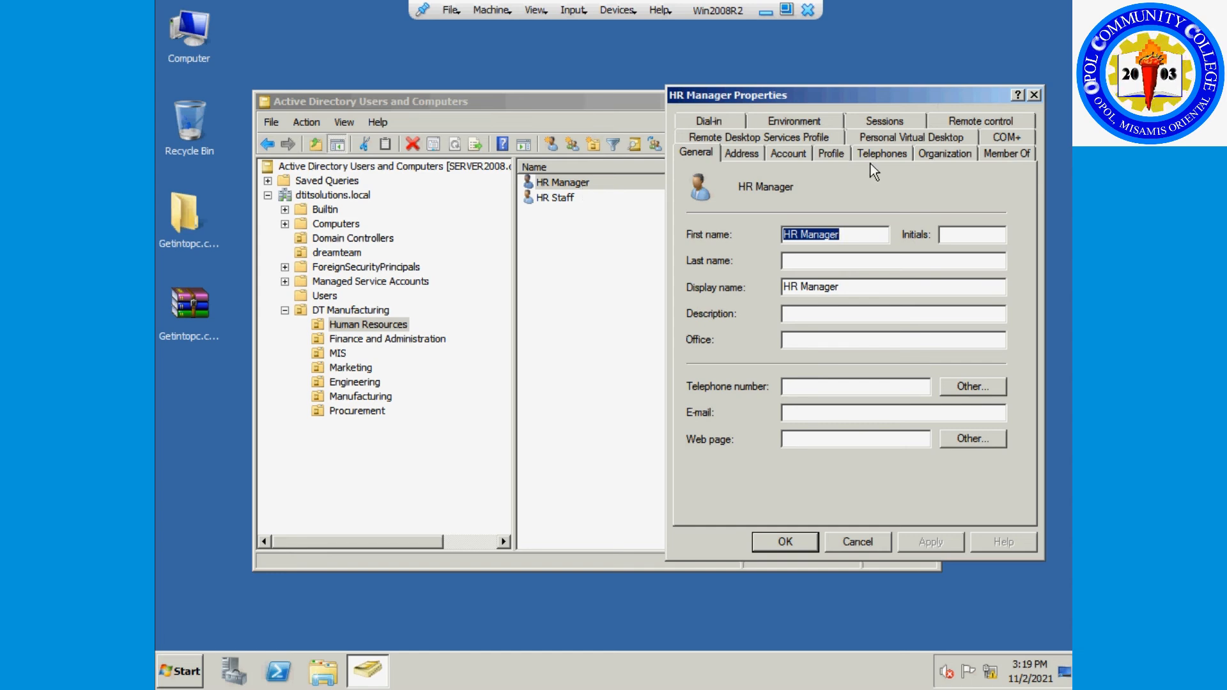
click(995, 155)
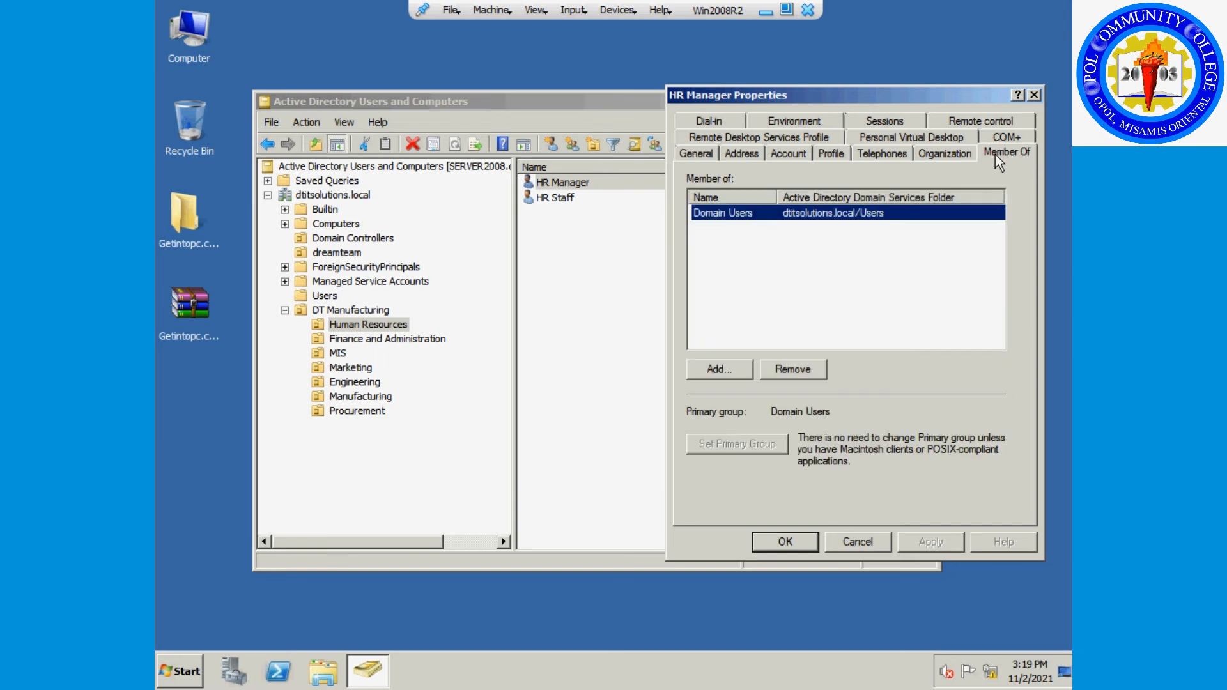
click(728, 370)
click(992, 200)
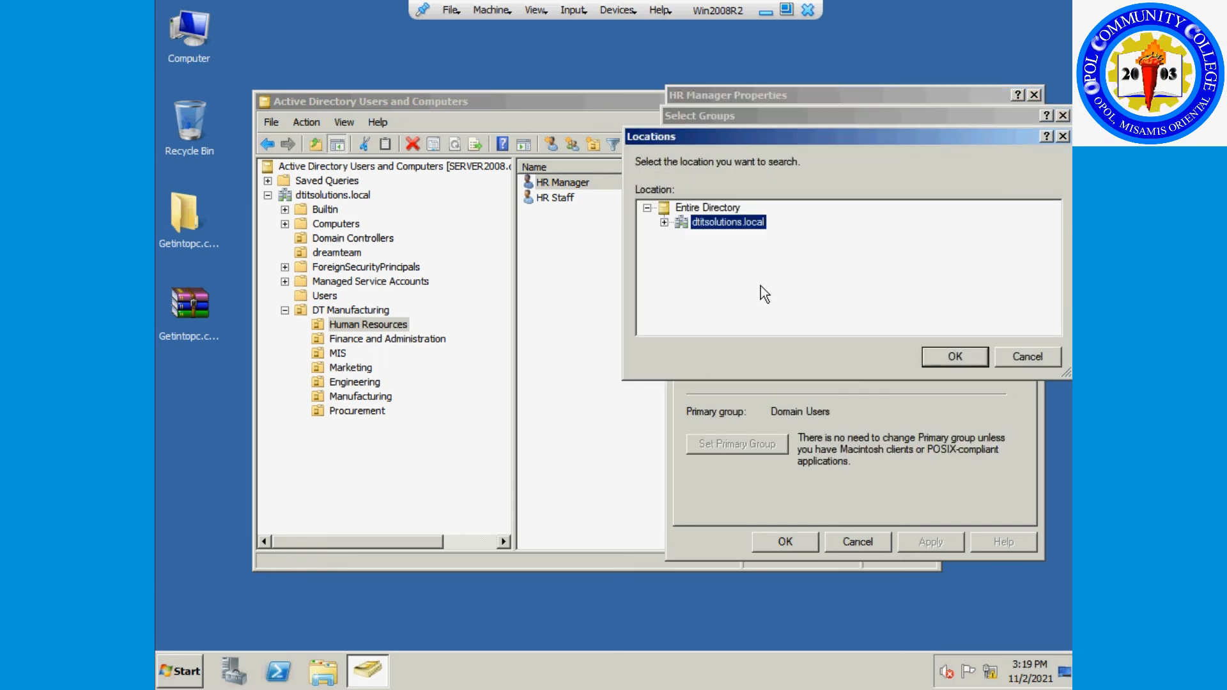
click(1008, 358)
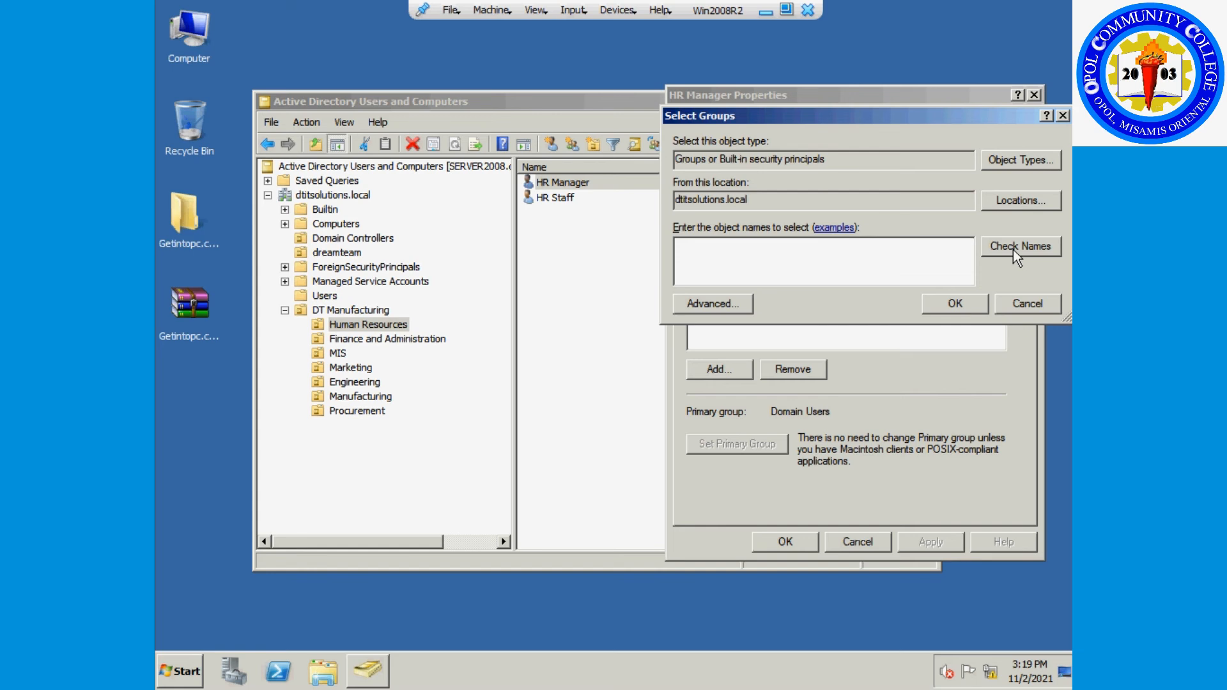
click(732, 305)
click(1041, 301)
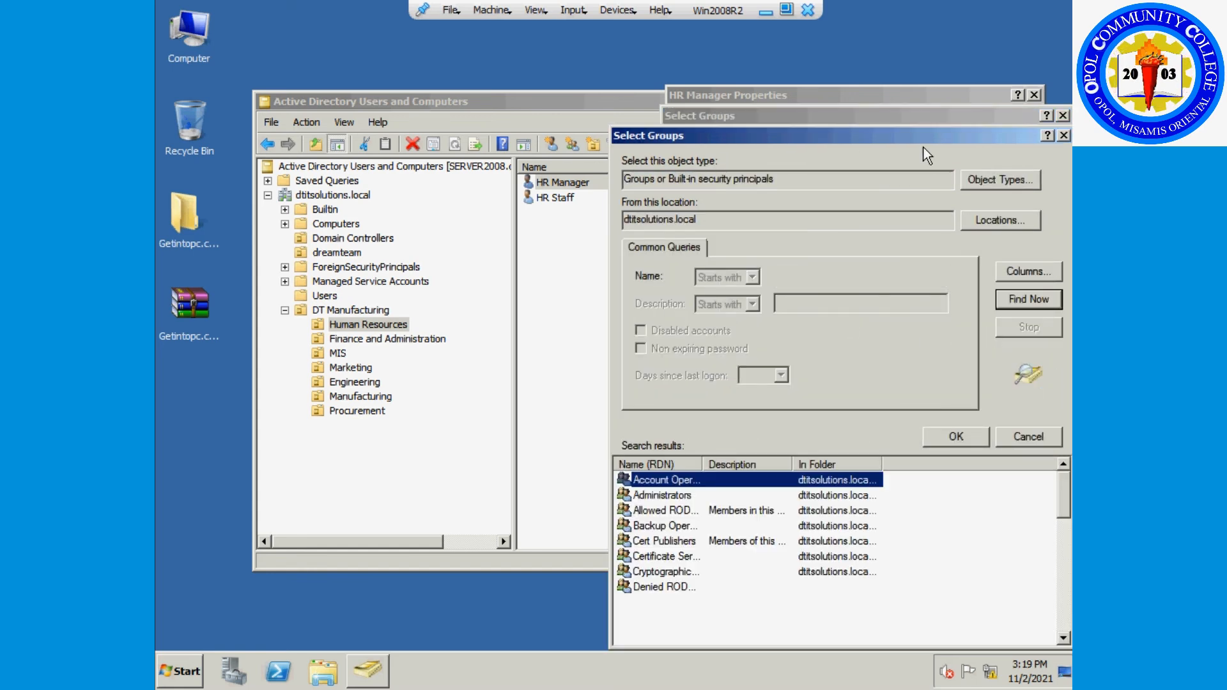
Pick Domain Users, dismiss the already-a-member warning, and close HR Manager's properties.
drag(908, 137, 848, 55)
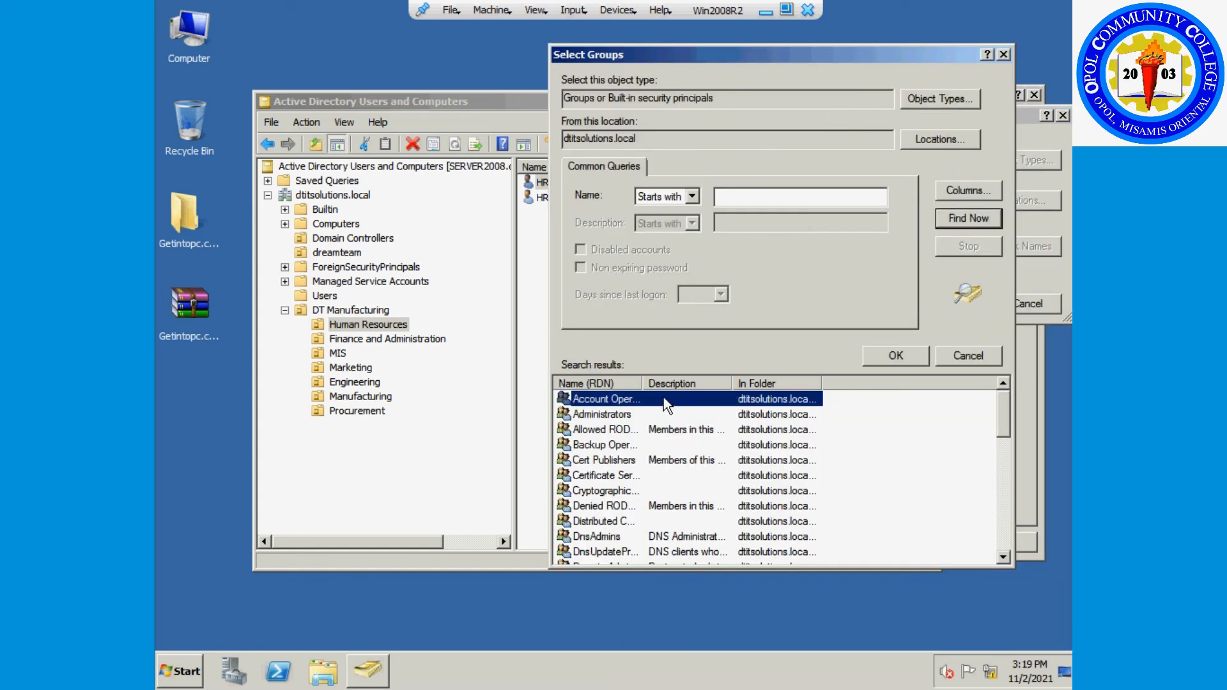
drag(648, 383, 713, 383)
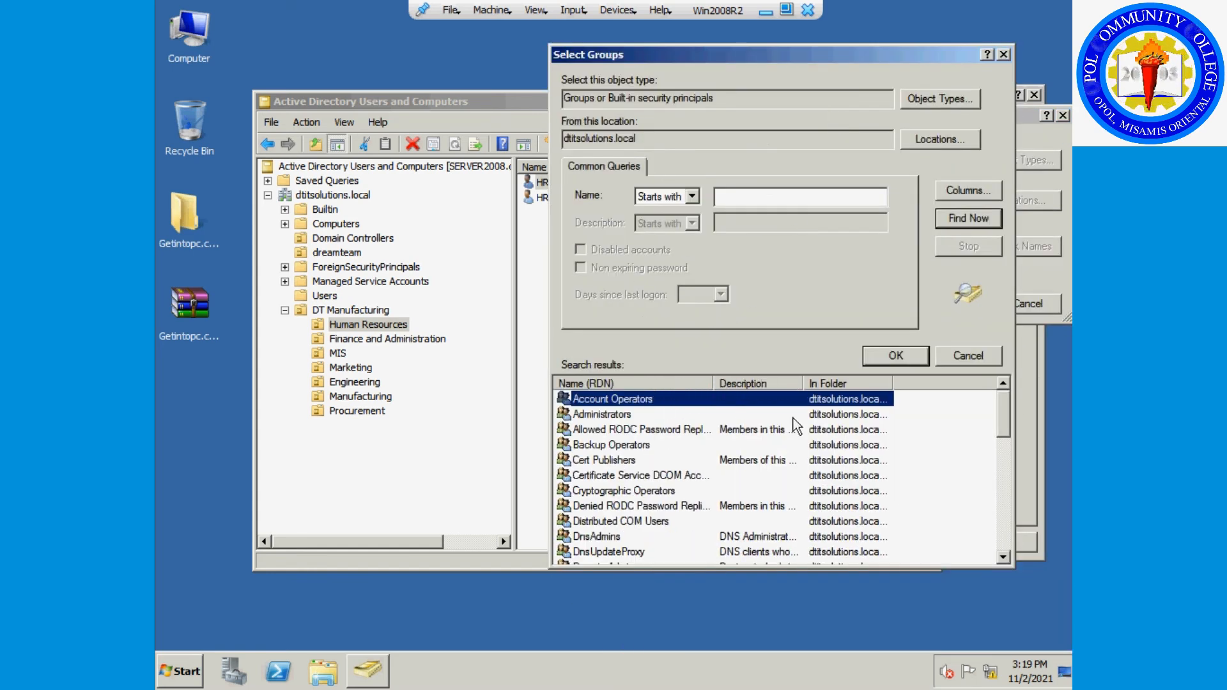
scroll(791, 441, down, 1)
scroll(790, 455, down, 1)
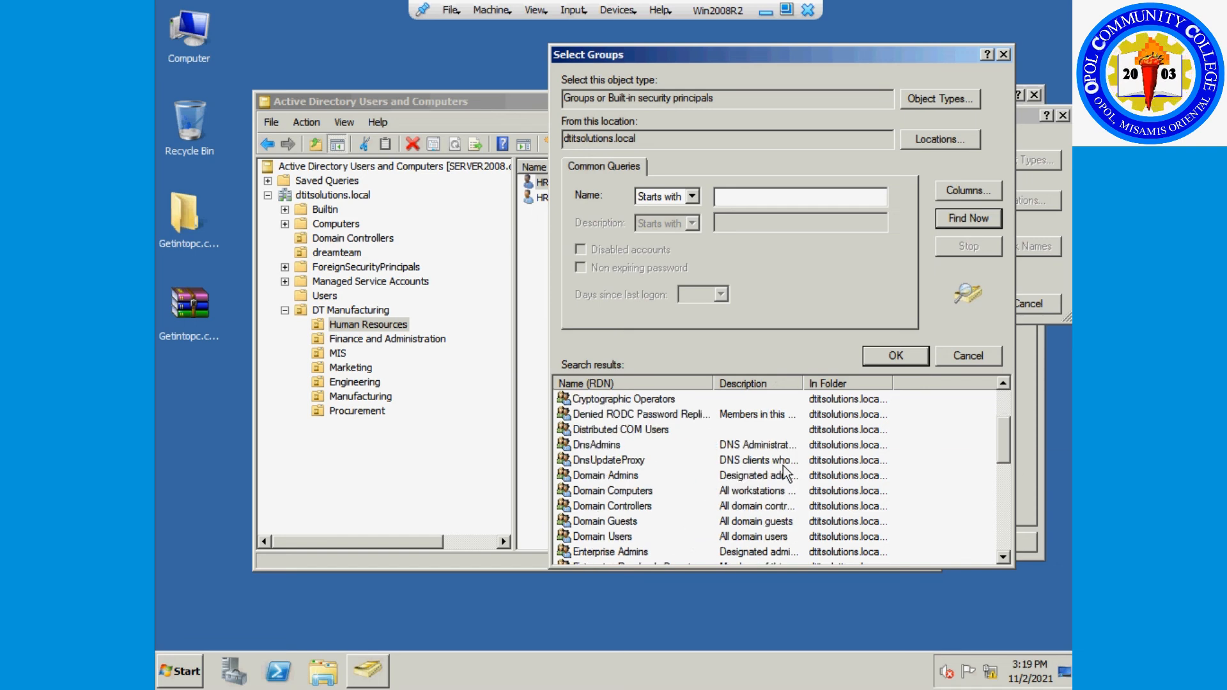
scroll(739, 495, down, 1)
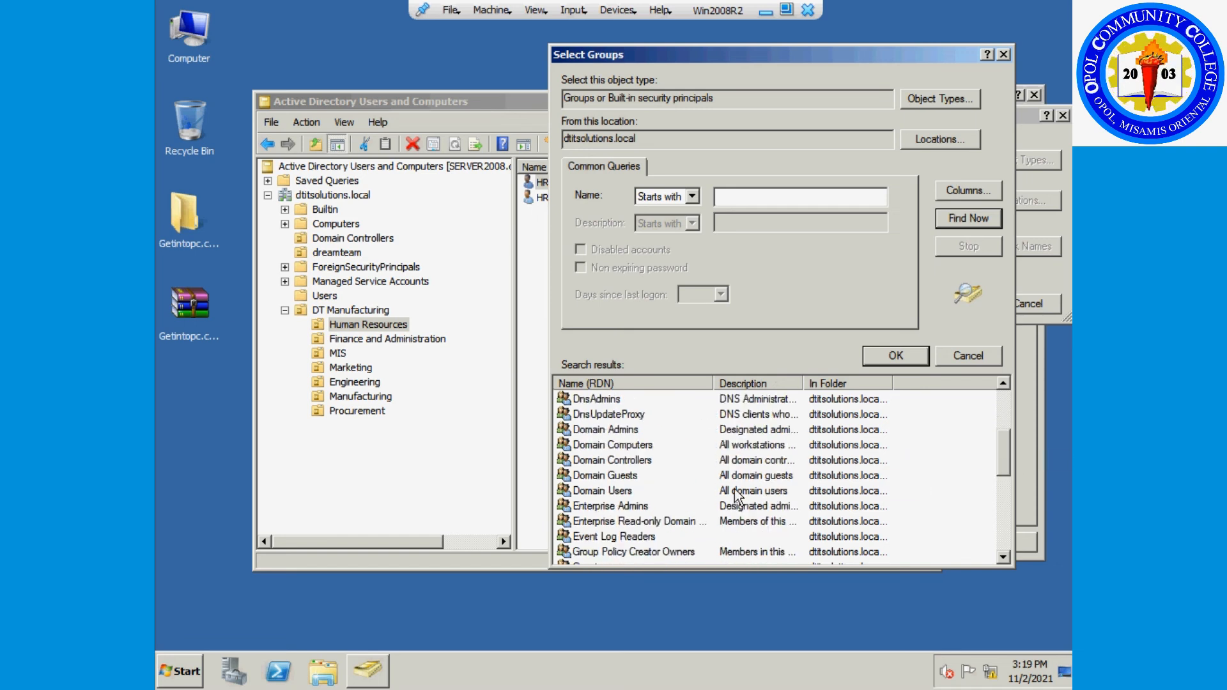
click(614, 491)
scroll(695, 493, down, 1)
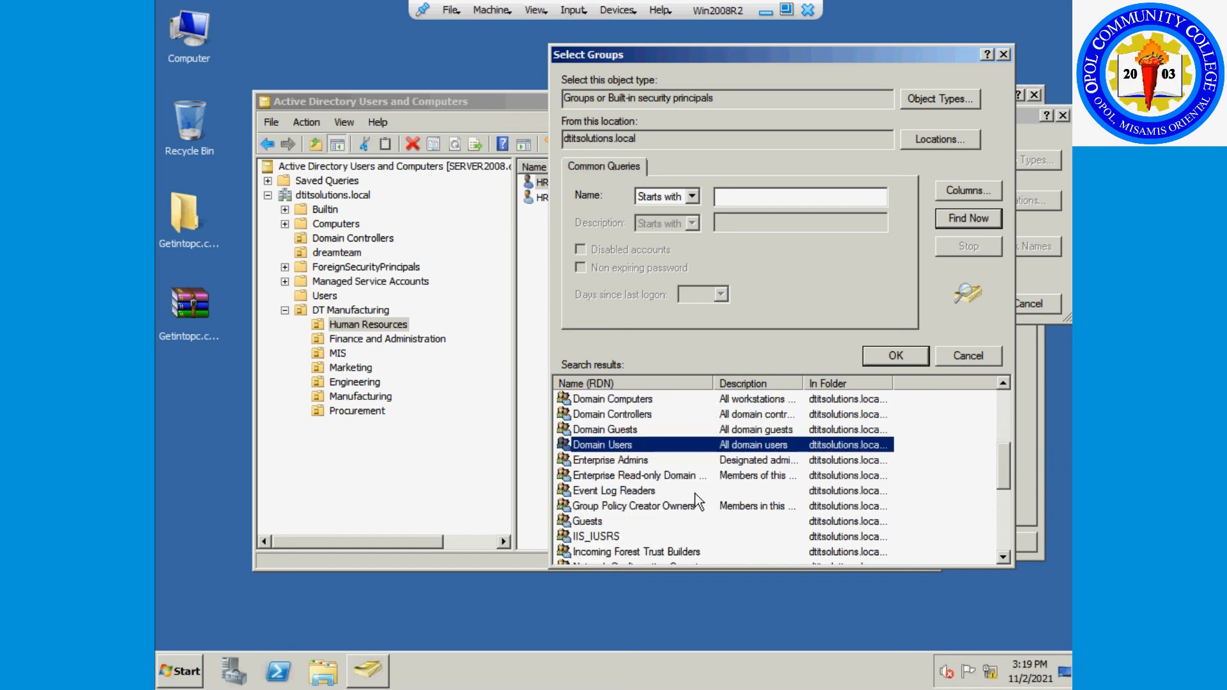
drag(728, 56, 690, 22)
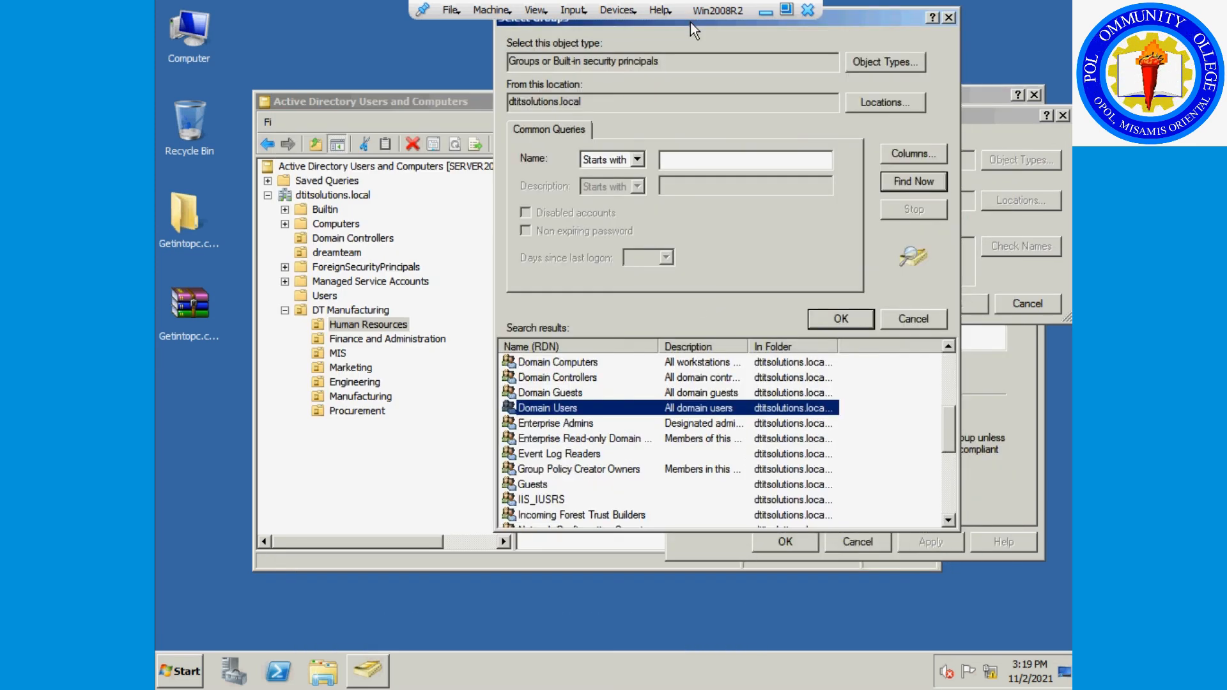
double_click(597, 410)
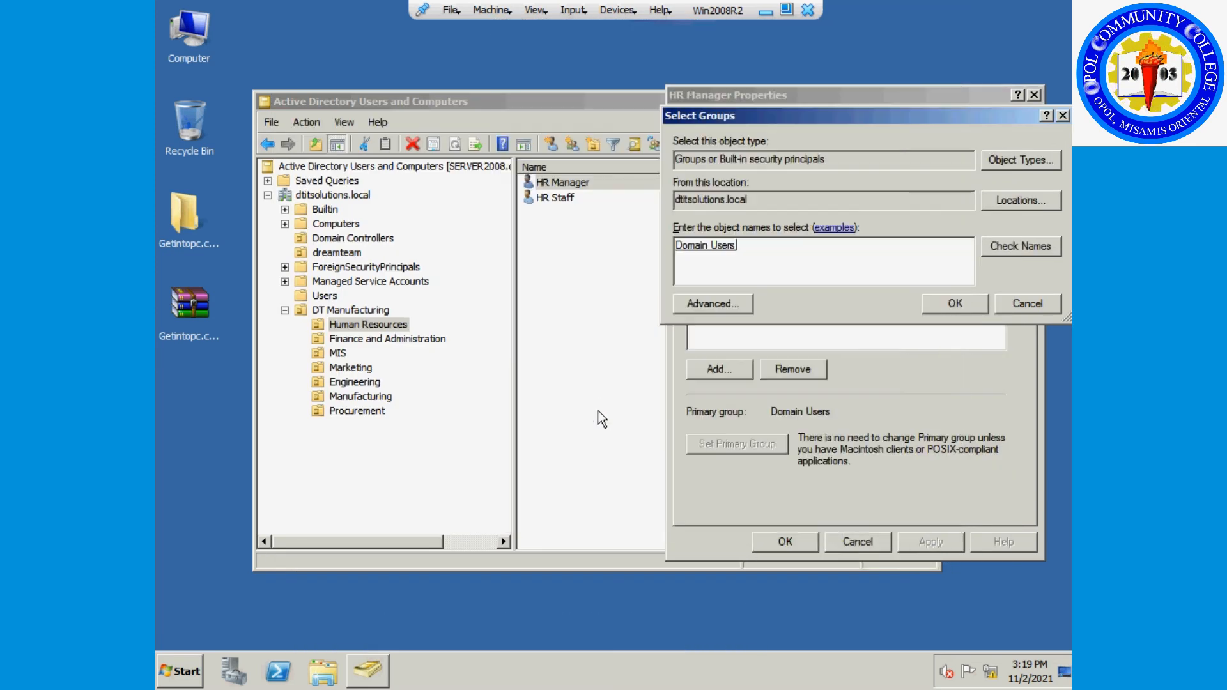
click(962, 298)
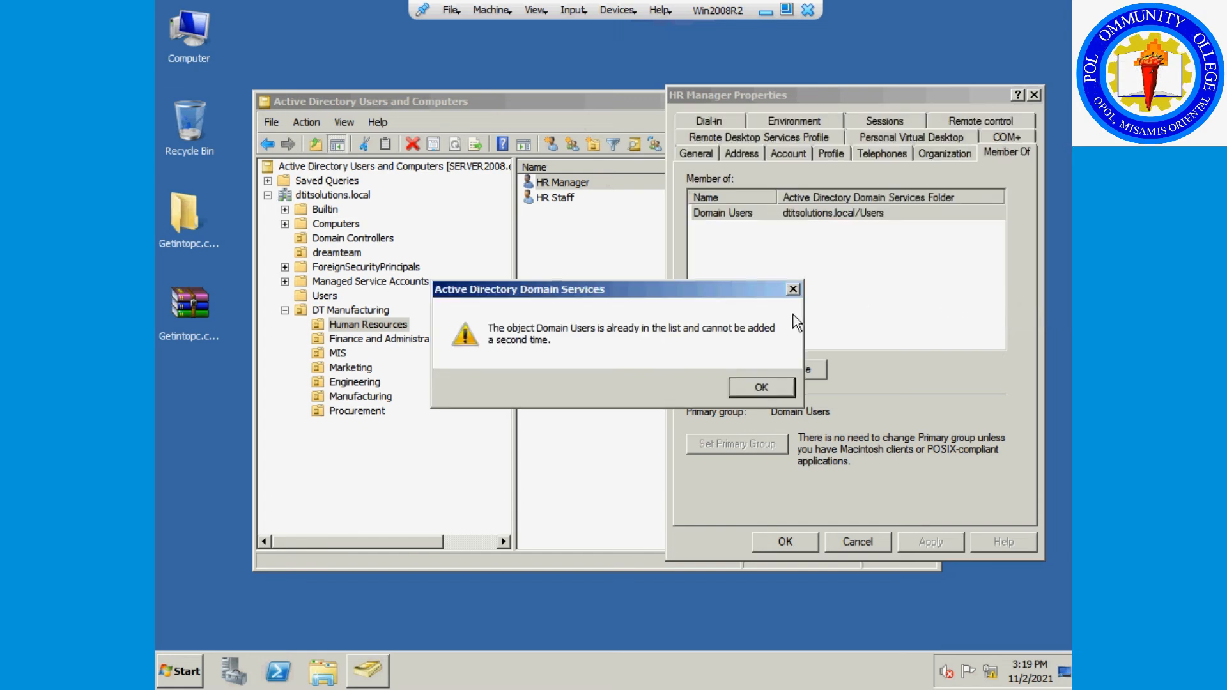
click(765, 388)
click(800, 539)
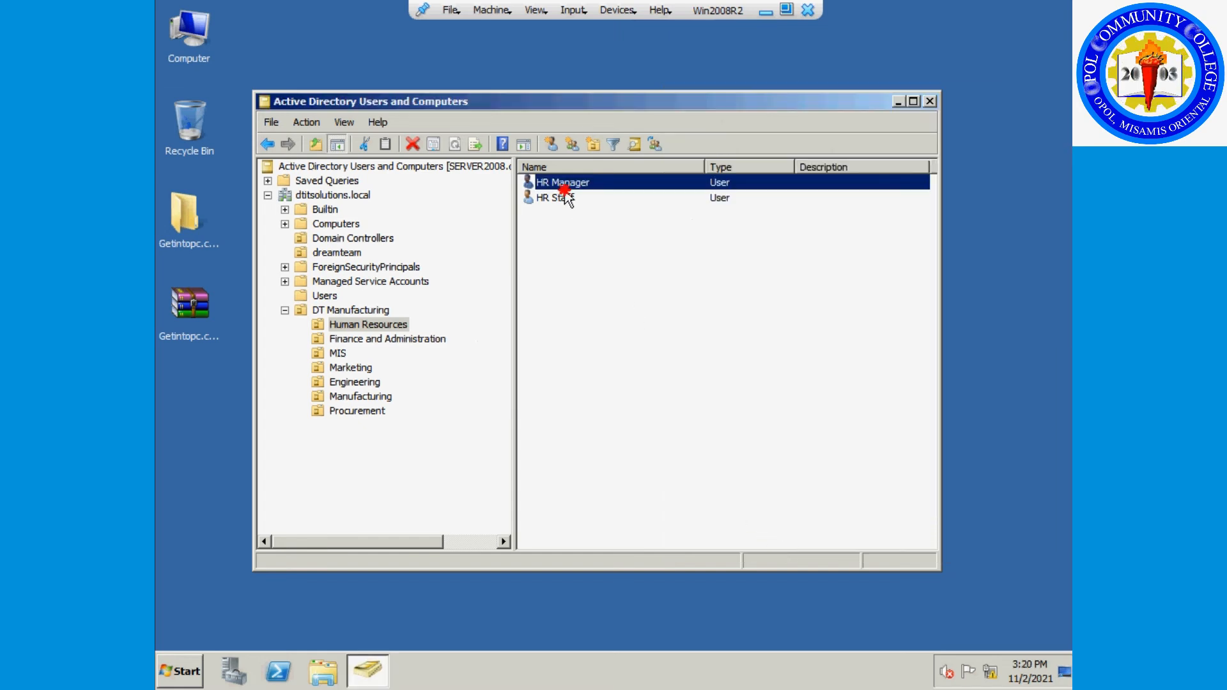
click(562, 198)
Open MIS Manager's Member Of tab and list all domain groups in the advanced search.
click(339, 355)
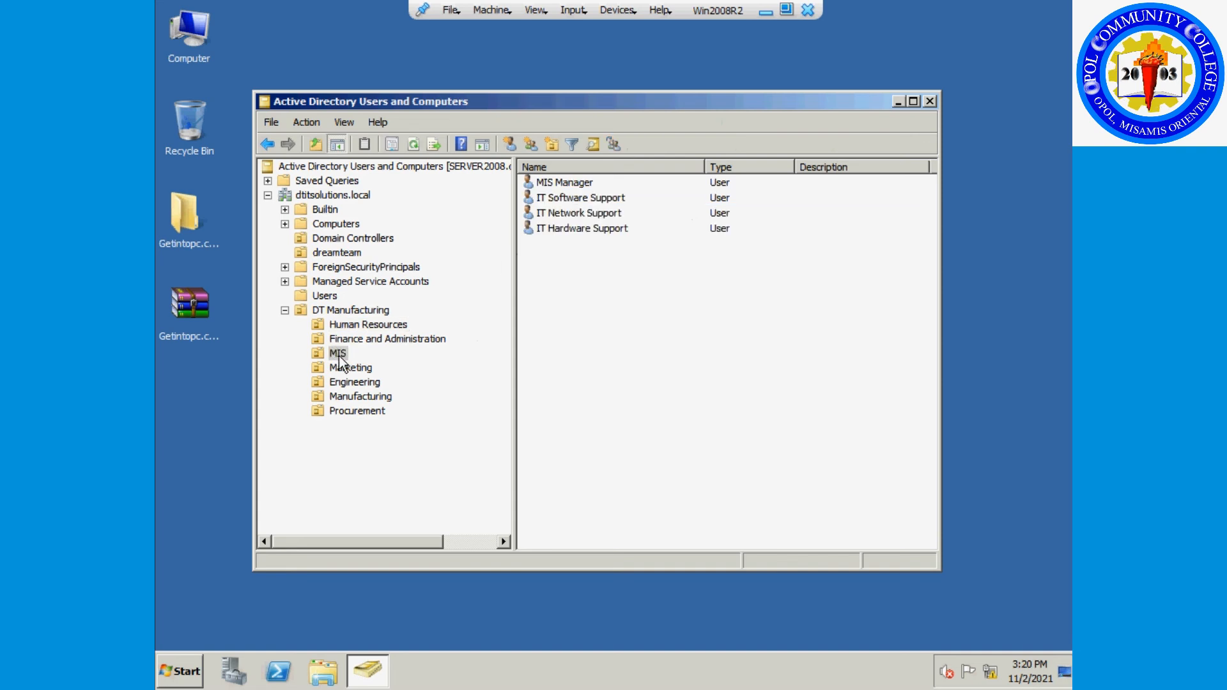
right_click(574, 184)
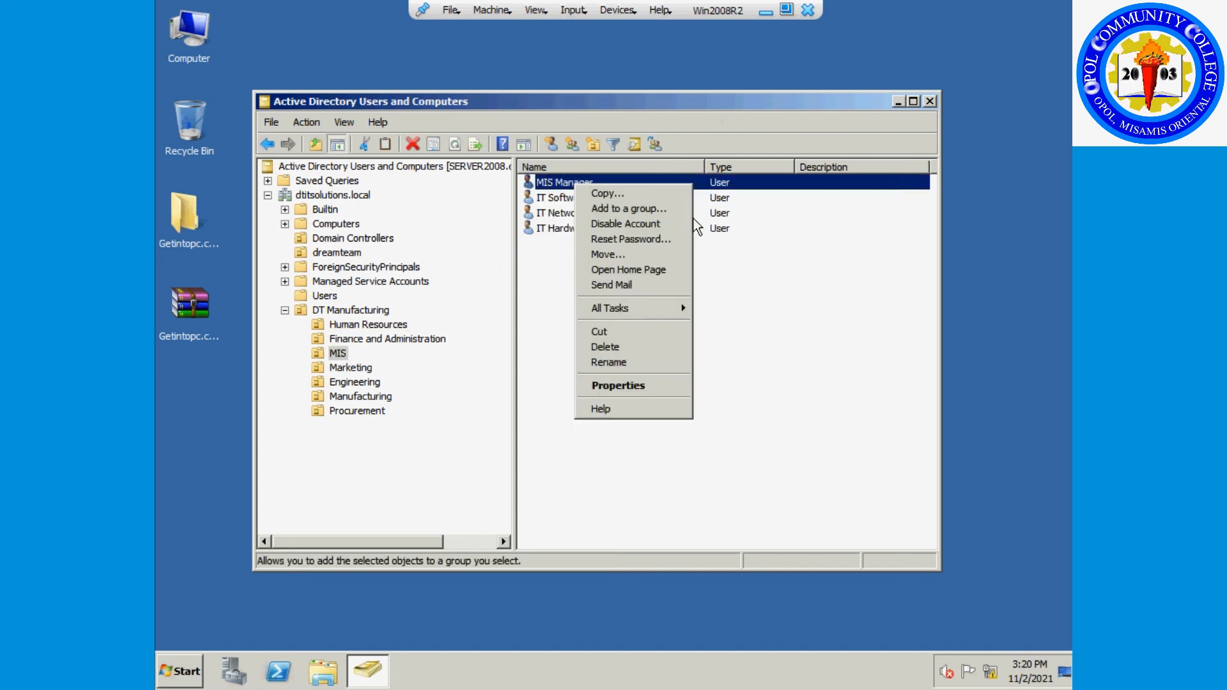
click(635, 385)
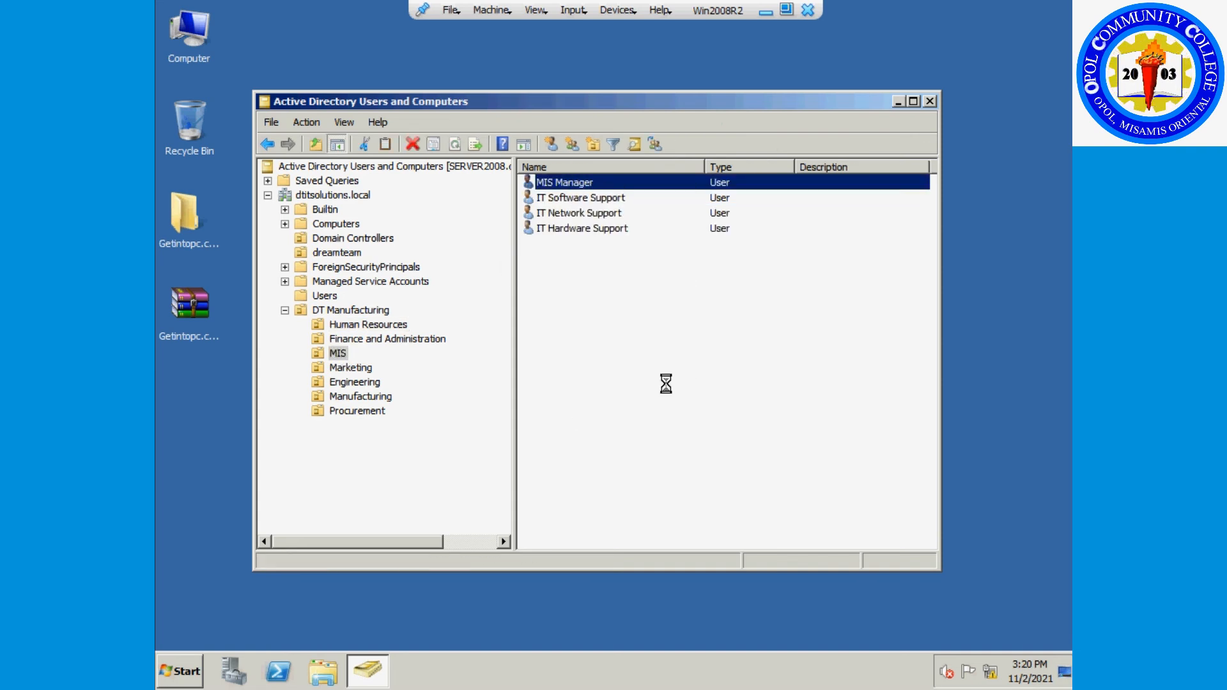
click(1005, 154)
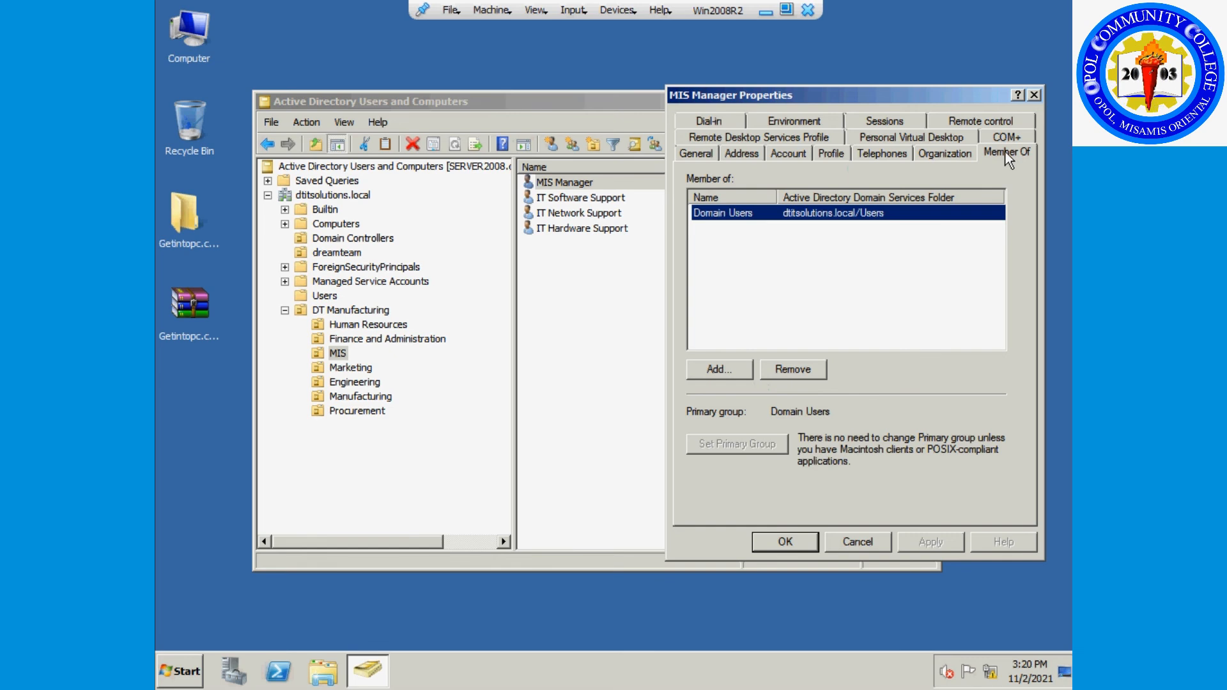
click(738, 376)
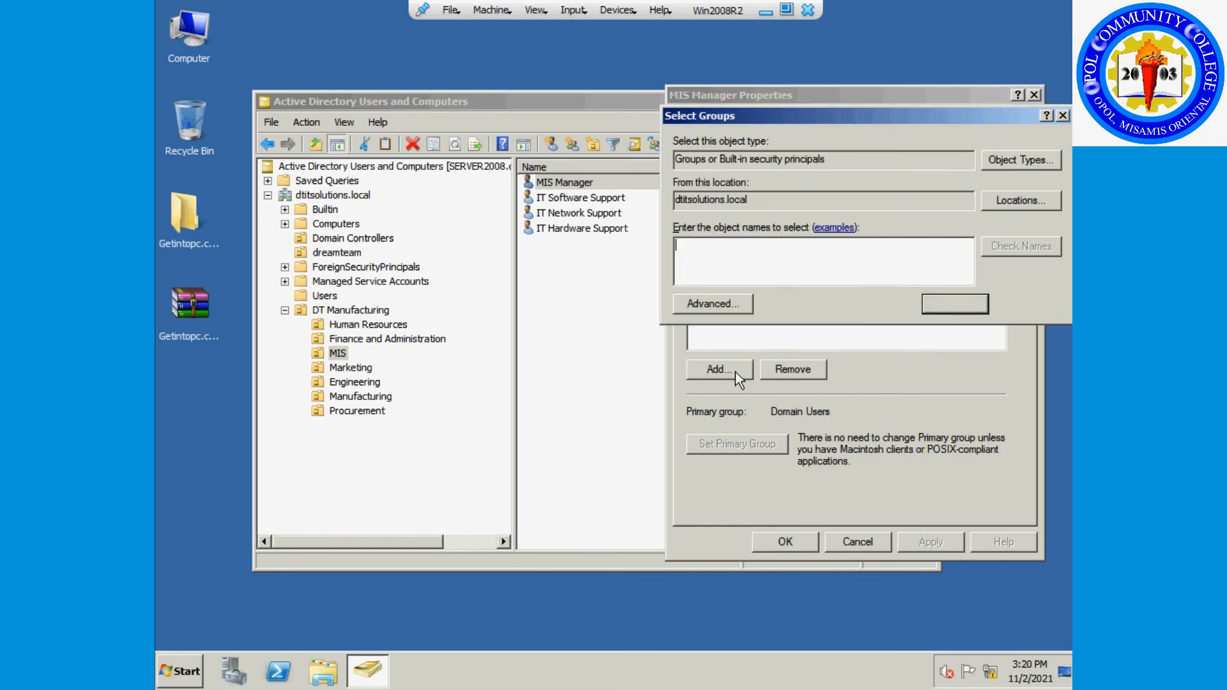
click(699, 304)
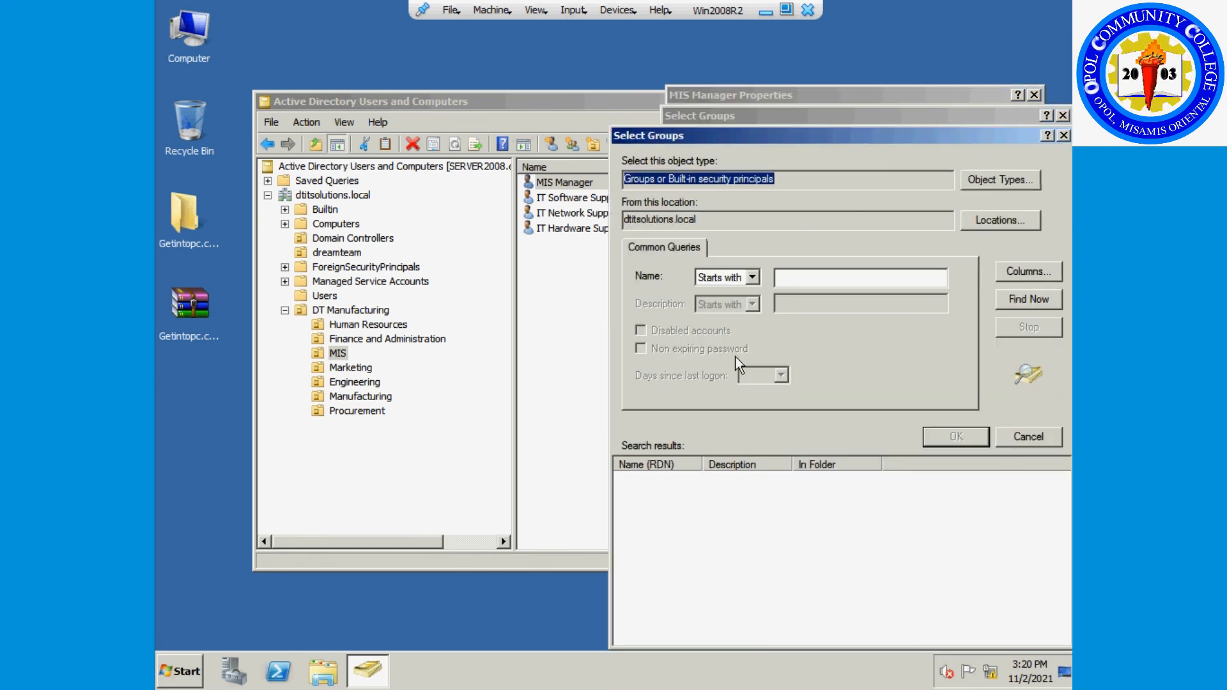
drag(860, 135, 848, 93)
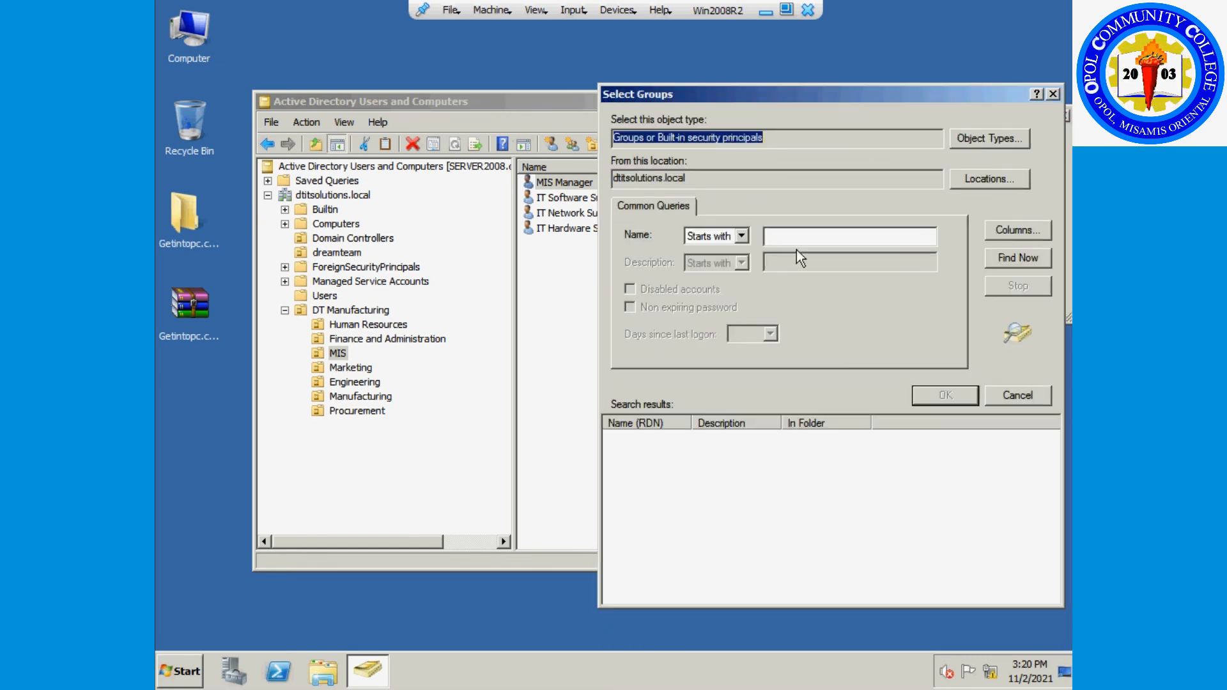
click(1017, 259)
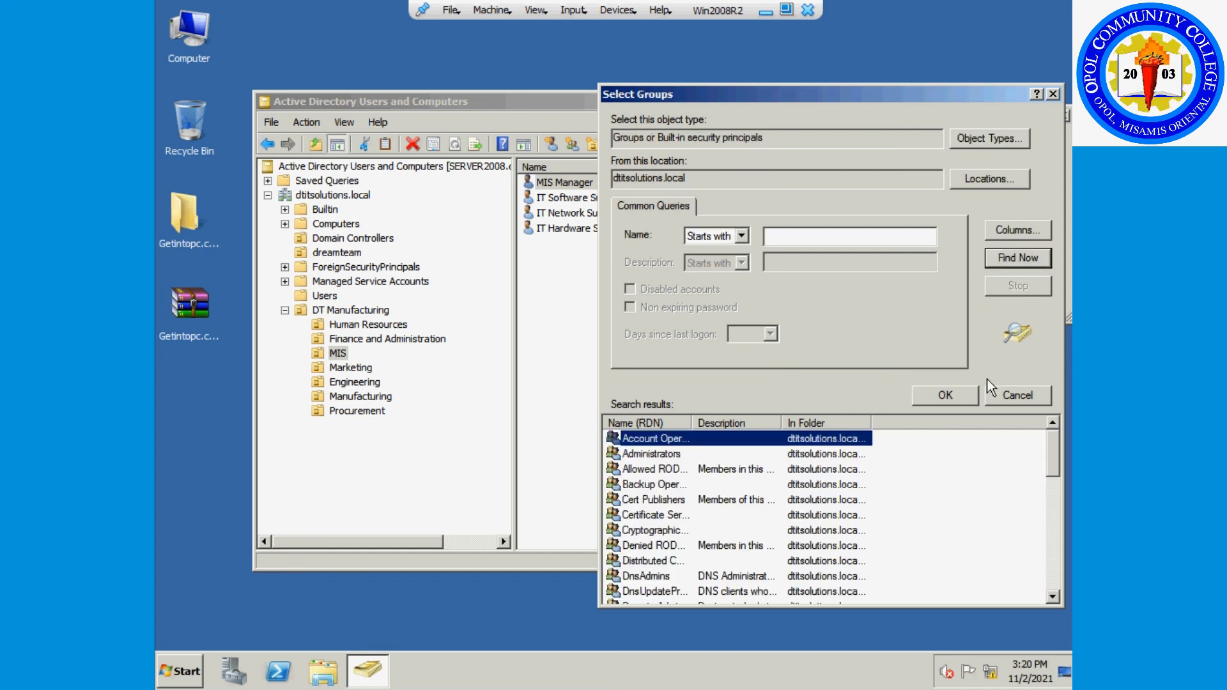
drag(694, 422, 750, 422)
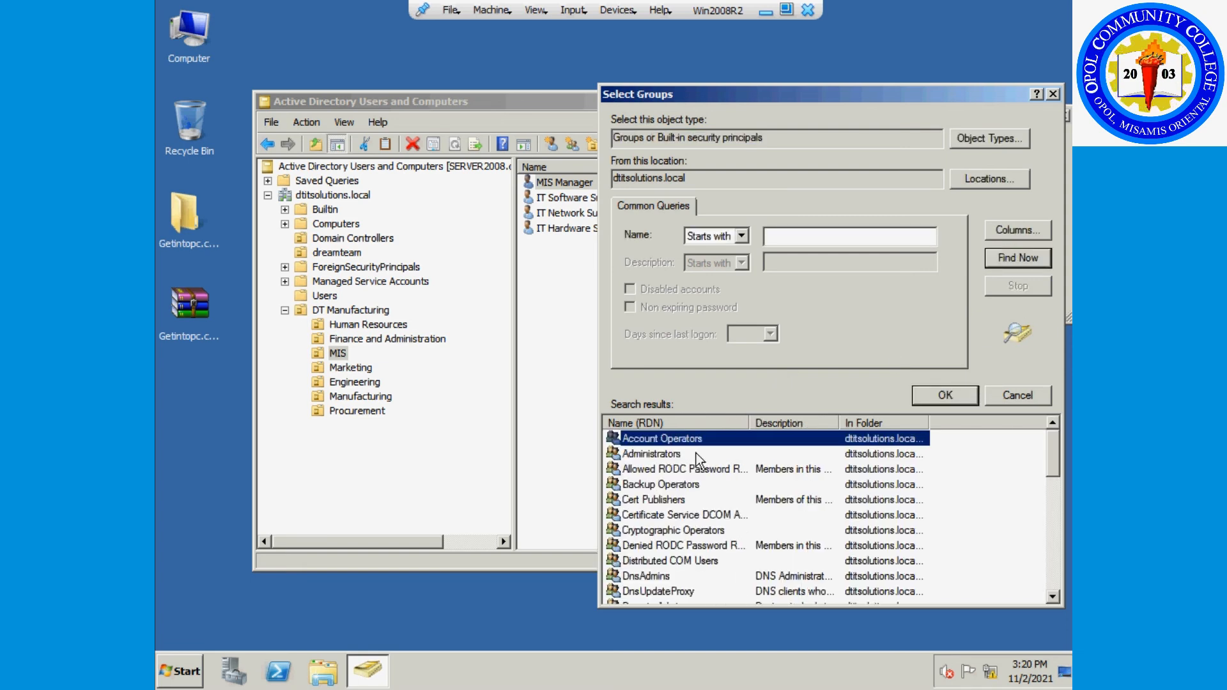
Add Administrators and Domain Admins to MIS Manager's groups and save its properties.
click(691, 455)
scroll(692, 458, down, 1)
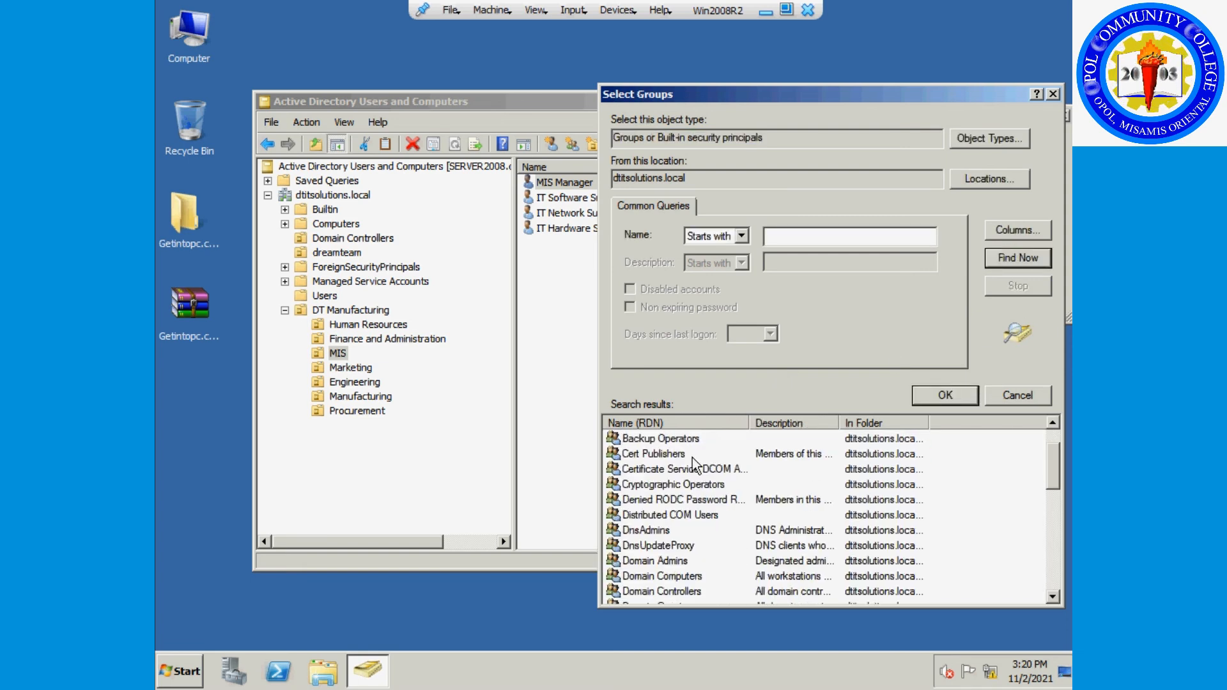
scroll(750, 514, down, 1)
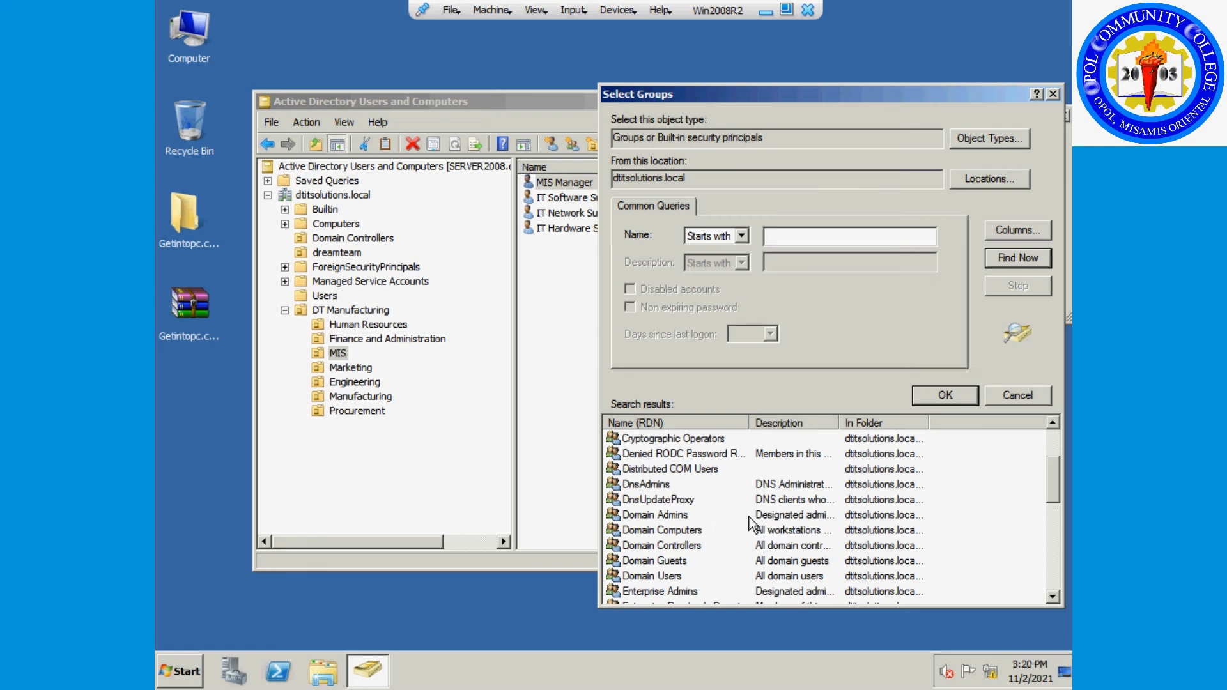
click(689, 517)
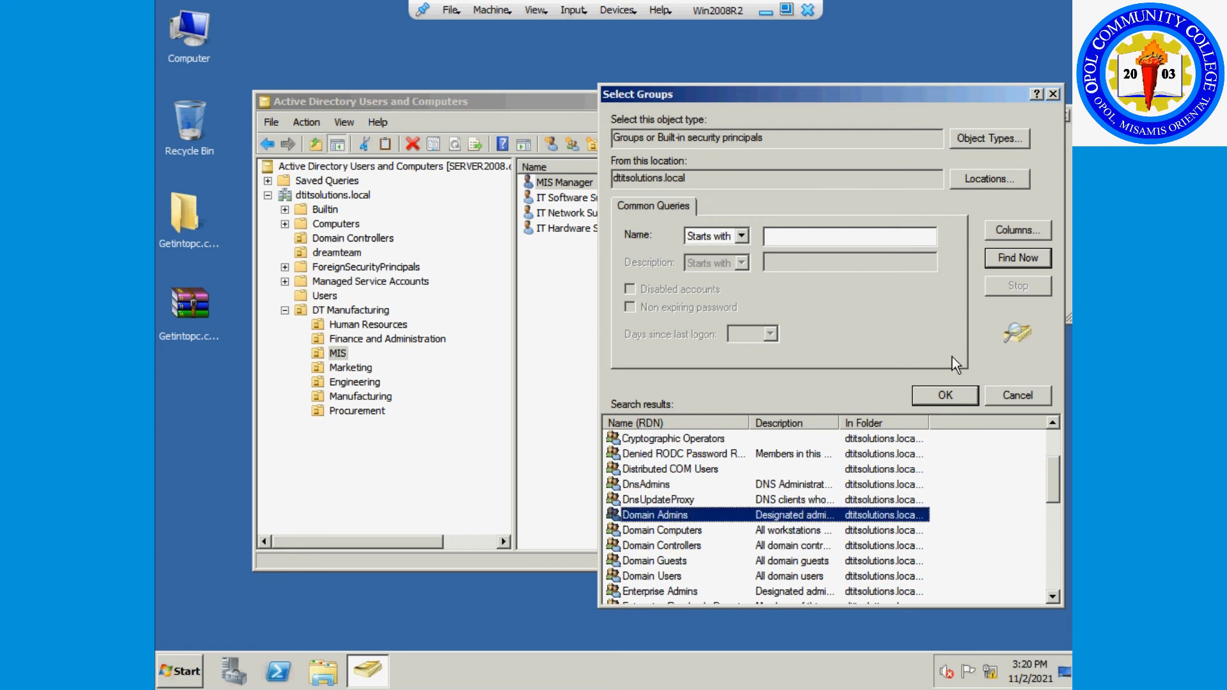
click(945, 397)
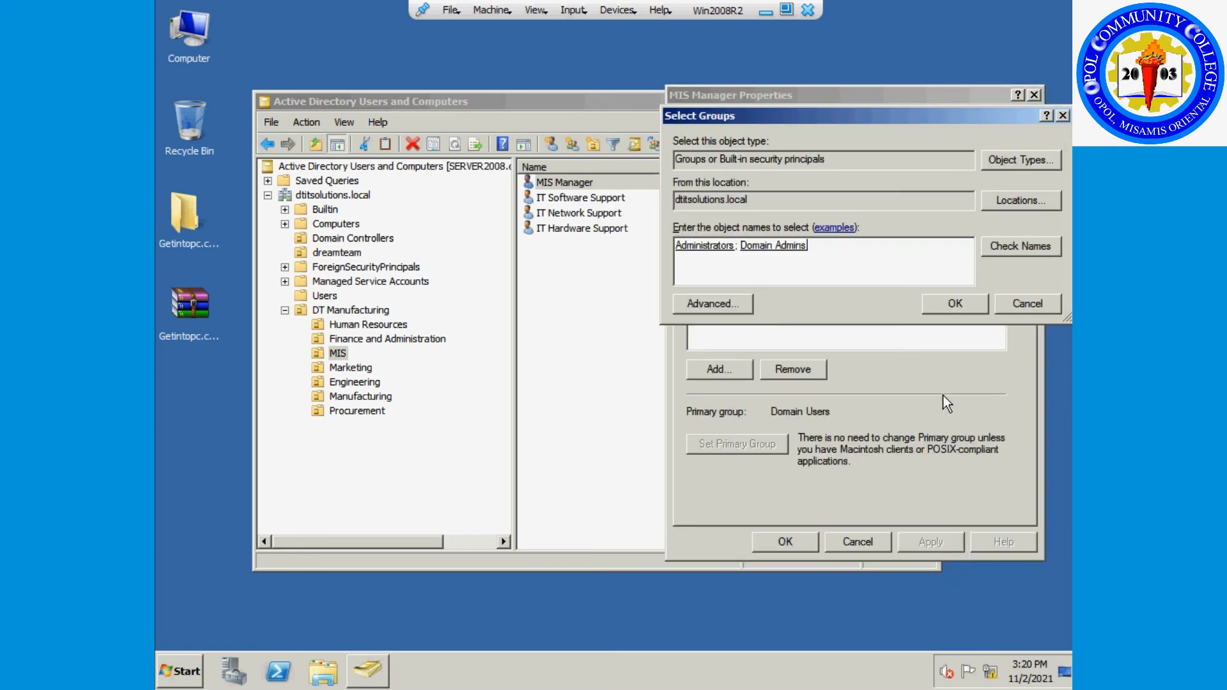
click(949, 306)
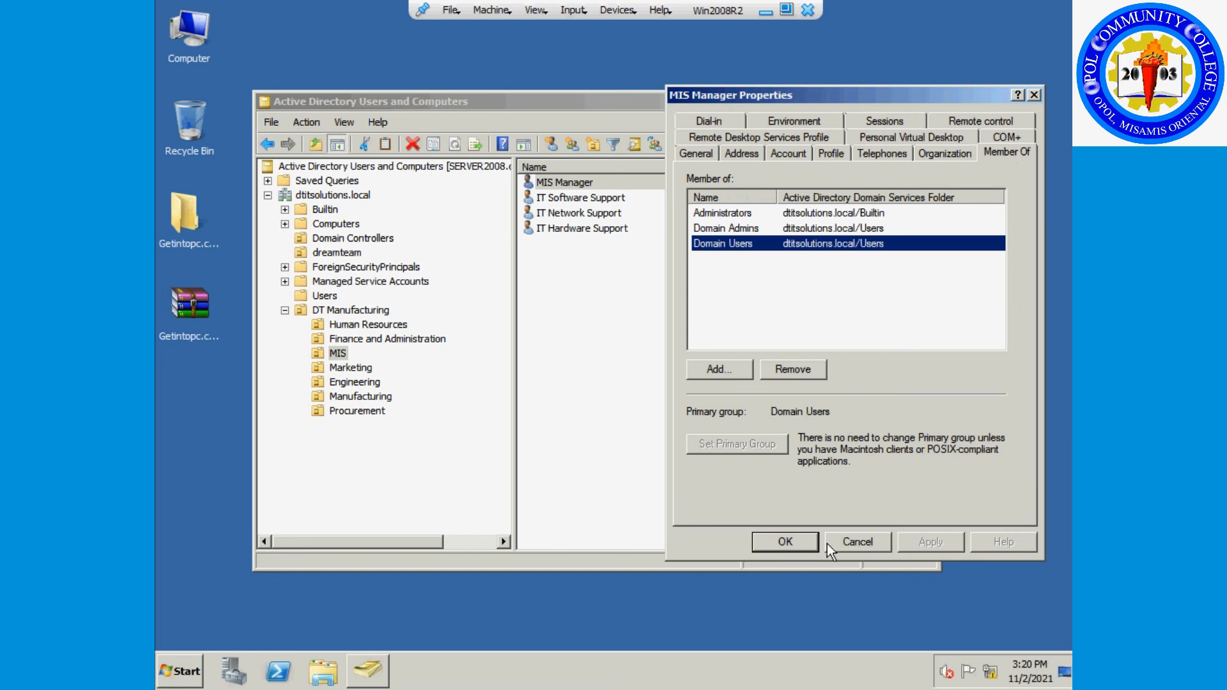
click(790, 542)
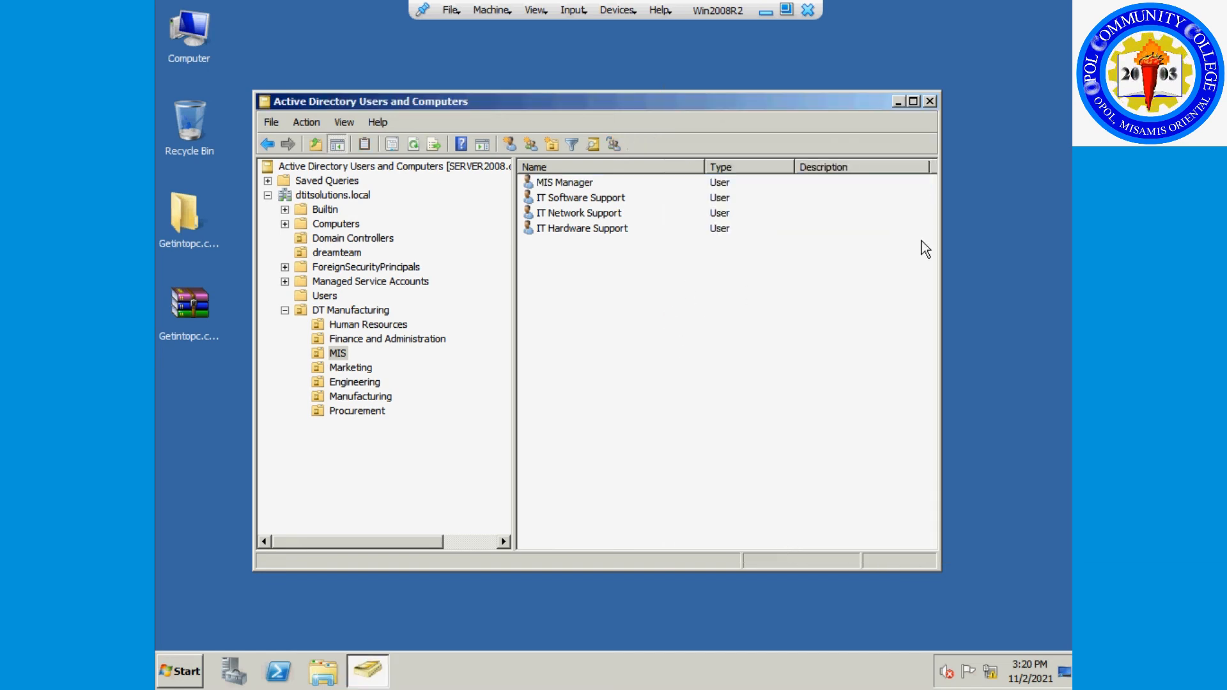
Enlarge the window, open IT Software Support's Member Of tab, and list all domain groups.
drag(940, 230, 1027, 241)
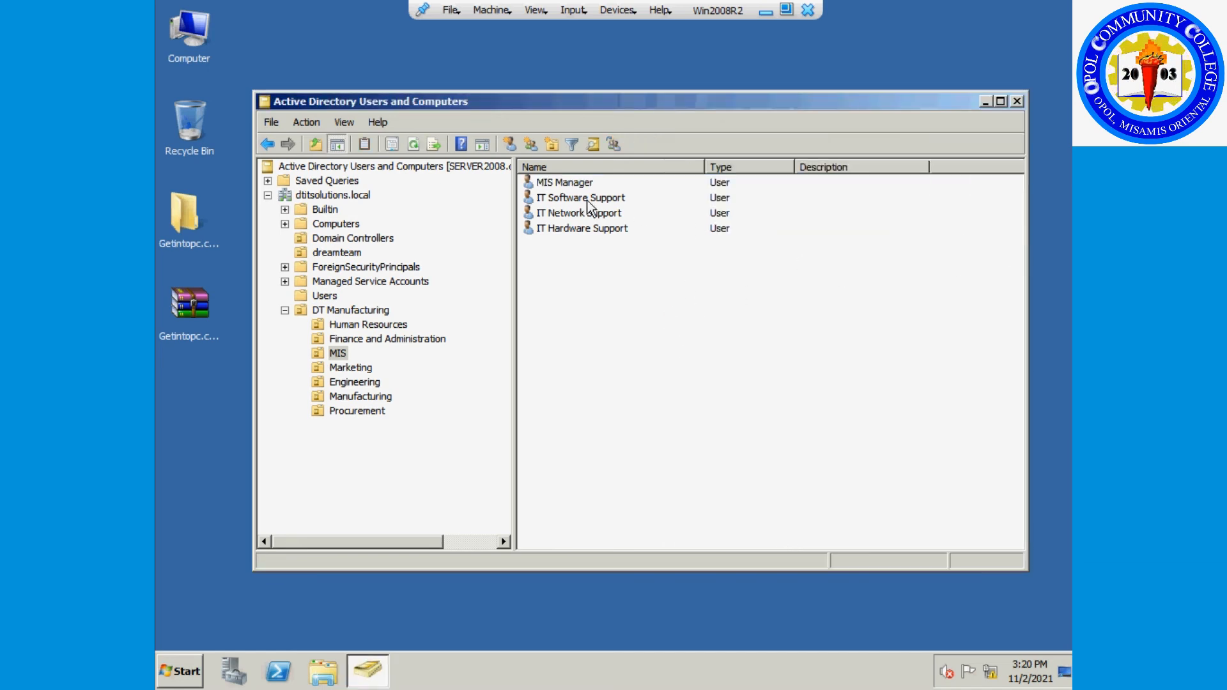
drag(599, 102, 556, 75)
double_click(540, 171)
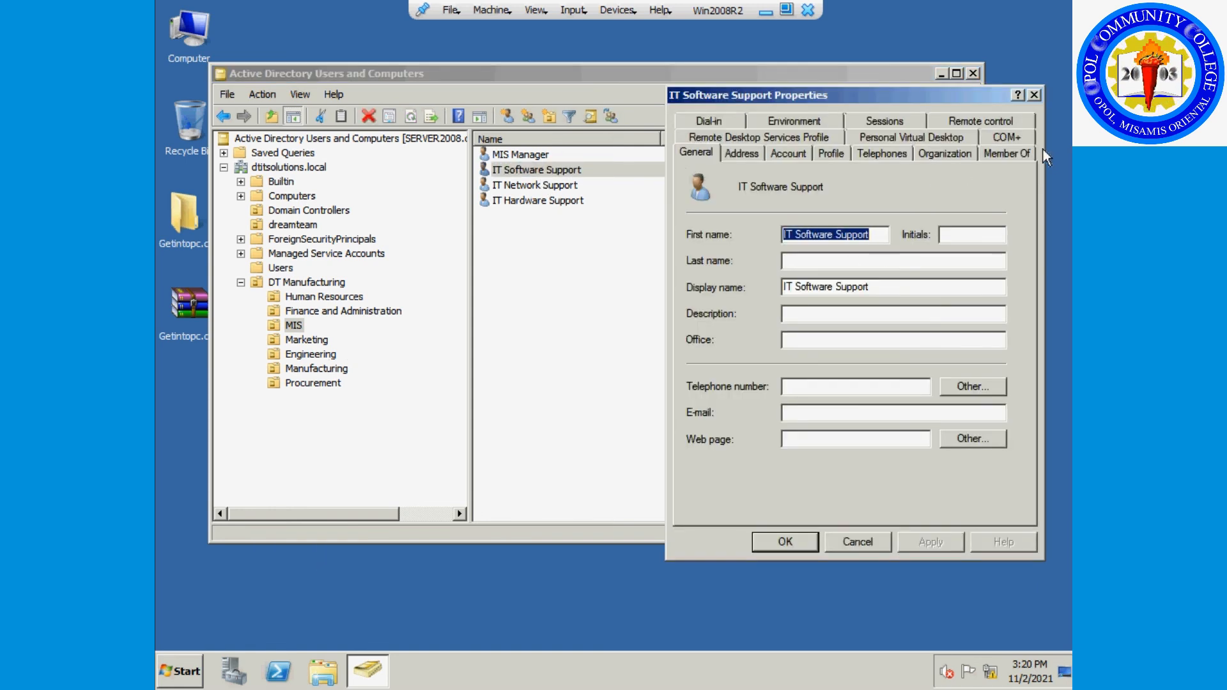
click(1007, 153)
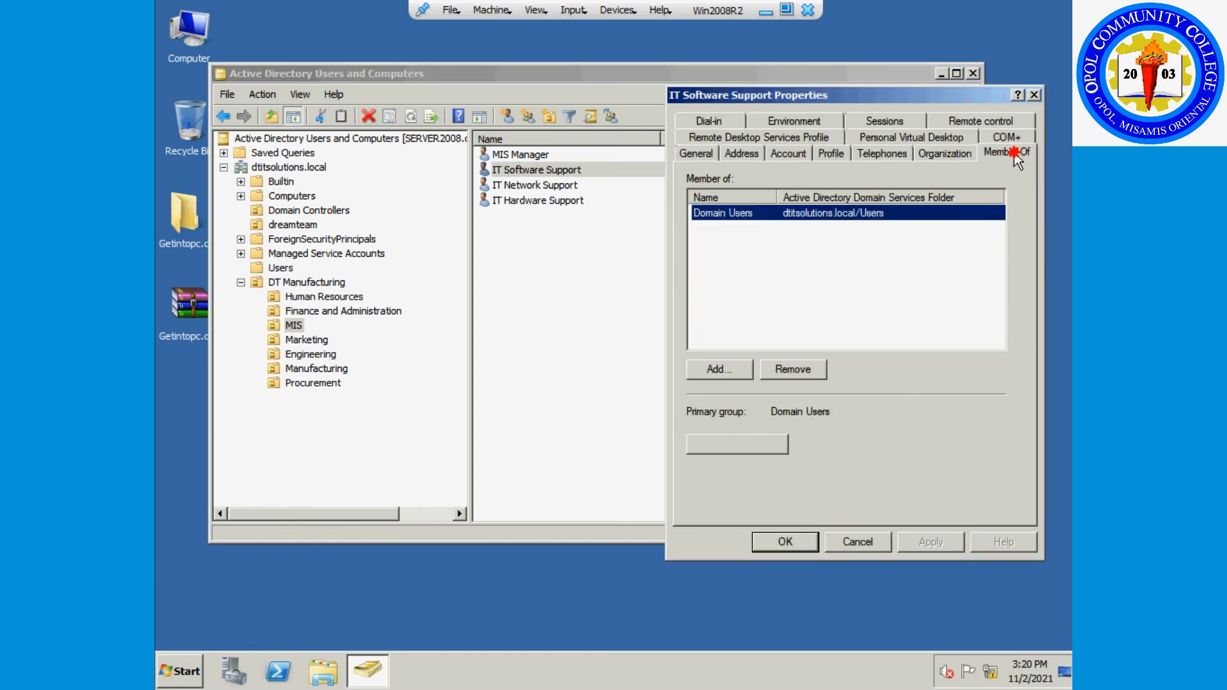
click(726, 373)
click(741, 300)
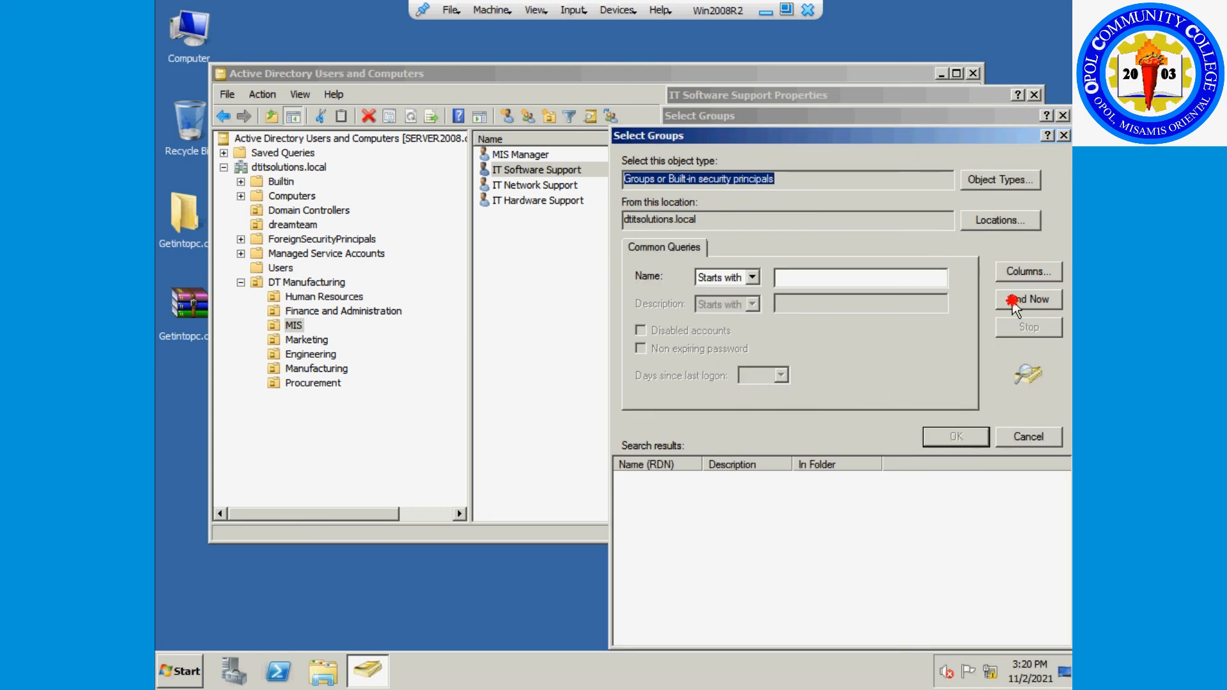
click(1011, 299)
drag(794, 460, 831, 460)
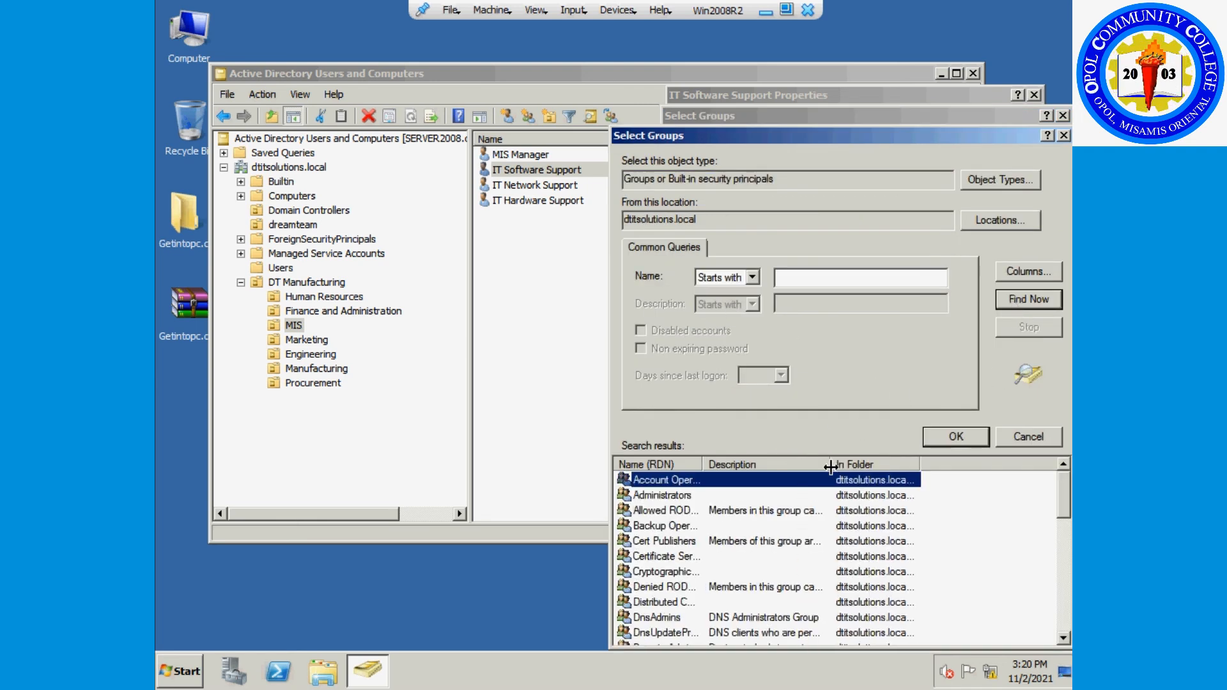
drag(703, 462, 772, 471)
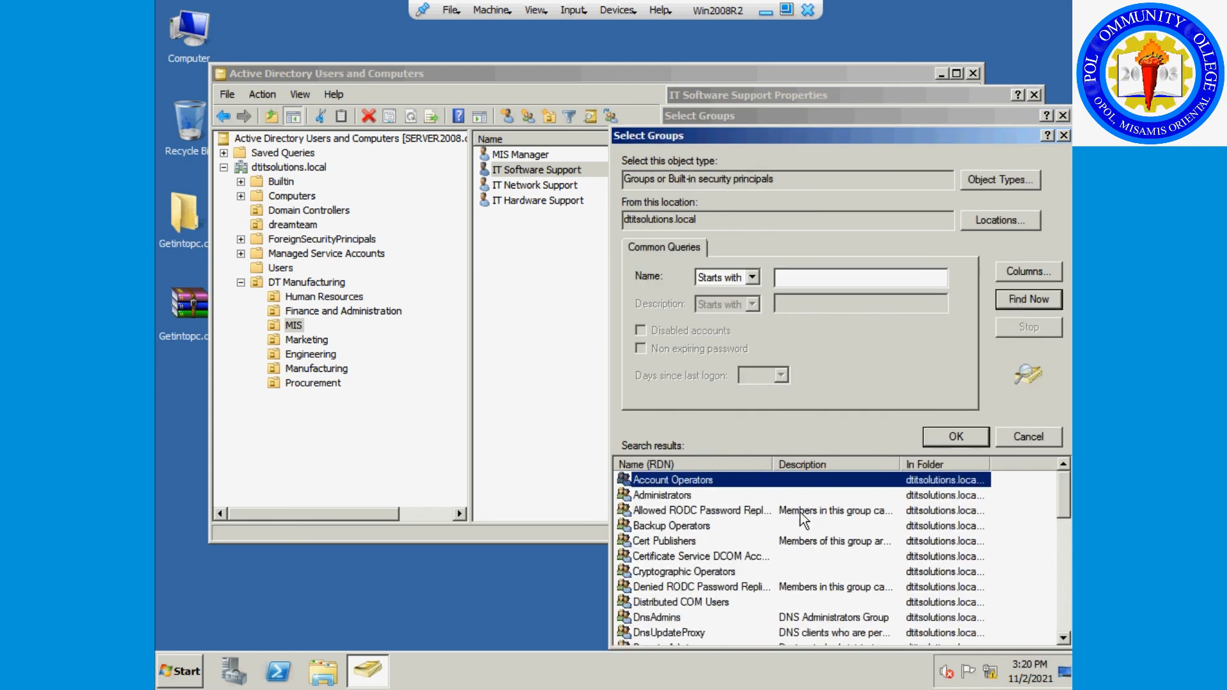
Add Domain Computers to IT Software Support's groups, apply, and close its properties.
scroll(810, 519, down, 2)
scroll(810, 518, down, 1)
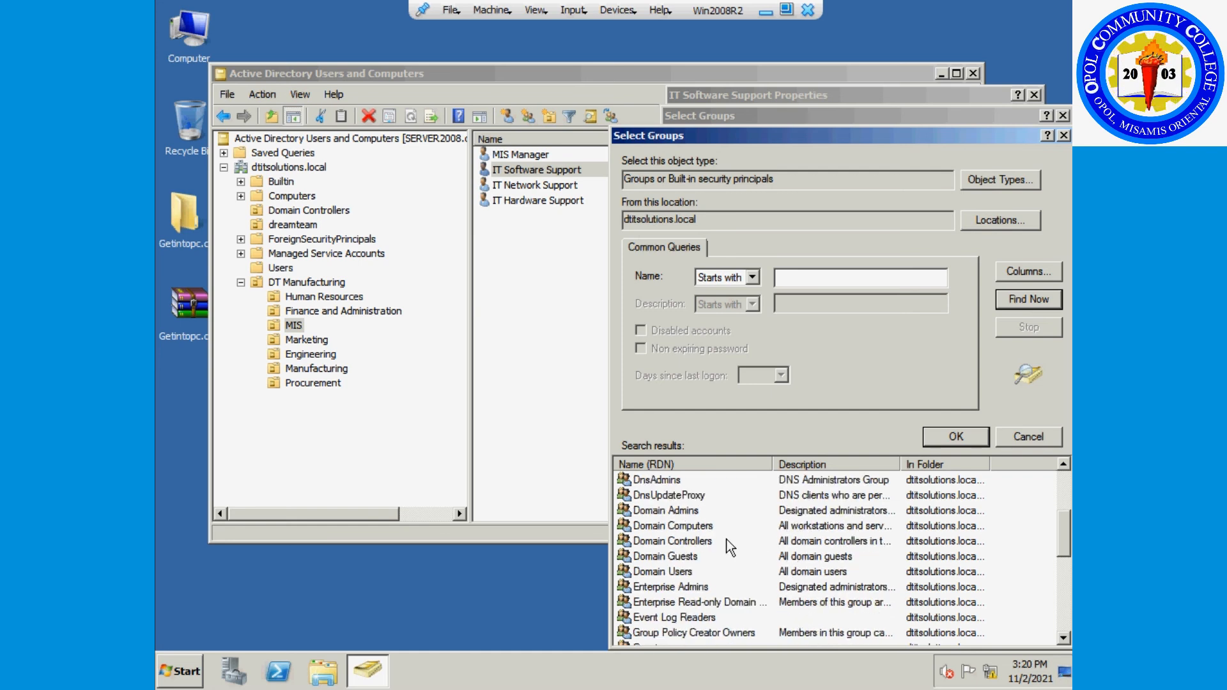
click(701, 526)
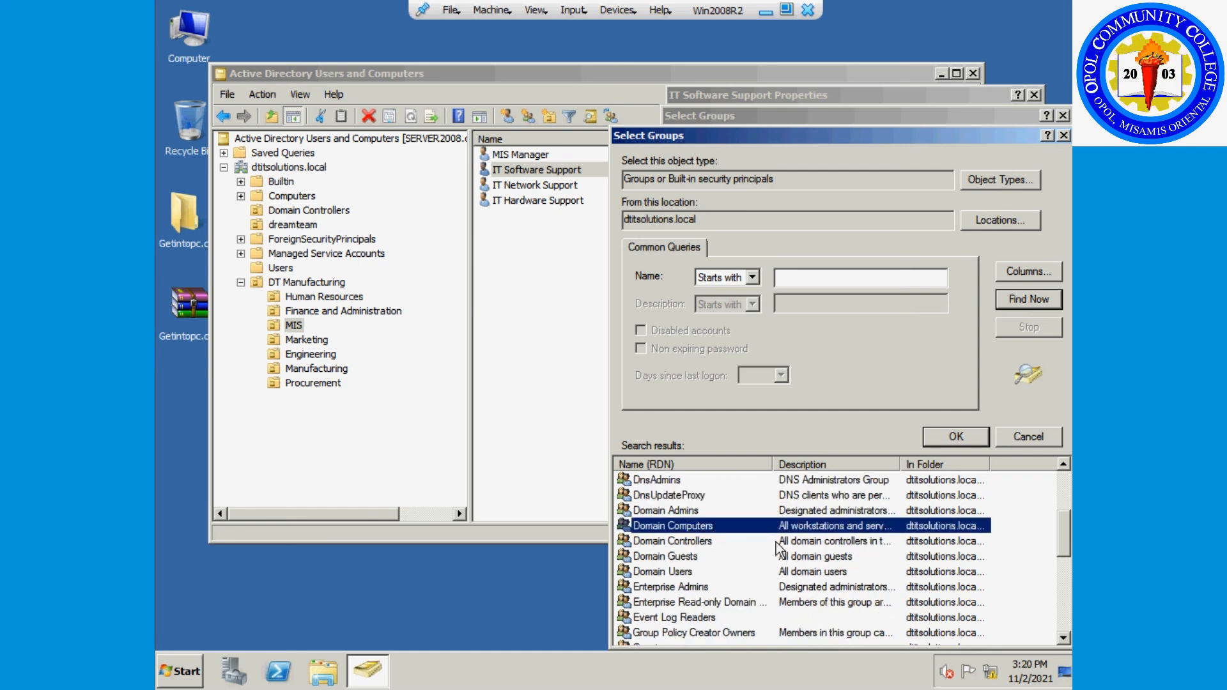
scroll(727, 529, down, 1)
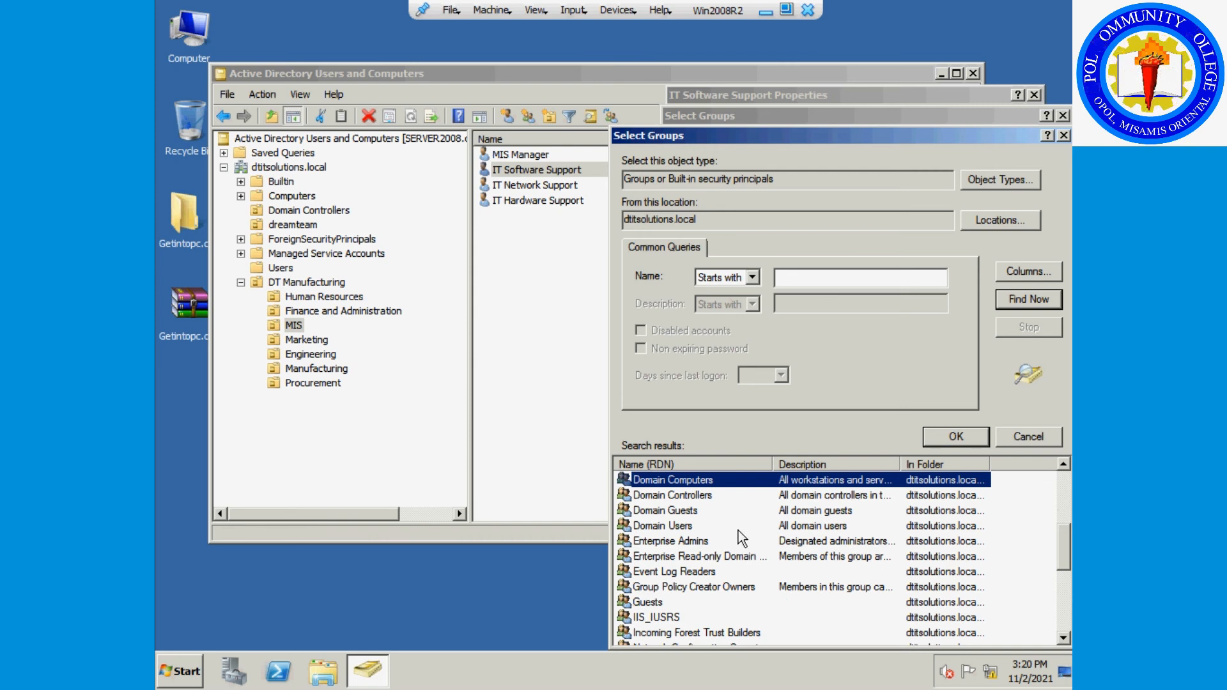
double_click(727, 480)
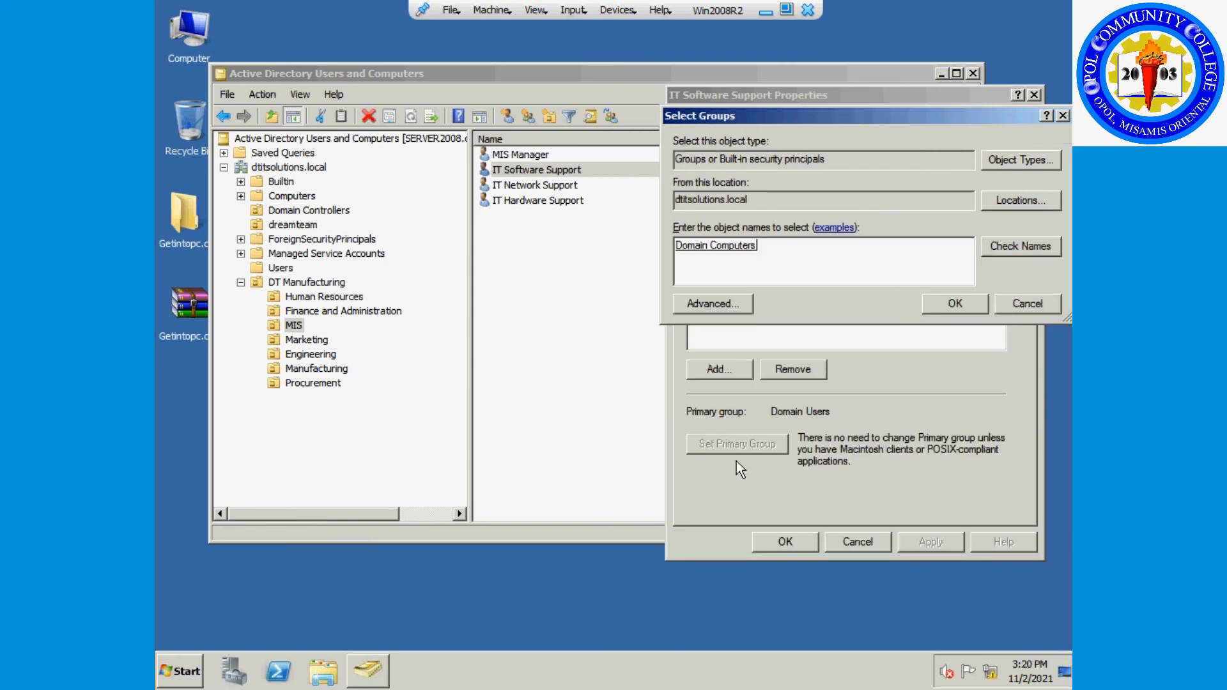
click(956, 303)
click(930, 541)
click(793, 542)
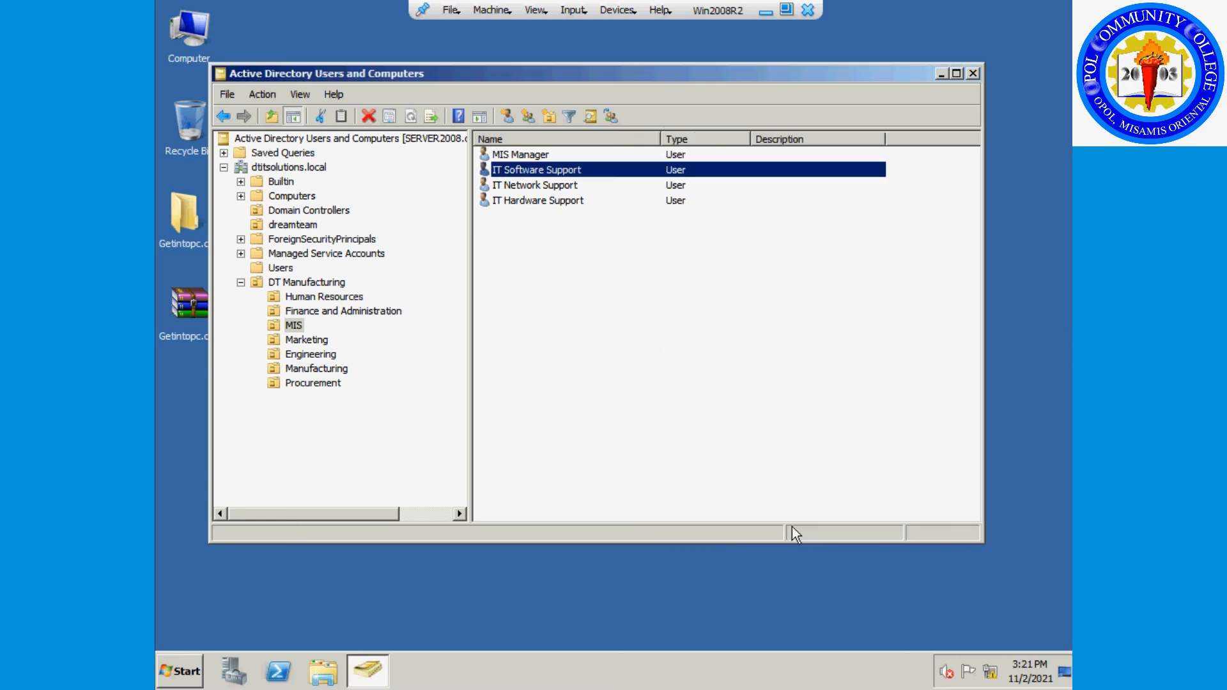
Open IT Network Support's Member Of tab and list all dtitsolutions.local groups.
double_click(541, 186)
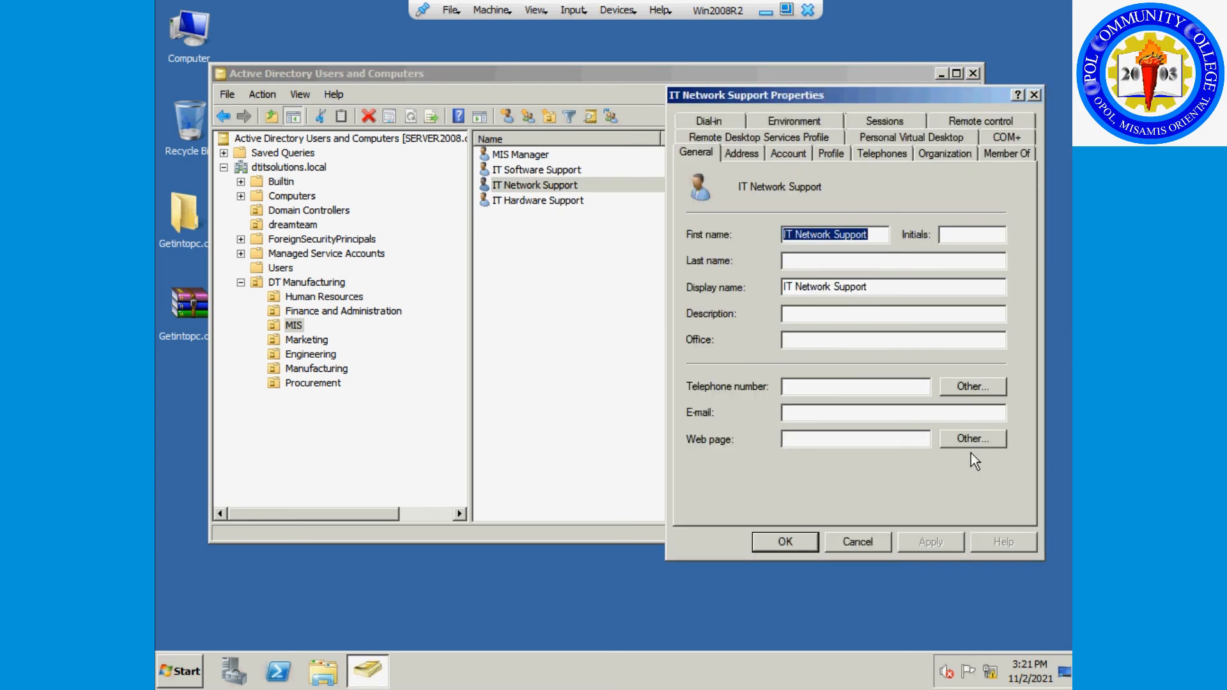
click(1007, 157)
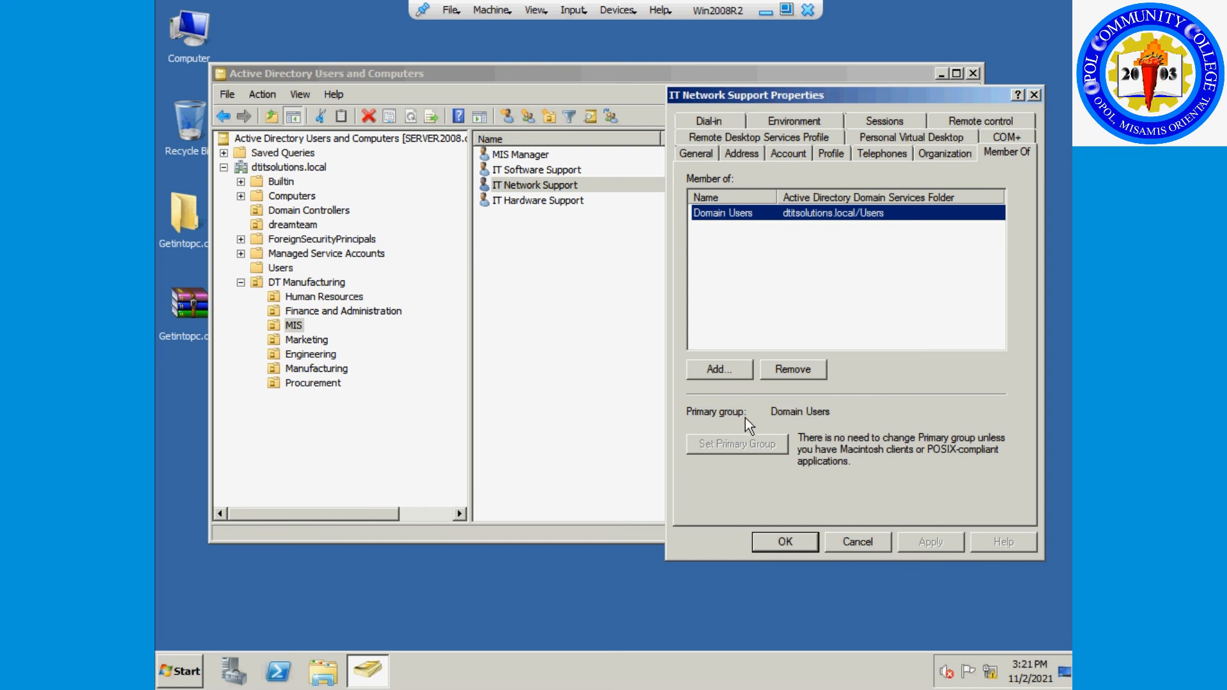
click(719, 369)
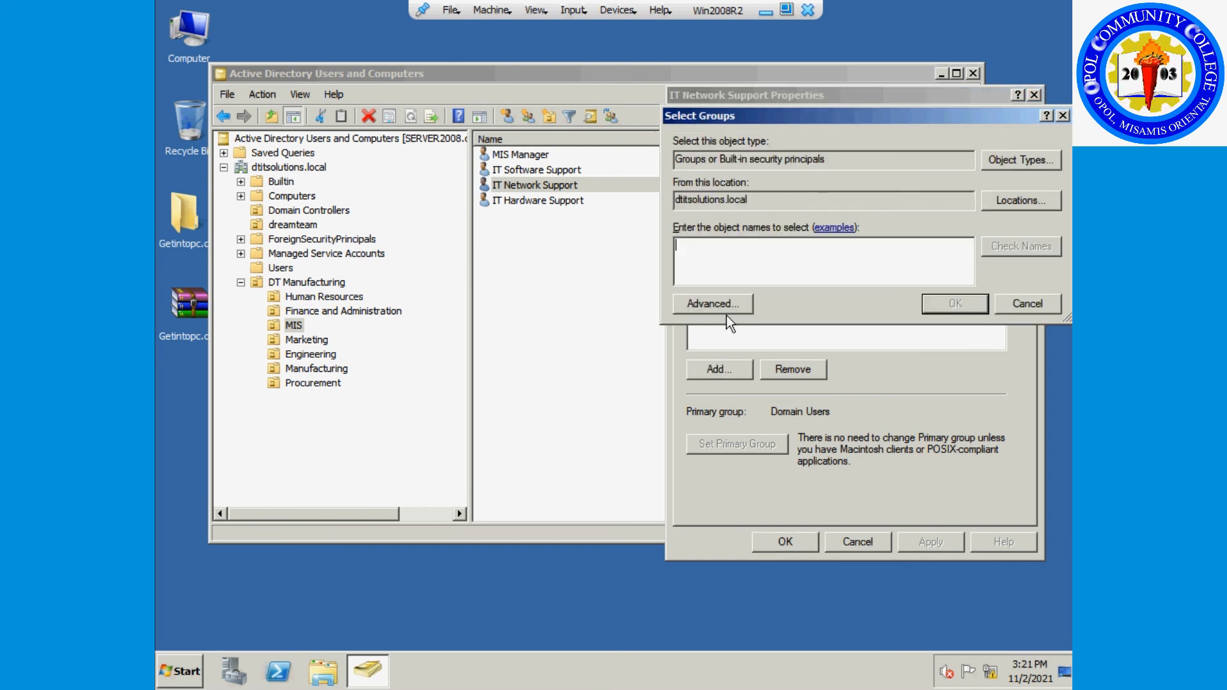
click(742, 305)
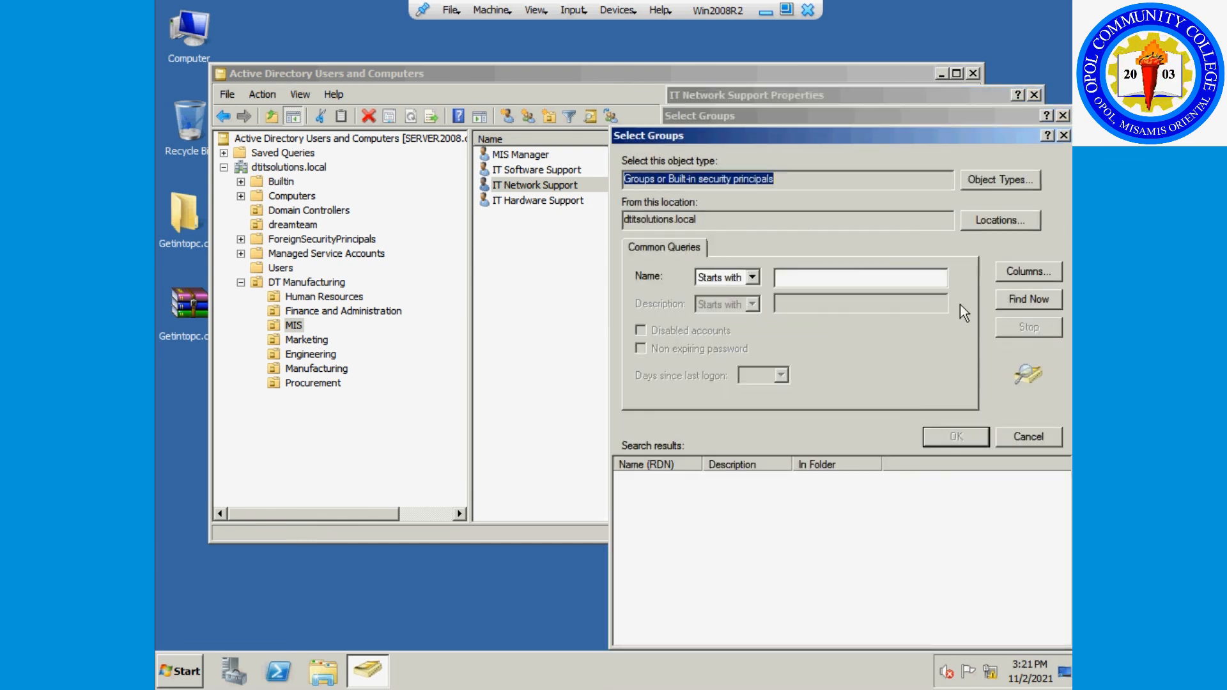
click(1021, 295)
drag(913, 141, 828, 26)
drag(656, 352, 666, 350)
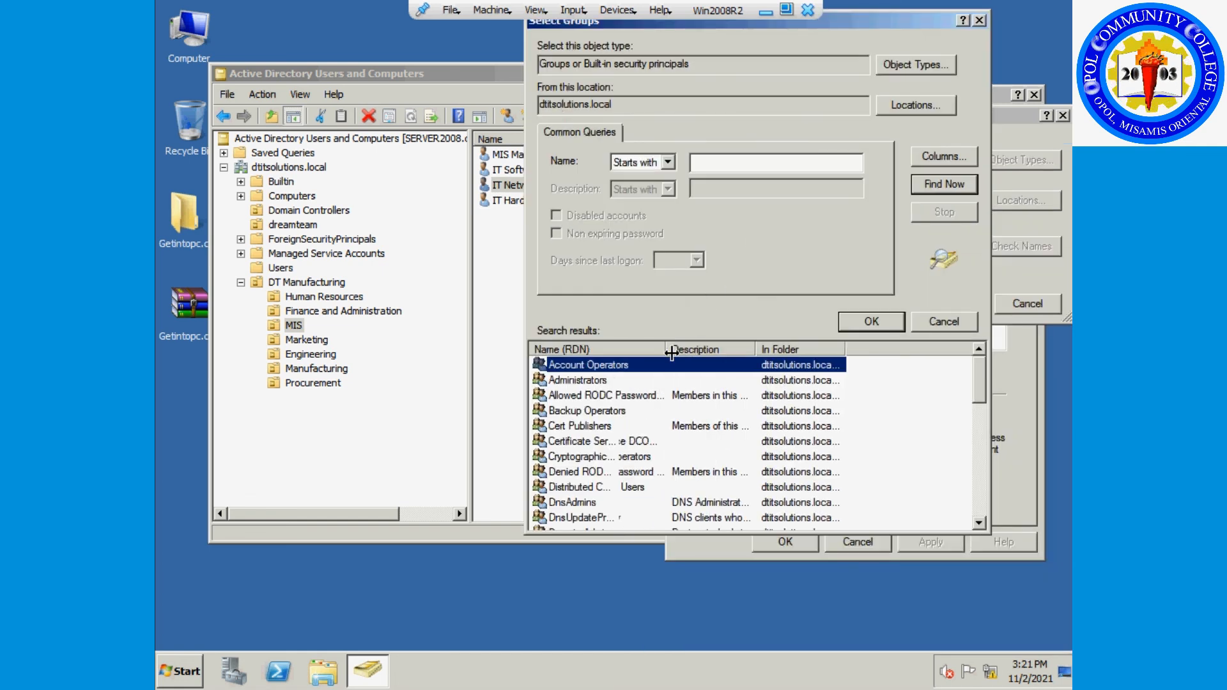
Browse the group results, selecting Cert Publishers and then Enterprise Admins.
click(825, 426)
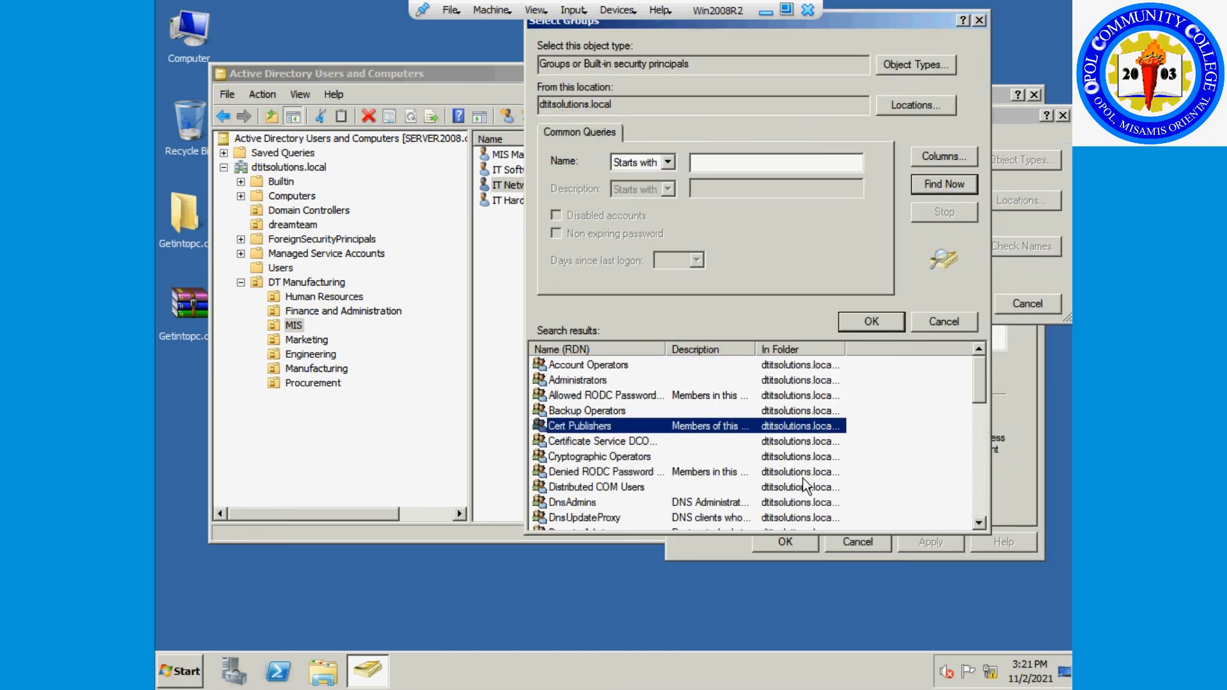
scroll(771, 434, down, 3)
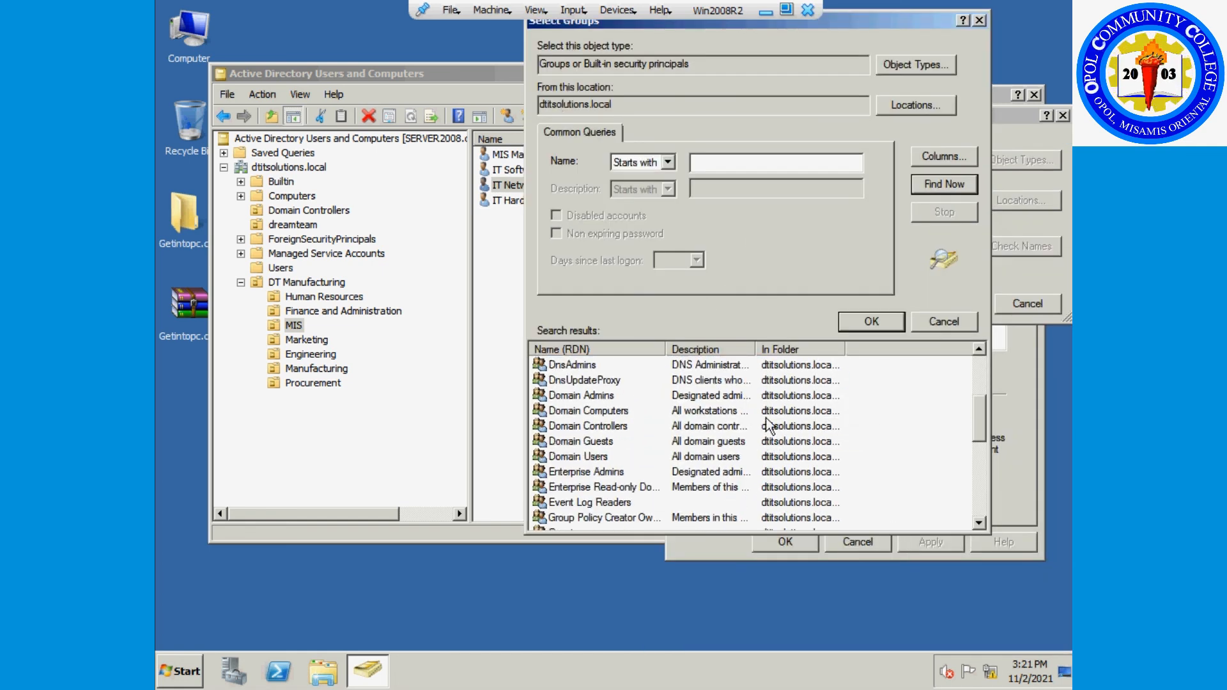
click(600, 472)
scroll(703, 447, down, 3)
scroll(705, 448, down, 2)
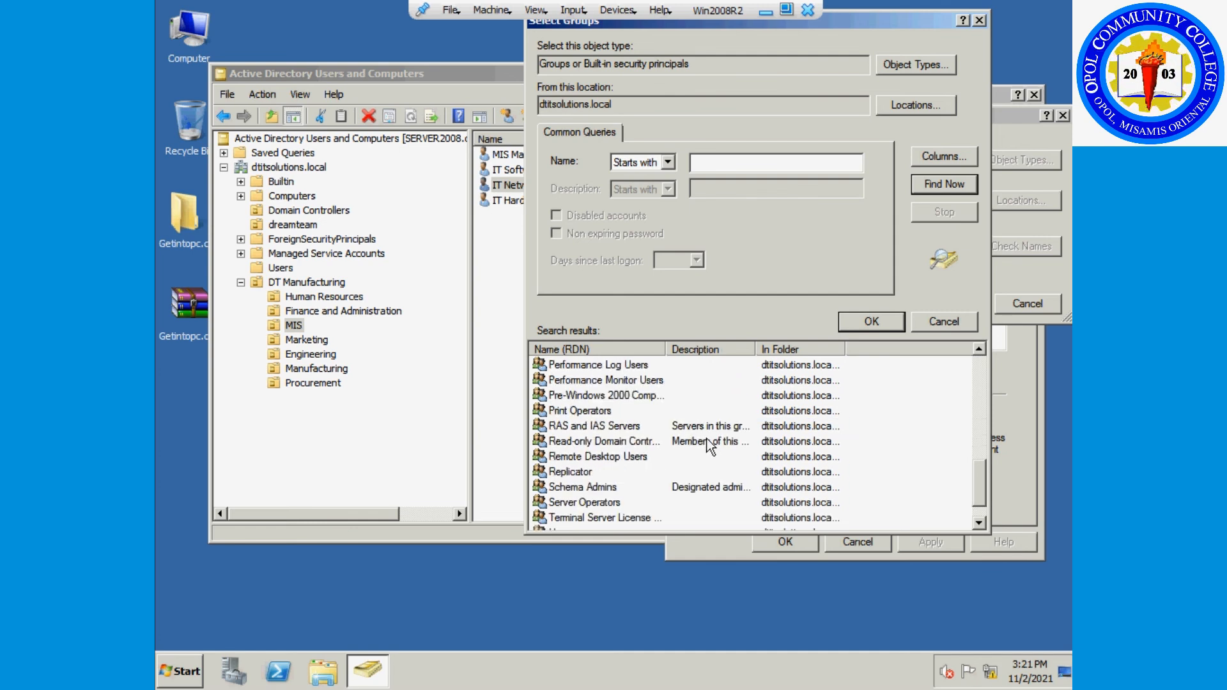
scroll(728, 443, down, 1)
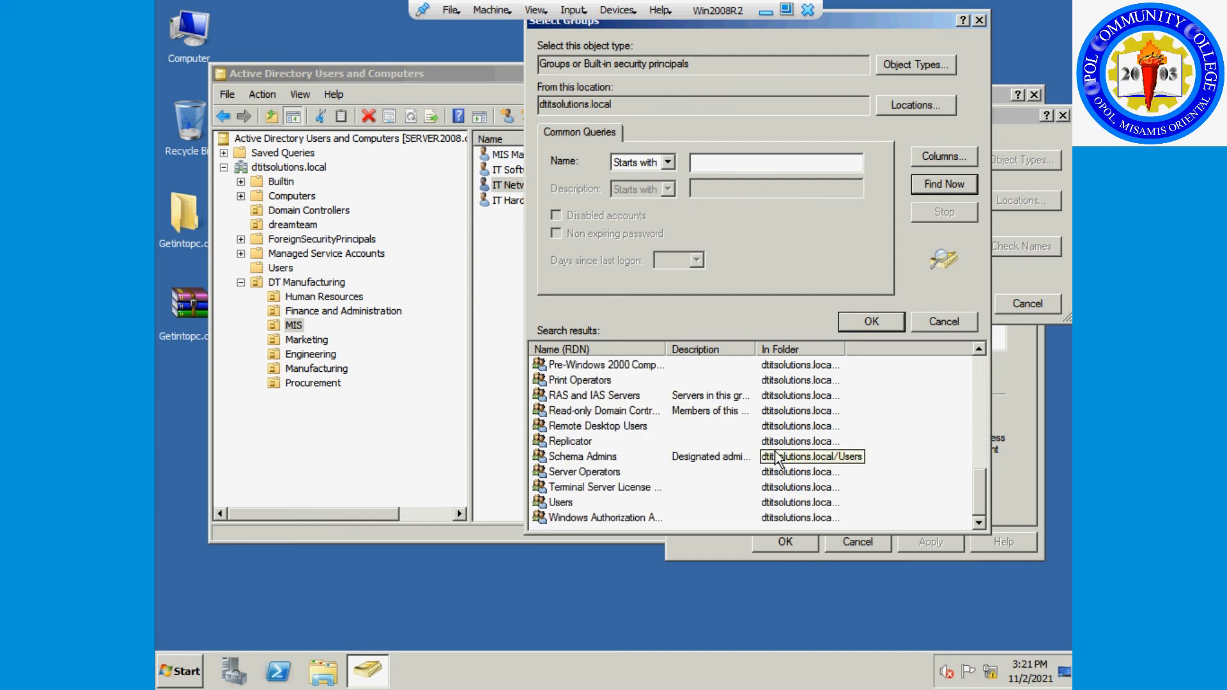
scroll(776, 456, up, 3)
scroll(776, 456, down, 3)
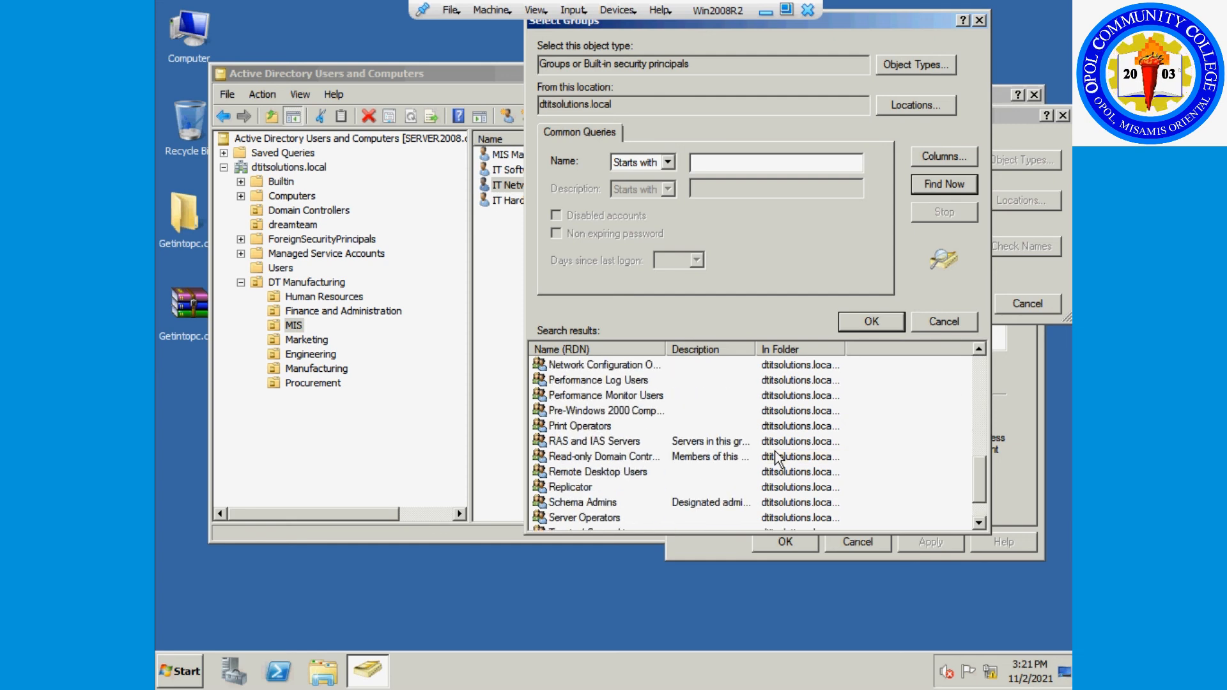
scroll(775, 456, up, 1)
scroll(776, 457, up, 1)
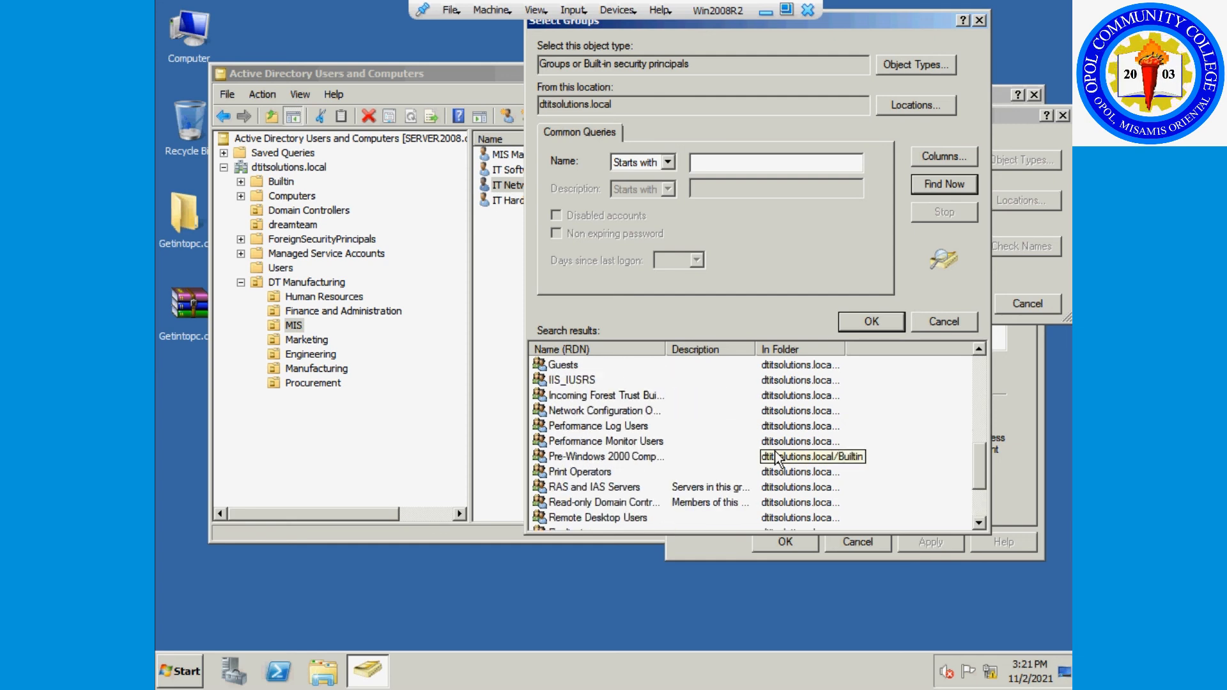
scroll(775, 456, up, 7)
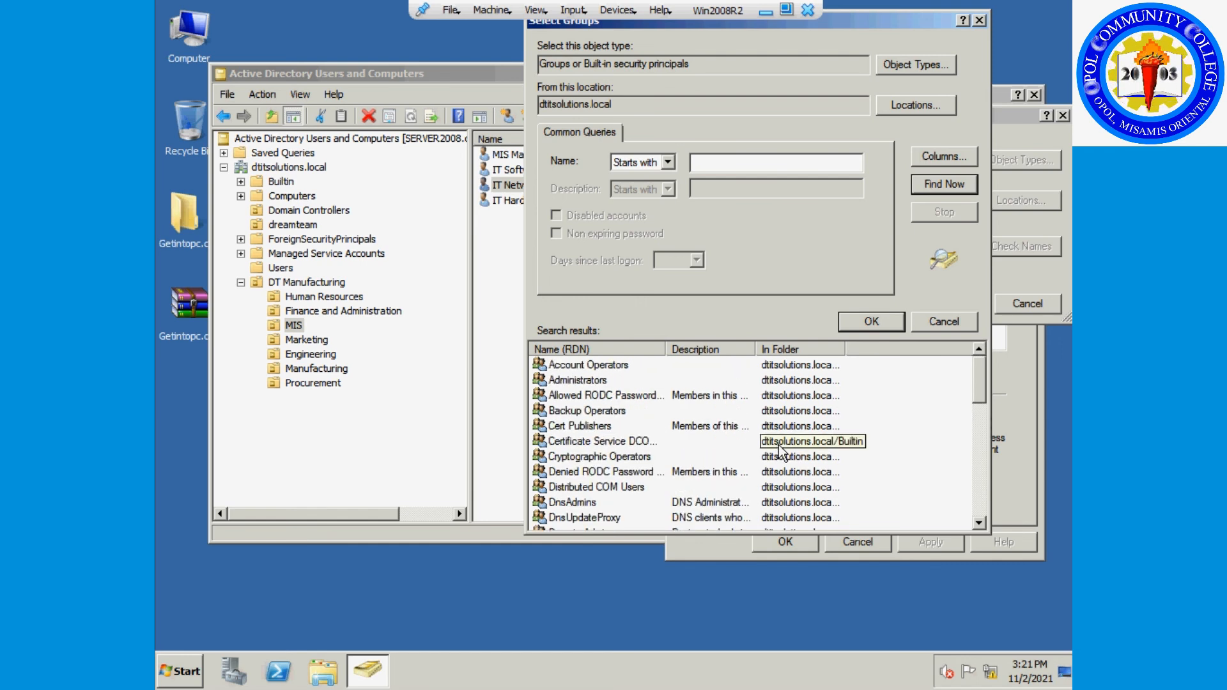
scroll(780, 449, down, 2)
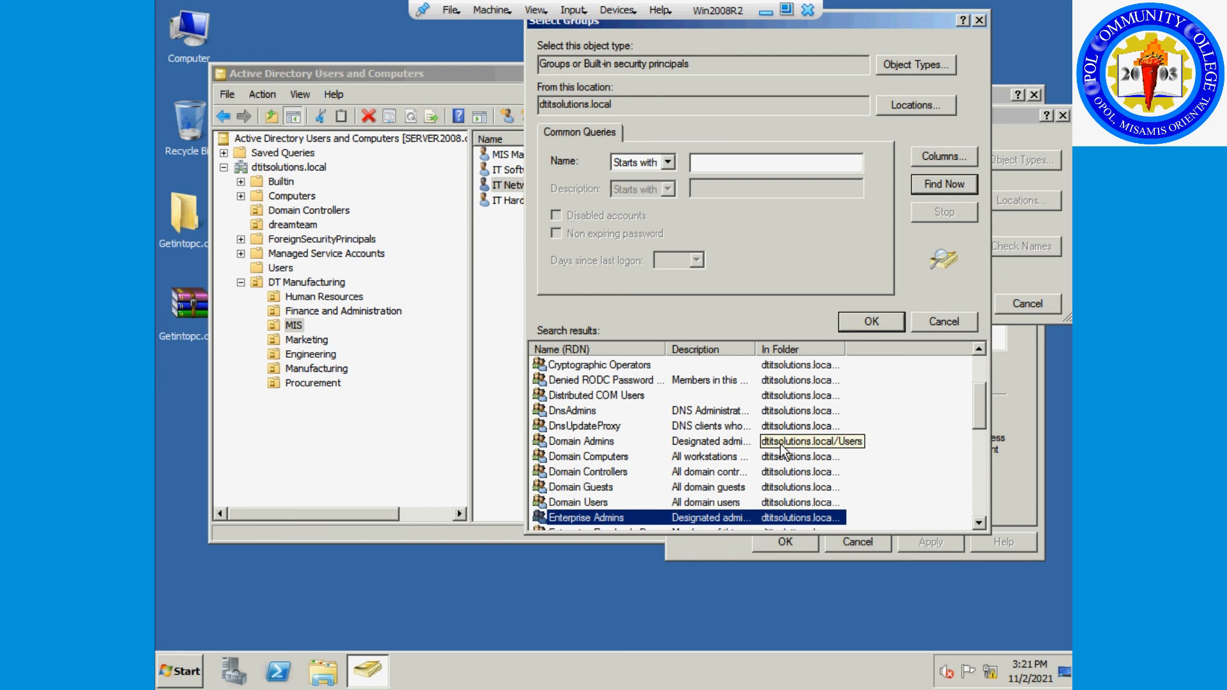
scroll(780, 447, down, 2)
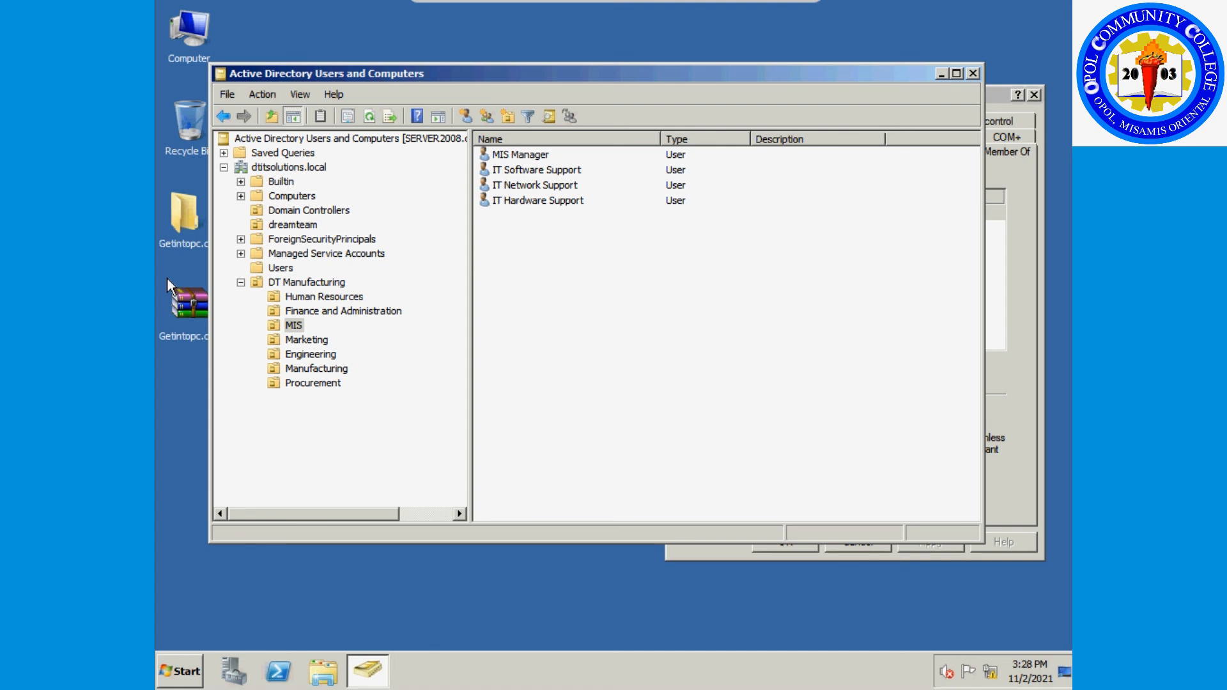
Open MIS Manager's Member Of tab and add the Domain Controllers group by name.
right_click(534, 154)
click(600, 354)
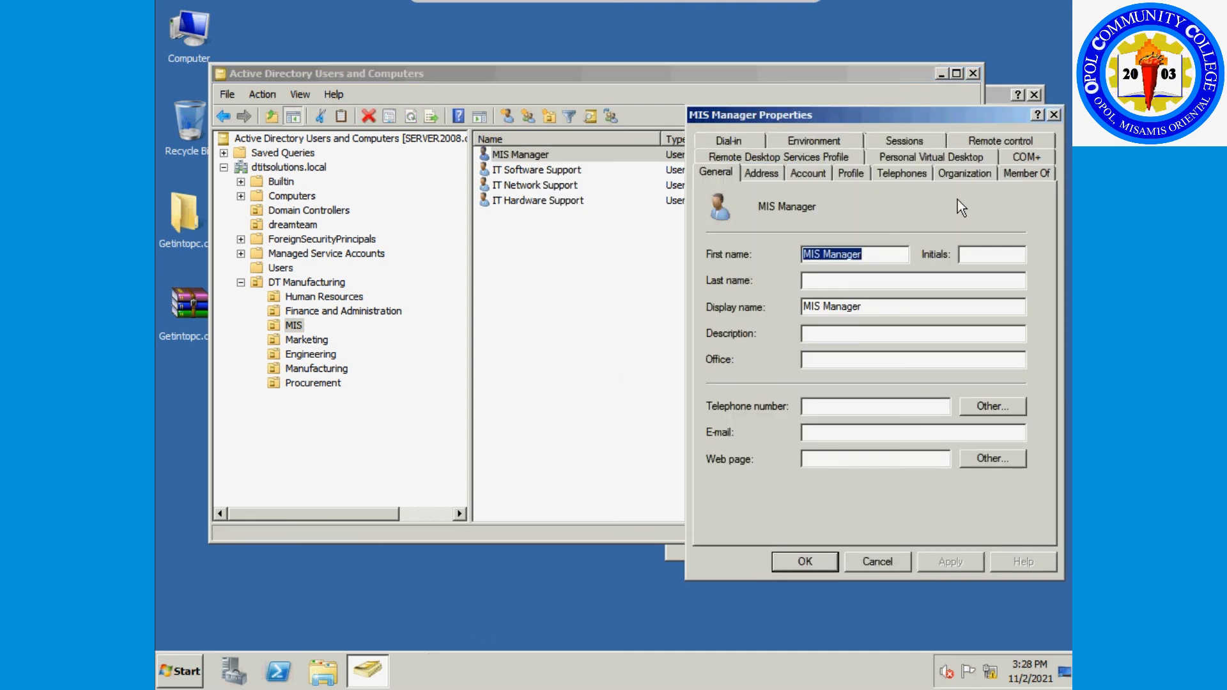
click(1026, 171)
click(834, 248)
click(809, 263)
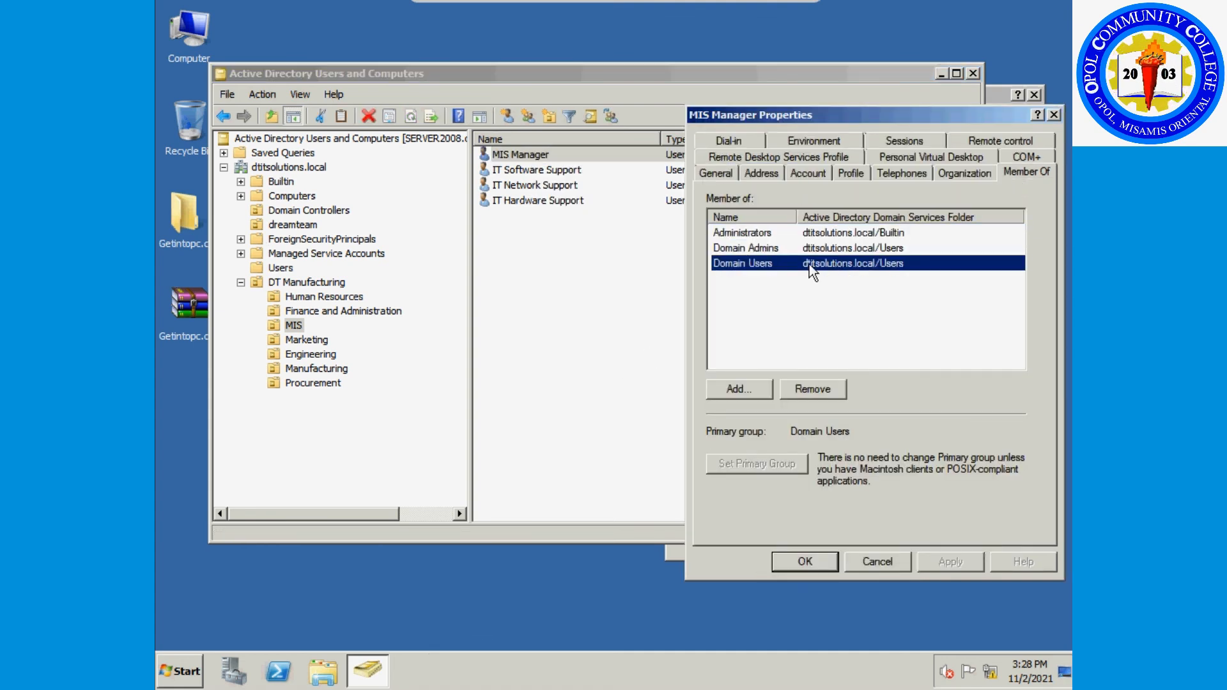
click(735, 388)
text(domain controllers)
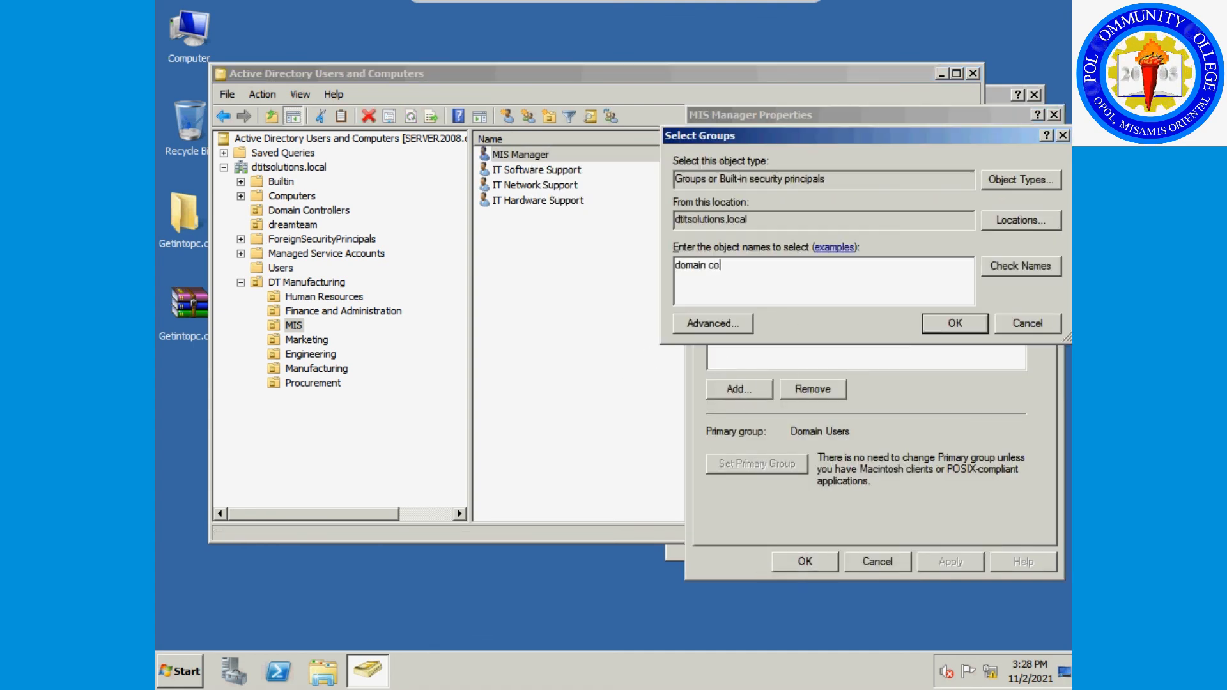
click(1021, 267)
click(955, 324)
Add Enterprise Admins and Group Policy Creator Owners, then close MIS Manager's properties.
click(738, 388)
text(enterprise admins)
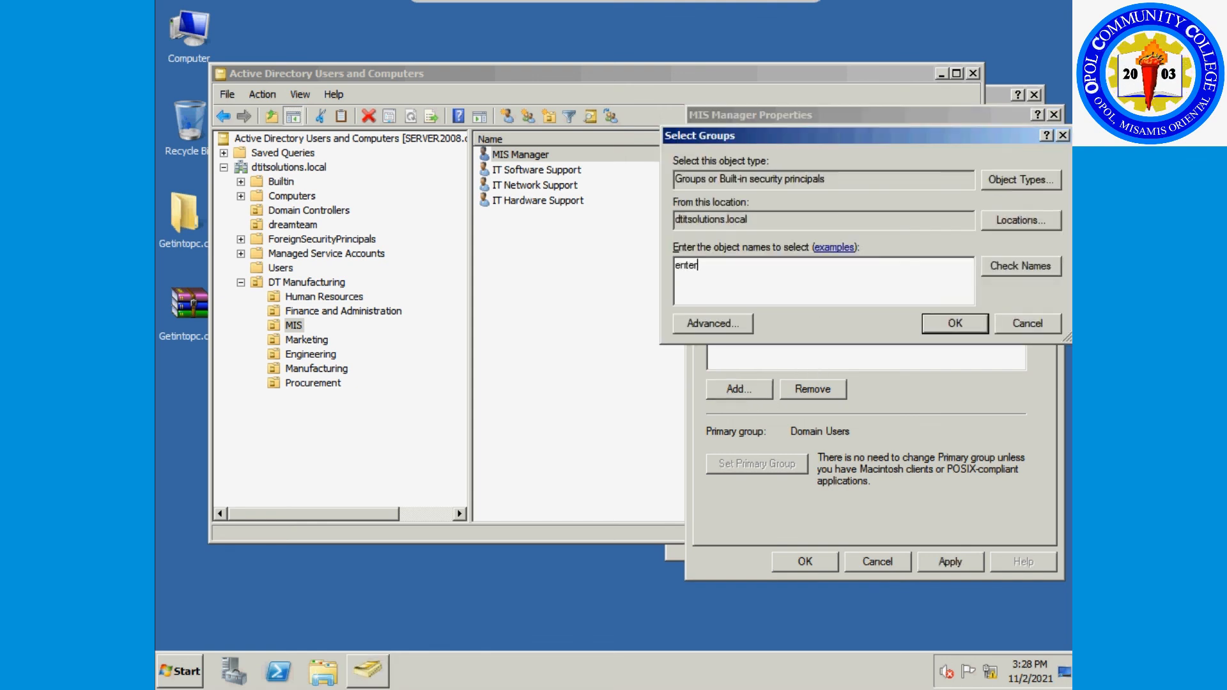
click(952, 323)
click(761, 388)
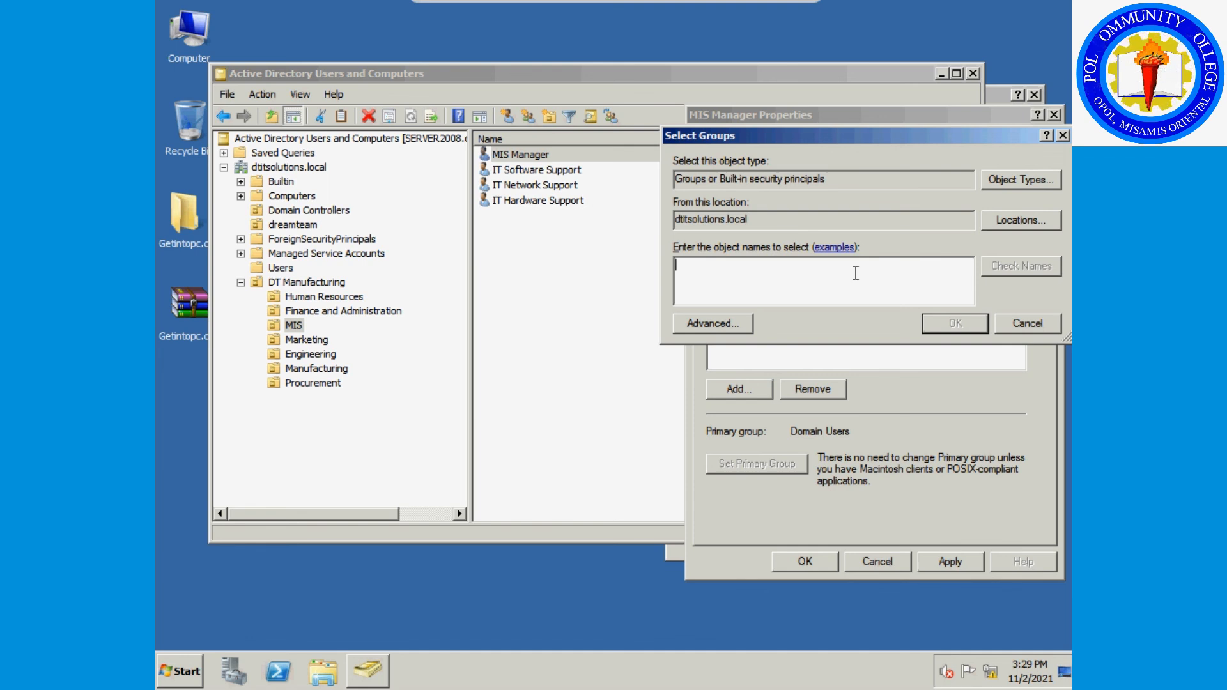
text(Grou)
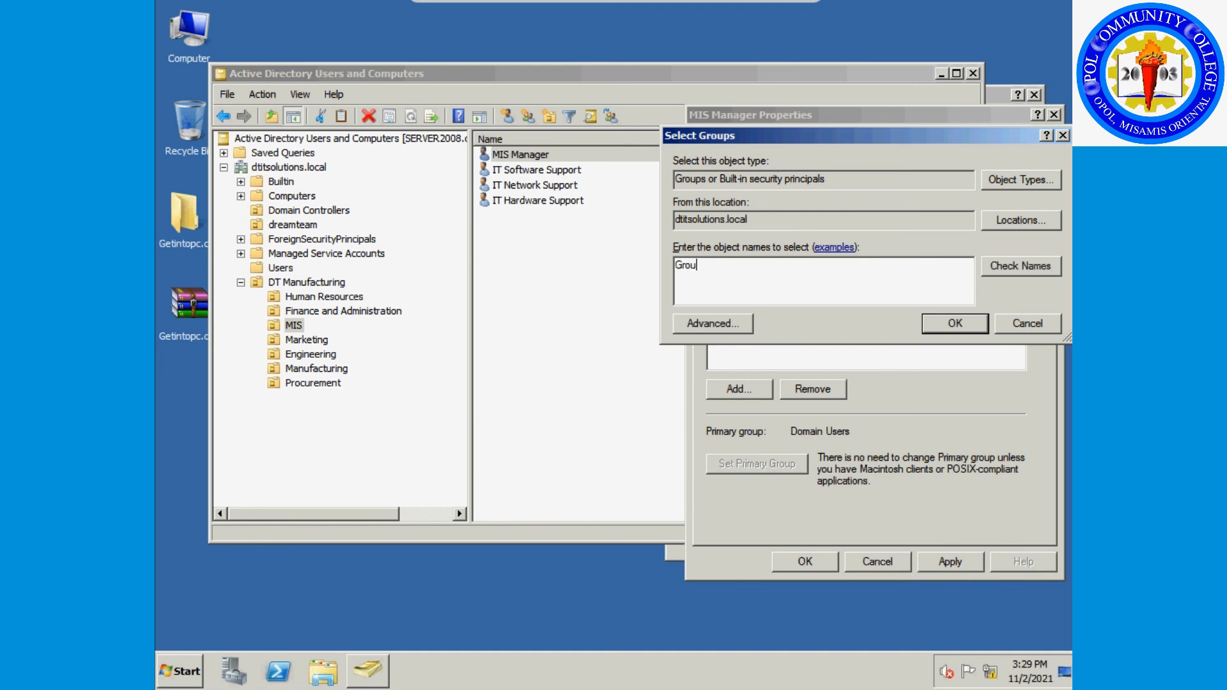
text(p po)
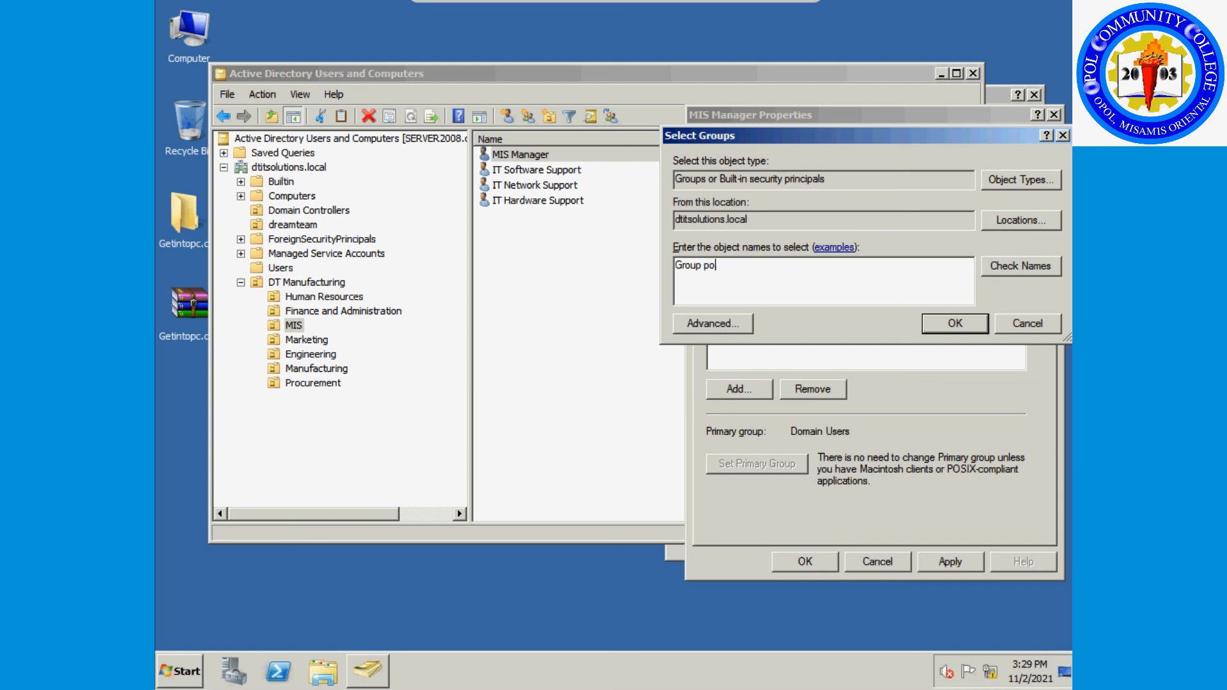
text(licy created)
click(1002, 270)
click(937, 325)
click(853, 565)
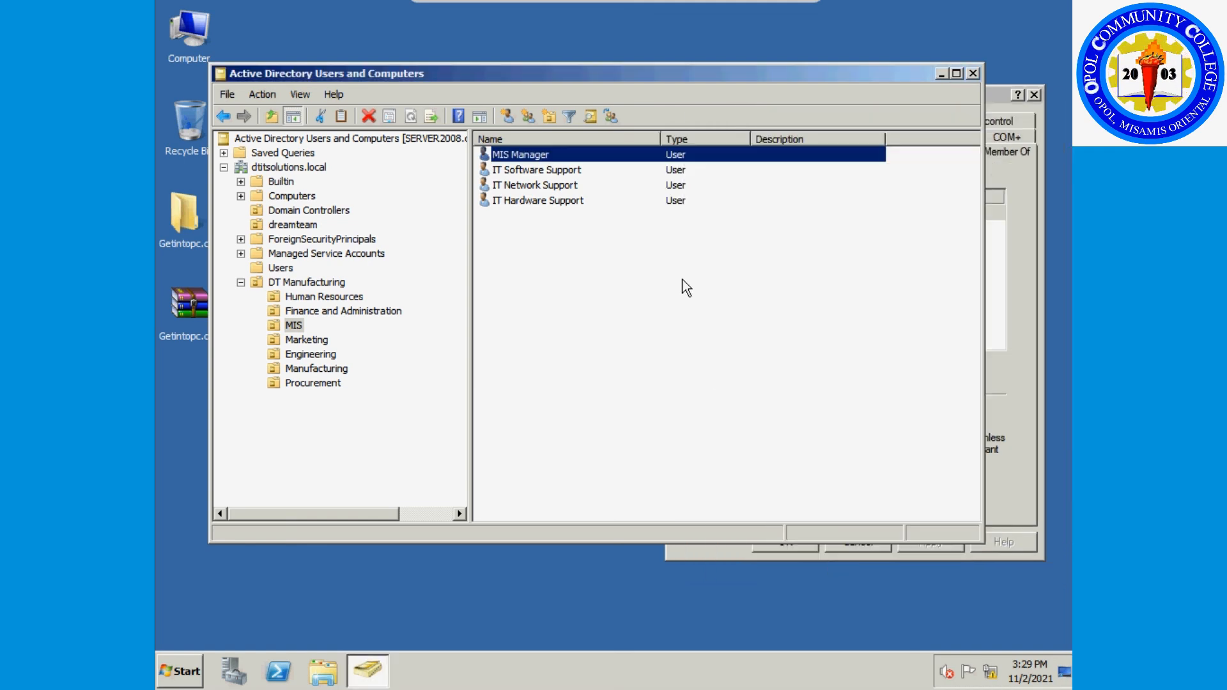
Review the group memberships of IT Software Support, IT Network Support and IT Hardware Support.
right_click(561, 170)
click(590, 370)
click(805, 228)
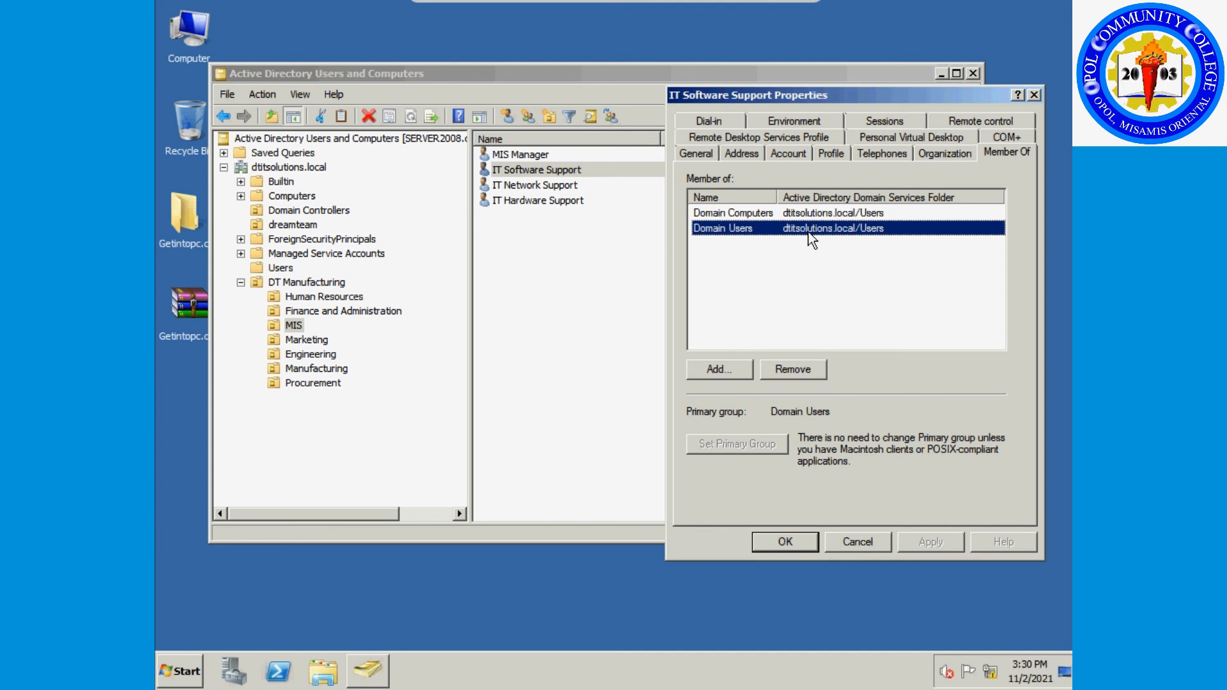
click(783, 541)
right_click(565, 185)
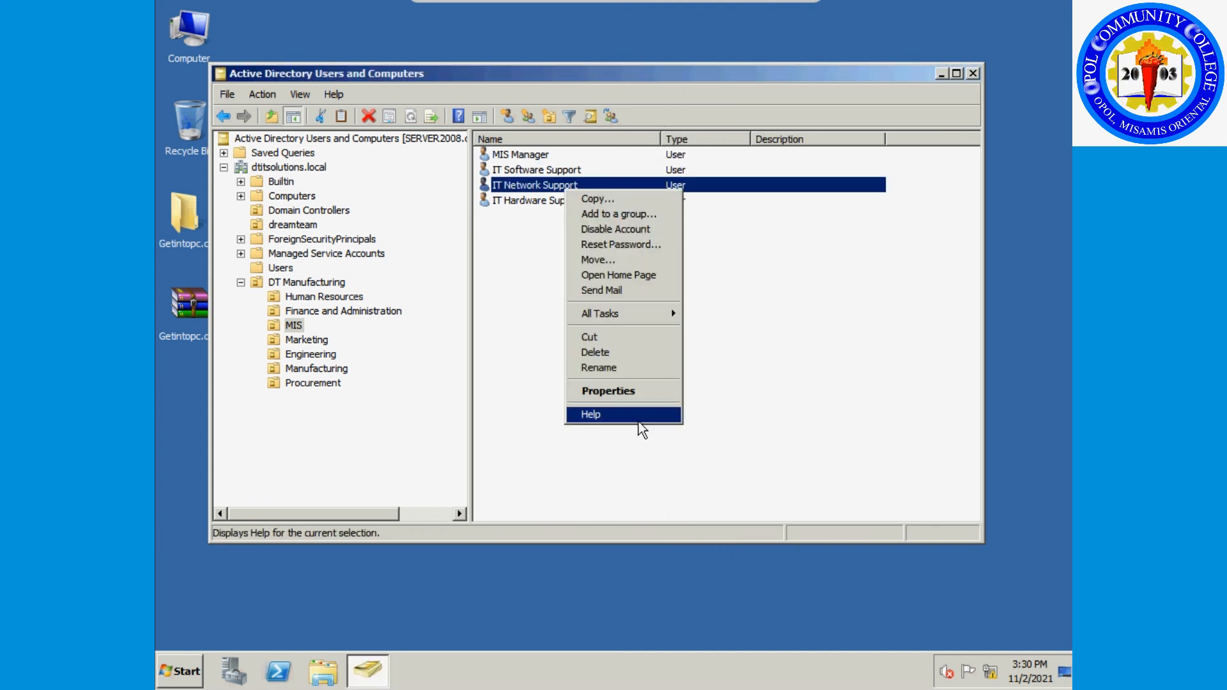
click(592, 386)
click(1004, 152)
click(735, 228)
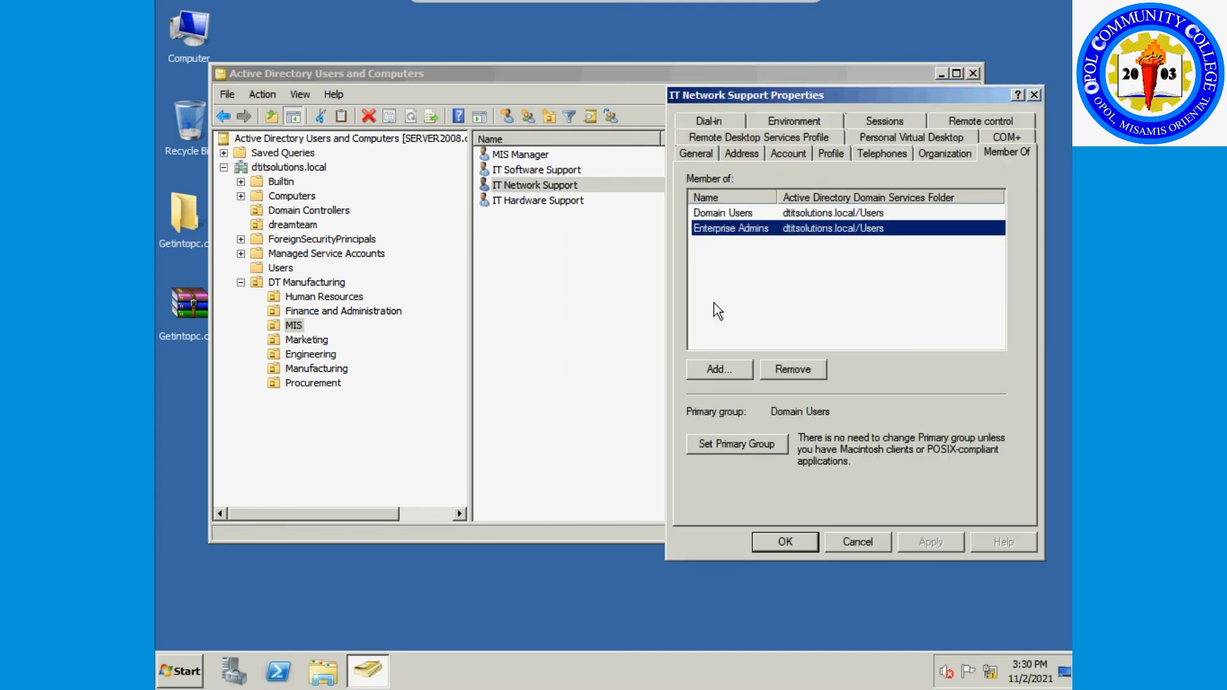
click(785, 541)
right_click(575, 201)
click(617, 403)
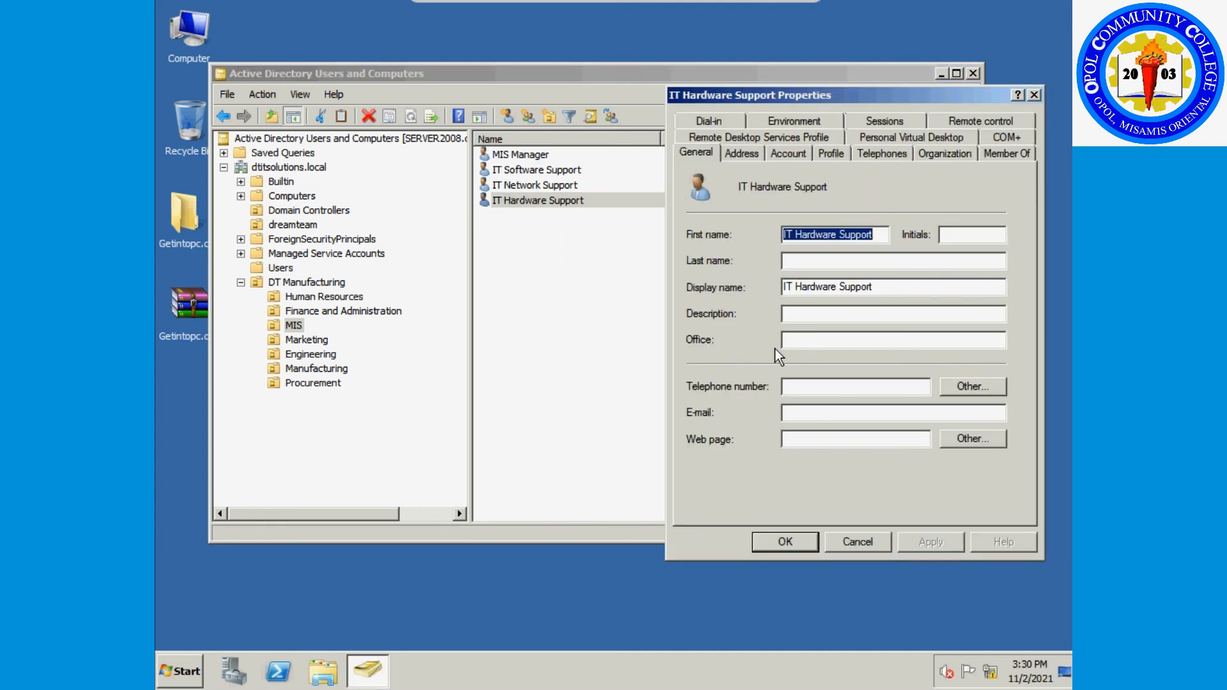
click(987, 152)
In Human Resources, add HR Manager to the Domain Controllers group and save.
click(785, 542)
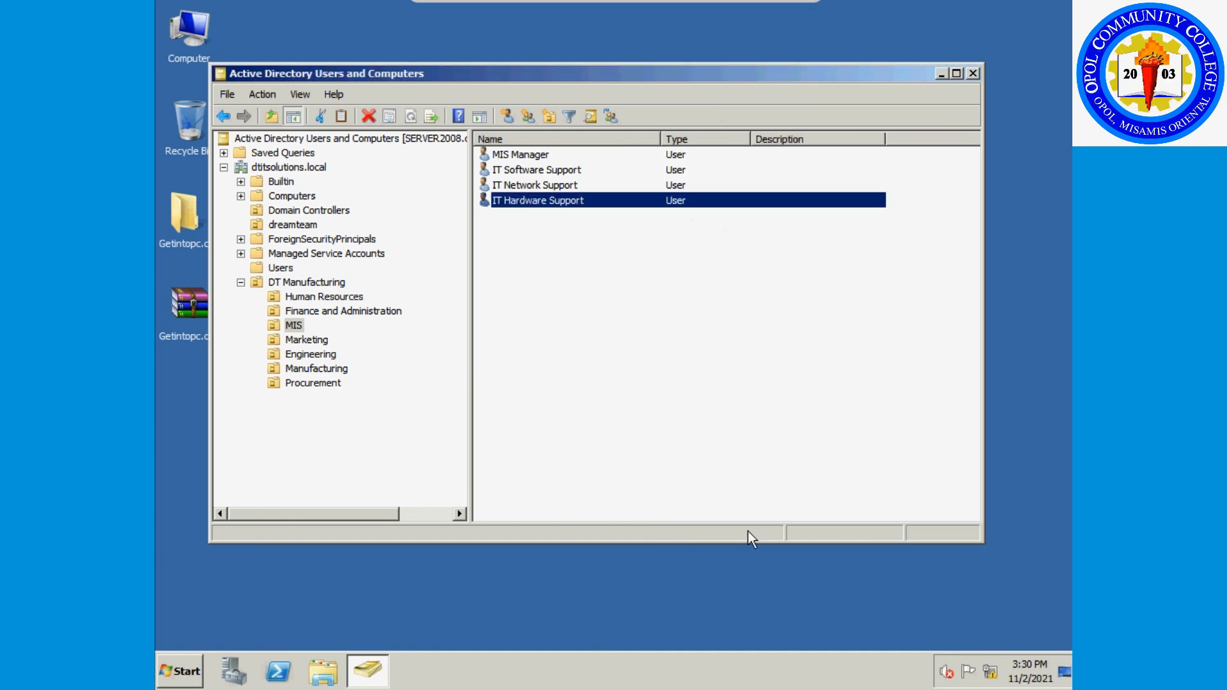
click(324, 297)
right_click(512, 155)
click(573, 355)
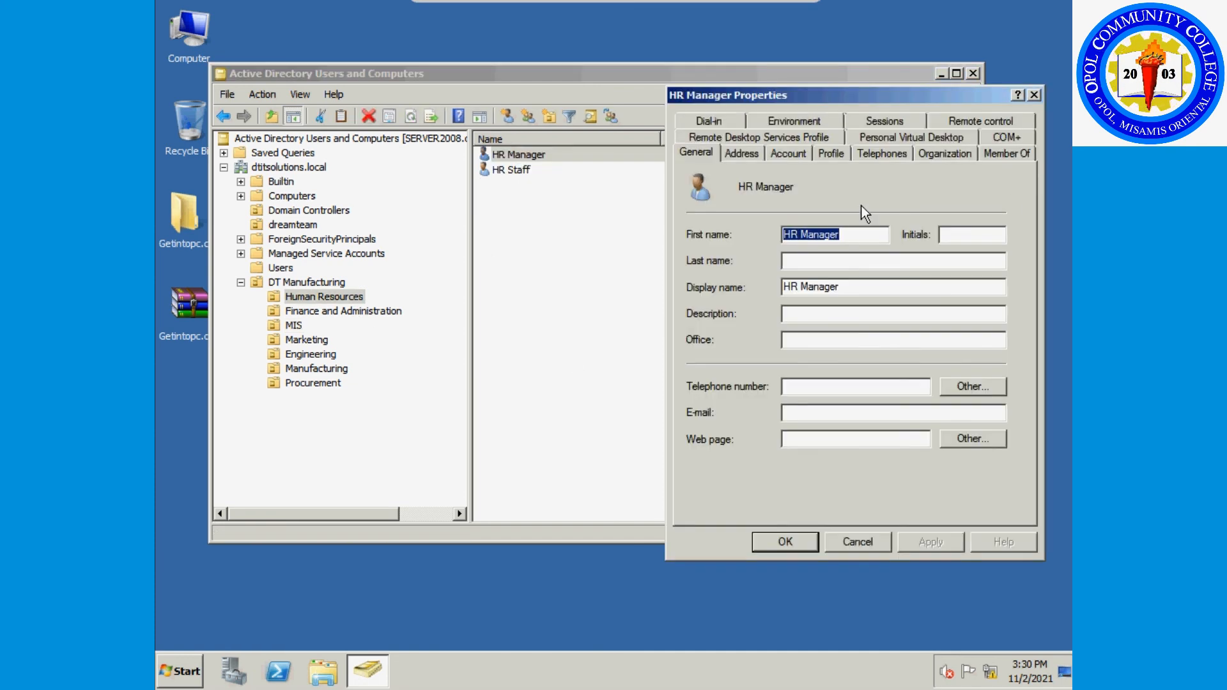
click(1006, 153)
click(719, 369)
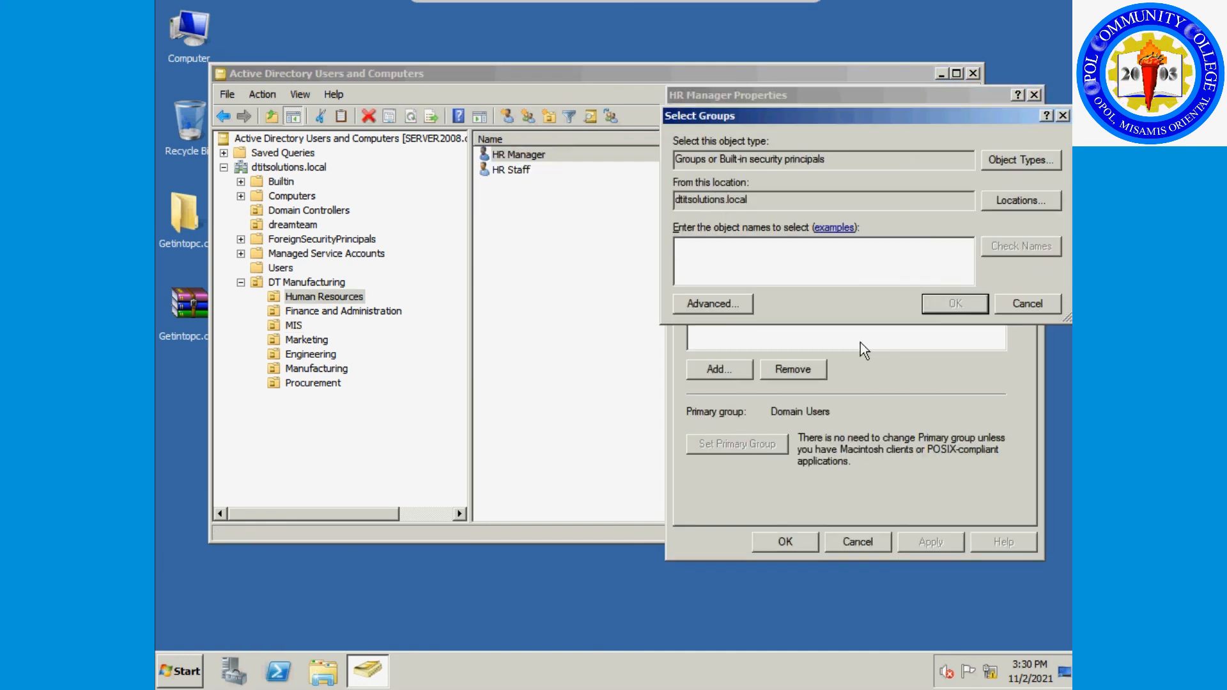
text(domain controller)
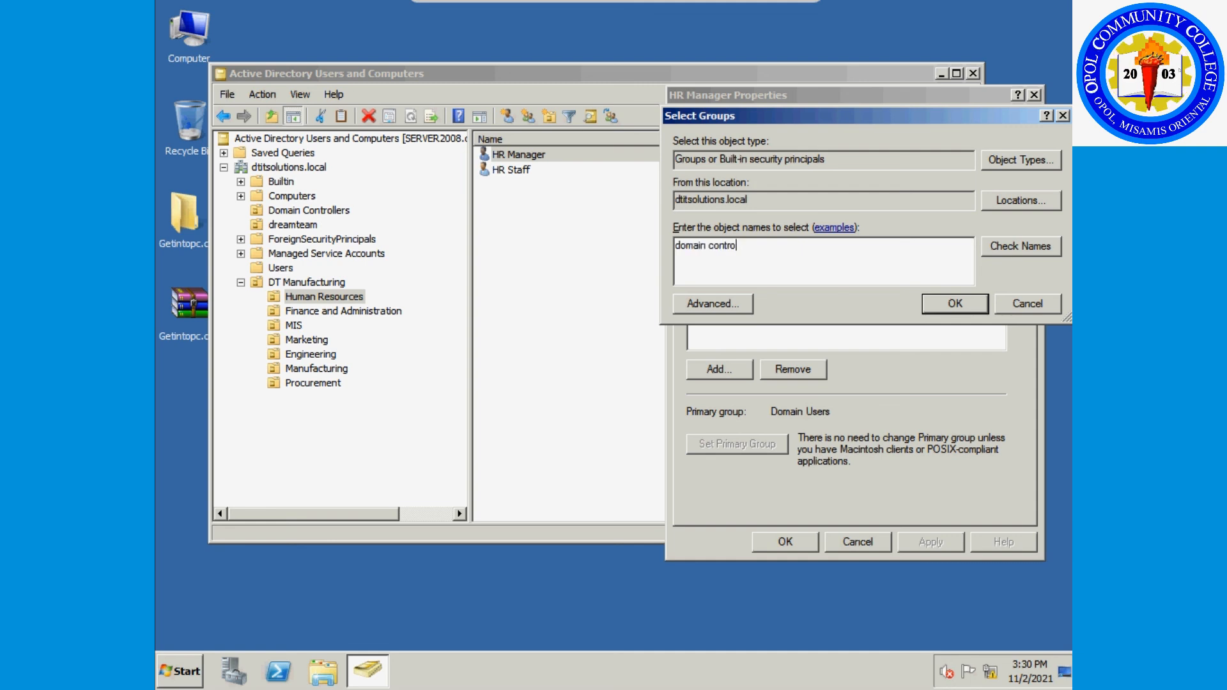
click(1020, 246)
click(955, 304)
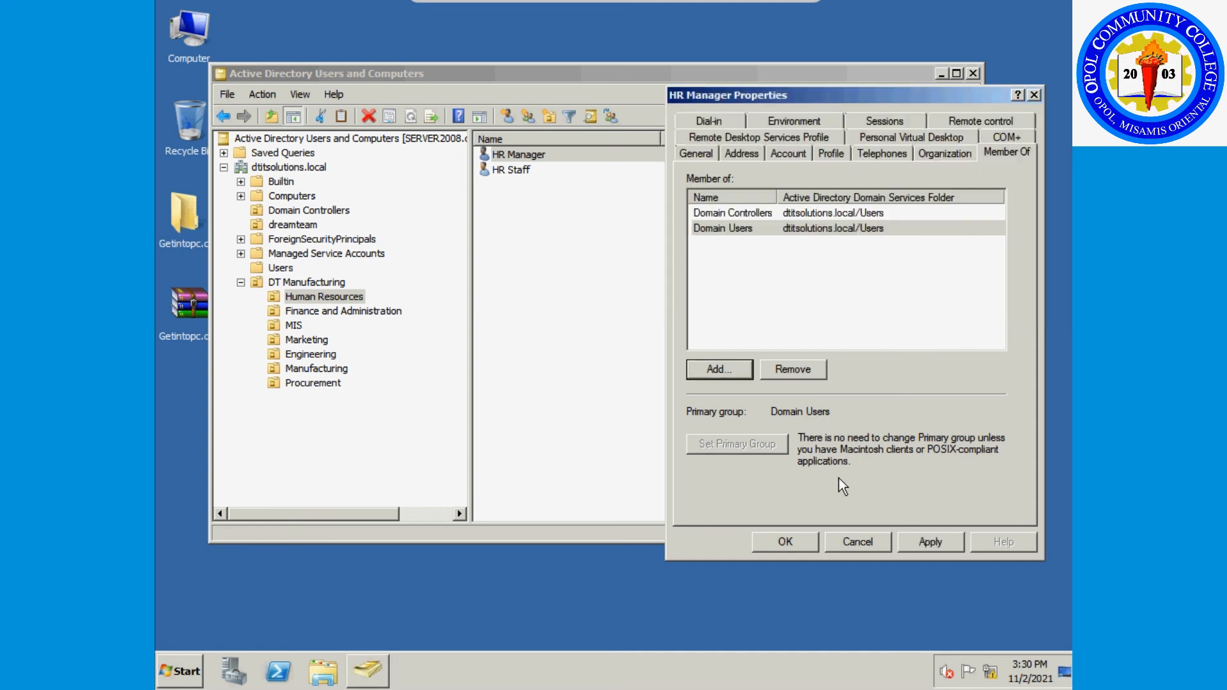
click(786, 542)
In Finance and Administration, add Finance Manager to the Domain Controllers group and save.
click(389, 317)
click(542, 154)
right_click(541, 154)
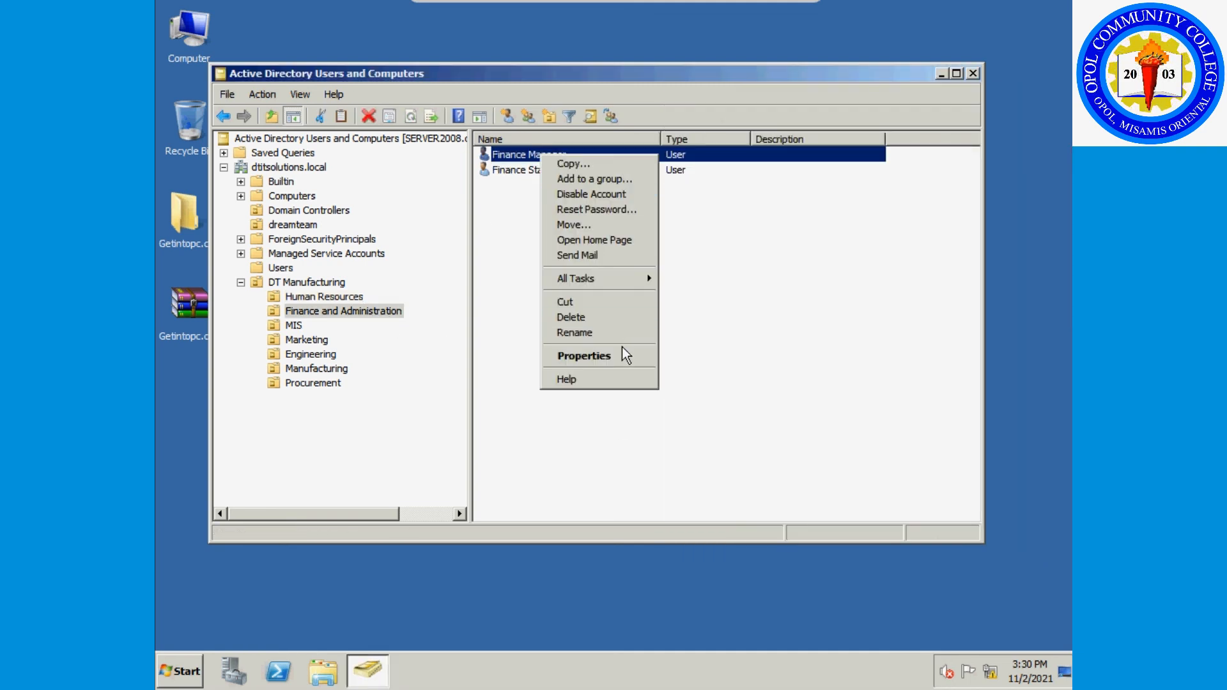
click(622, 346)
click(1007, 153)
click(727, 369)
text(domain controller)
click(1021, 246)
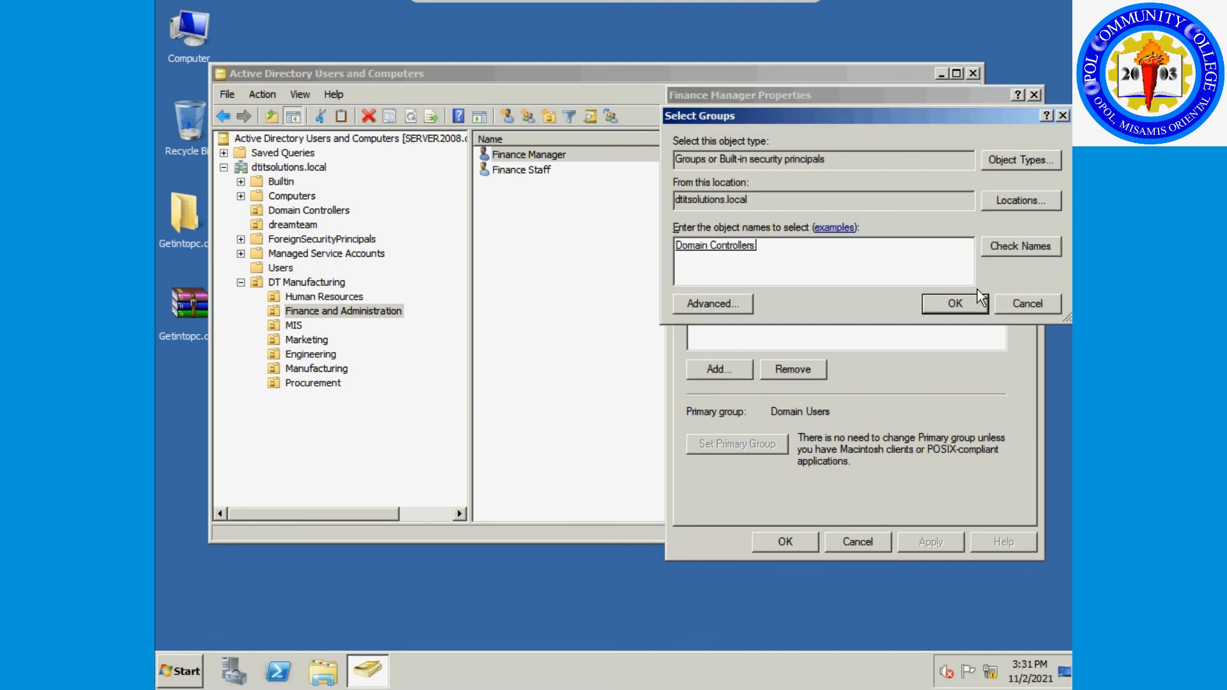
click(954, 303)
click(785, 541)
Browse the Marketing and Procurement users, then return to the DT Manufacturing units.
click(305, 341)
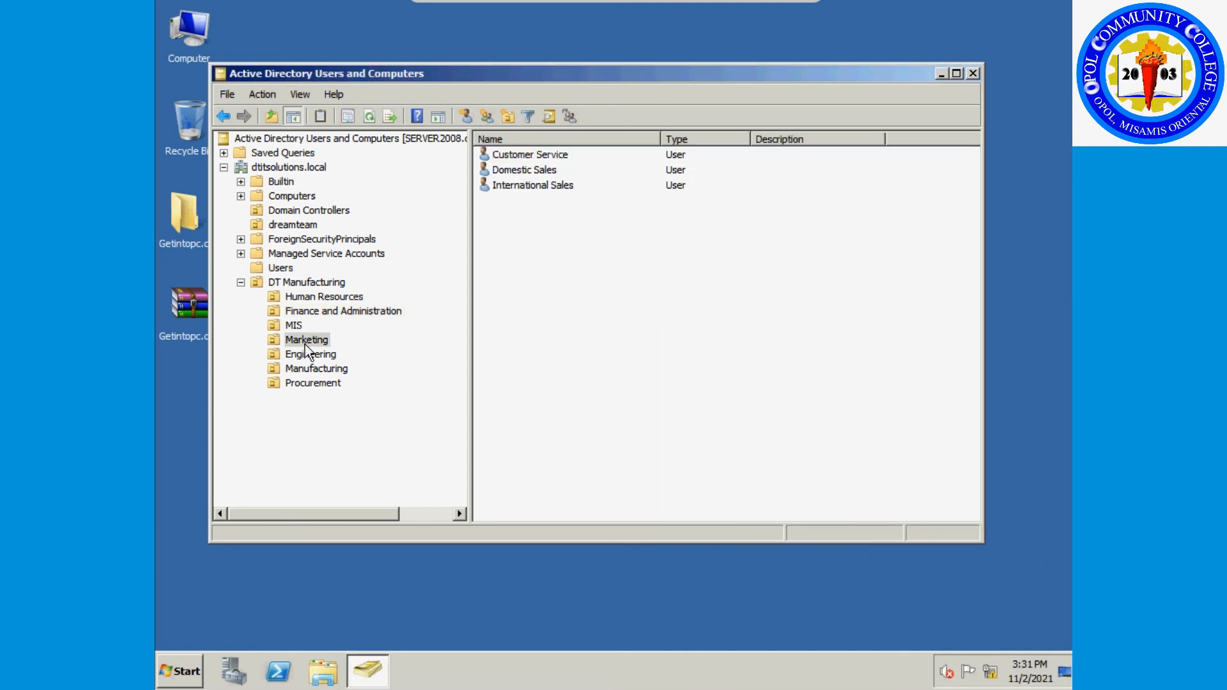
click(313, 383)
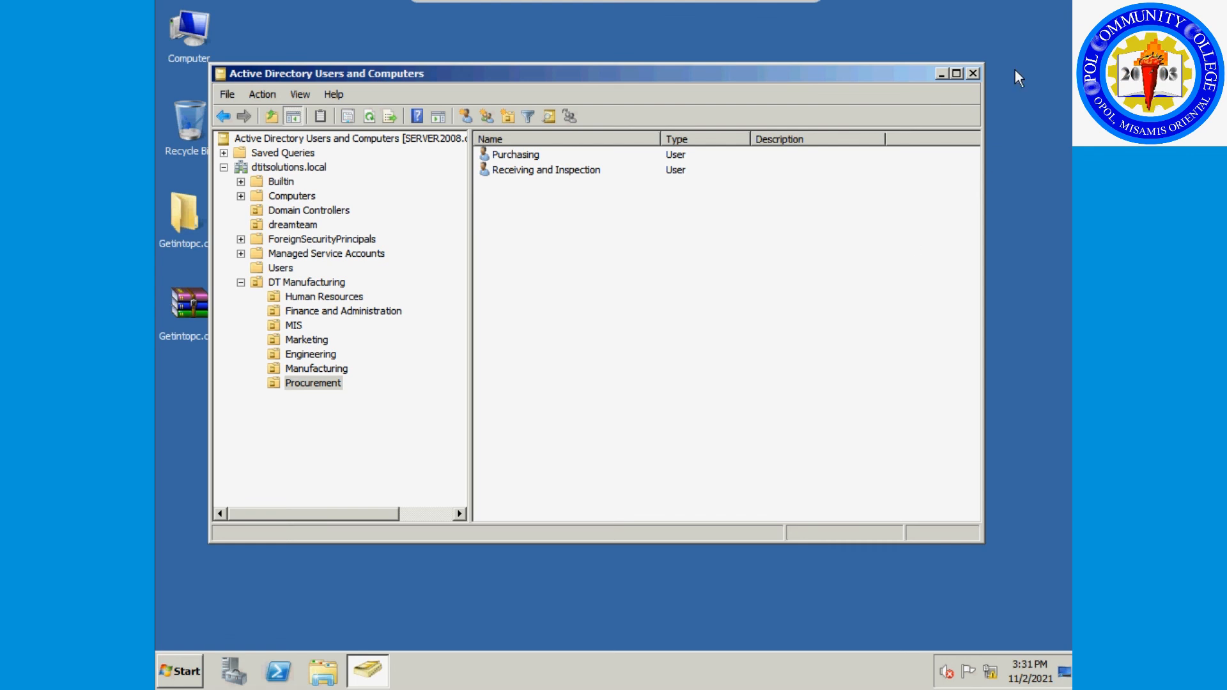
click(311, 283)
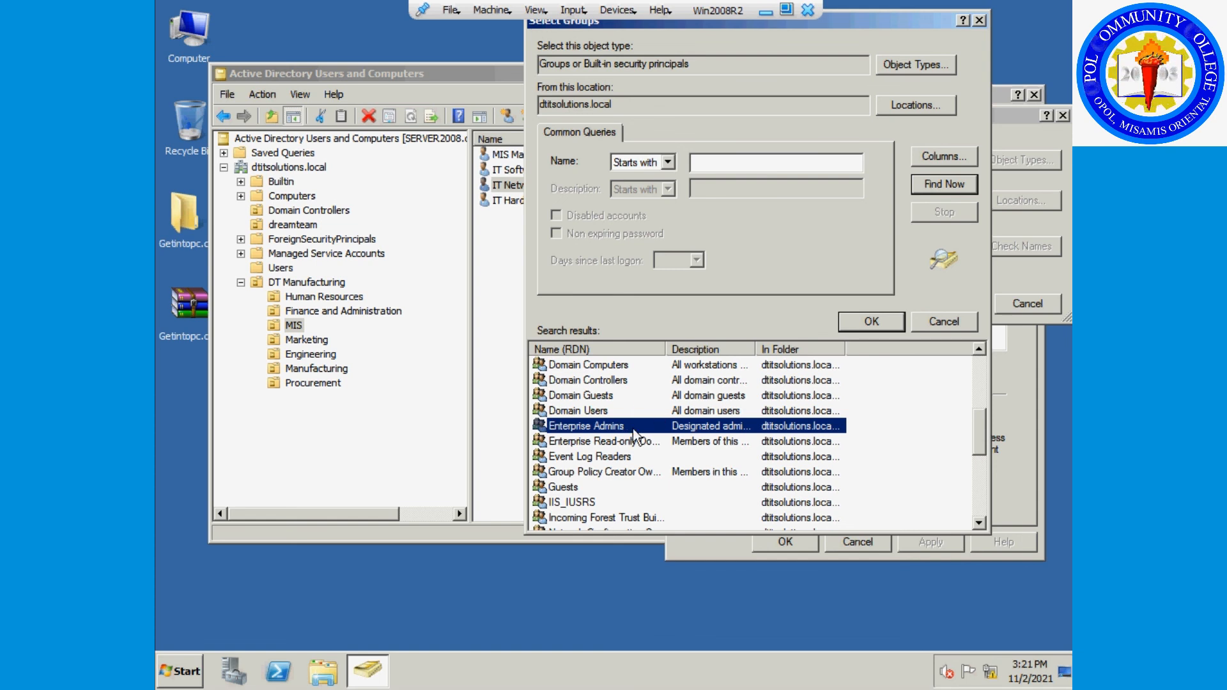
Pick Enterprise Admins from the search results for IT Network Support, then apply and close.
double_click(635, 432)
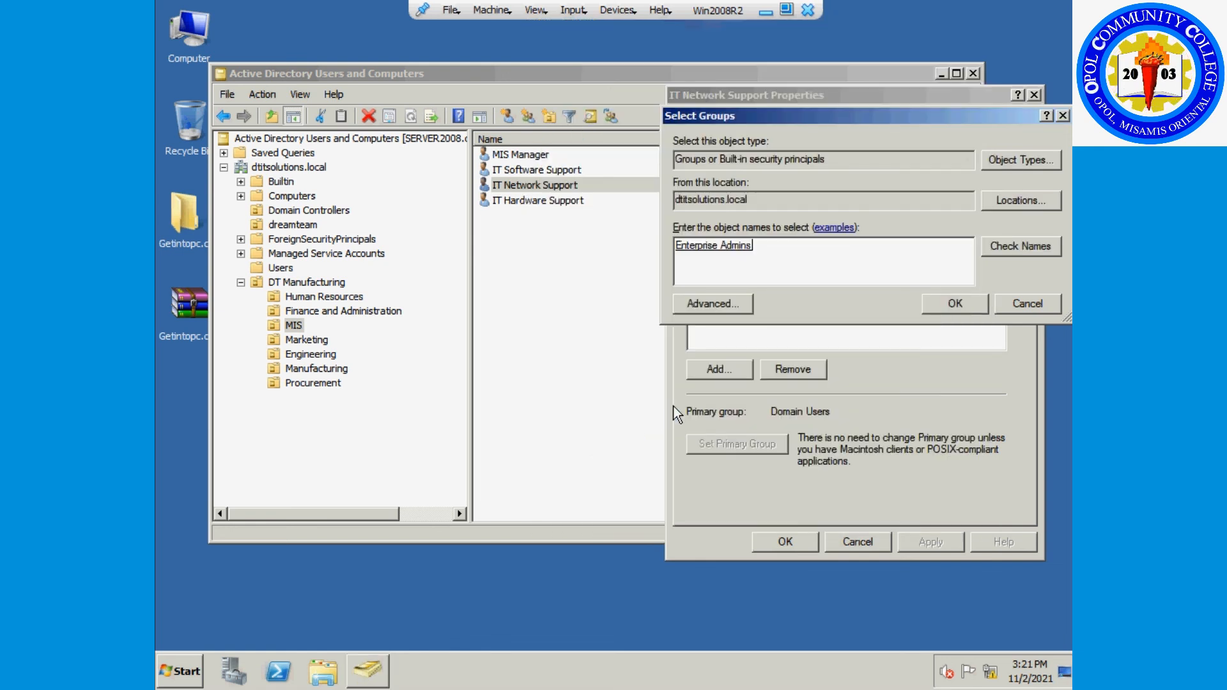
click(935, 304)
click(895, 547)
click(782, 542)
double_click(554, 199)
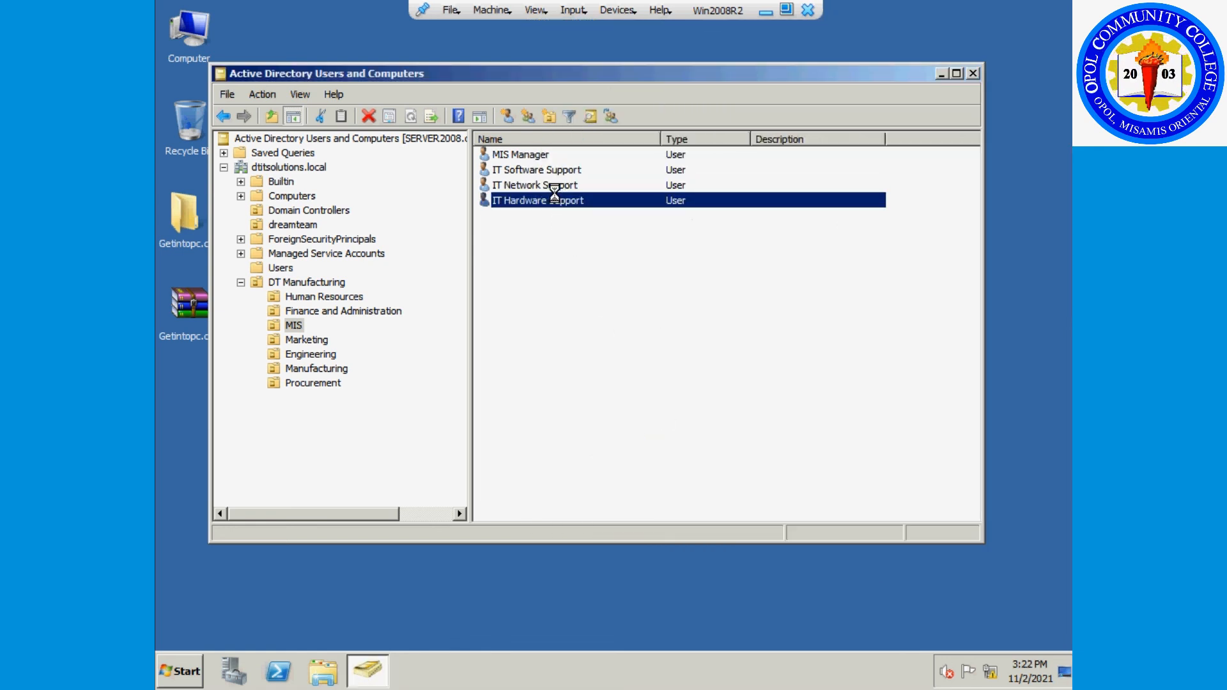
From IT Hardware Support's Member Of list, search for and list all domain groups.
right_click(555, 194)
click(631, 398)
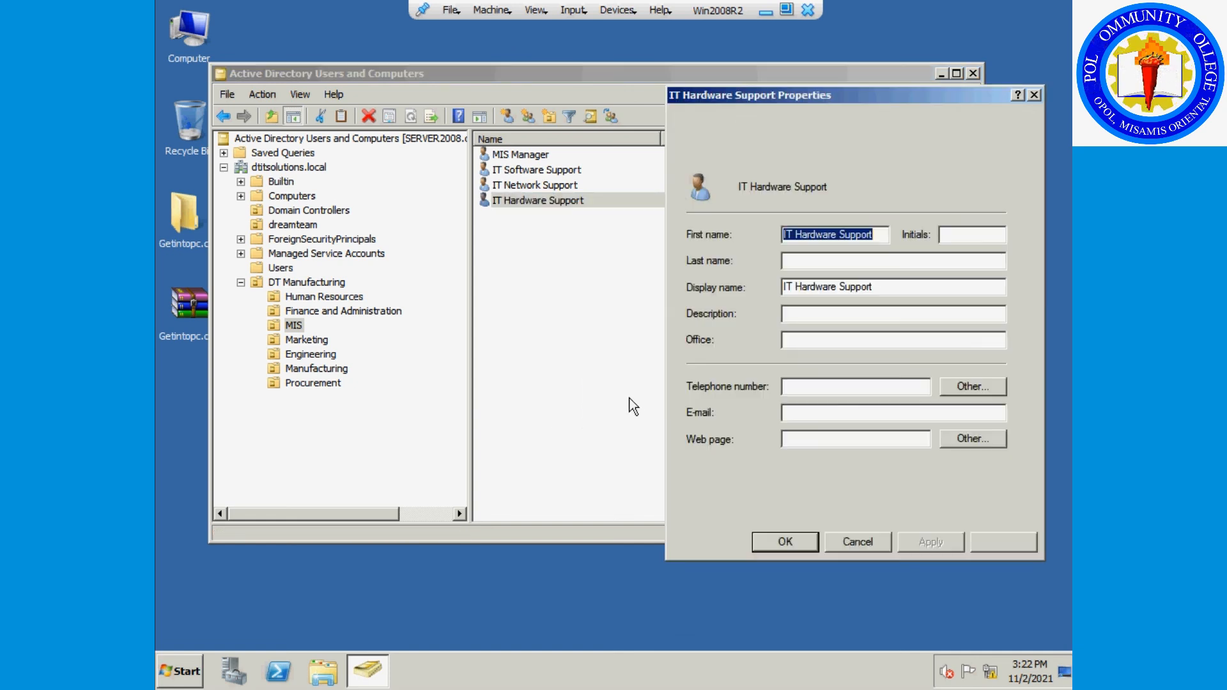
click(1007, 157)
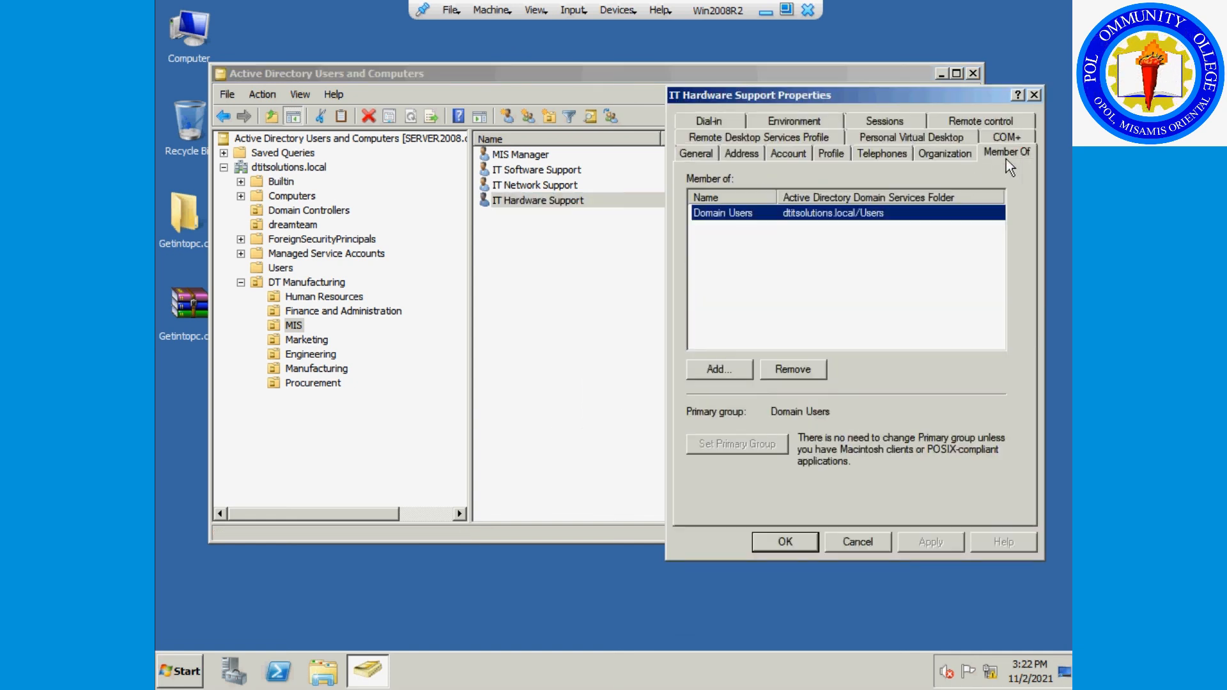
click(710, 370)
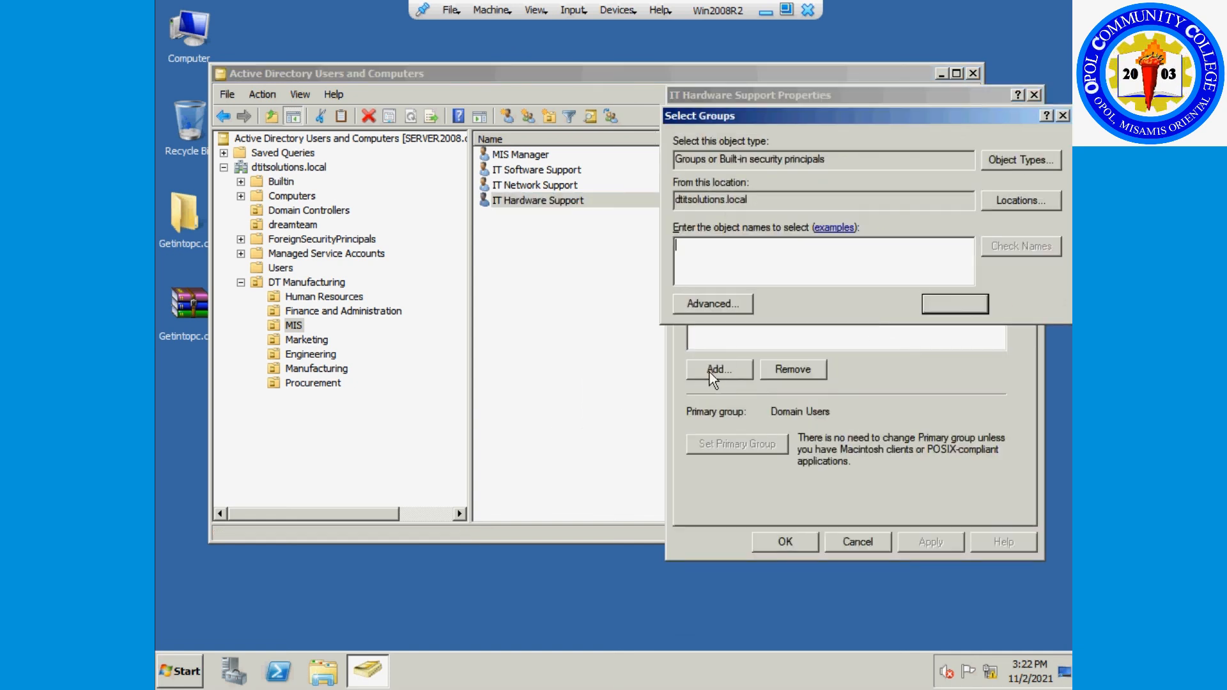
click(711, 312)
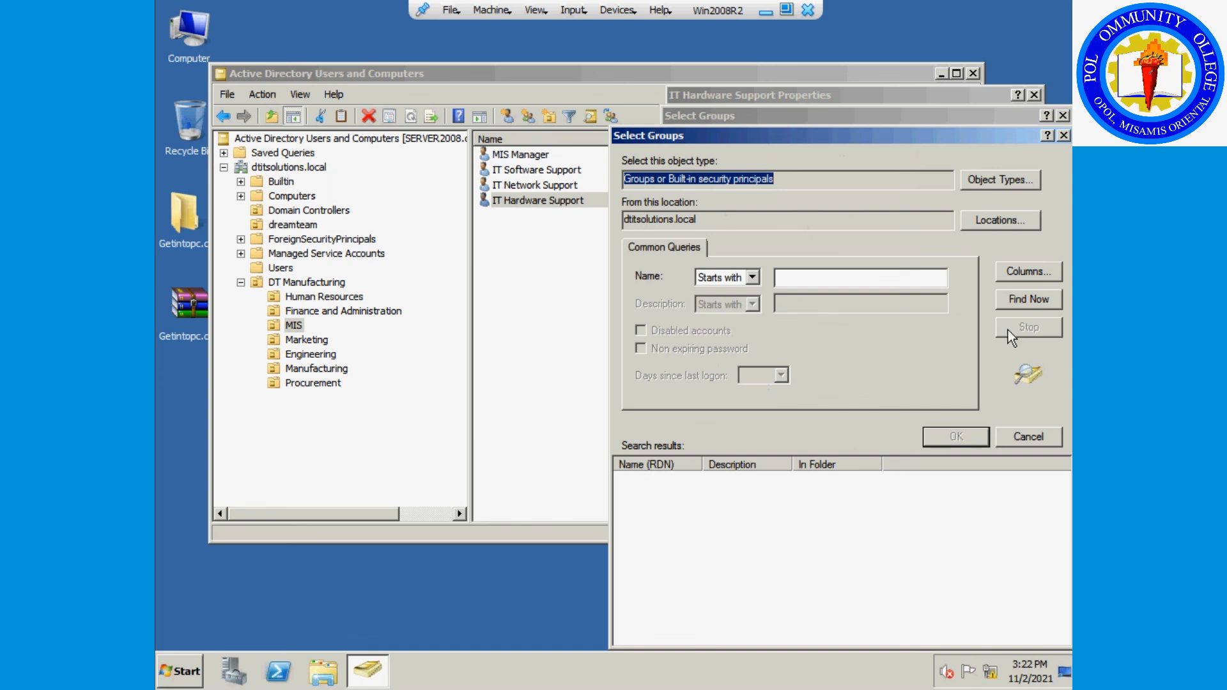
drag(901, 139, 854, 41)
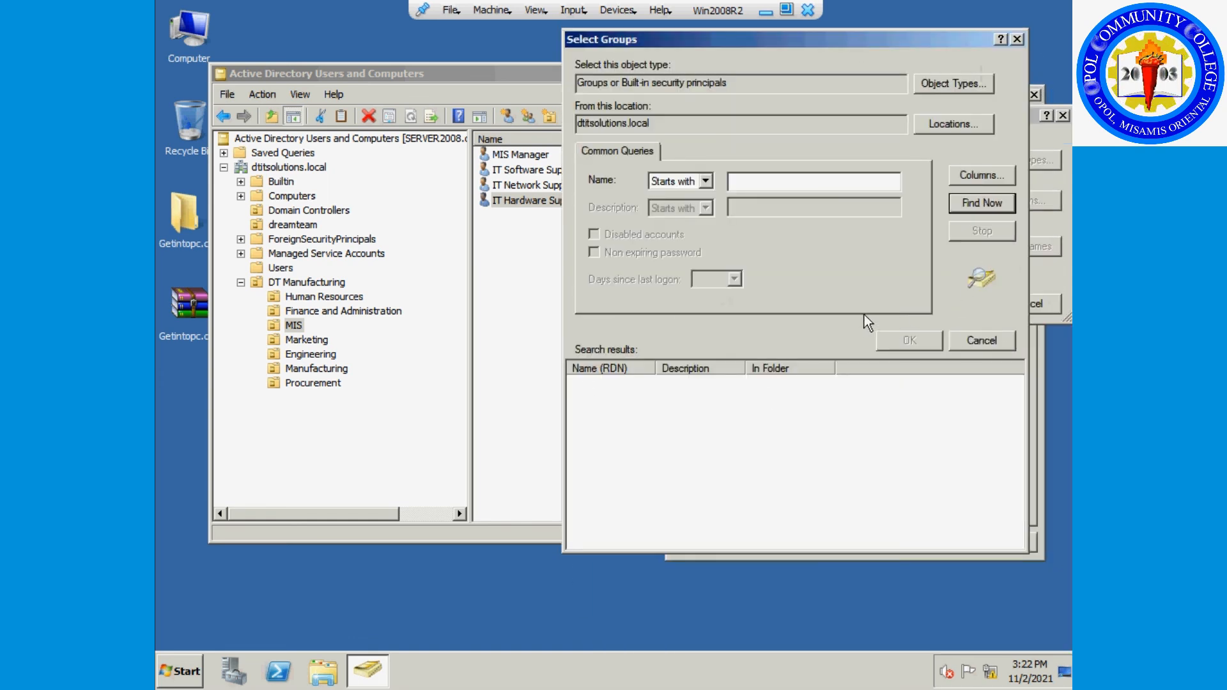
click(989, 203)
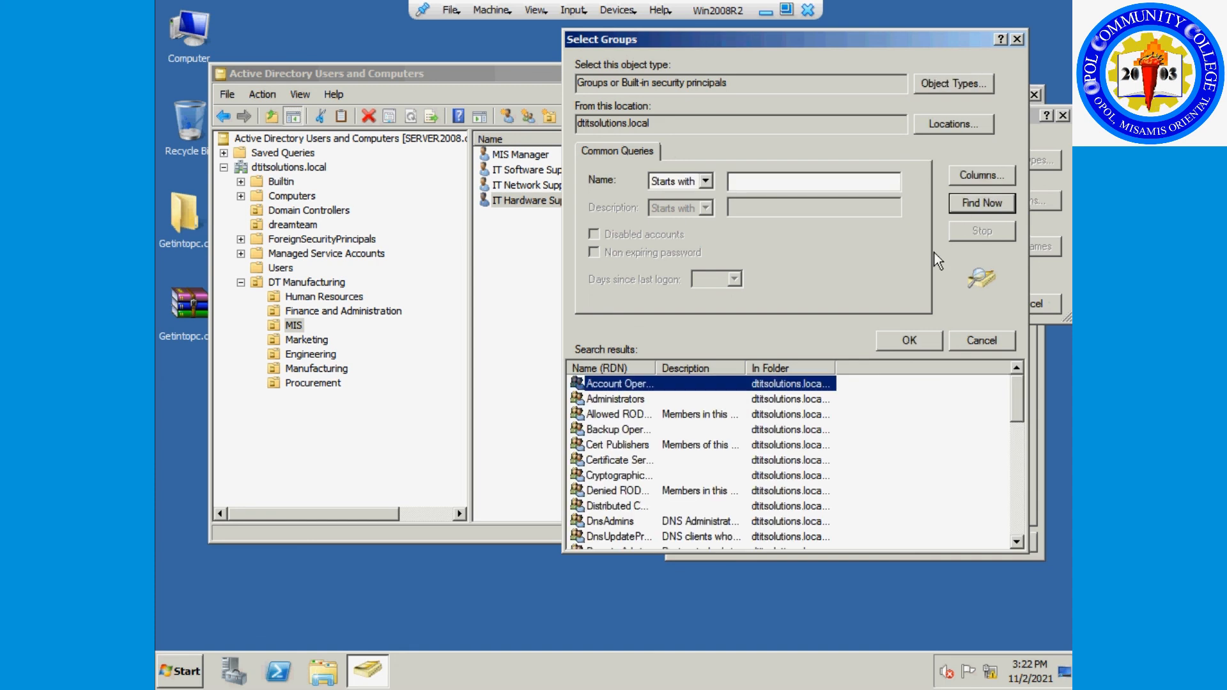
click(687, 368)
drag(658, 364, 697, 364)
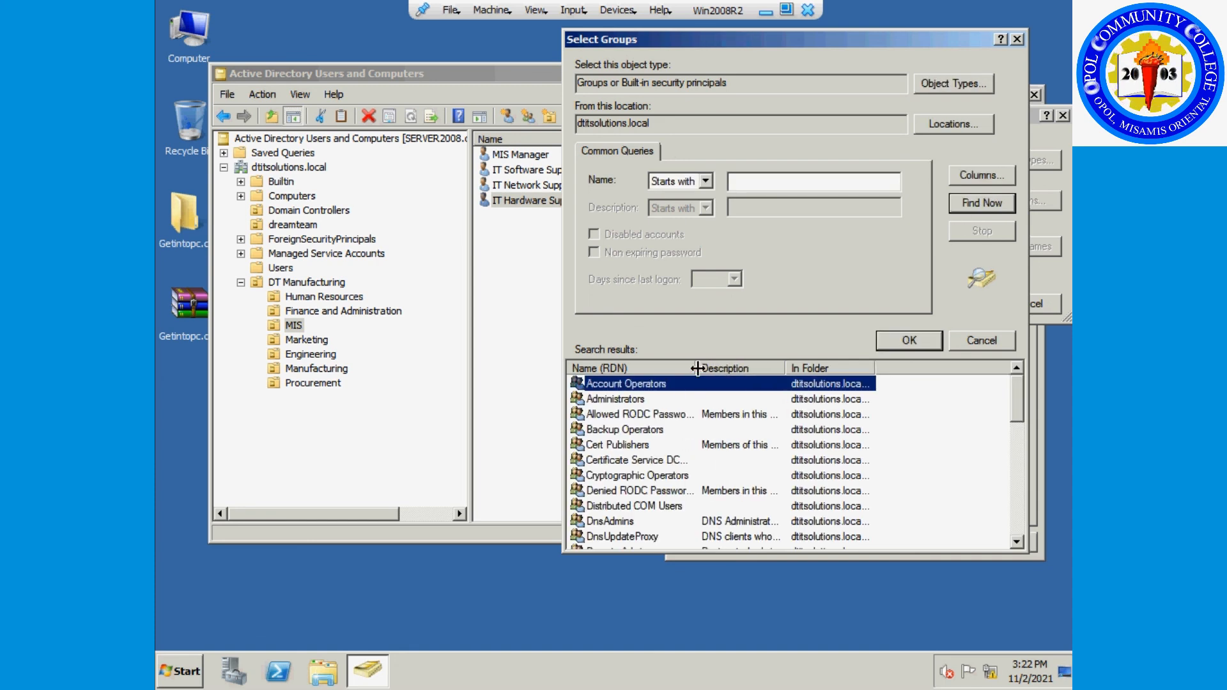
Select Administrators and Enterprise Admins, add them to IT Hardware Support, and apply.
click(617, 400)
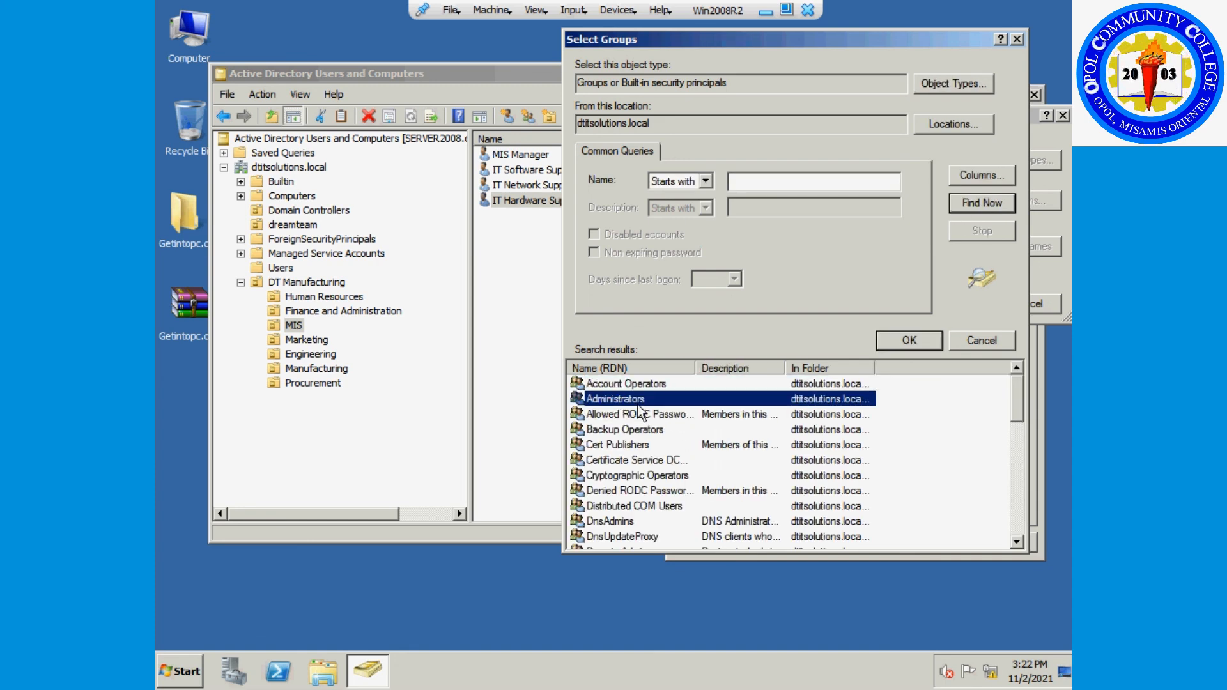
scroll(702, 440, down, 2)
scroll(701, 447, down, 2)
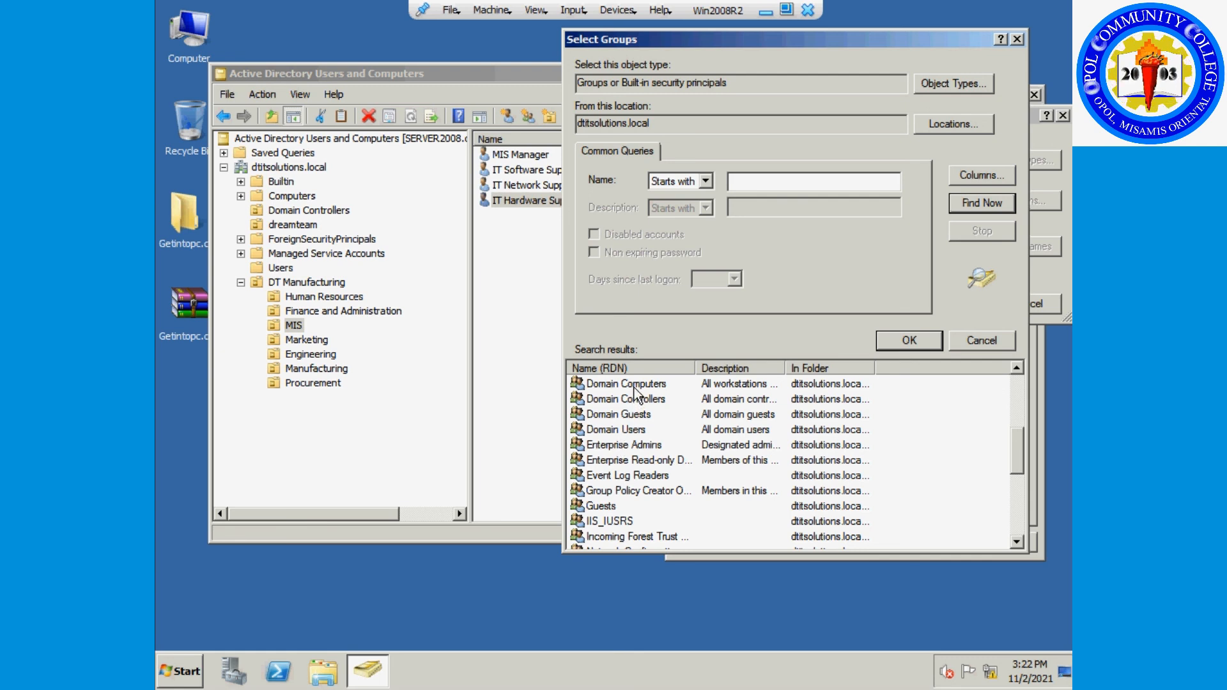
click(617, 442)
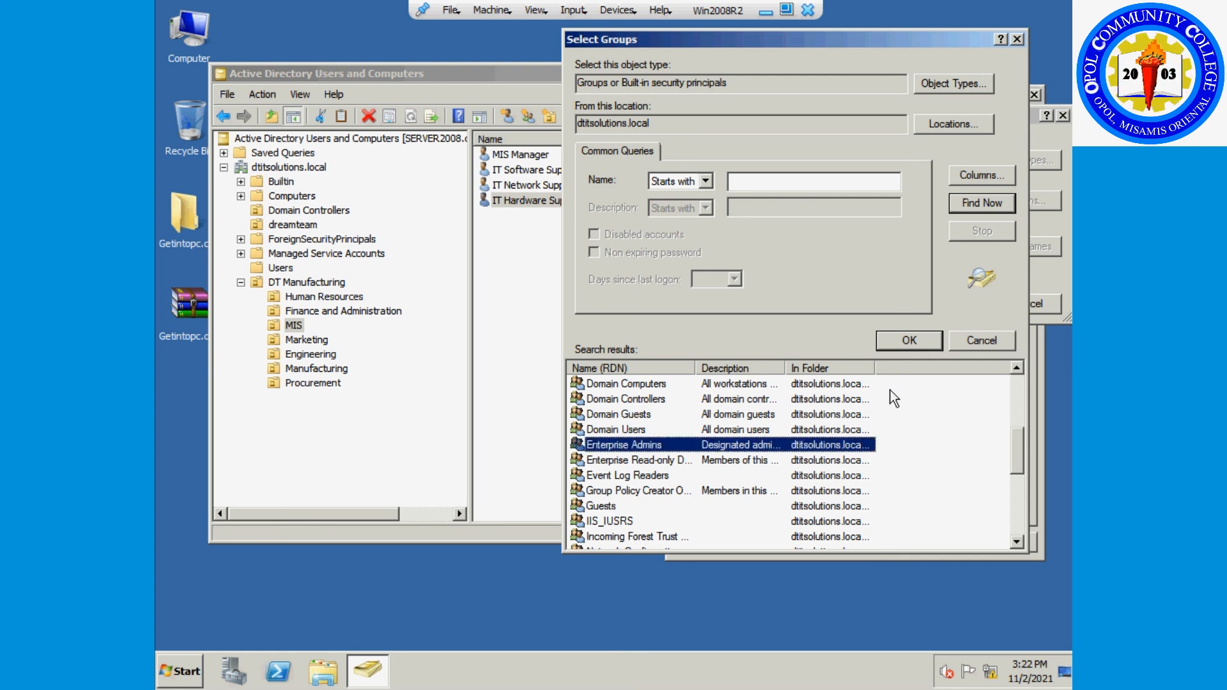
click(898, 341)
click(958, 301)
click(913, 544)
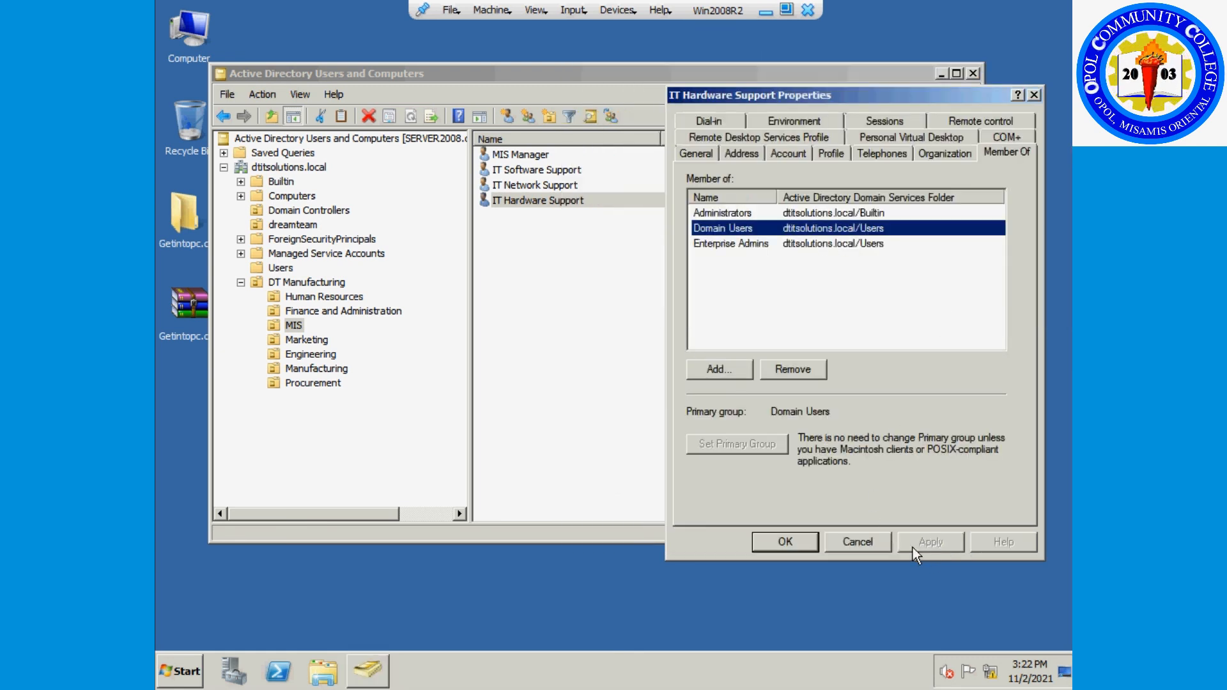
click(786, 542)
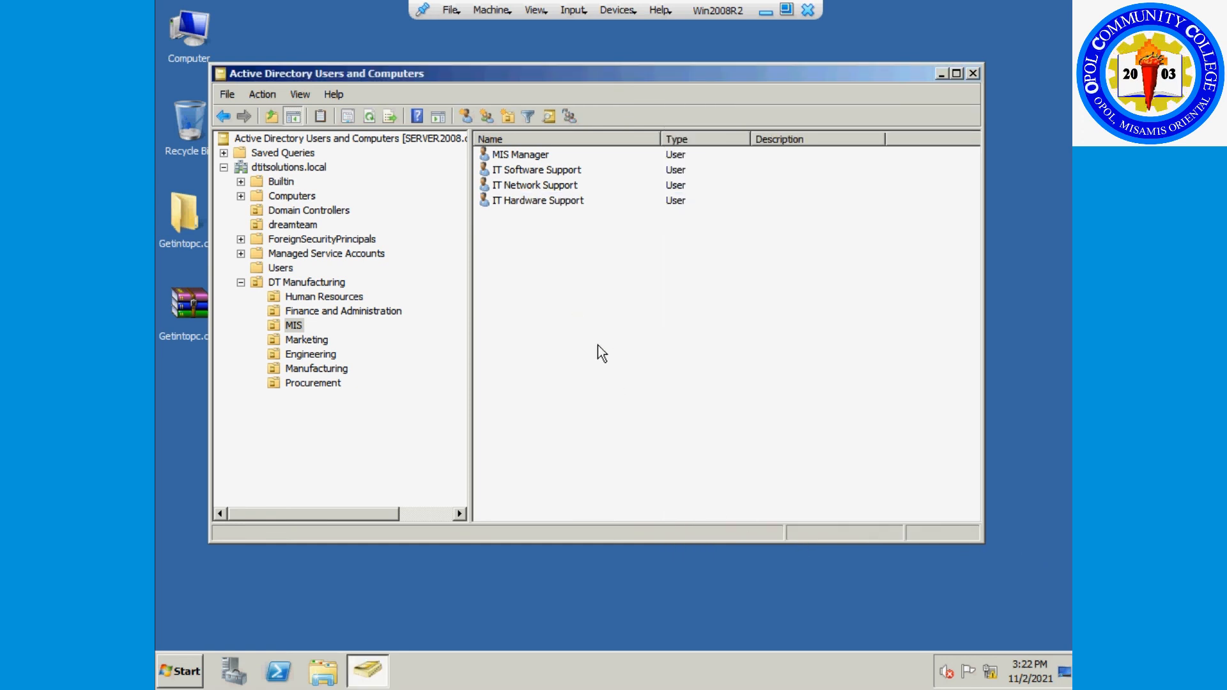